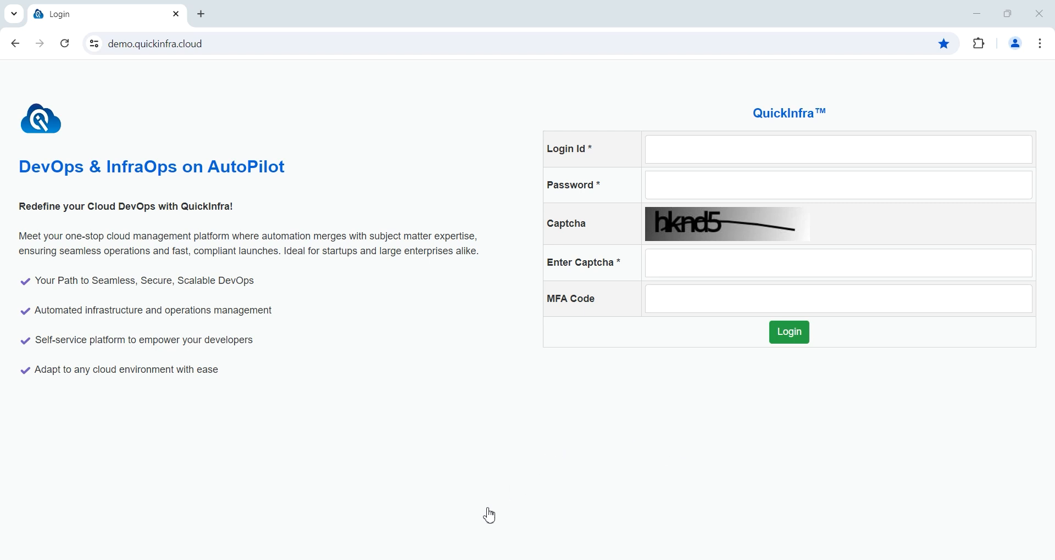
Step: Sign in to QuickInfra with the admin login id, the account password and the displayed captcha
click(688, 140)
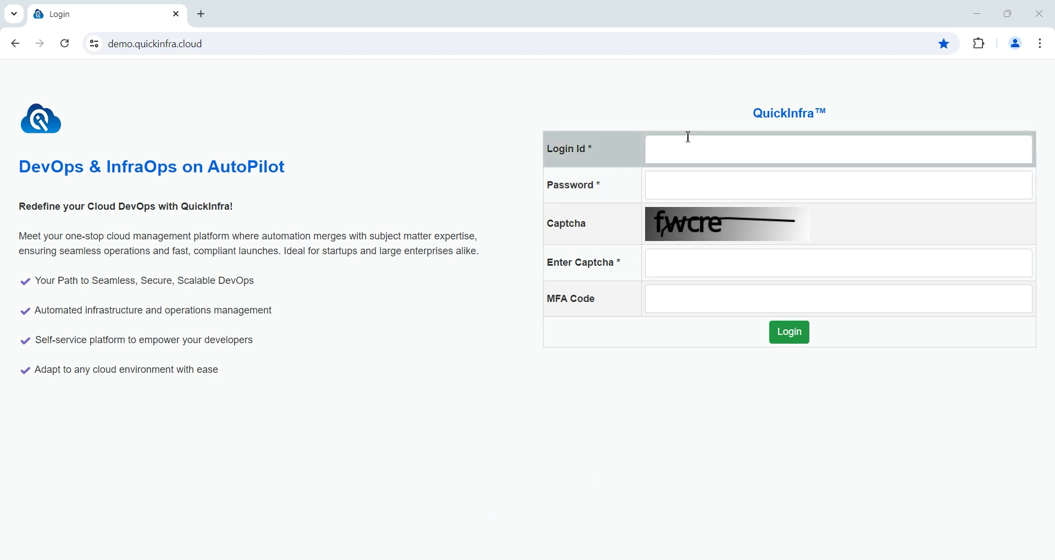
text(admin)
key(Tab)
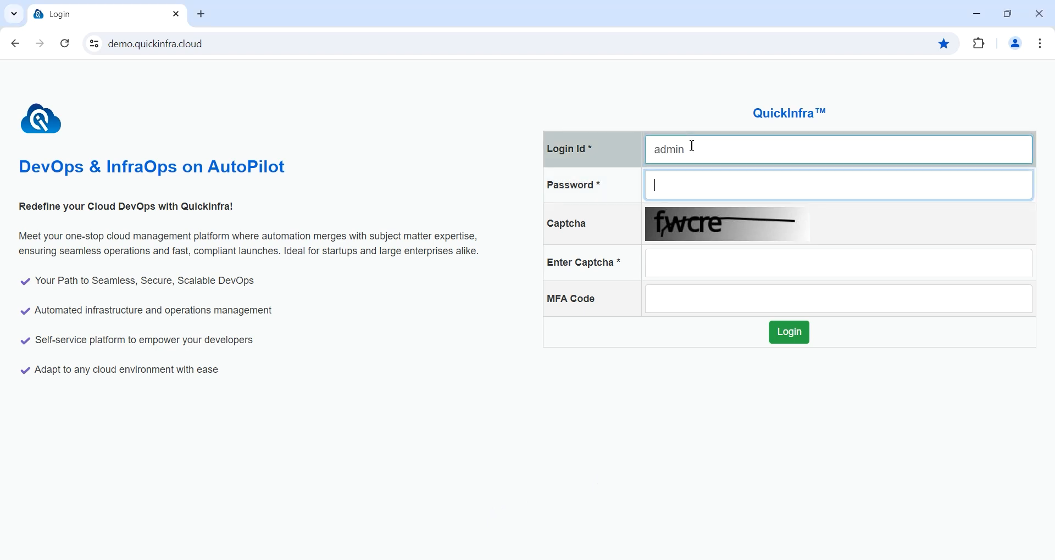
text(•••••••)
click(755, 262)
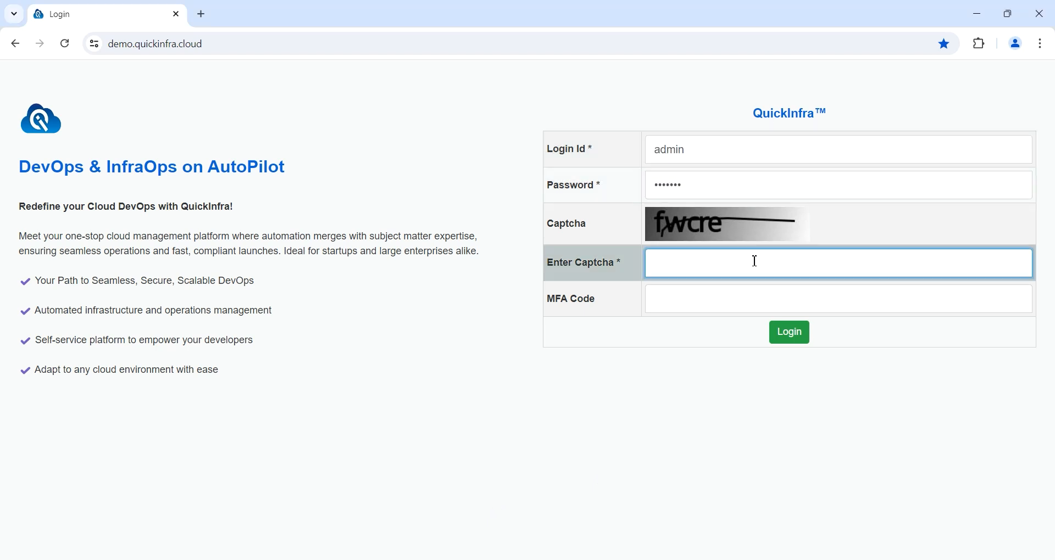
text(fwcre)
click(780, 335)
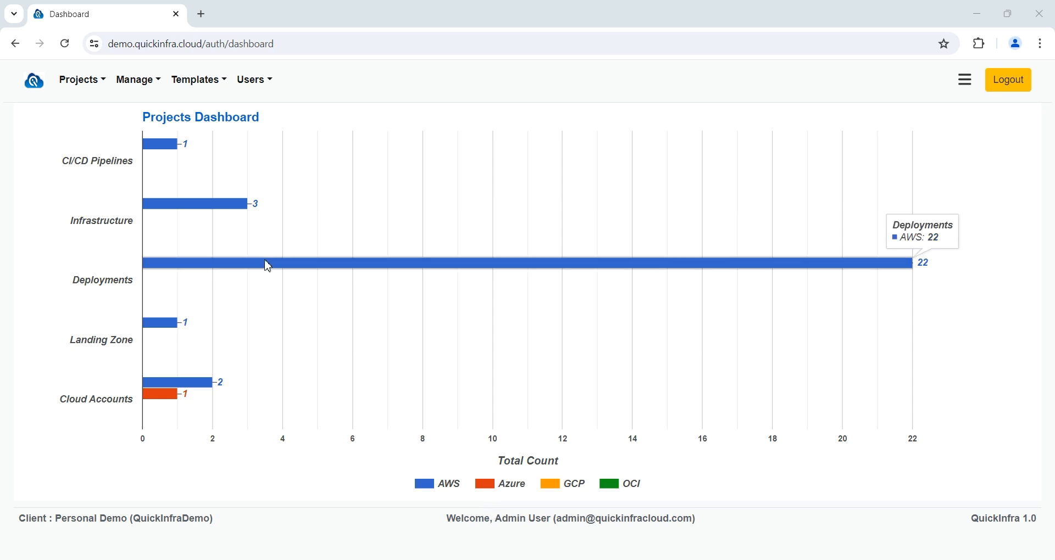
Step: Check the dashboard counts (22 AWS deployments, 3 infrastructure, 2 AWS/1 Azure accounts), then open Manage
mouse_move(236, 212)
mouse_move(225, 269)
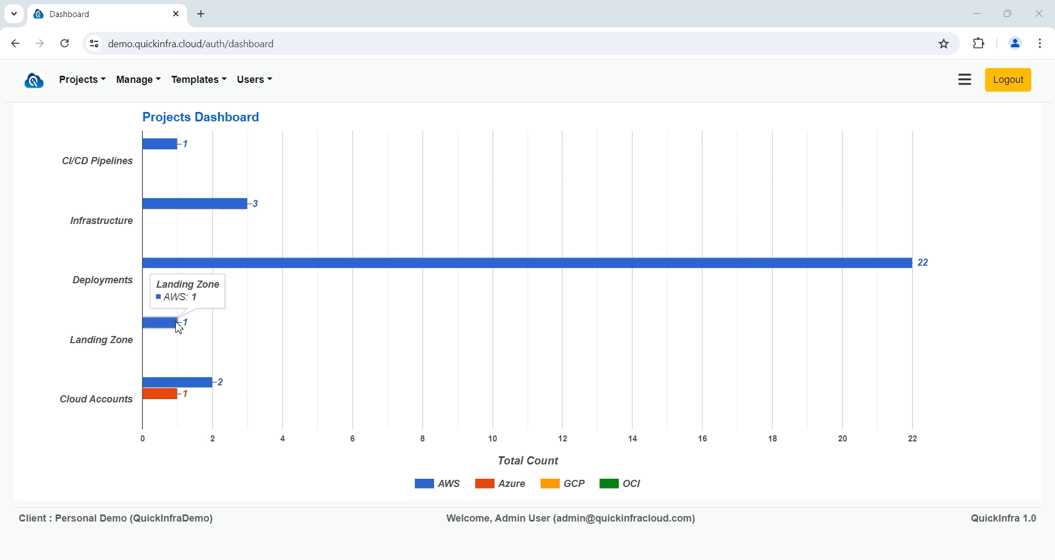
mouse_move(170, 402)
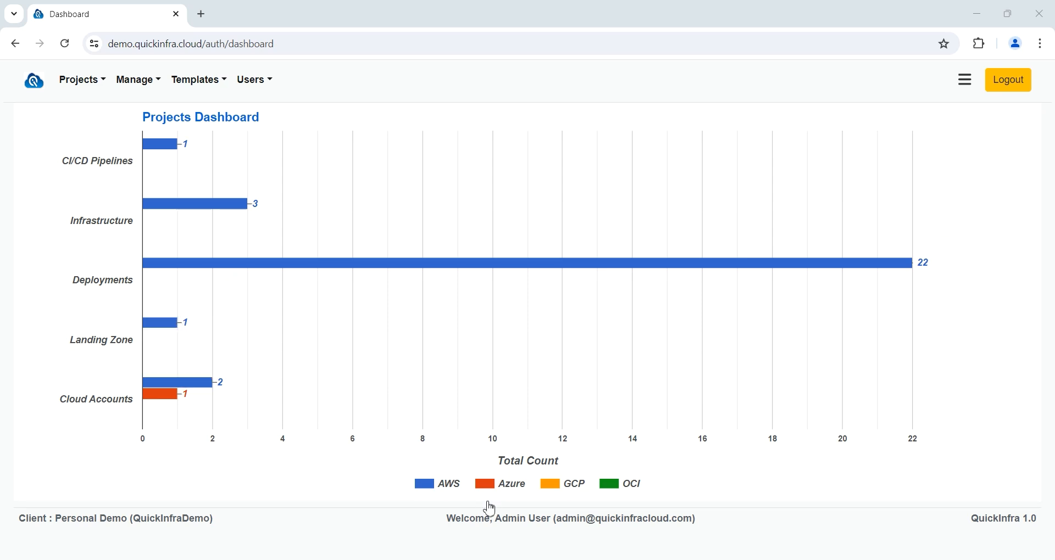
click(151, 78)
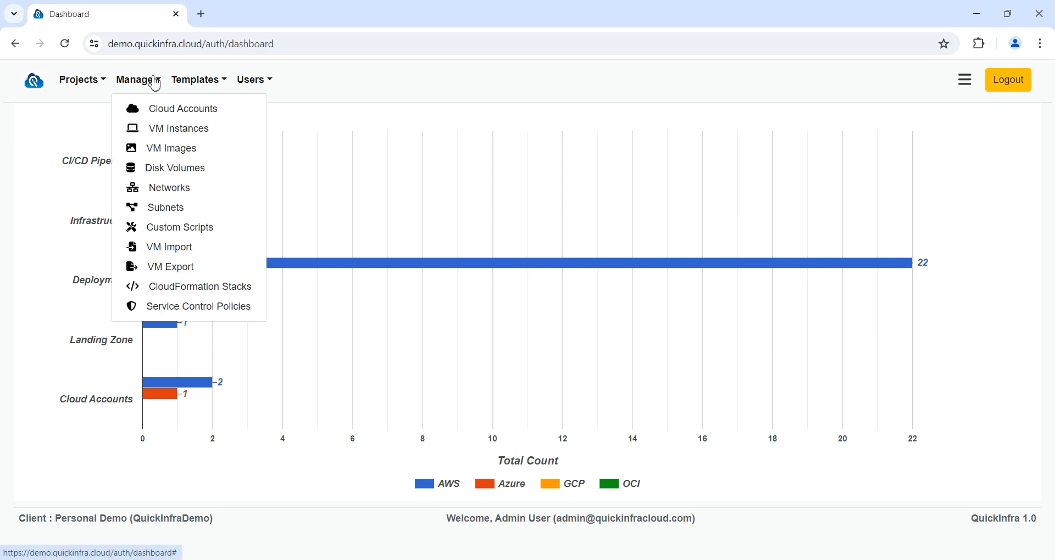
Step: Go to Cloud Accounts and view AWS Demo Account-1's details (Mumbai region, Active)
click(174, 113)
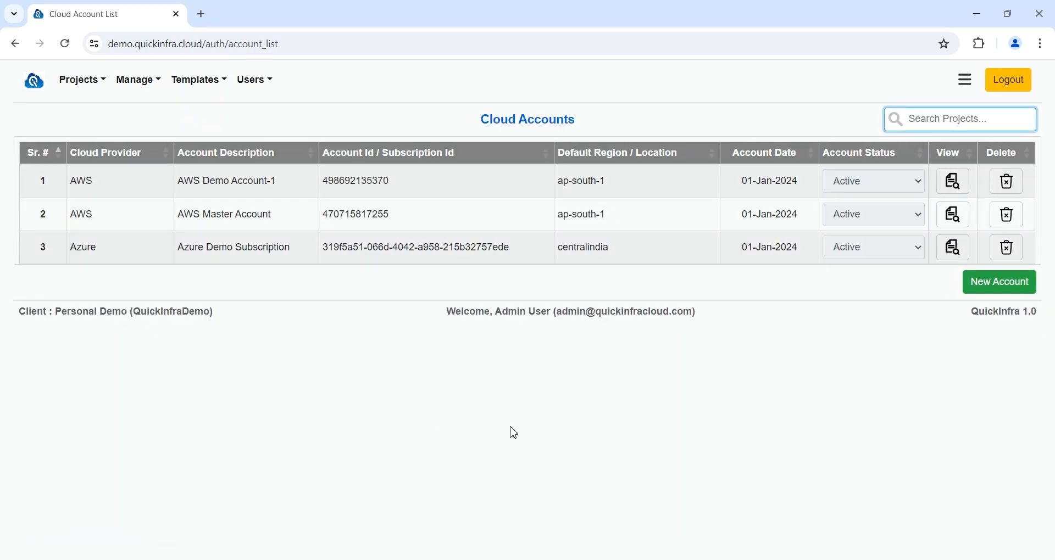
click(481, 506)
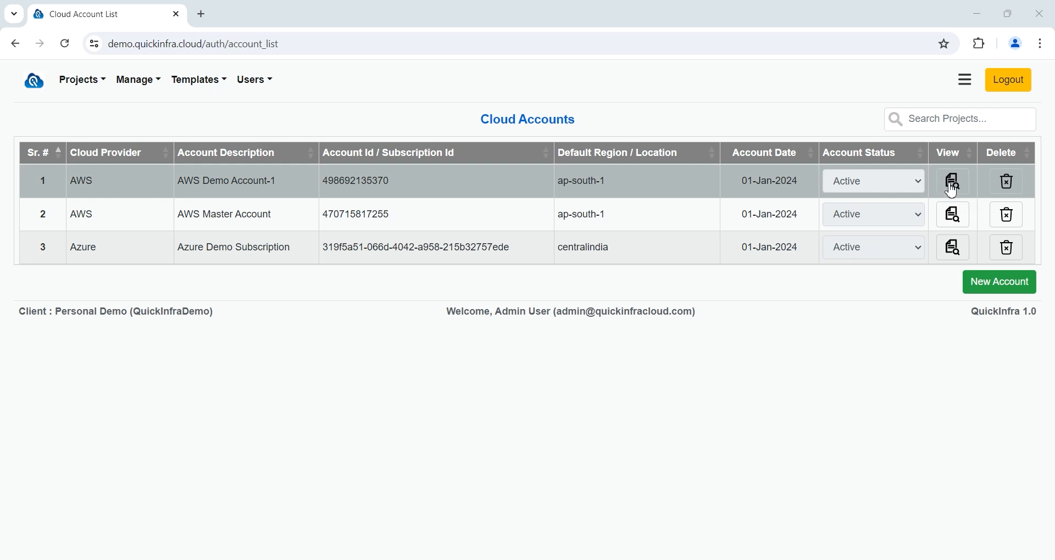
click(952, 182)
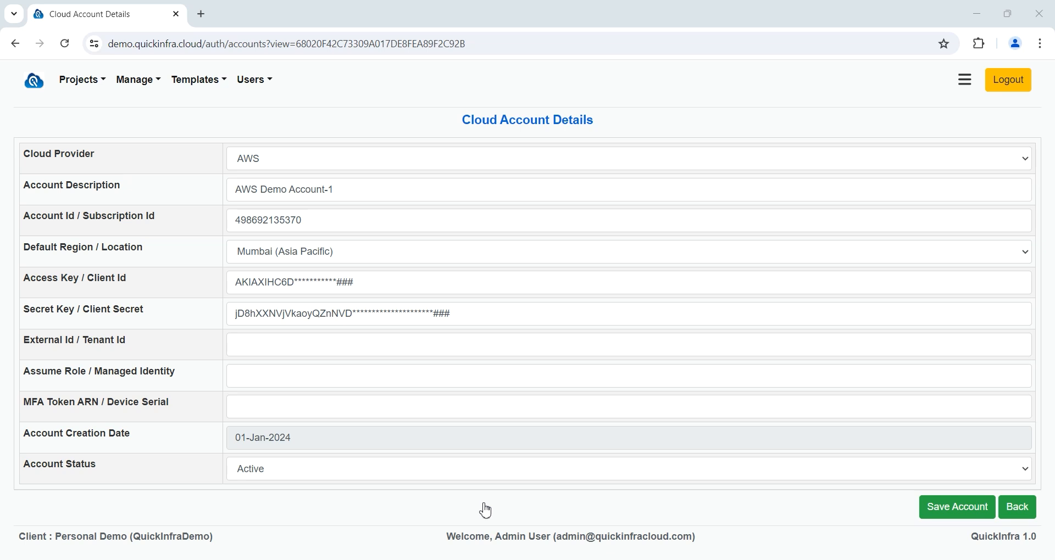
Step: Return to Cloud Accounts, then go to Templates > Infrastructure
click(1018, 508)
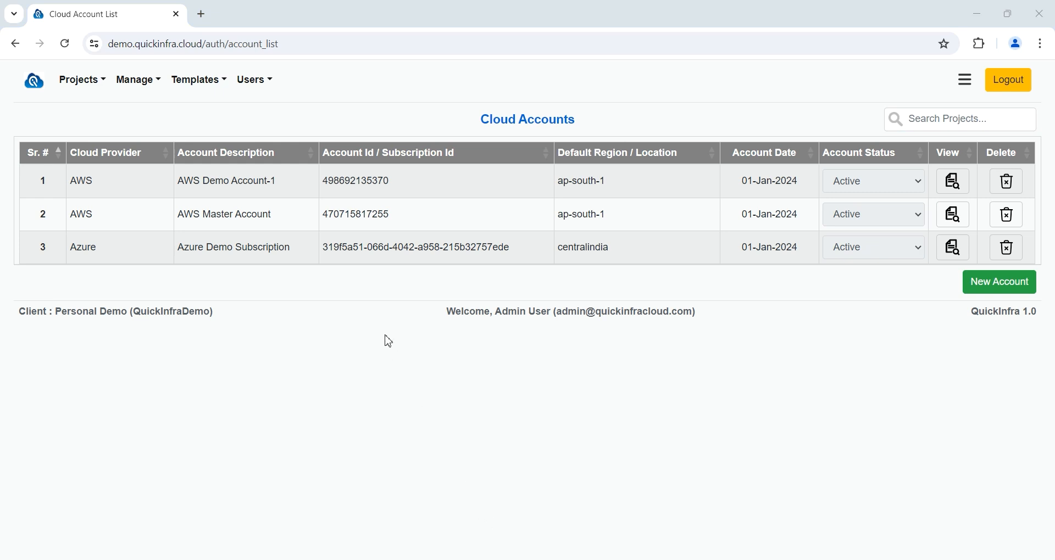
click(184, 91)
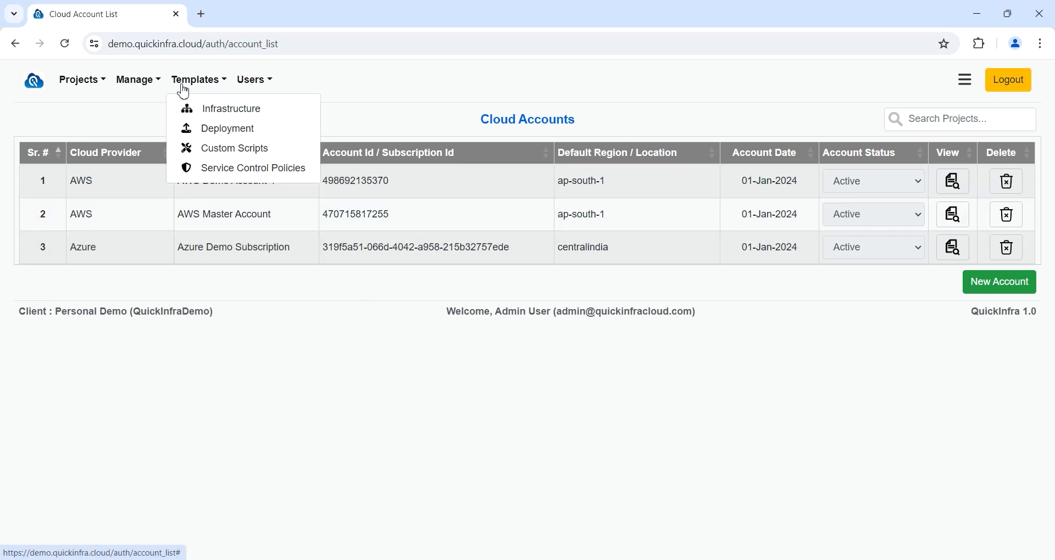
click(216, 111)
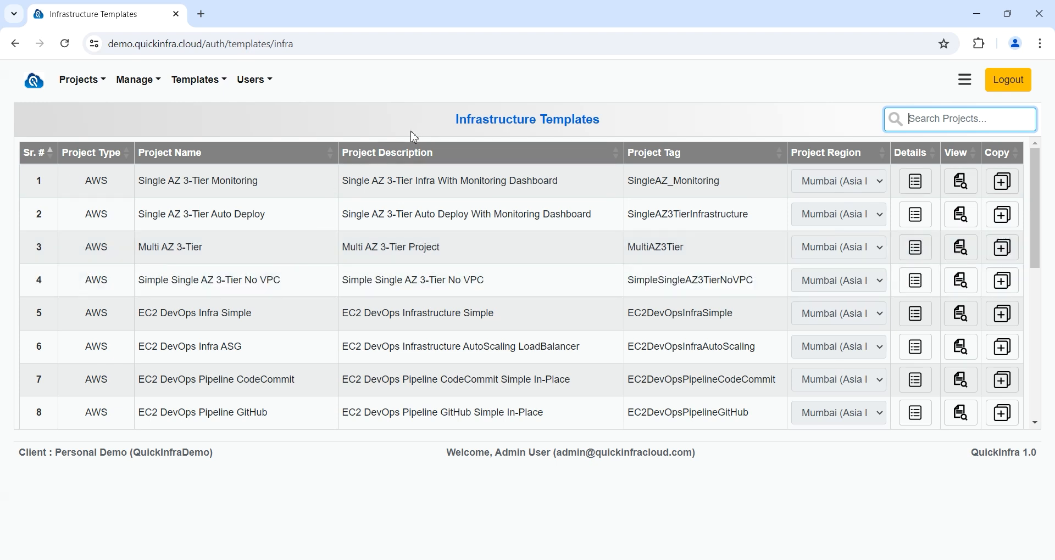
Step: Adjust the Infrastructure Templates table listing to show the Mumbai-region AWS templates
click(490, 506)
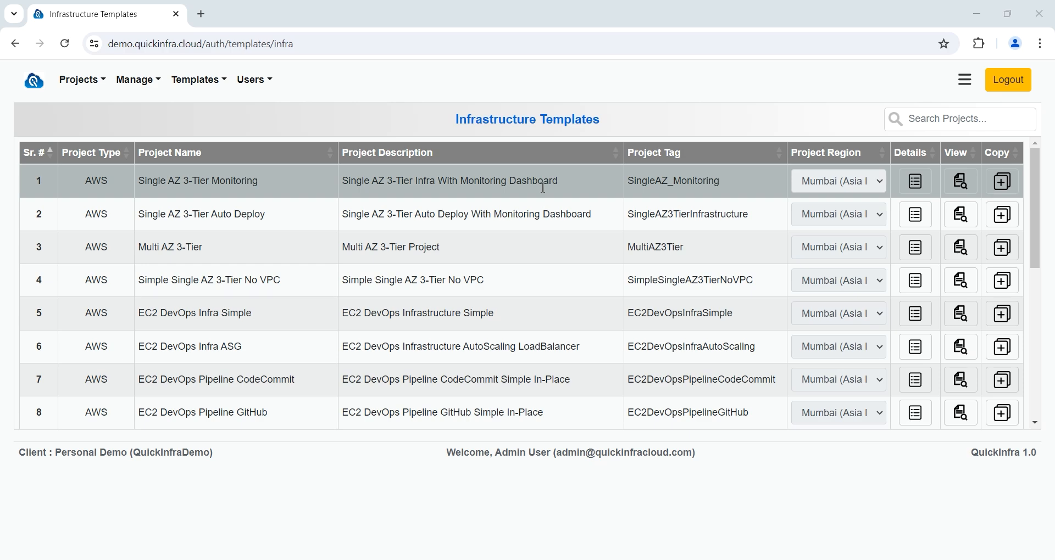
Step: Review Single AZ 3-Tier Monitoring's servers EC2-Web, EC2-App, EC2-DB-MySQL and EC2-Monitoring-Server, then go back
click(918, 183)
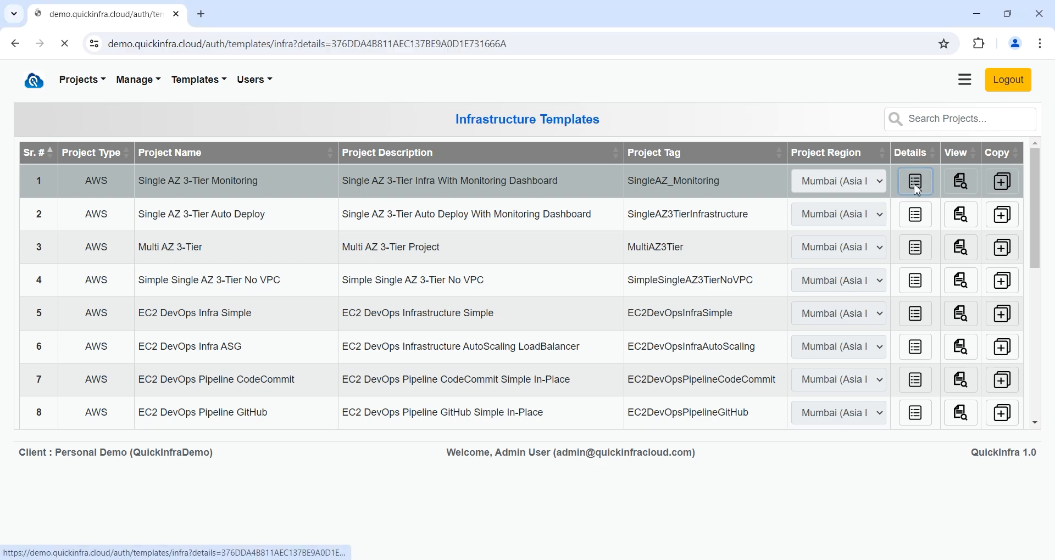
scroll(461, 253, down, 2)
scroll(434, 261, down, 1)
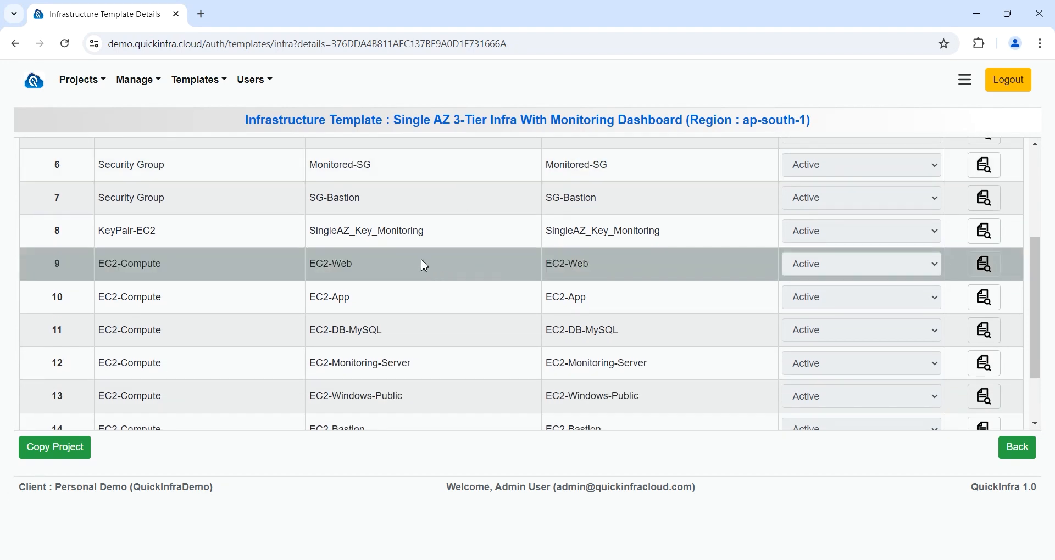
drag(423, 265, 287, 273)
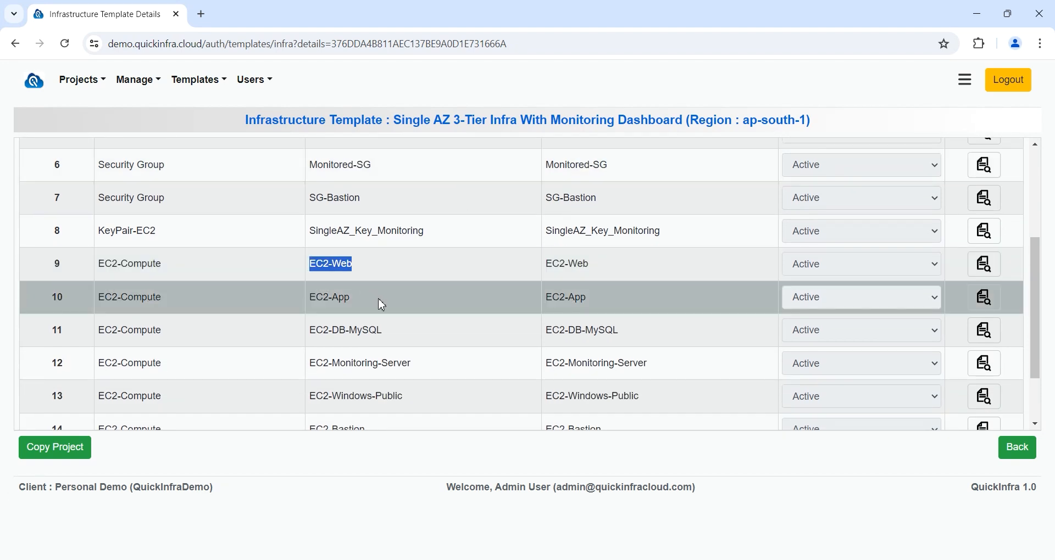
drag(378, 302, 299, 306)
drag(395, 334, 289, 342)
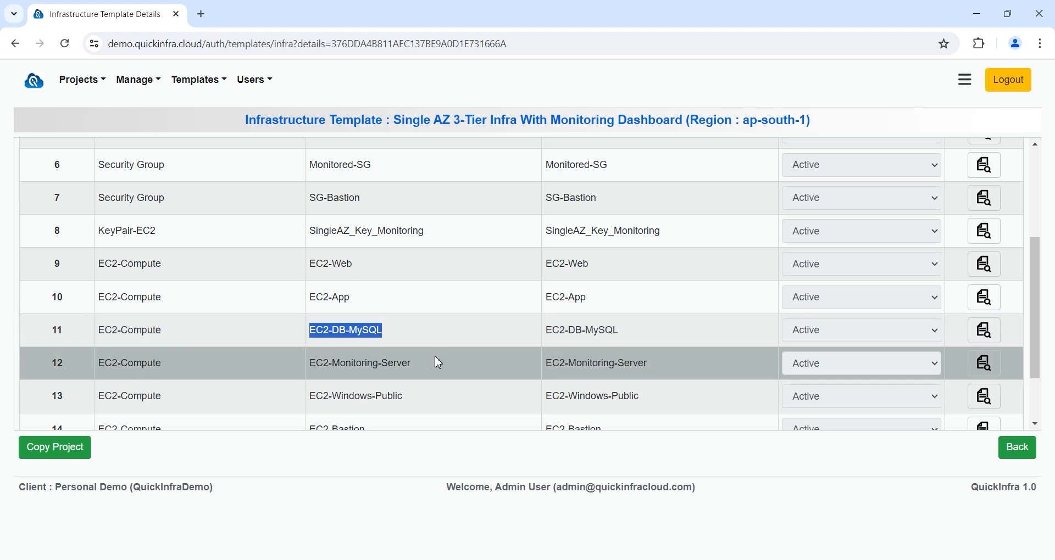
drag(431, 367, 306, 370)
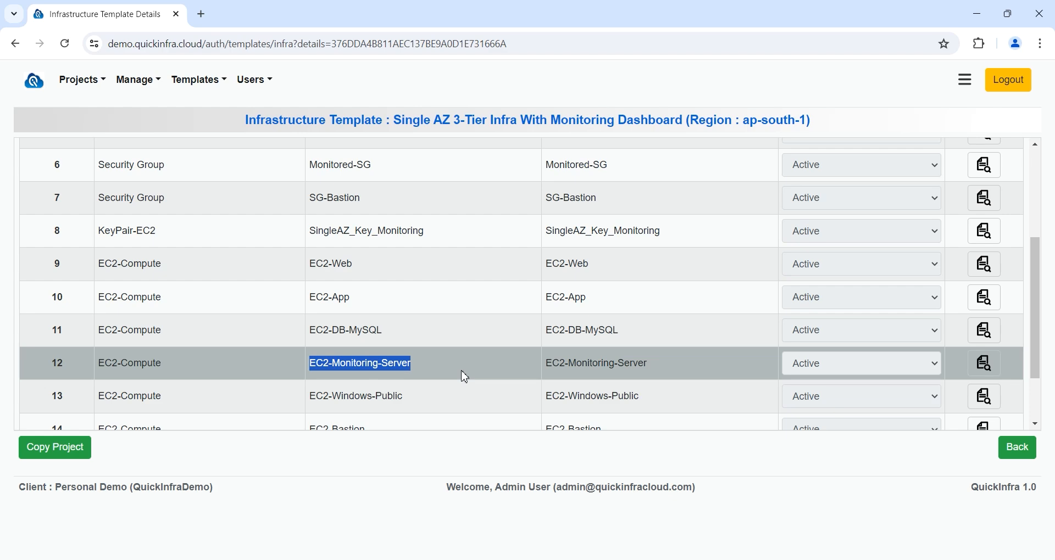
click(1017, 448)
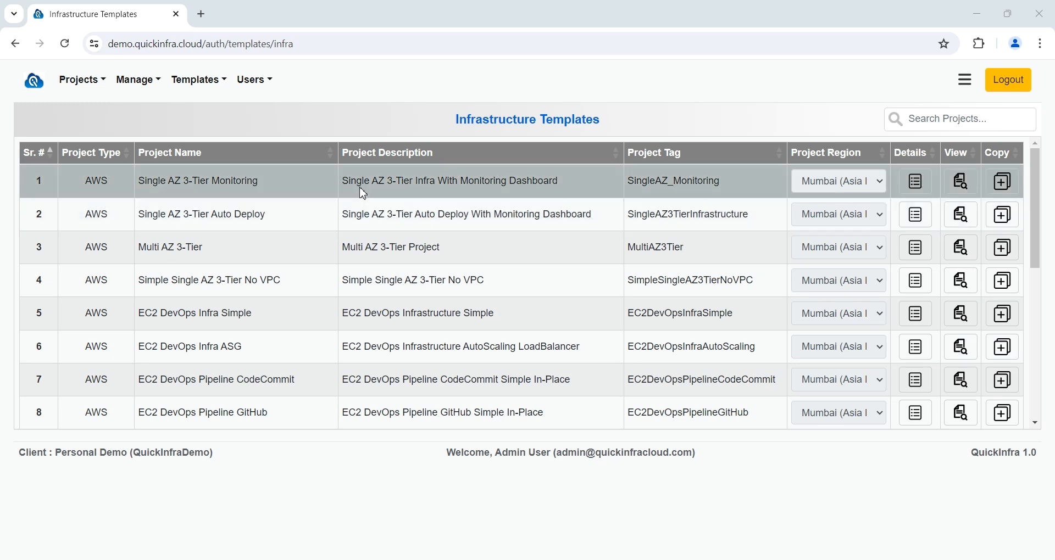
double_click(362, 186)
double_click(354, 246)
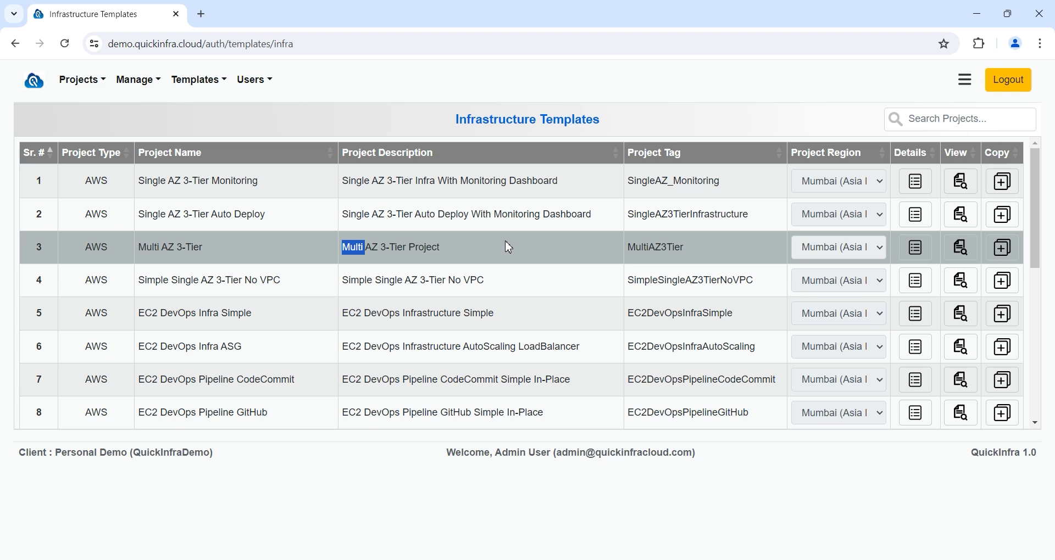
scroll(467, 296, down, 1)
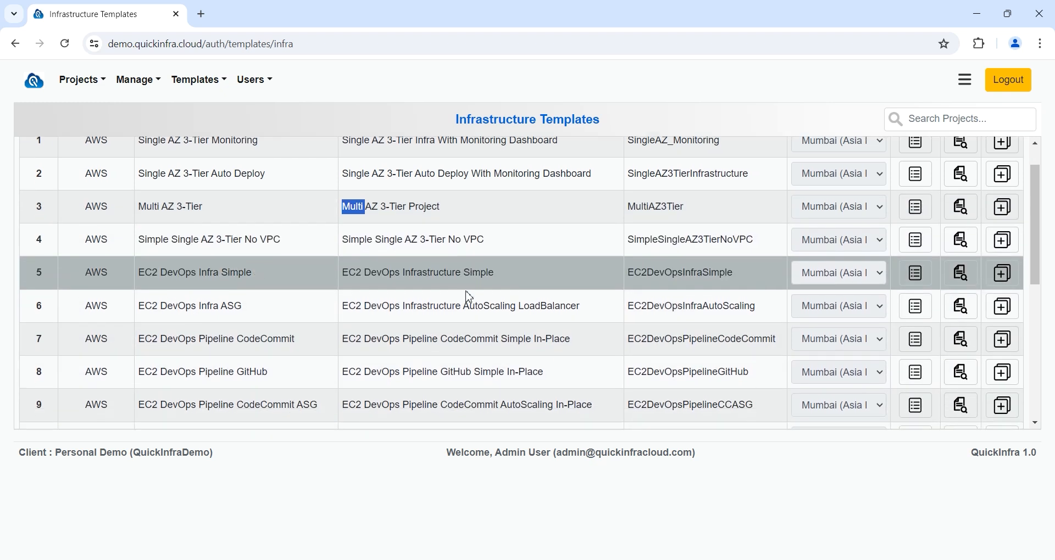
drag(342, 269, 519, 277)
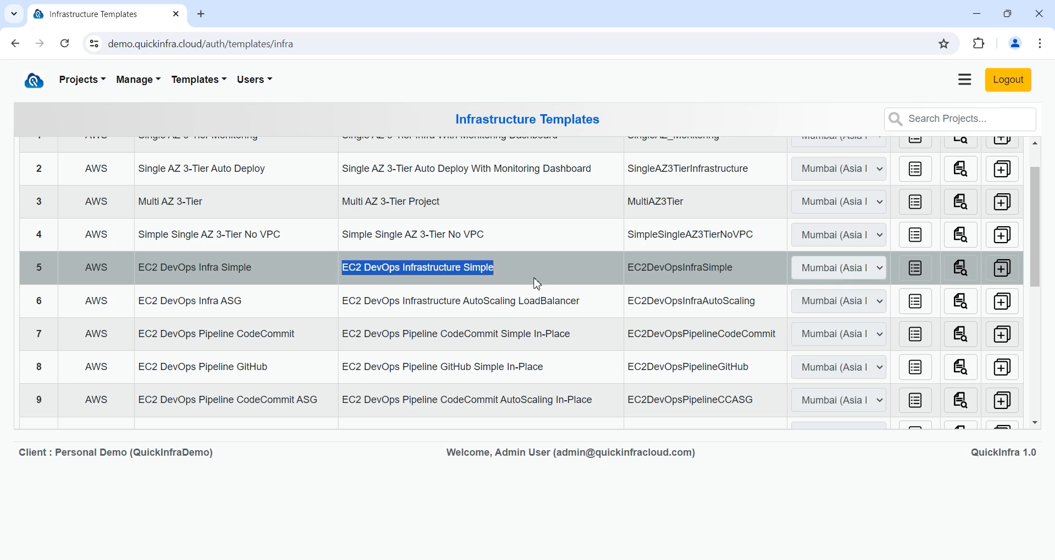
scroll(537, 284, down, 1)
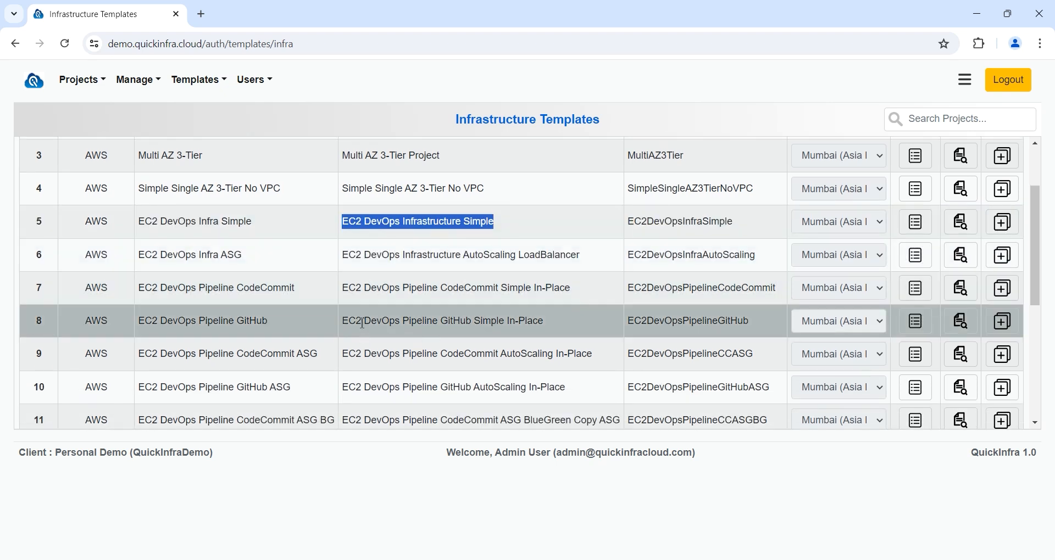
drag(347, 318, 600, 314)
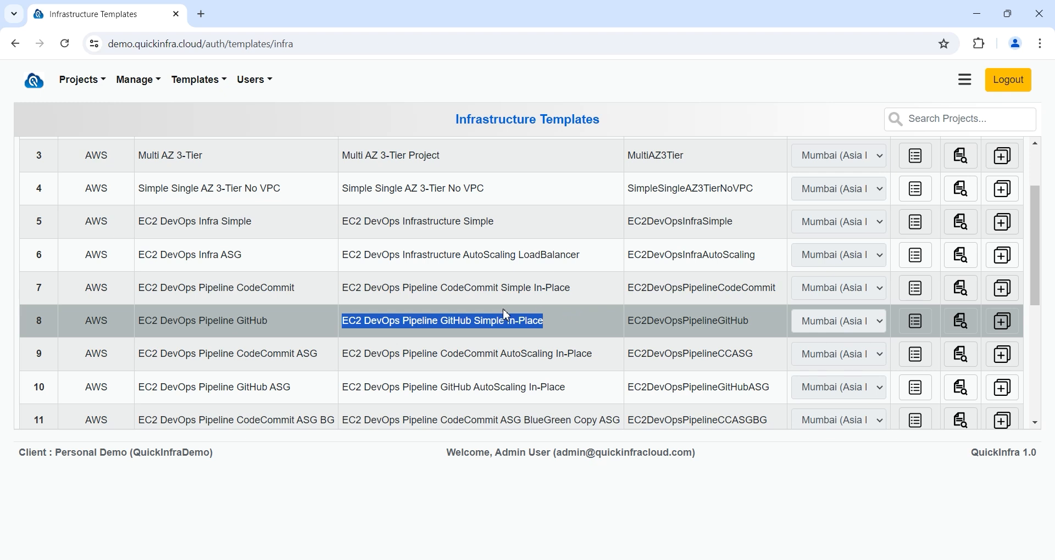
double_click(474, 289)
double_click(456, 321)
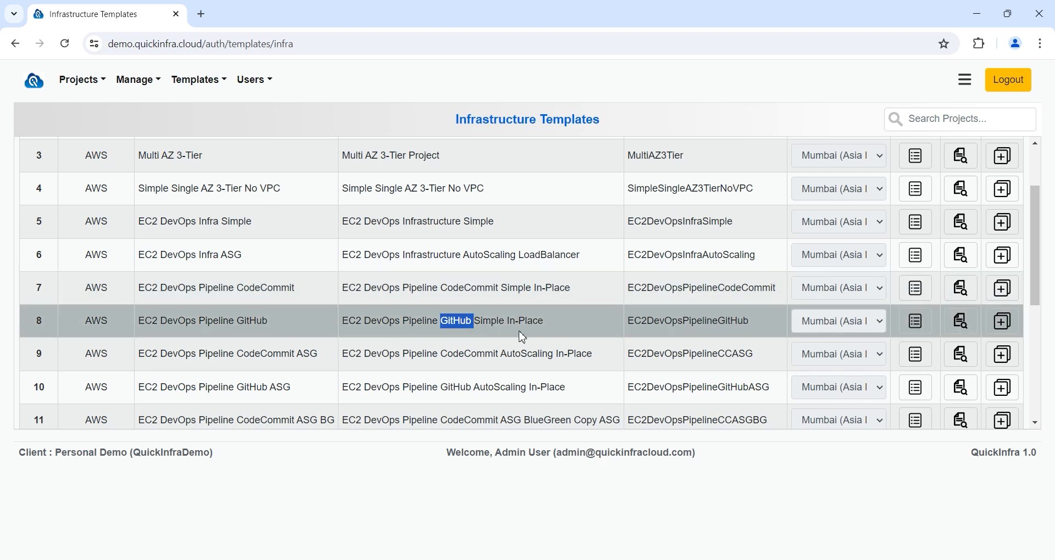
scroll(522, 337, down, 1)
scroll(522, 335, down, 3)
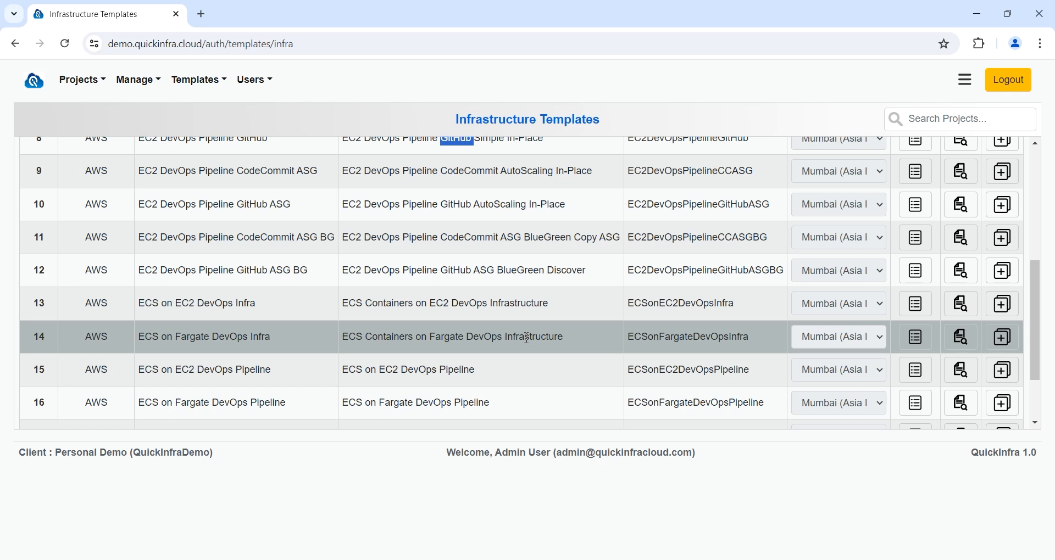
double_click(386, 303)
click(385, 370)
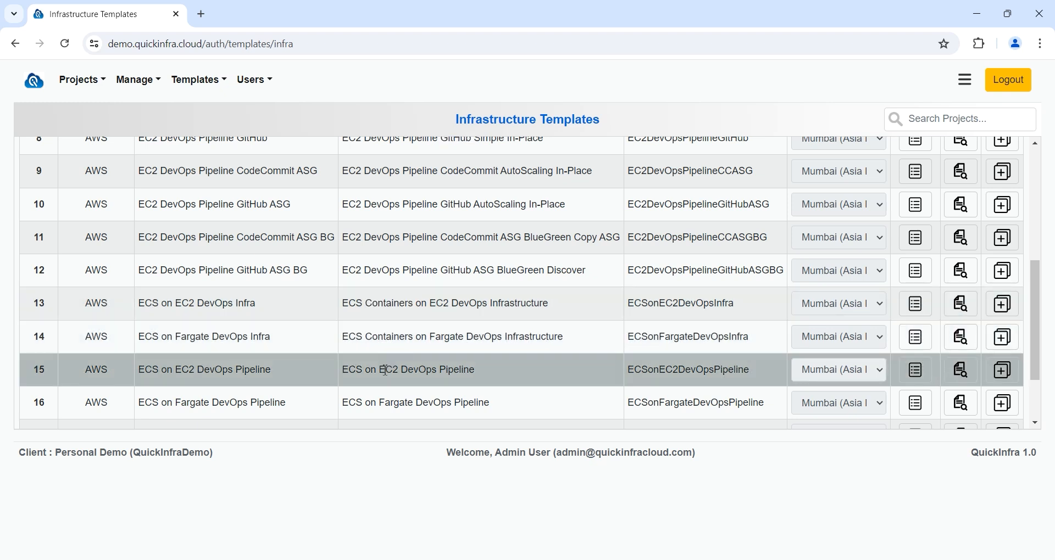
double_click(386, 369)
scroll(522, 367, down, 2)
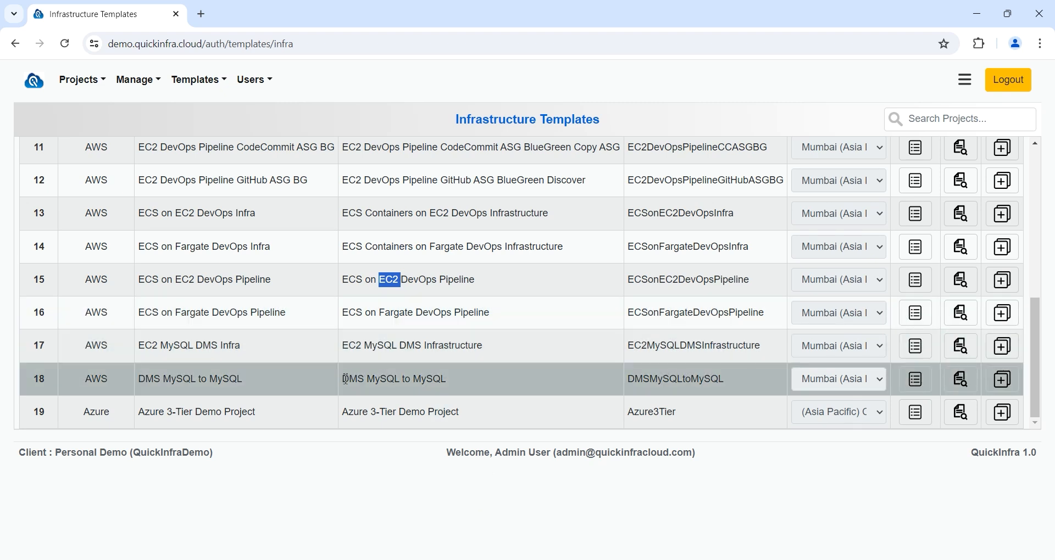
drag(345, 379, 485, 381)
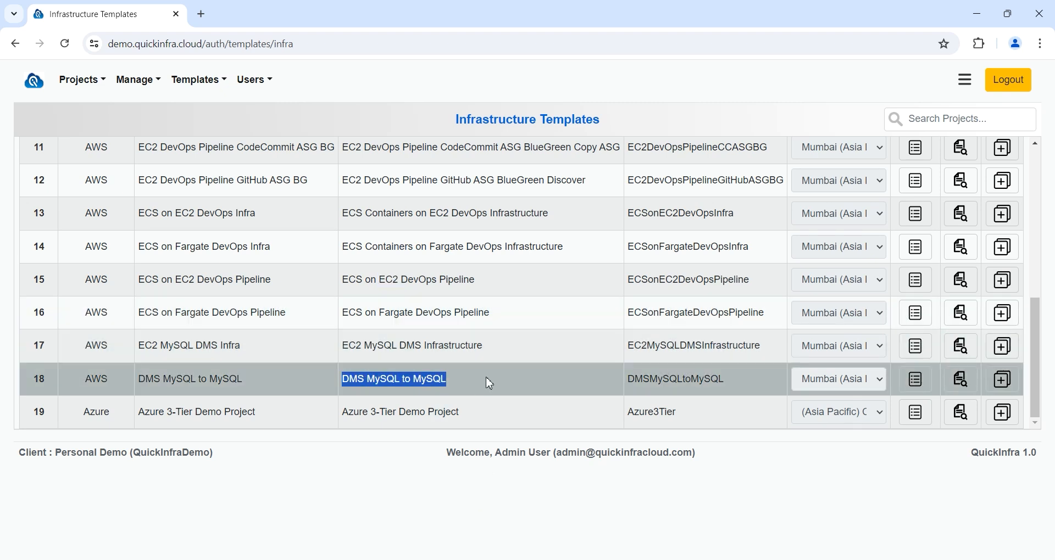
click(485, 505)
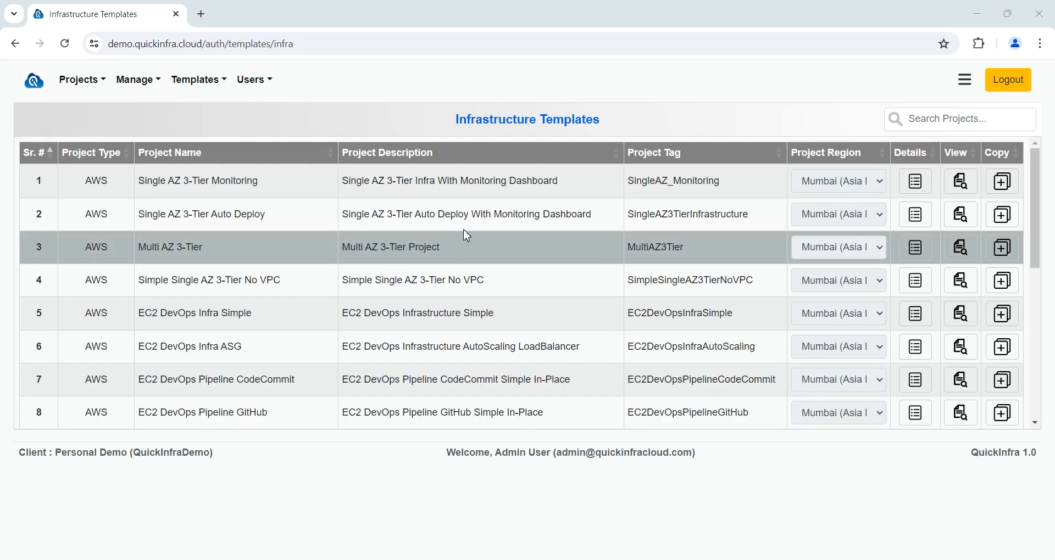
drag(568, 189, 344, 186)
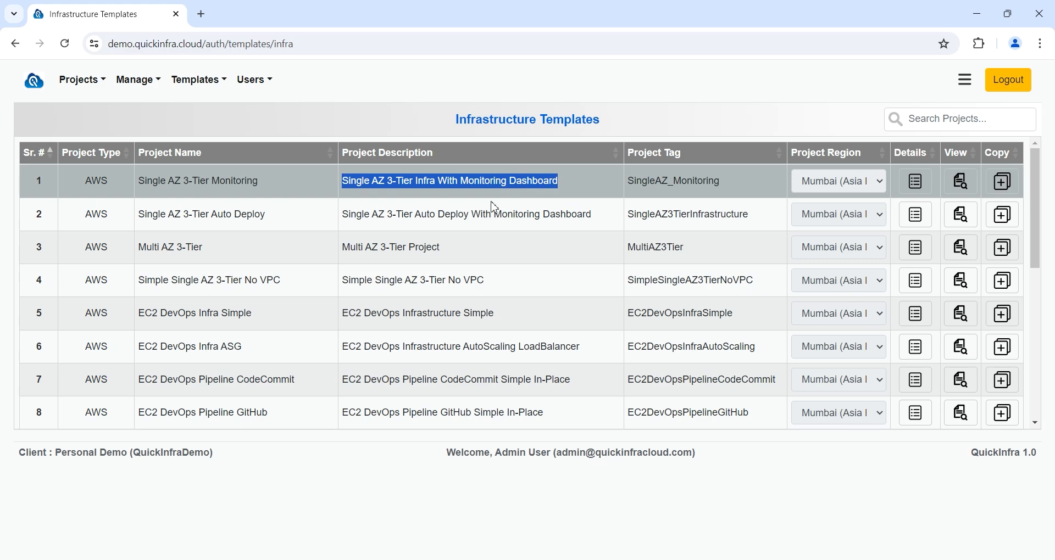
click(1005, 187)
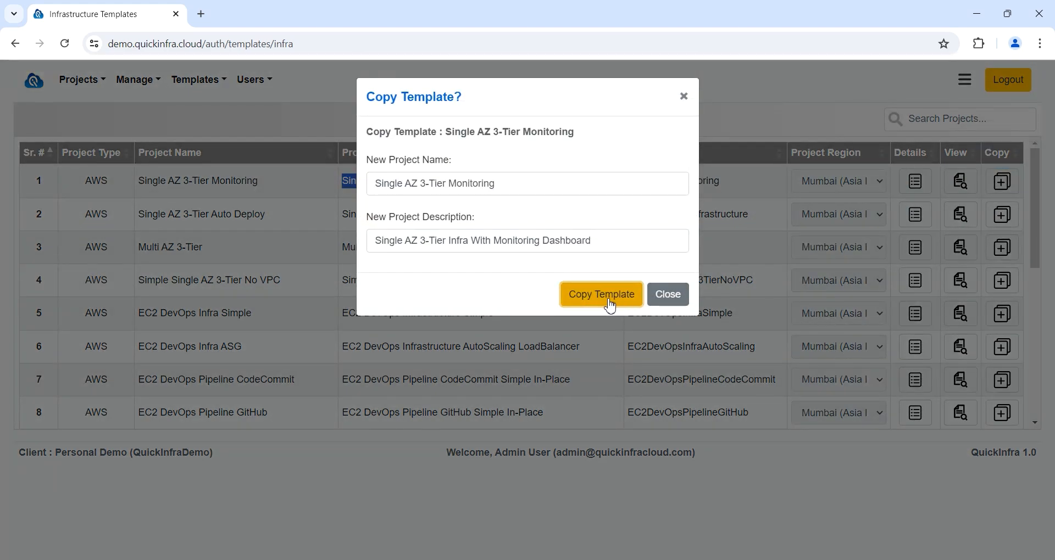
click(669, 300)
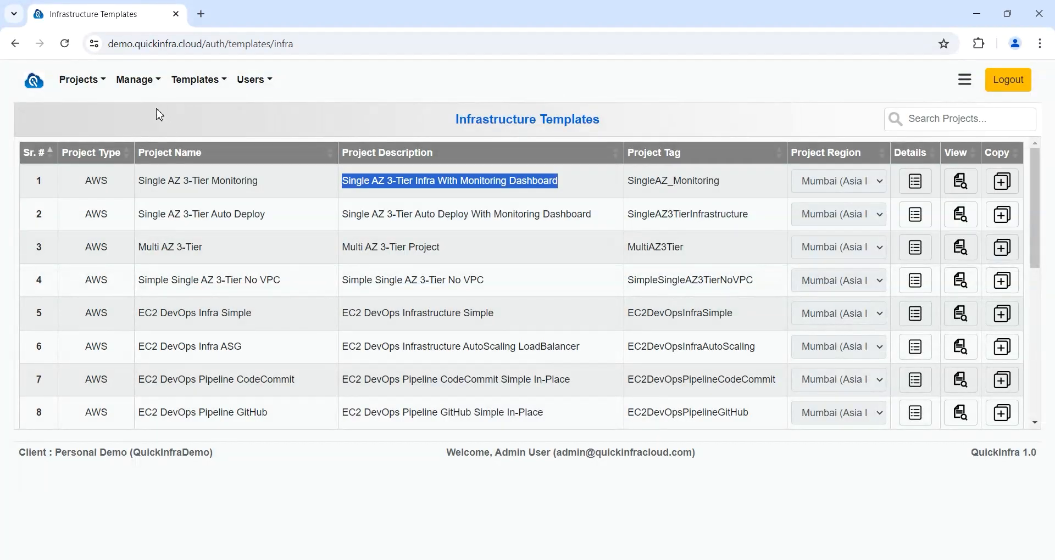
Step: Go to Projects > Infrastructure and review the third project's description
click(87, 93)
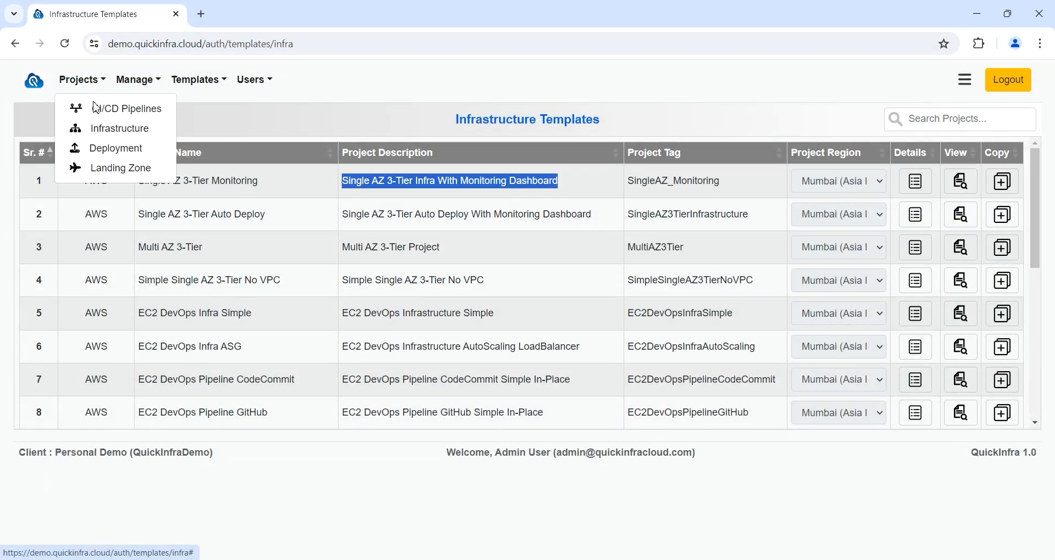
click(113, 133)
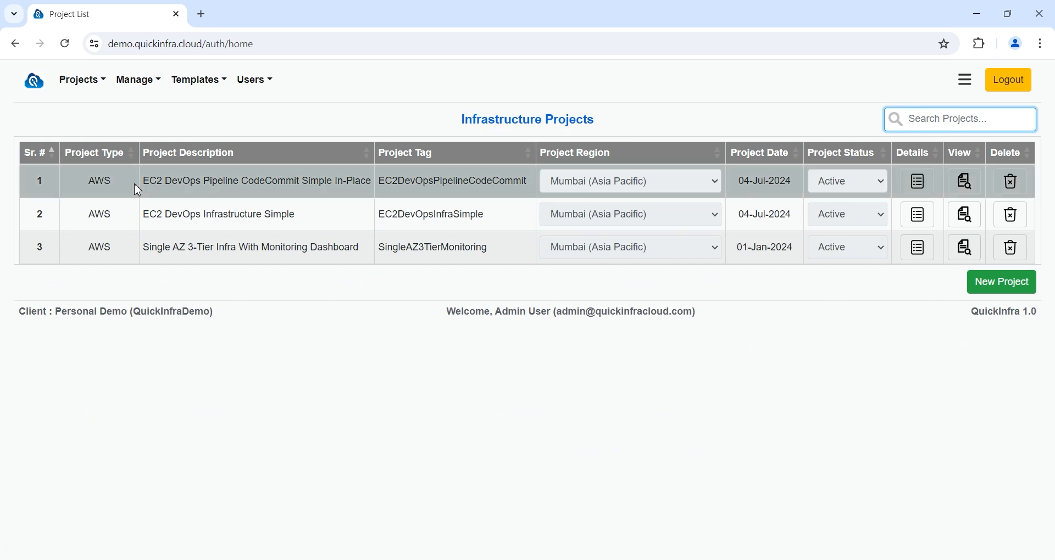
drag(145, 255, 368, 256)
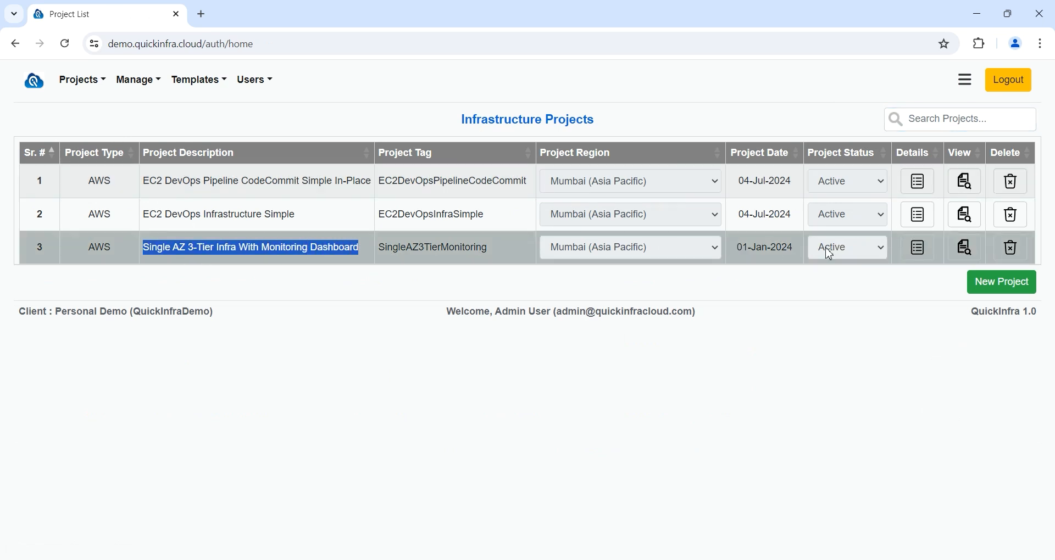
click(487, 503)
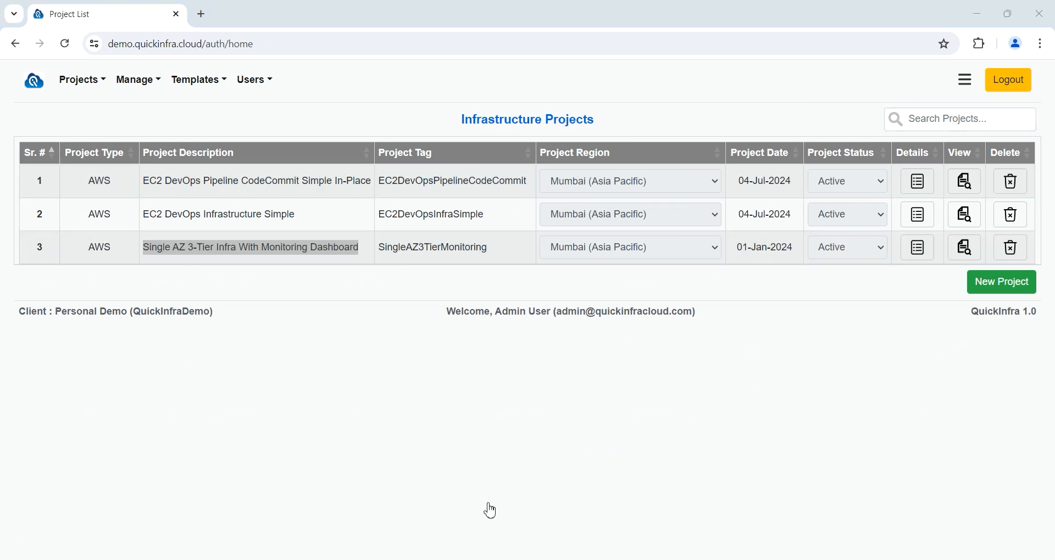
Step: Open the Single AZ 3-Tier Infra With Monitoring Dashboard project and find EC2-Monitoring-Server
click(917, 256)
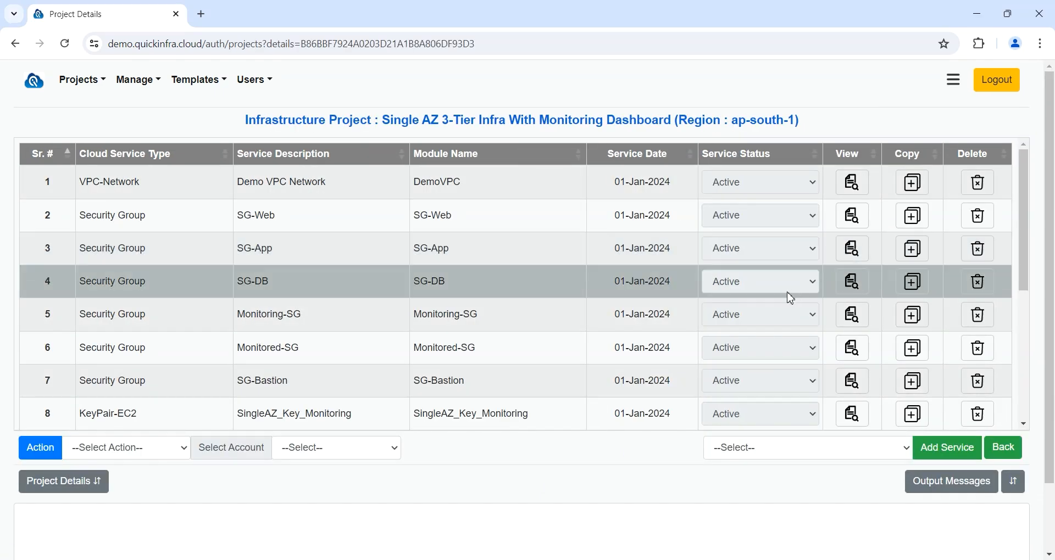
scroll(786, 291, down, 1)
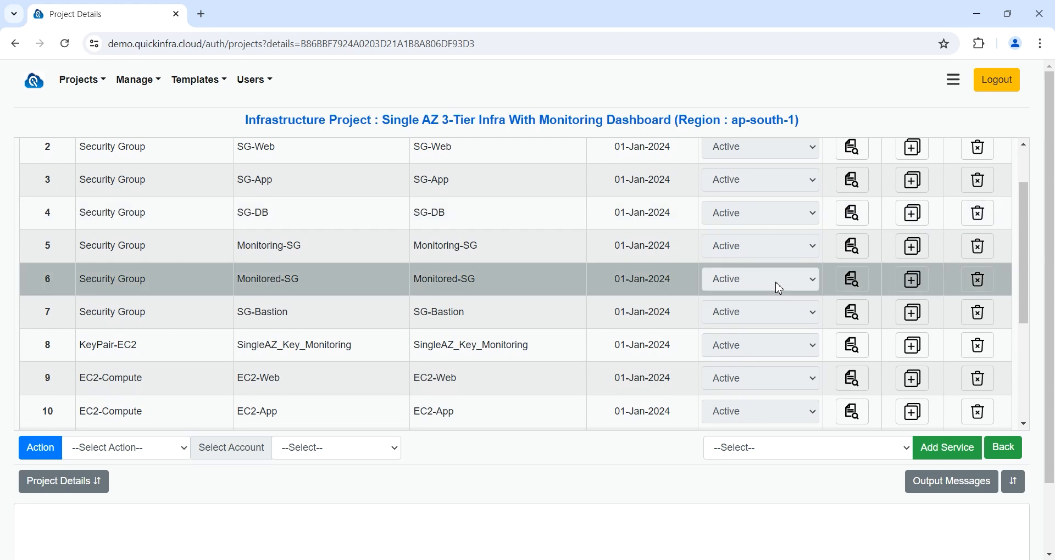
scroll(780, 289, down, 4)
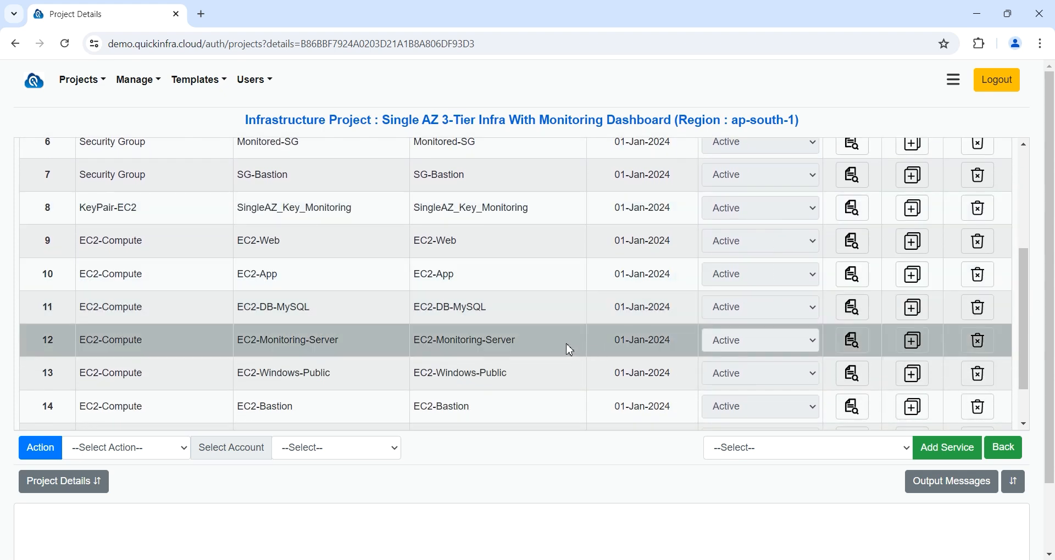
drag(556, 350, 414, 350)
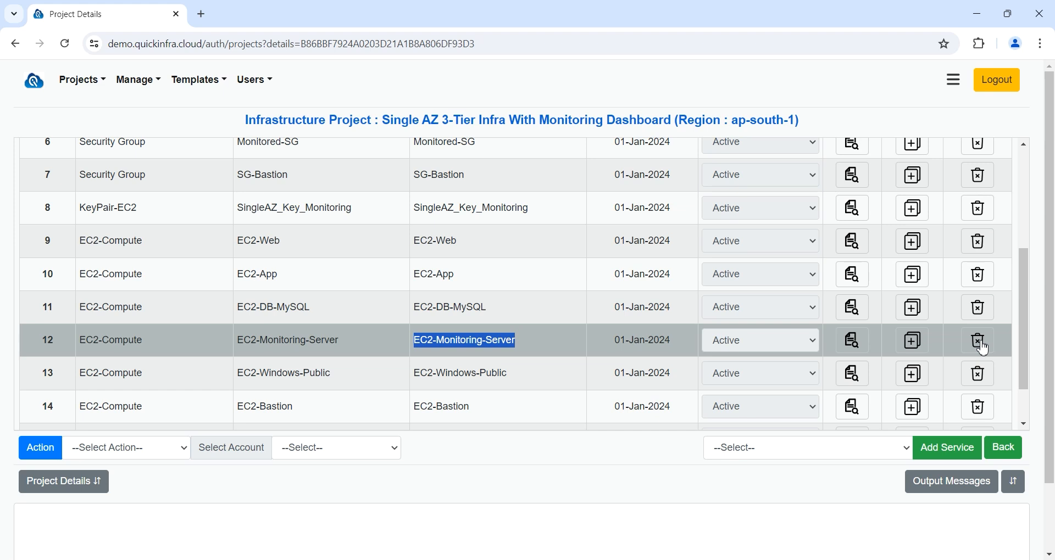
Step: Choose Load Balancer (ALB/NLB) as the service type to add, then locate the EC2-Web module
click(886, 452)
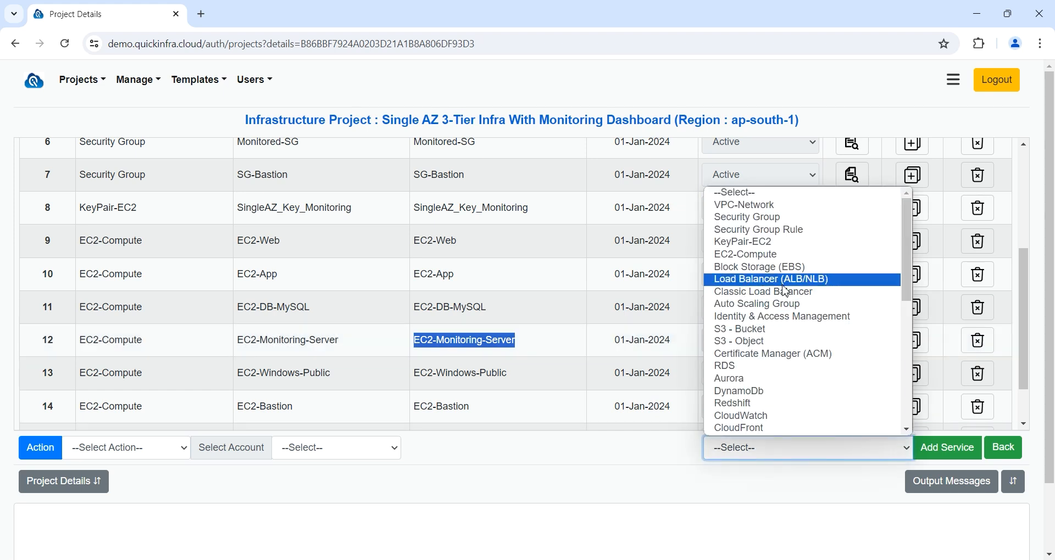
click(786, 281)
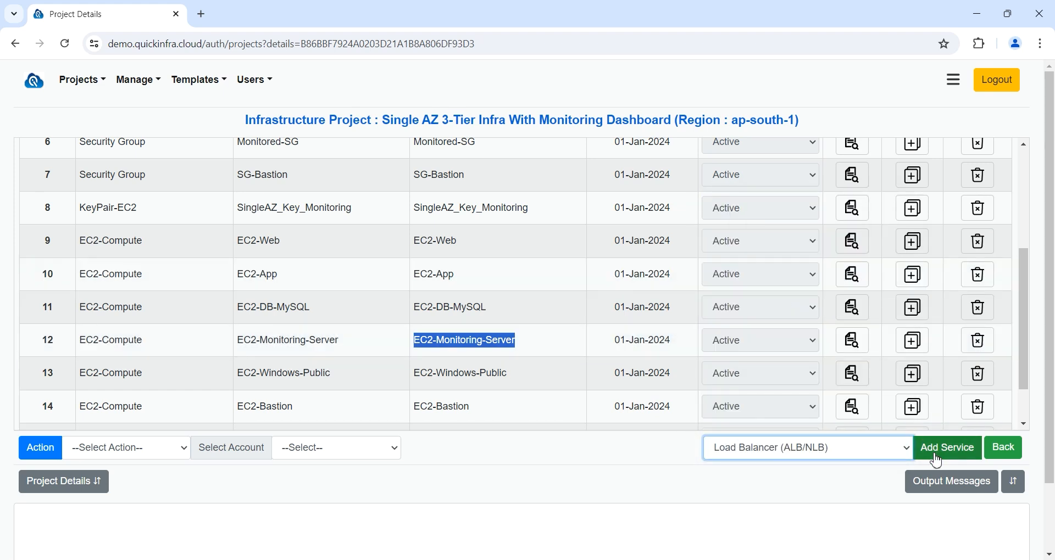
scroll(612, 353, down, 5)
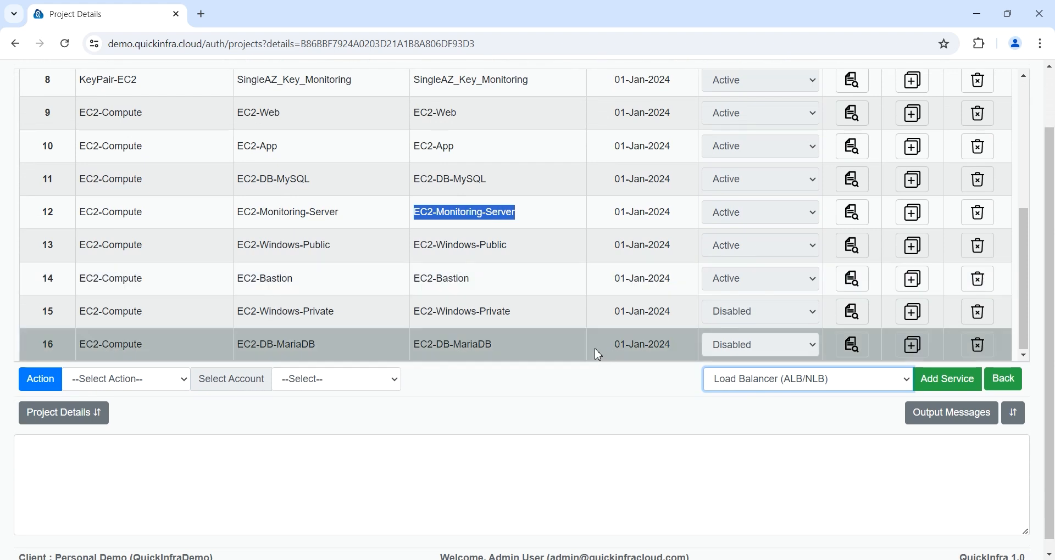
click(483, 508)
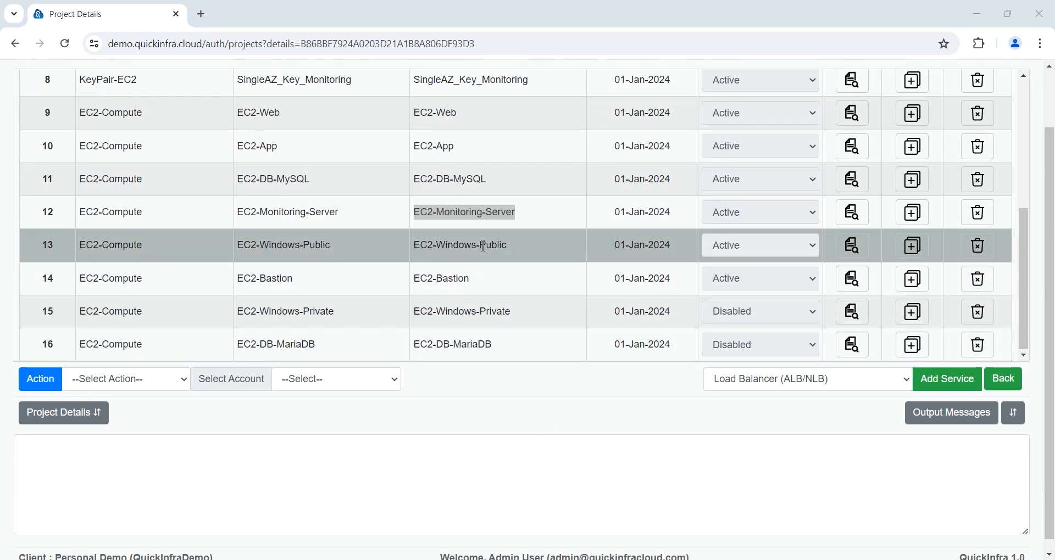
drag(484, 124, 356, 123)
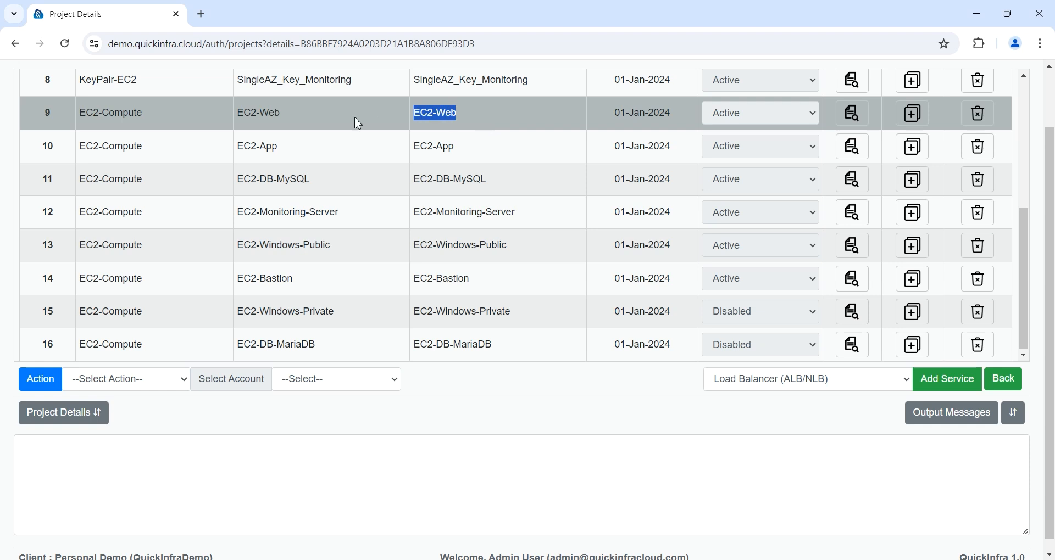
Step: Give EC2-Web 5 instances and change its instance type from t2.small to c5.2xlarge, keeping Linux
click(853, 112)
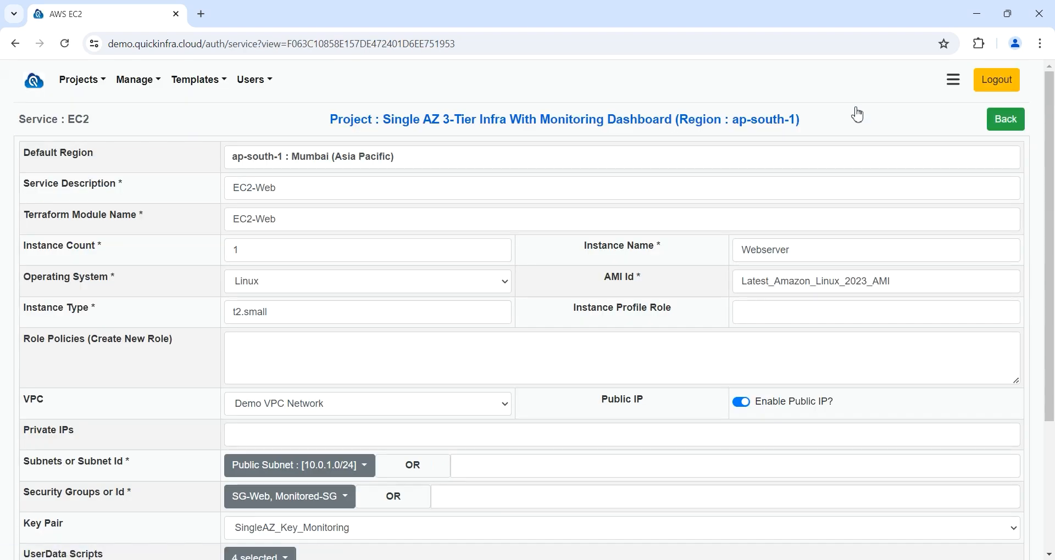
click(75, 258)
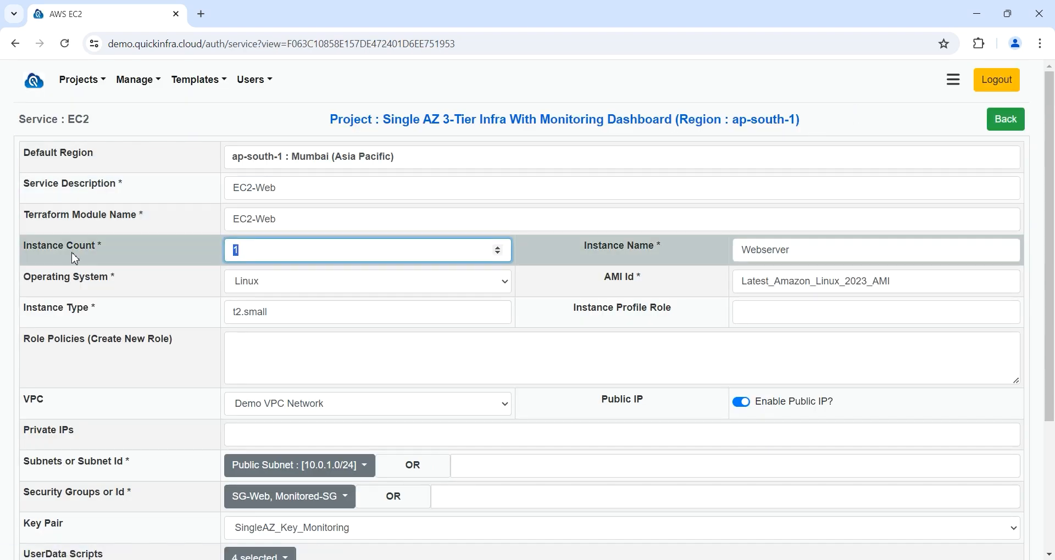
text(5)
click(282, 284)
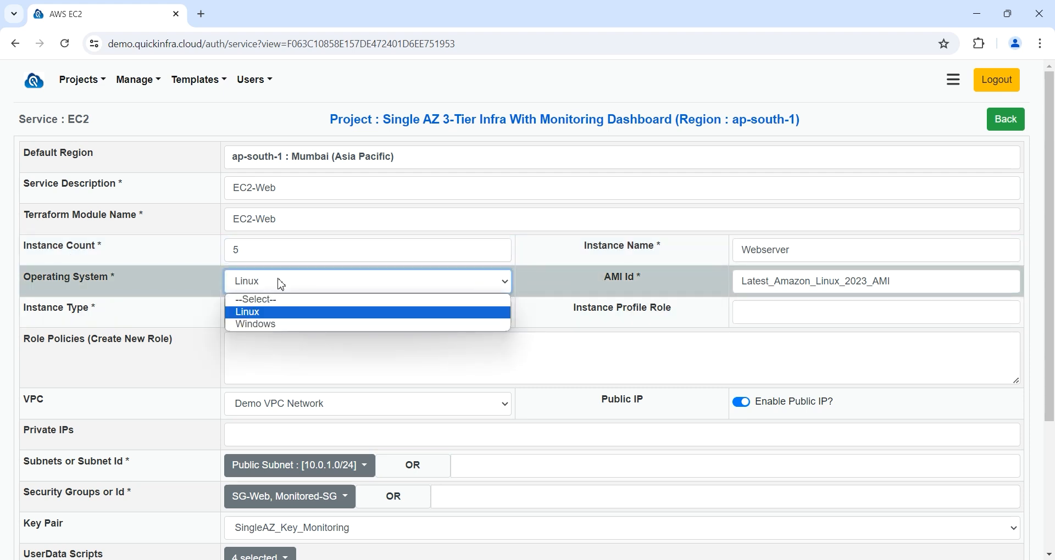
click(280, 287)
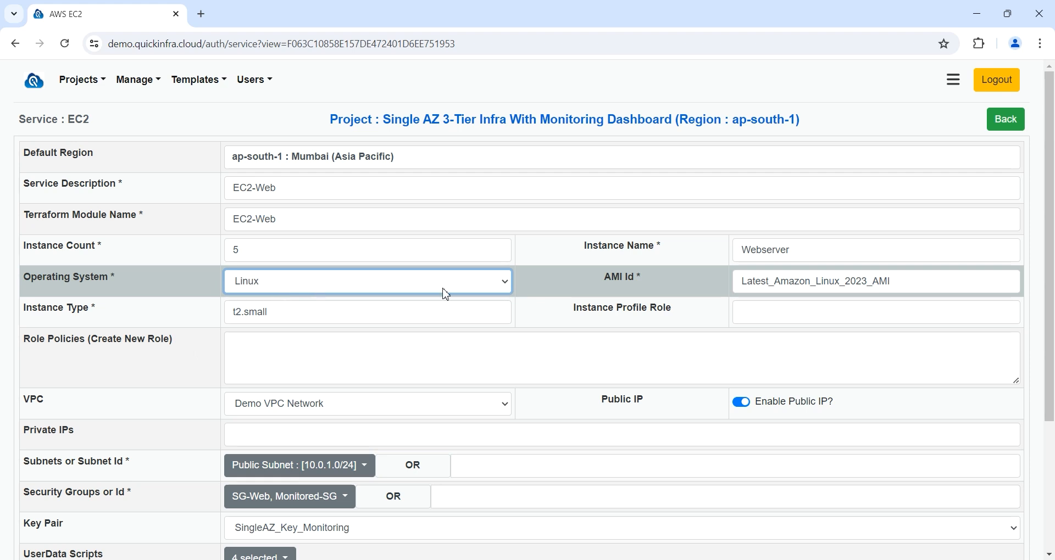
click(937, 280)
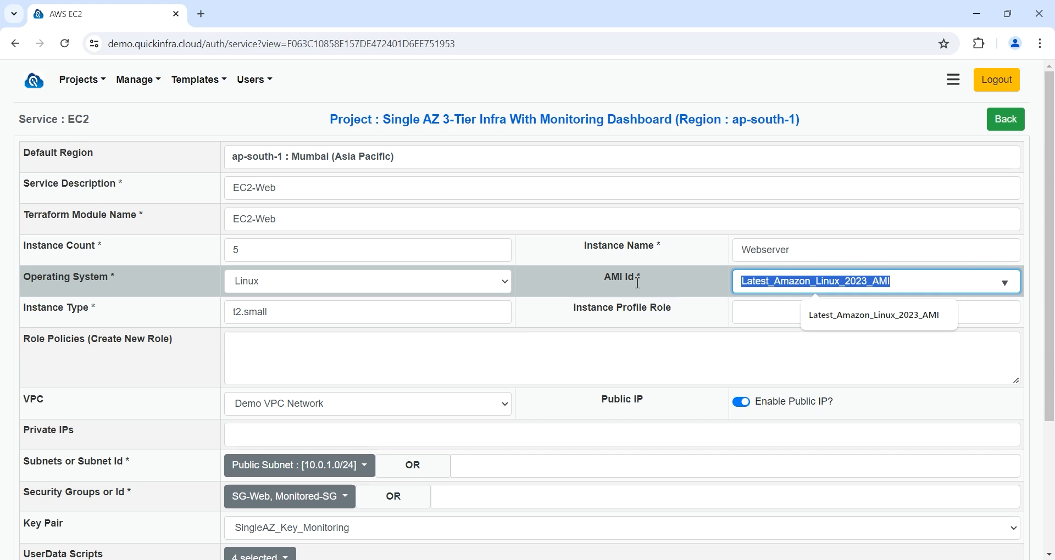
click(336, 317)
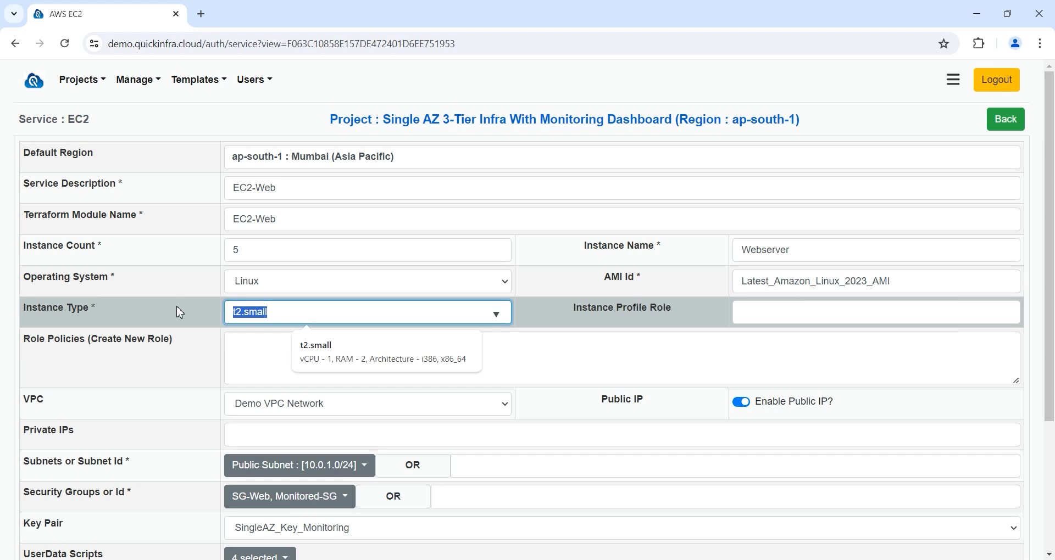
key(BackSpace)
text(c5)
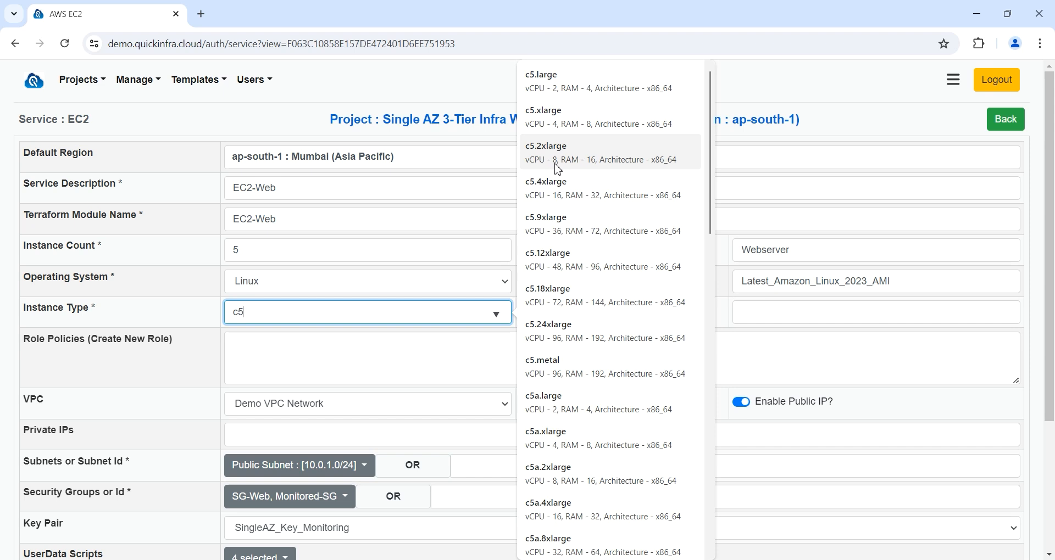
click(590, 166)
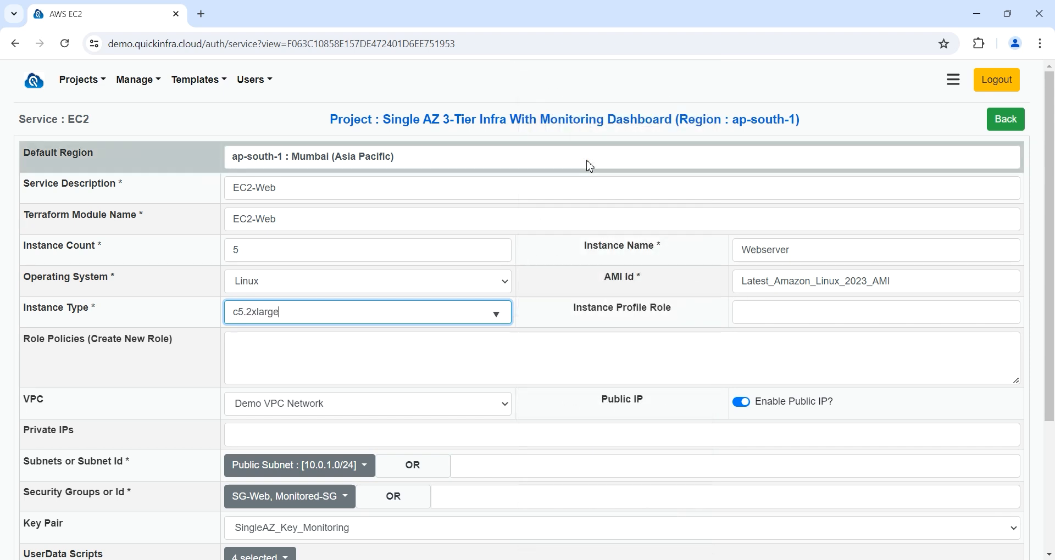
Step: Keep Demo VPC Network and the subnet, and review EC2-Web's four UserData scripts
scroll(807, 308, down, 2)
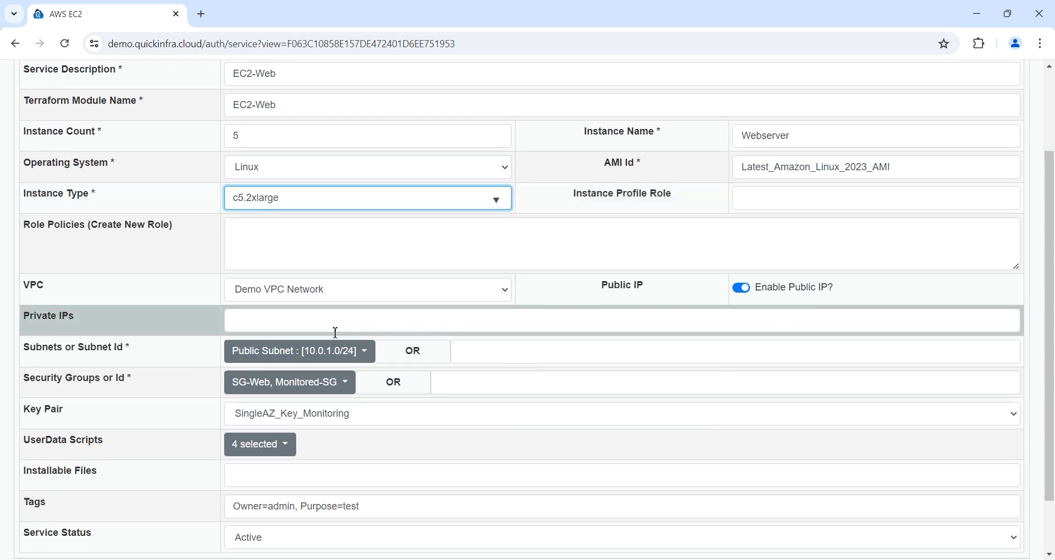
click(357, 296)
click(357, 319)
click(348, 357)
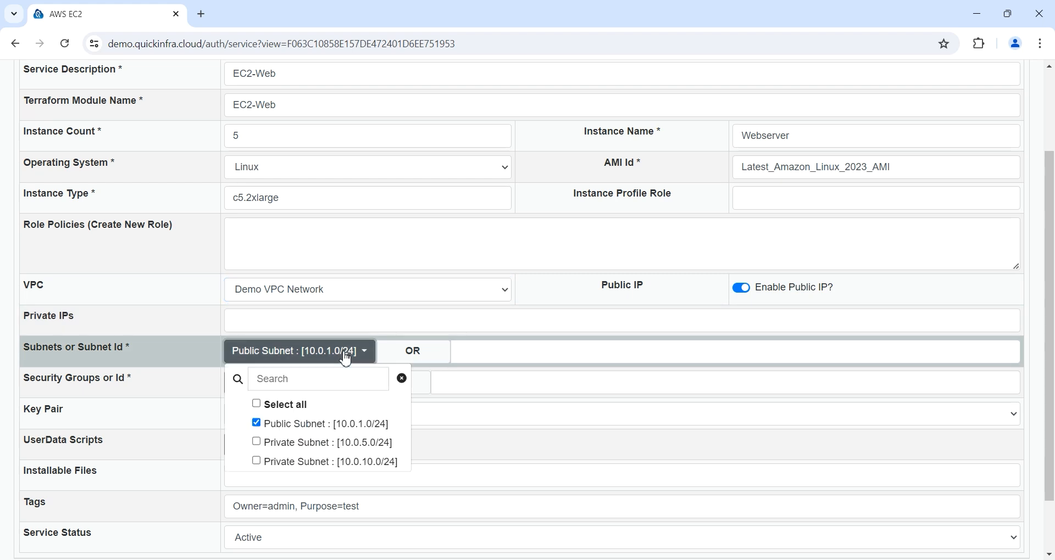
click(346, 357)
scroll(384, 407, down, 2)
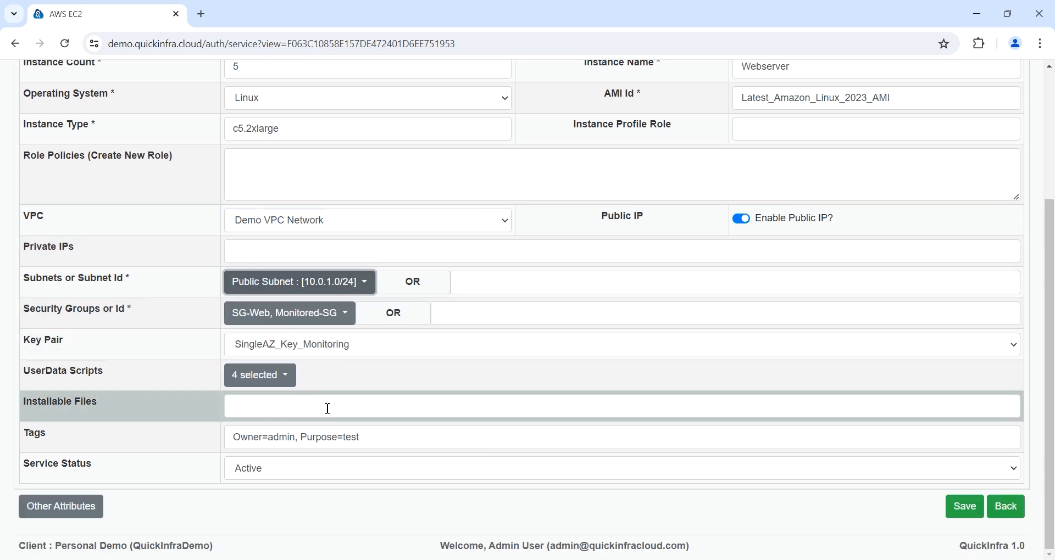
click(297, 386)
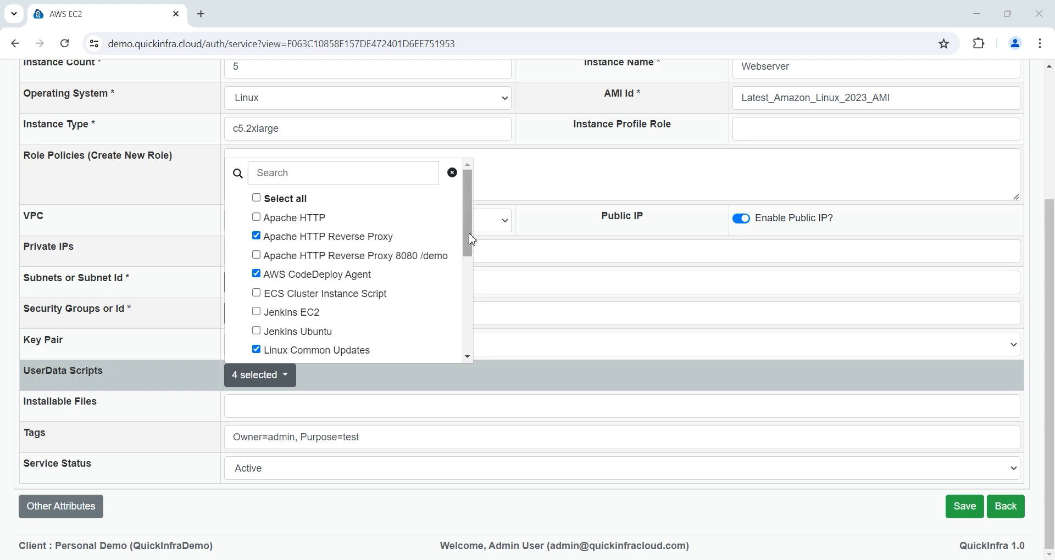
drag(472, 239, 473, 254)
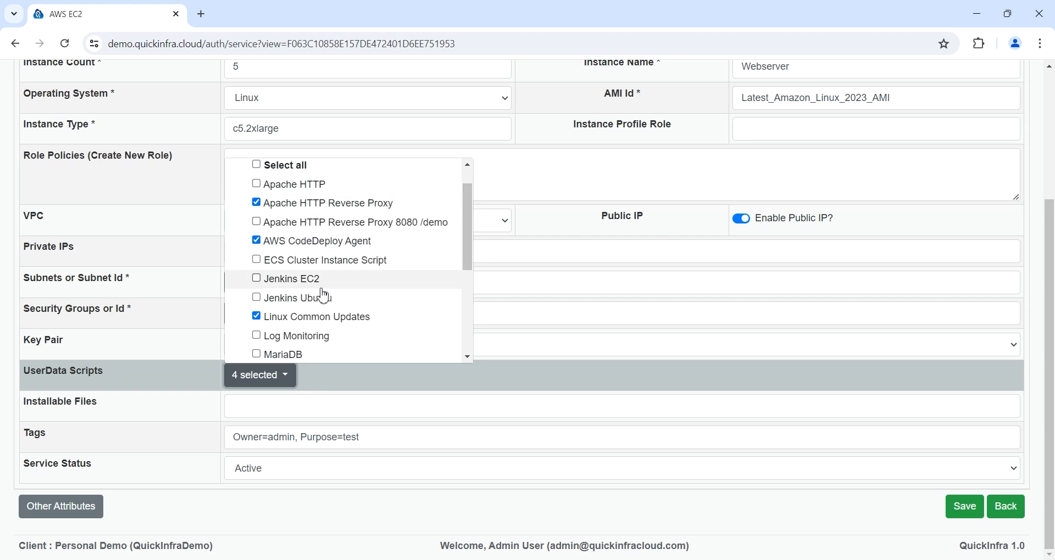
scroll(352, 328, down, 3)
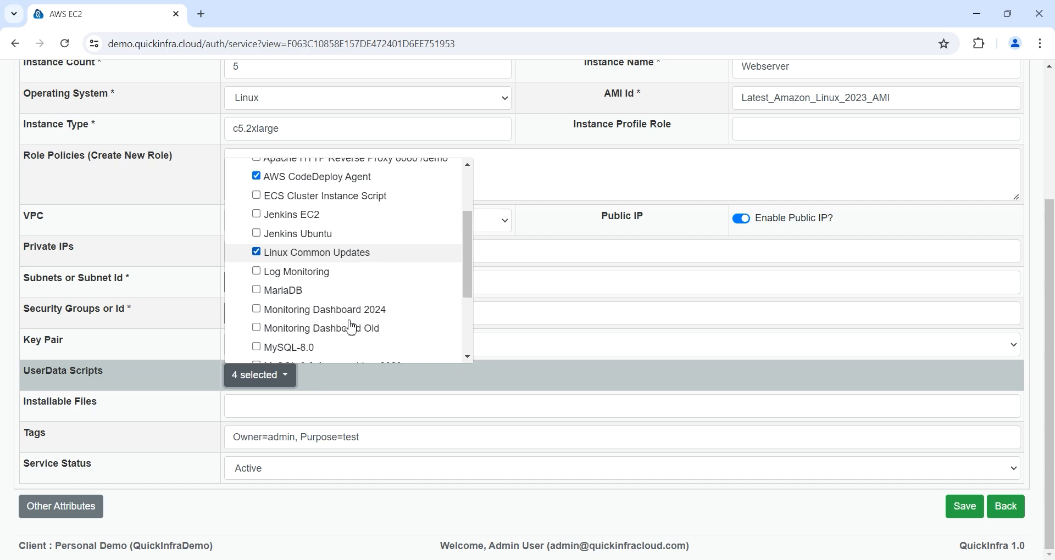
click(357, 374)
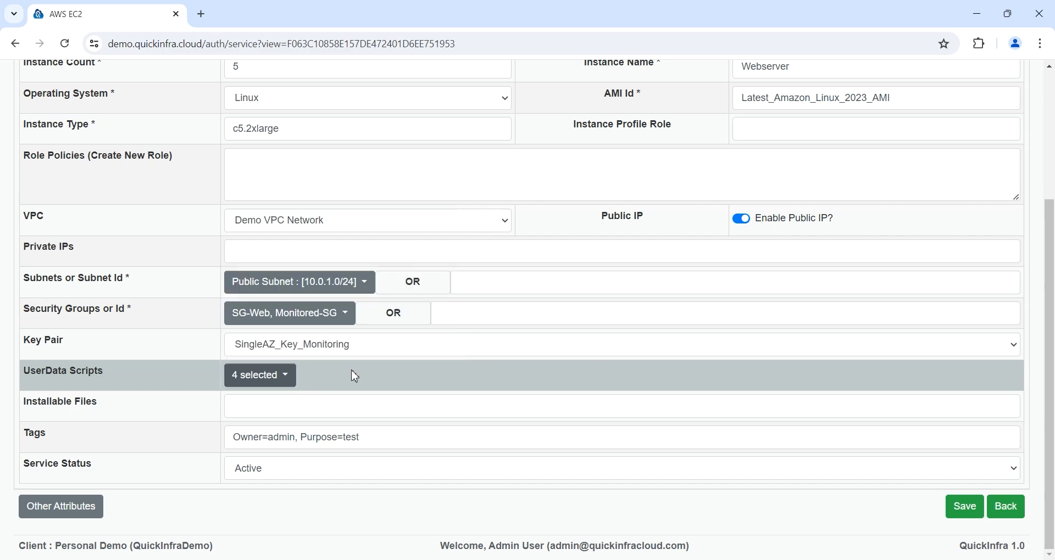
Step: Open the EC2-DB-MySQL service's details from the project's services list
click(1008, 507)
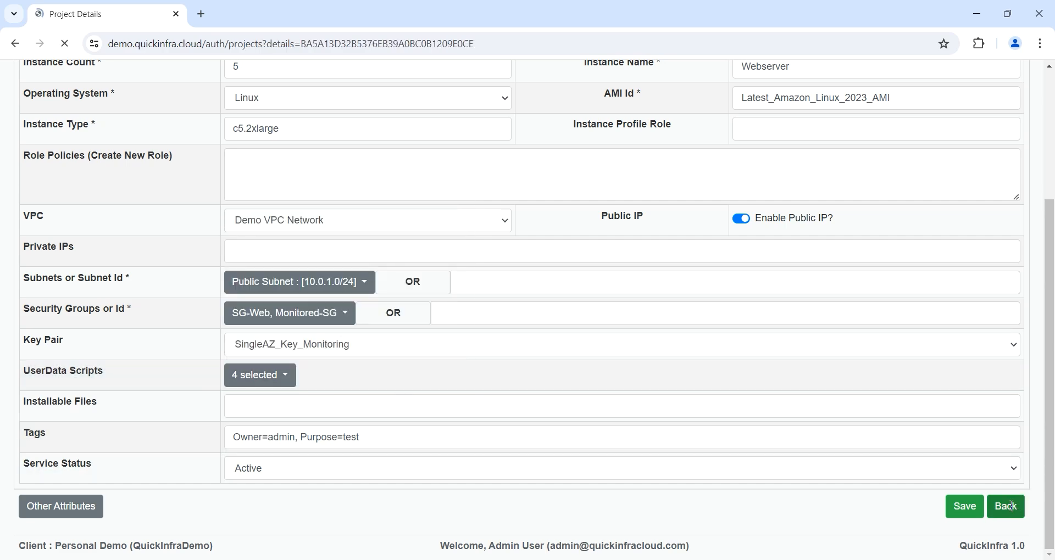
scroll(656, 262, down, 3)
drag(515, 355, 406, 362)
click(851, 354)
Step: Review the user data scripts selected for the EC2-DB-MySQL server
scroll(576, 323, down, 2)
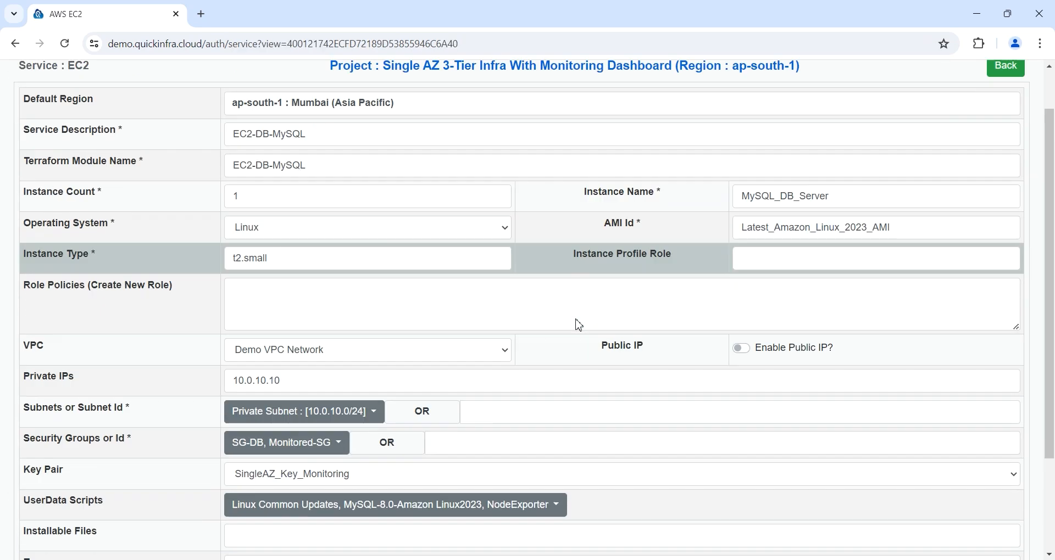
click(418, 446)
scroll(341, 386, down, 3)
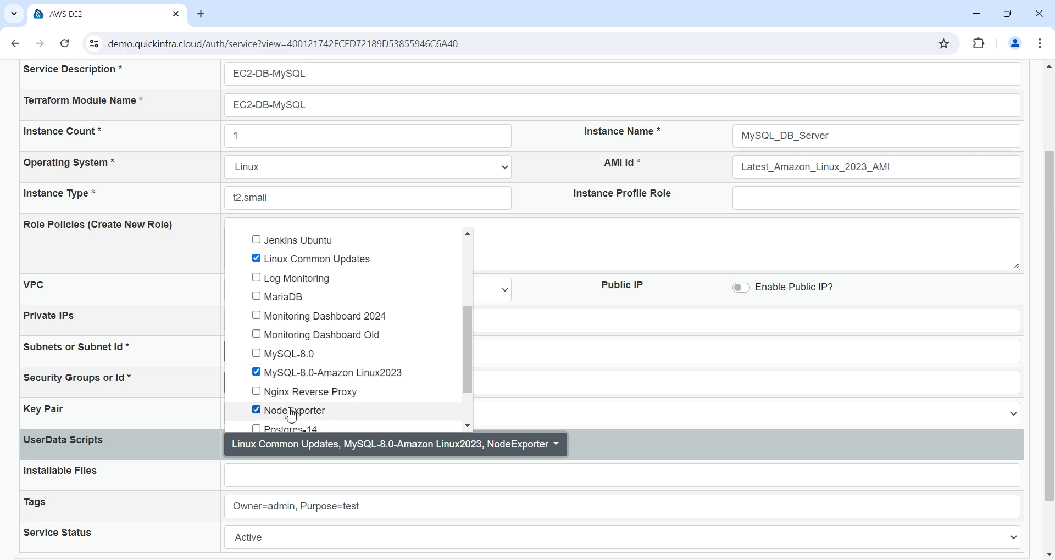
click(589, 450)
Step: Expand Other Attributes and review the demodb database name and root password mapping
scroll(592, 449, down, 2)
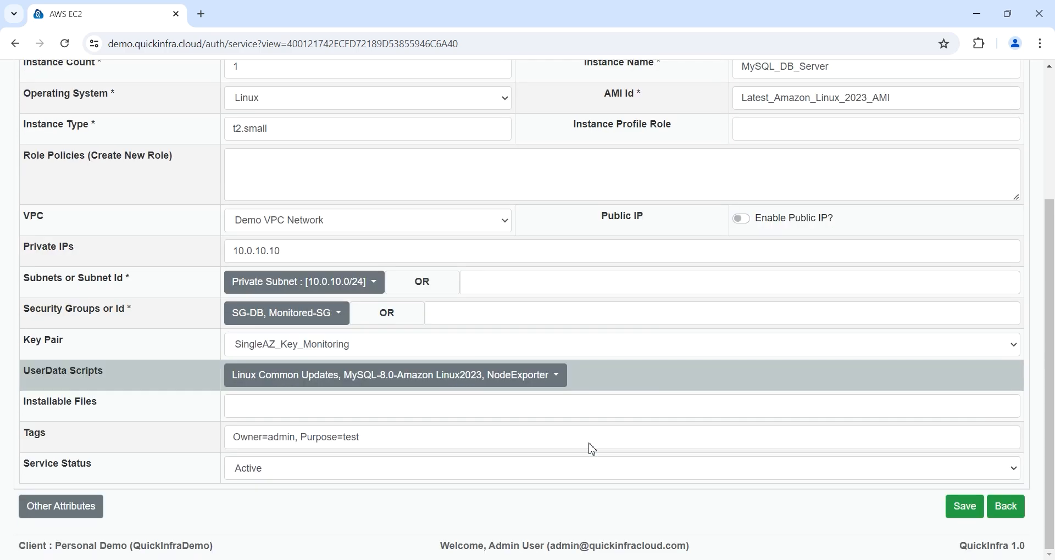
click(65, 508)
scroll(104, 447, down, 8)
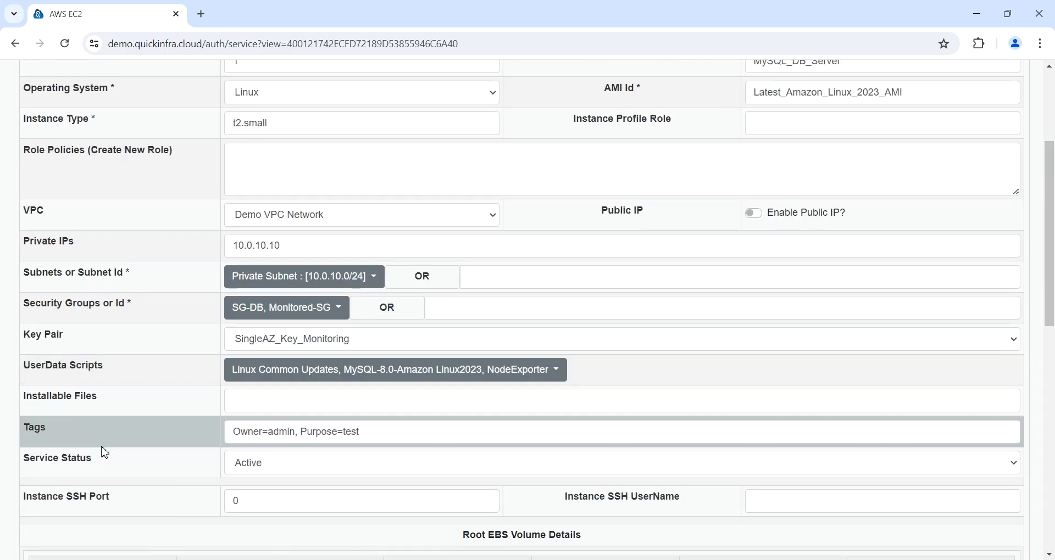
scroll(104, 450, down, 4)
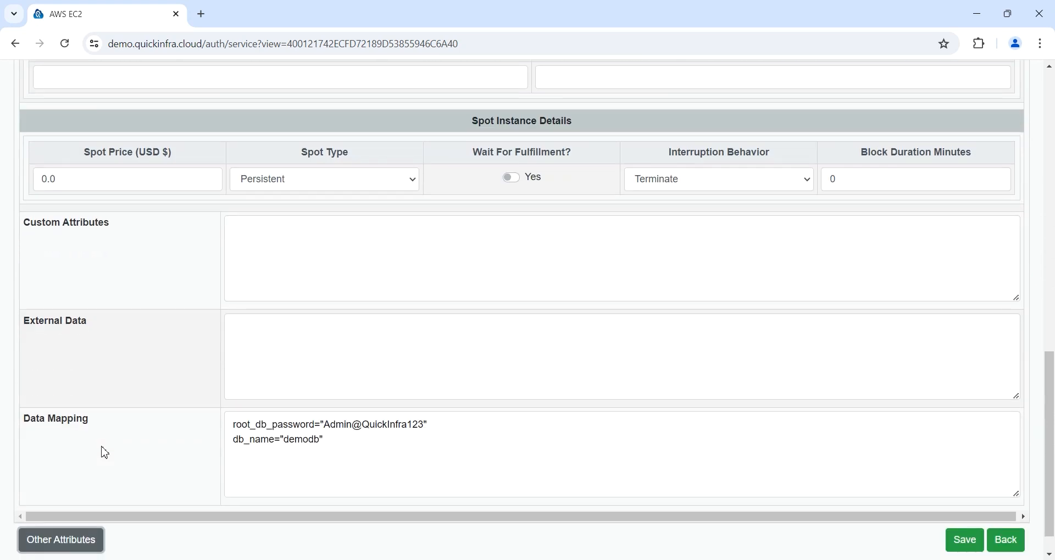
double_click(296, 408)
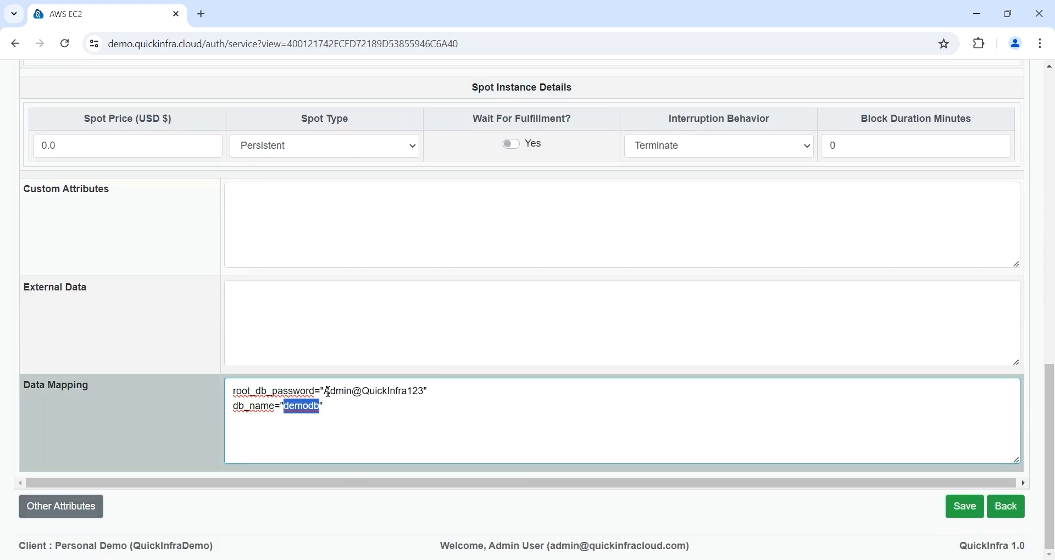
drag(324, 392, 426, 391)
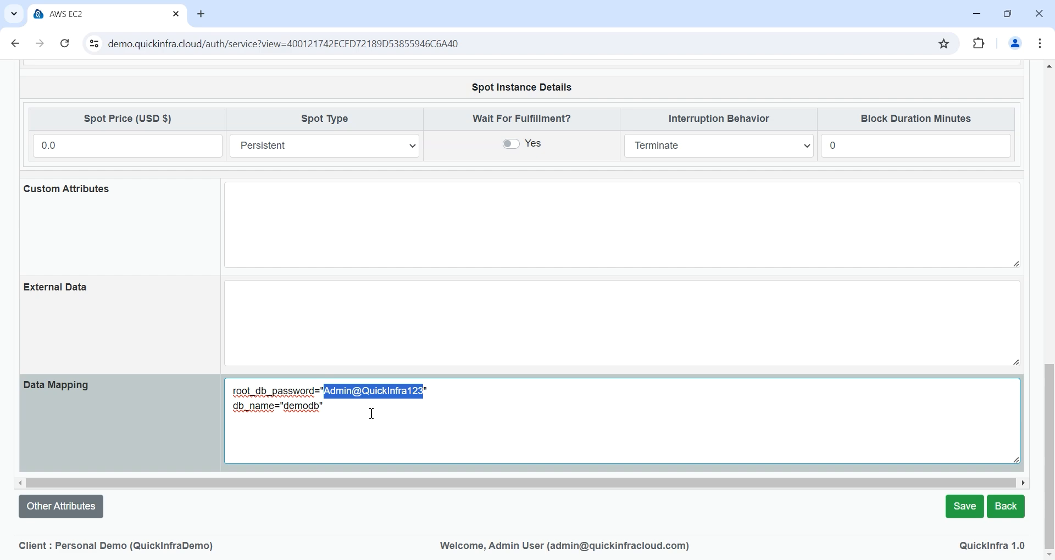
scroll(723, 381, up, 4)
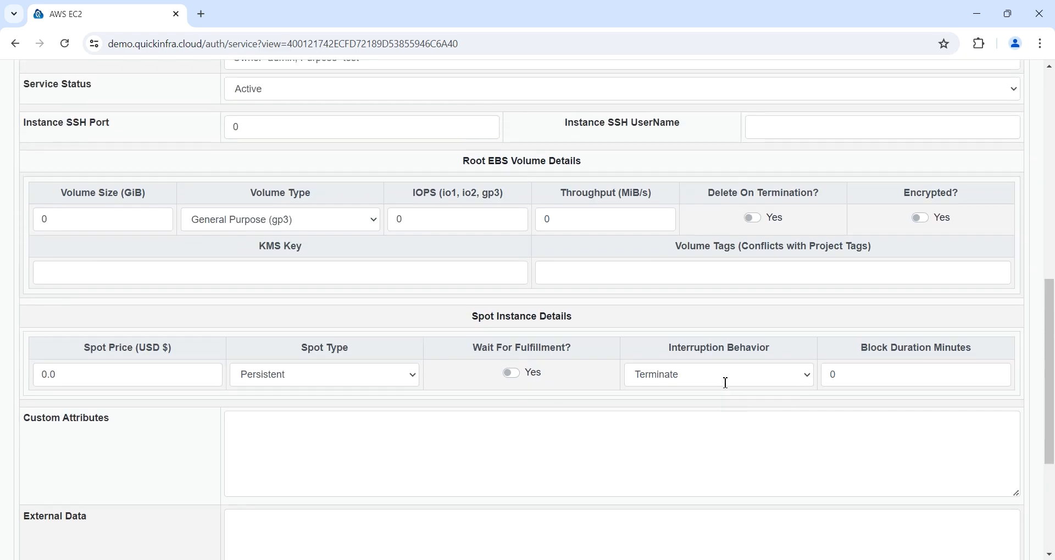
scroll(336, 367, up, 2)
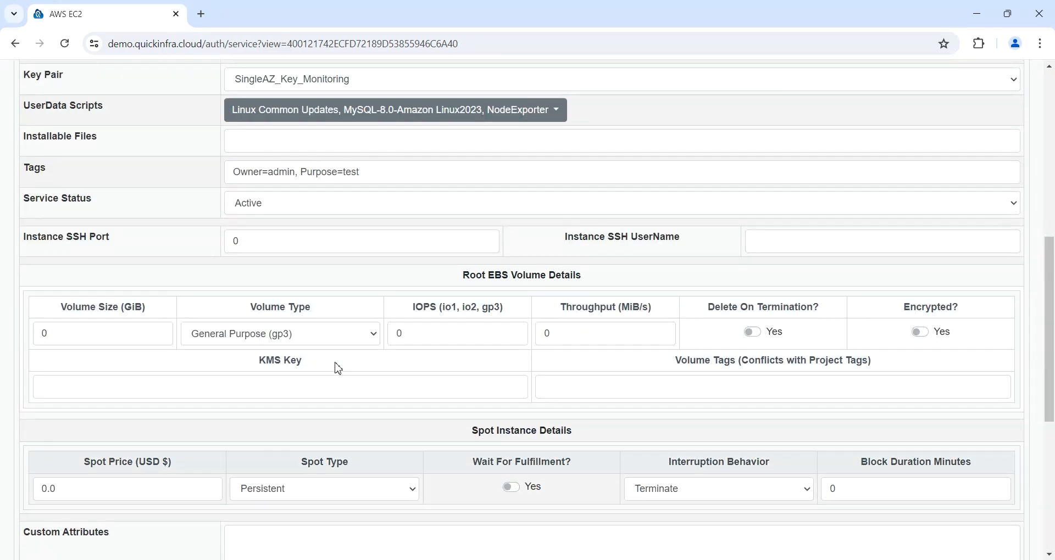
scroll(338, 368, down, 3)
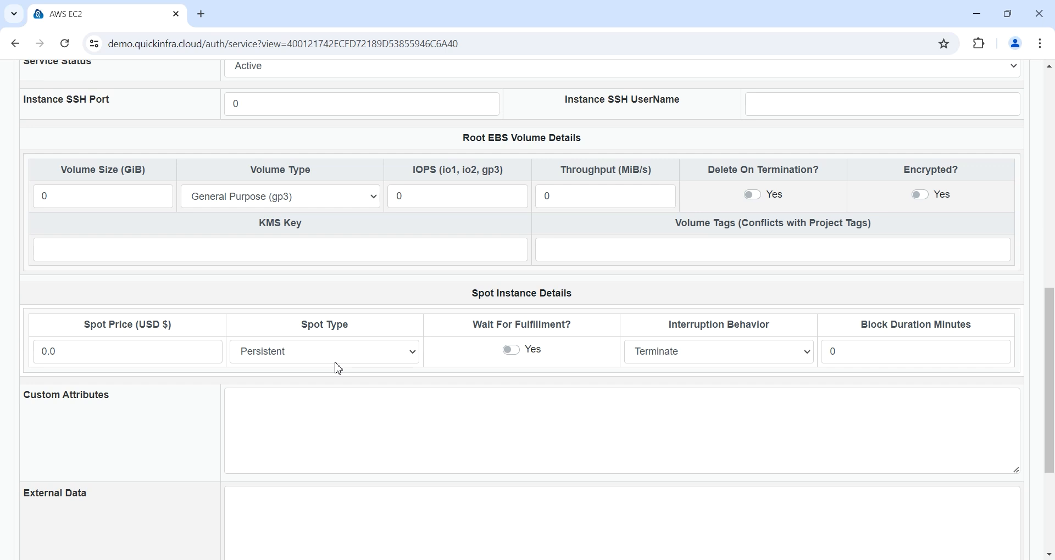
scroll(338, 368, down, 1)
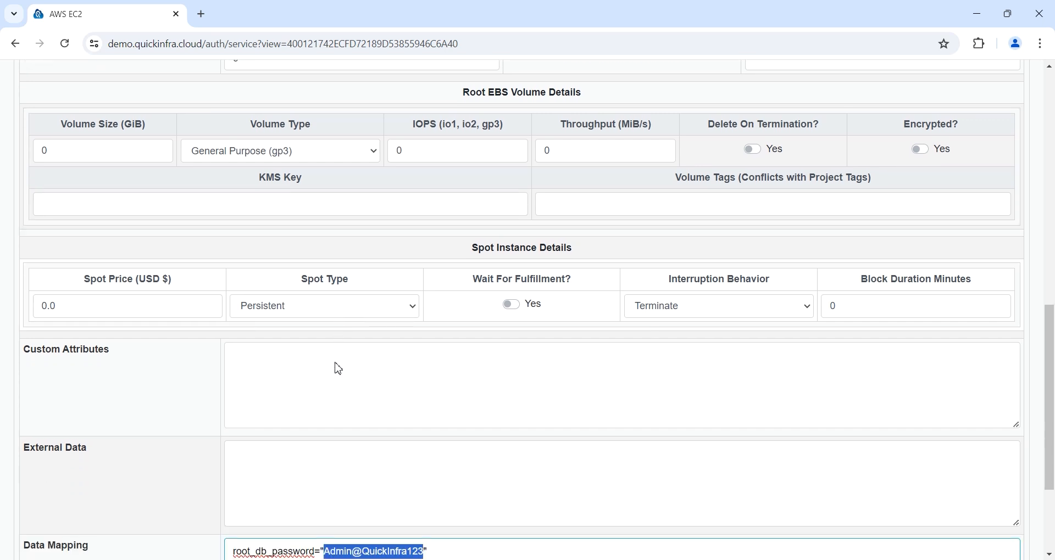
Step: Enter 16 as the root volume size and return to the project's services
click(125, 306)
drag(47, 305, 17, 312)
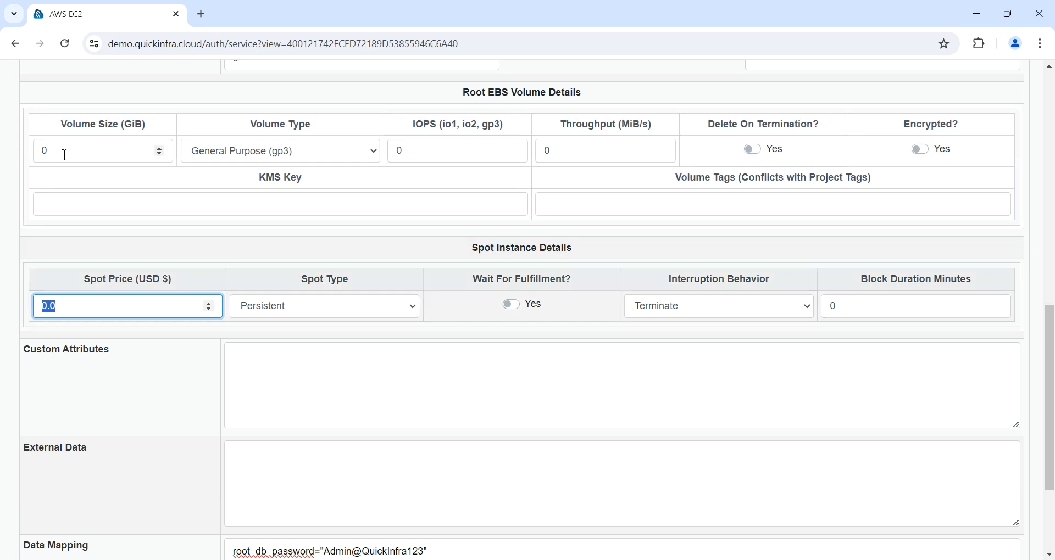
drag(65, 152, 6, 158)
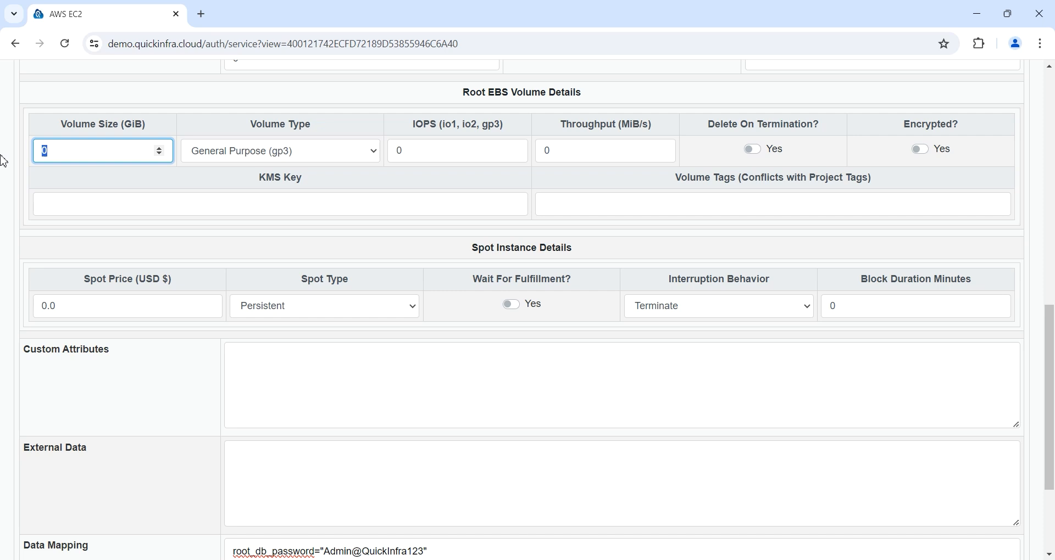
text(16)
scroll(318, 243, down, 3)
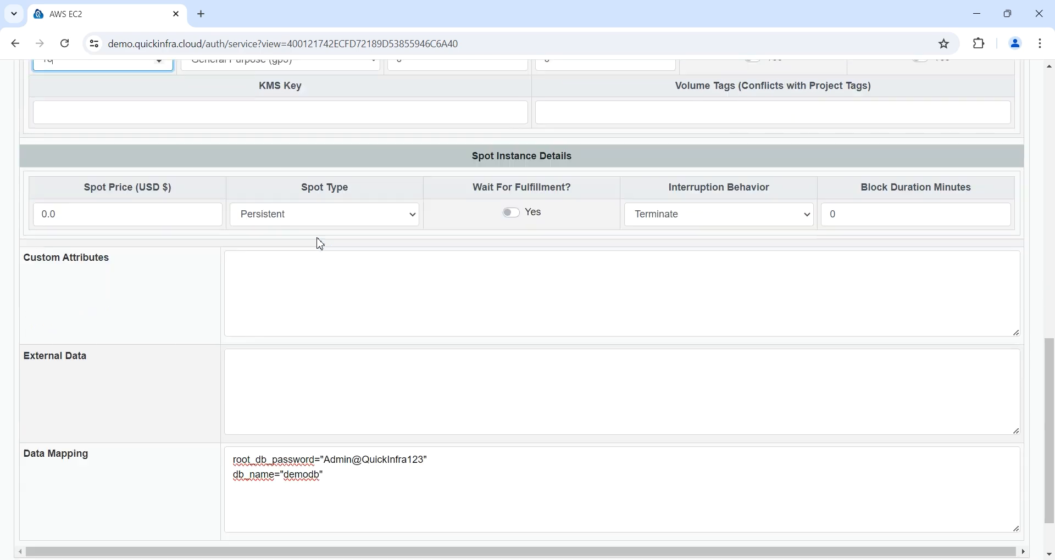
click(1006, 506)
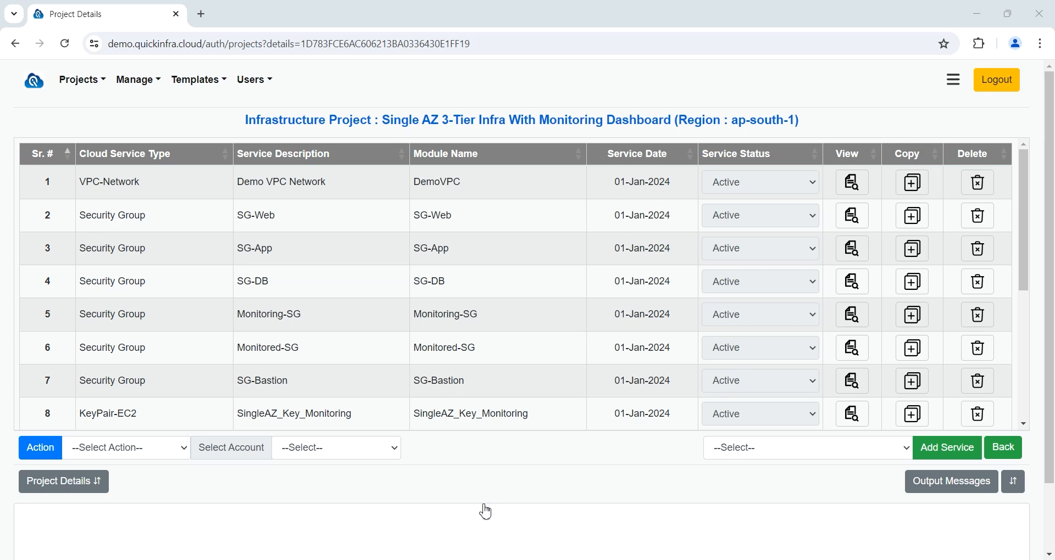
Step: Select AWS Demo Account-1 as the target account and run the Generate Terraform action
click(368, 448)
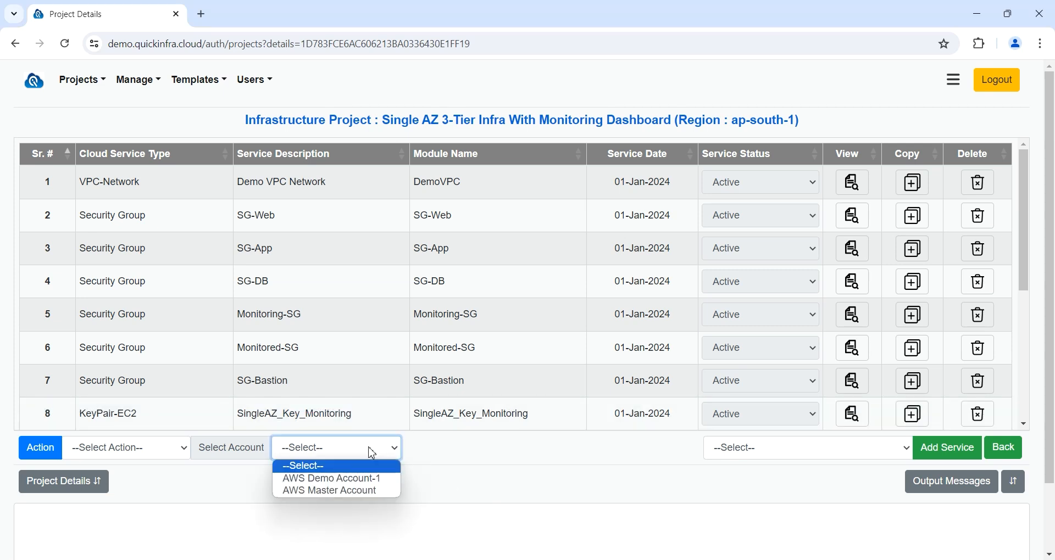
click(374, 481)
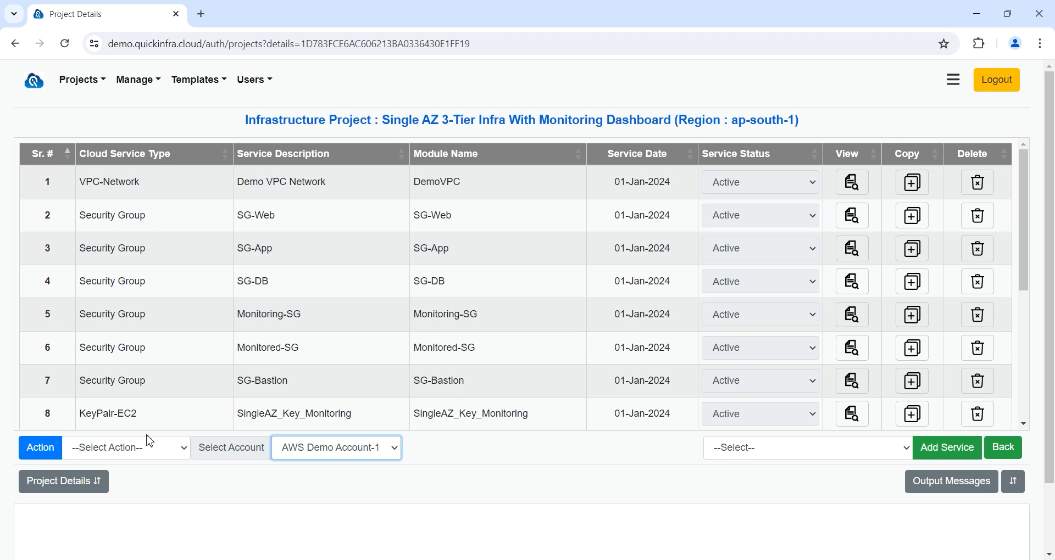
click(144, 460)
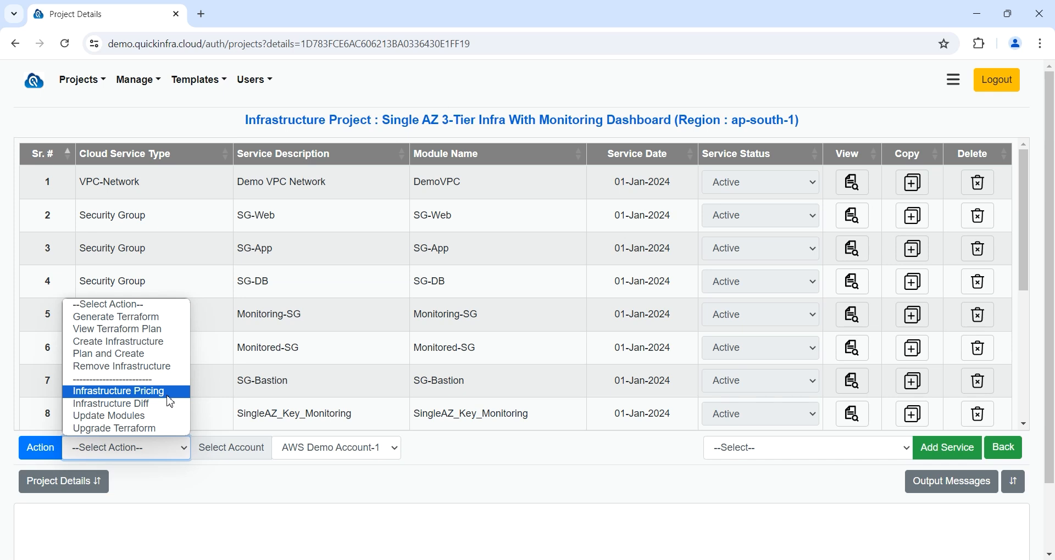
click(44, 451)
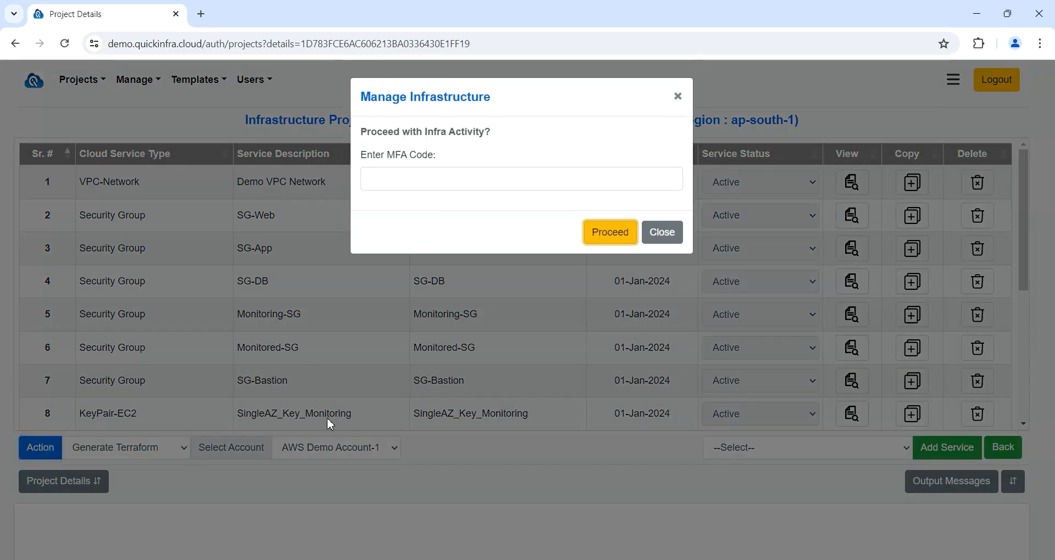
Step: Confirm Terraform generation, then run Plan and Create to provision the EC2 servers
click(606, 232)
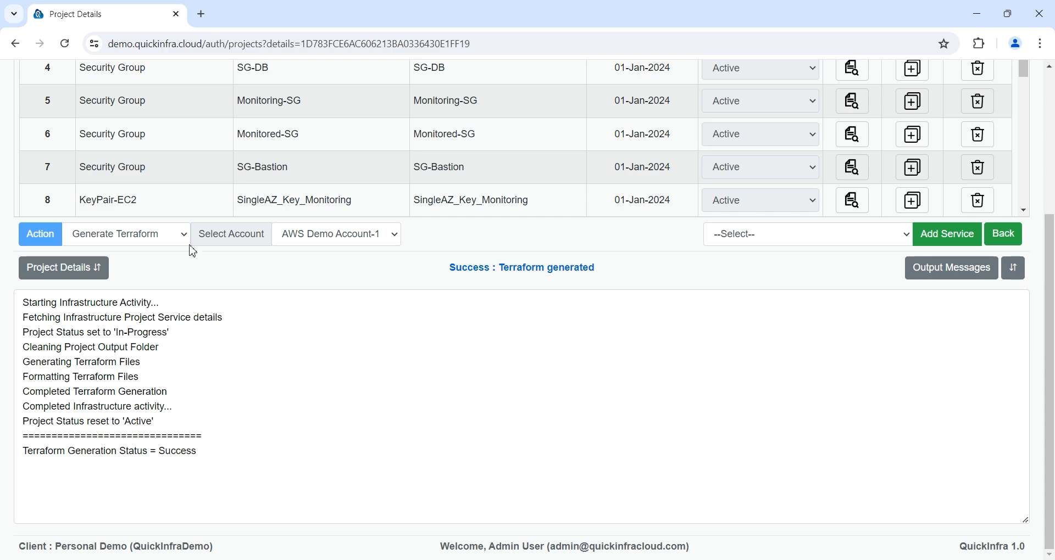
click(181, 235)
click(187, 304)
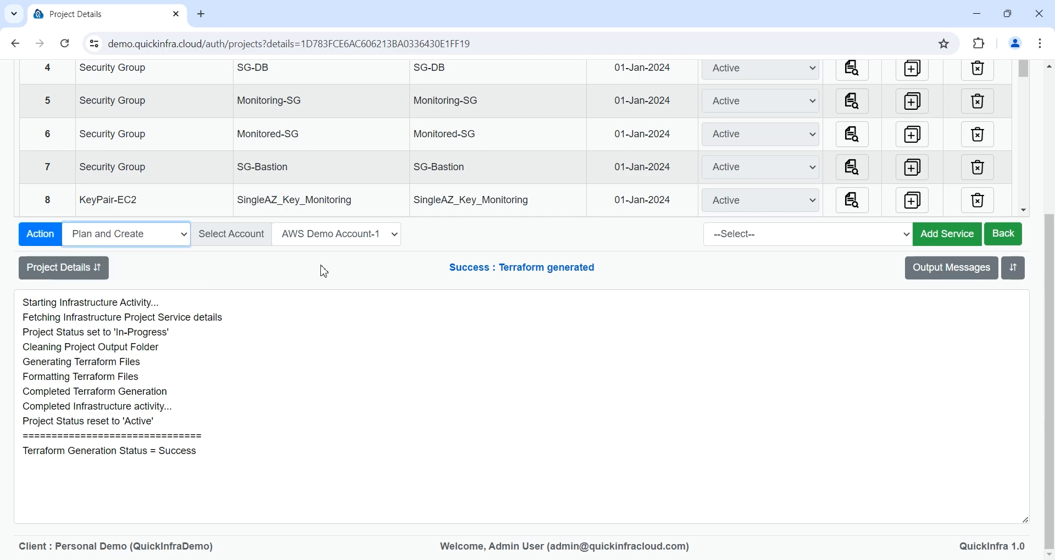
click(53, 238)
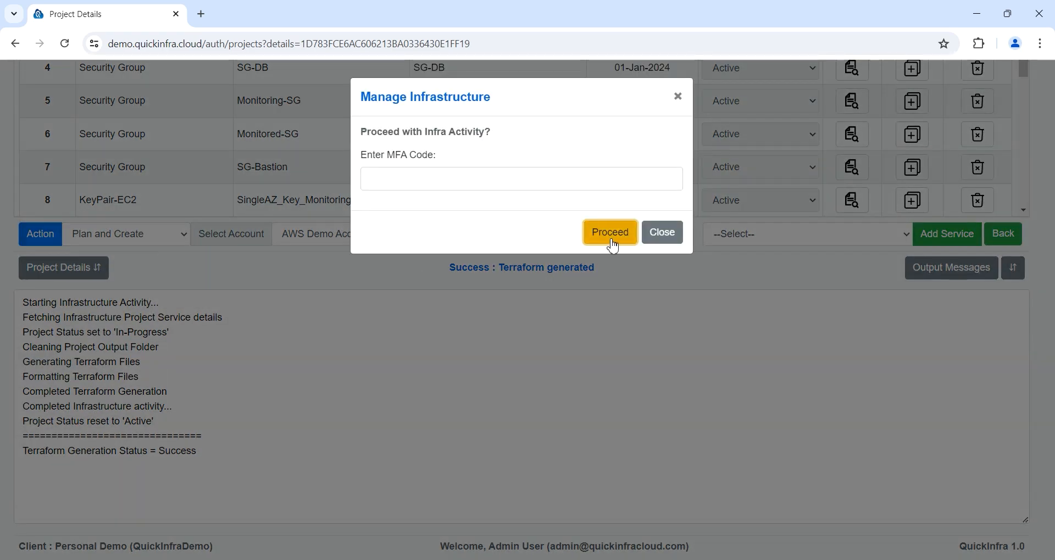
click(610, 232)
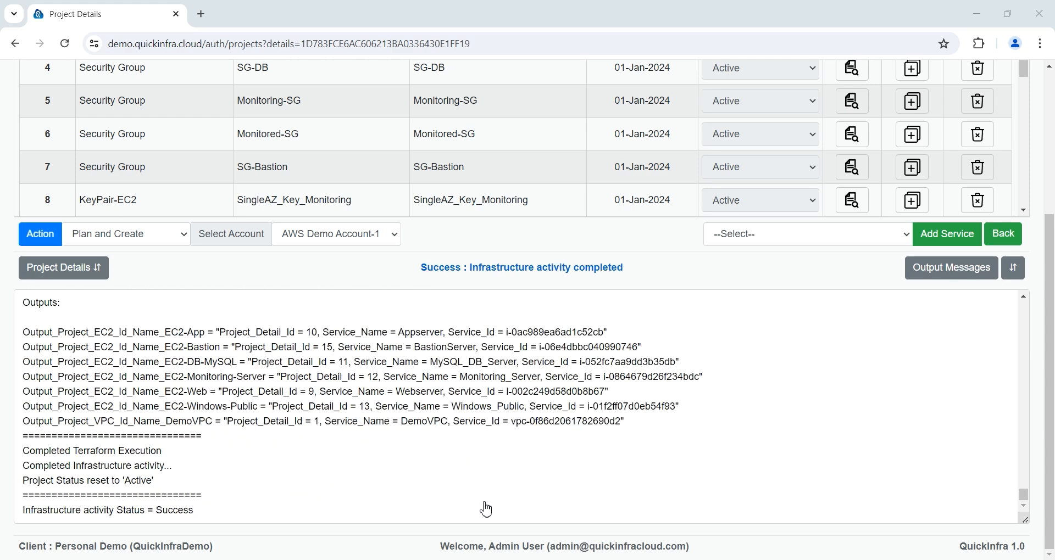
scroll(1047, 71, up, 4)
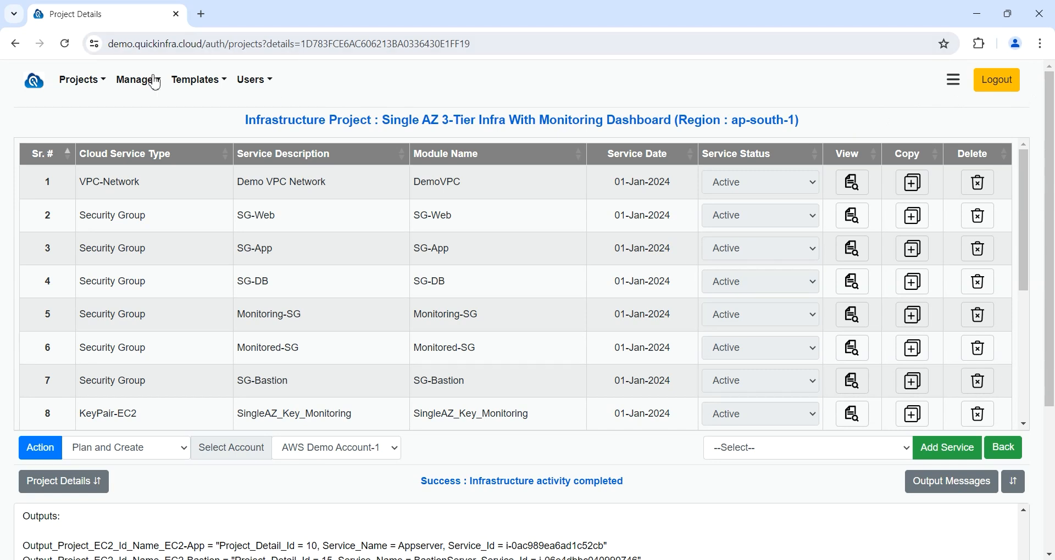
Step: Open Manage VM Instances with AWS as provider and AWS Demo Account-1 as account
click(141, 83)
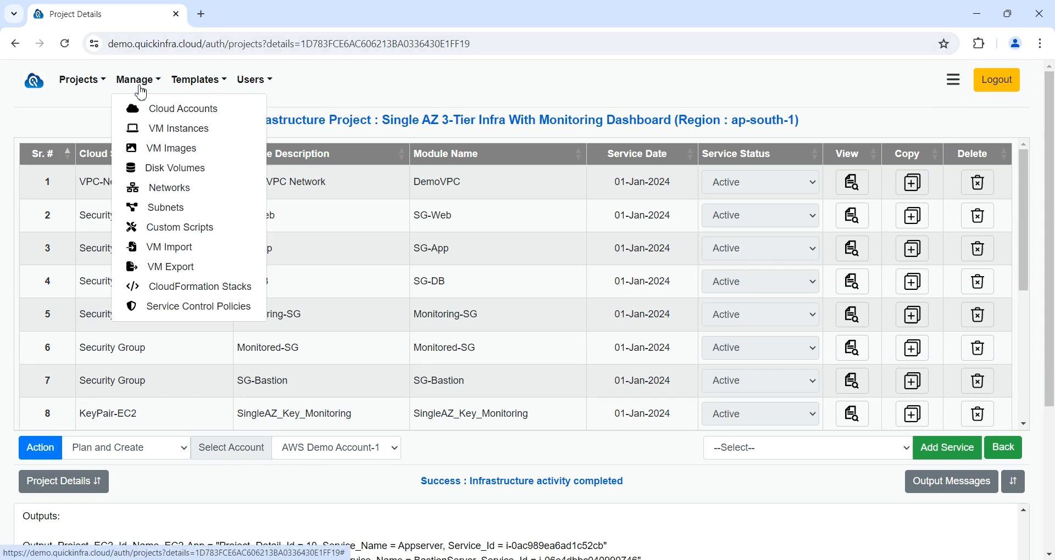
click(178, 132)
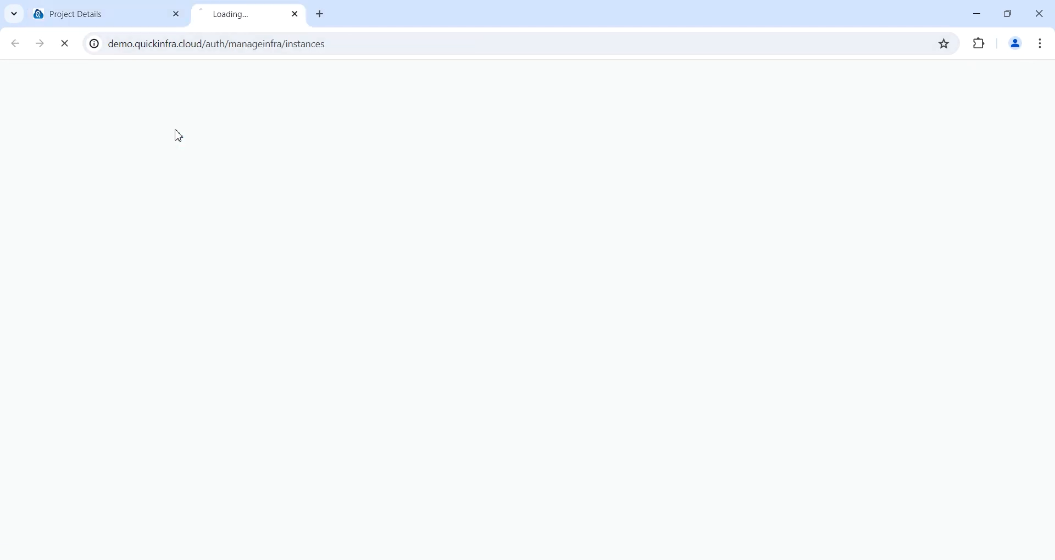
click(185, 159)
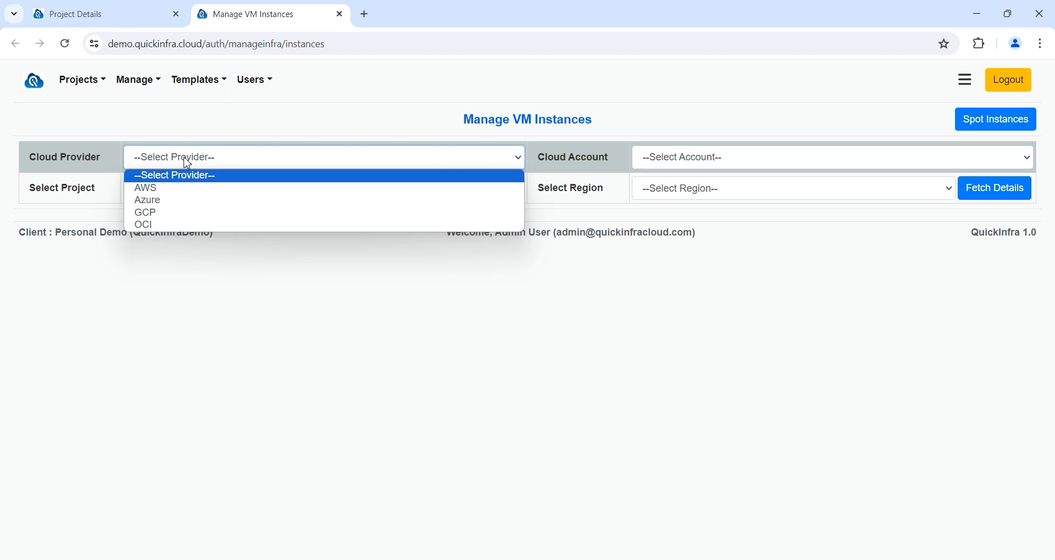
click(189, 189)
click(748, 164)
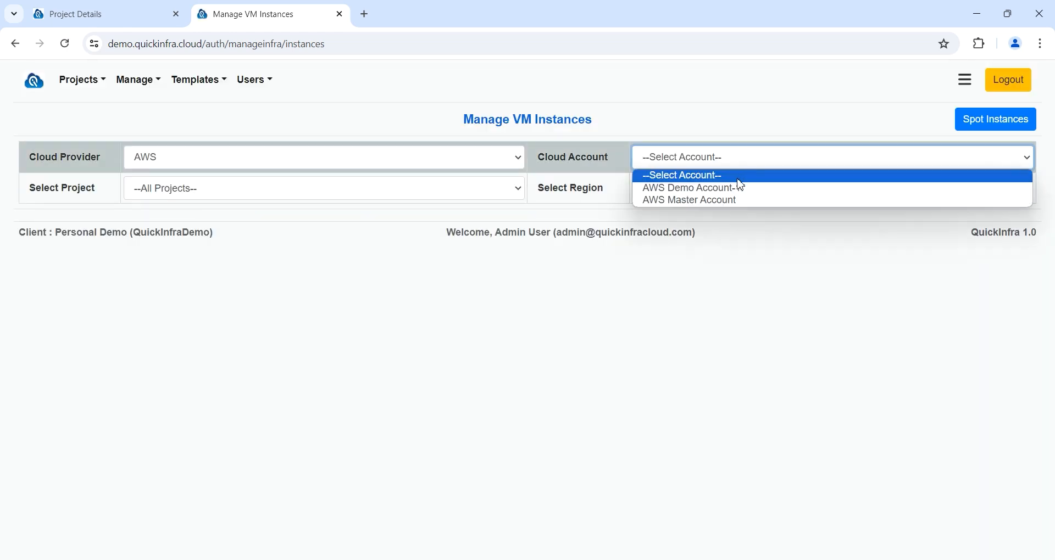
click(736, 187)
Step: Fetch instances for the Single AZ 3-Tier Monitoring project in the Mumbai region
click(422, 189)
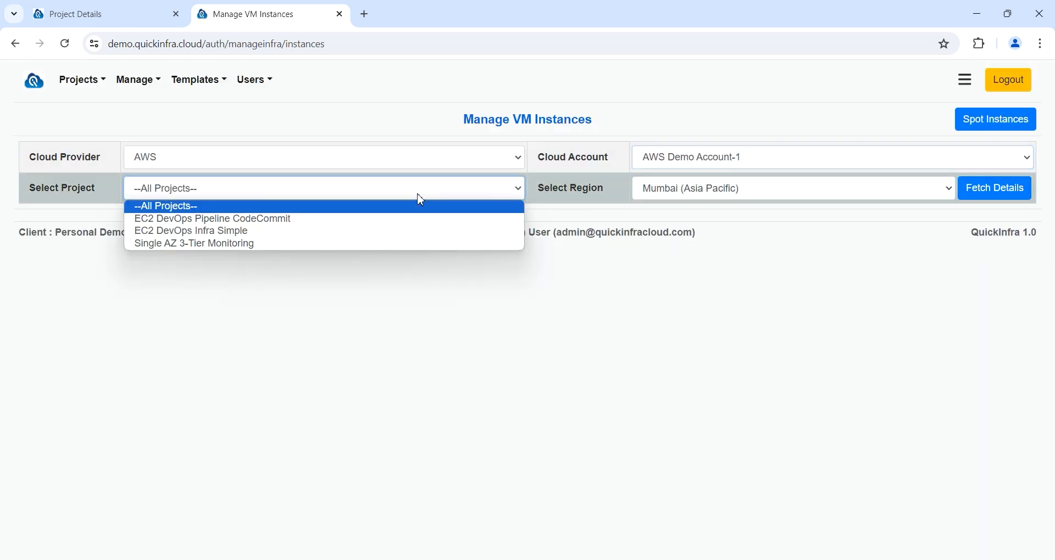
click(364, 245)
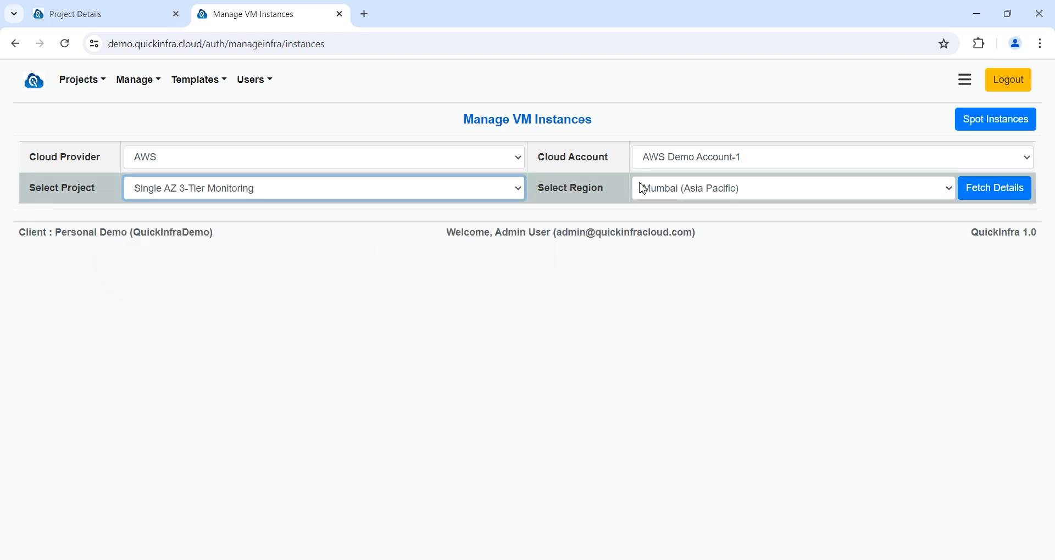
click(672, 197)
click(674, 197)
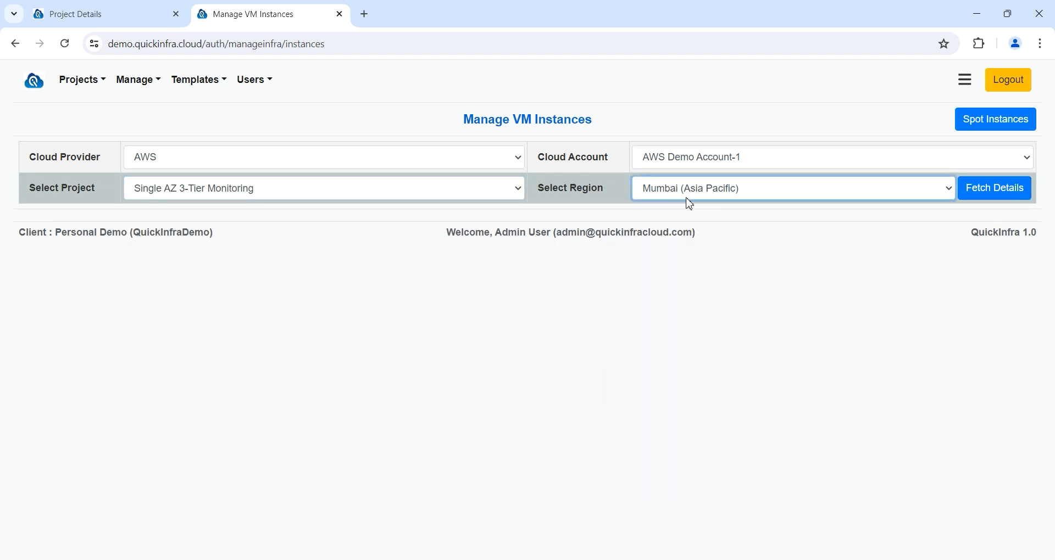
click(984, 191)
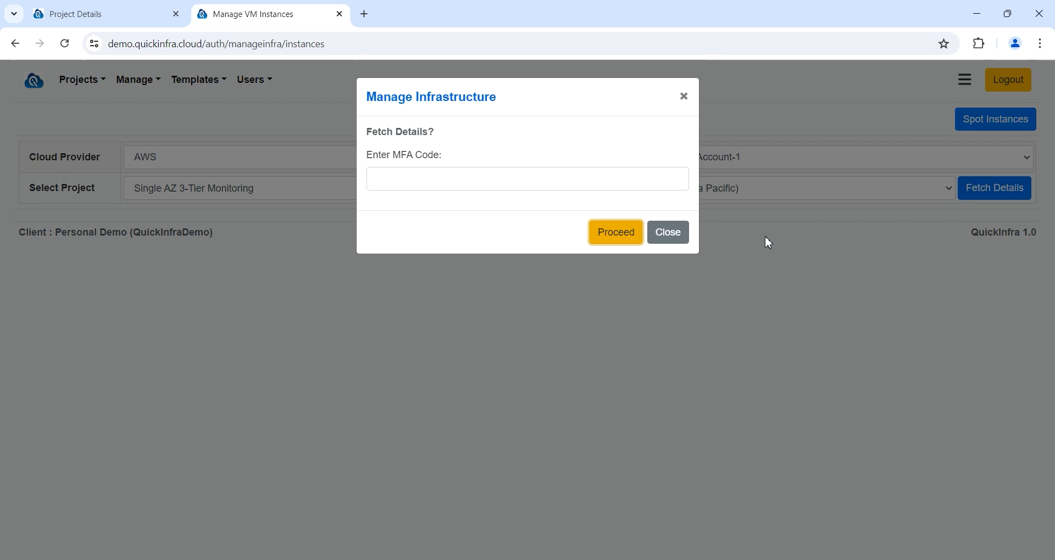
click(620, 236)
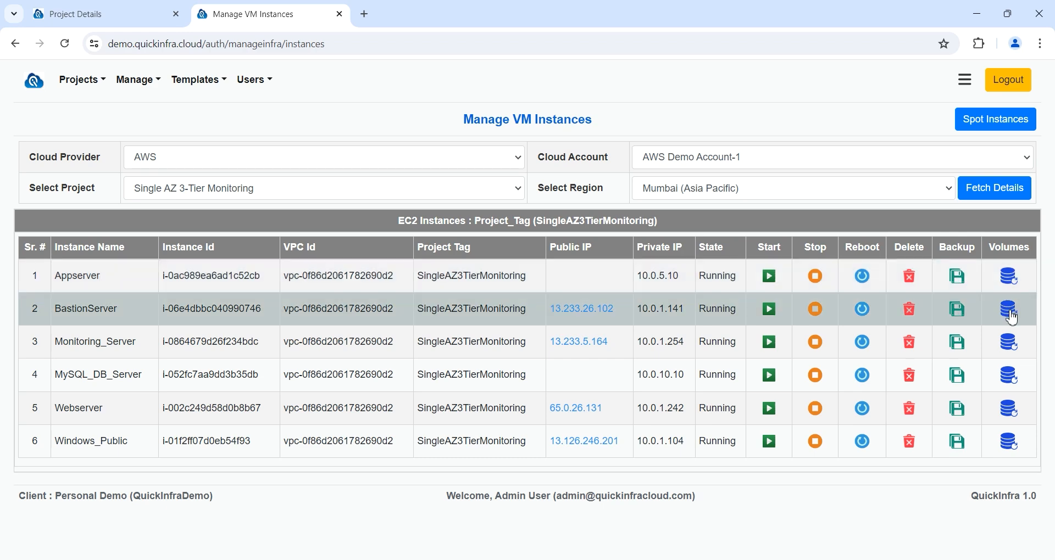
Step: Open the BastionServer's disk volumes, showing its current 8 GiB volume
click(1009, 310)
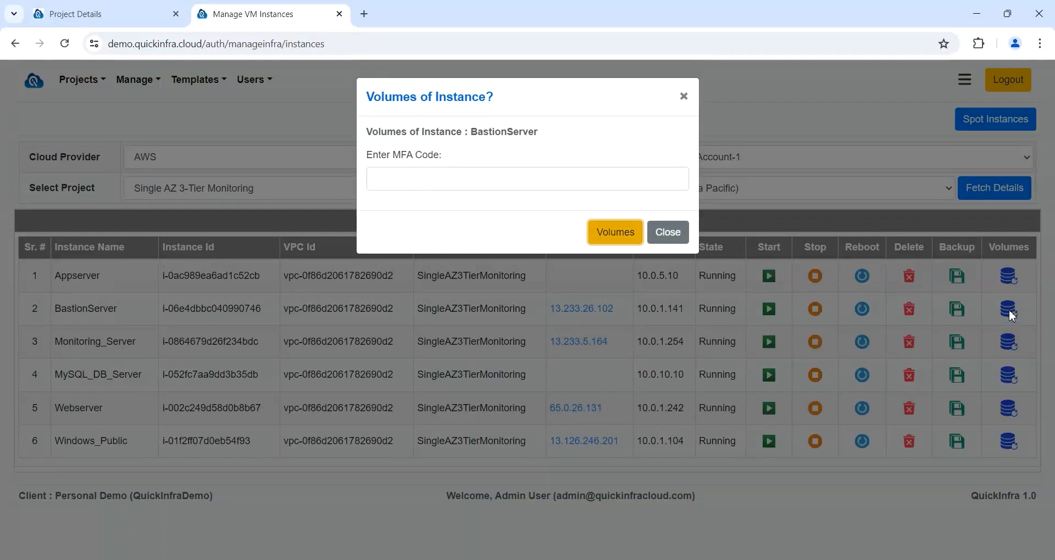
click(625, 247)
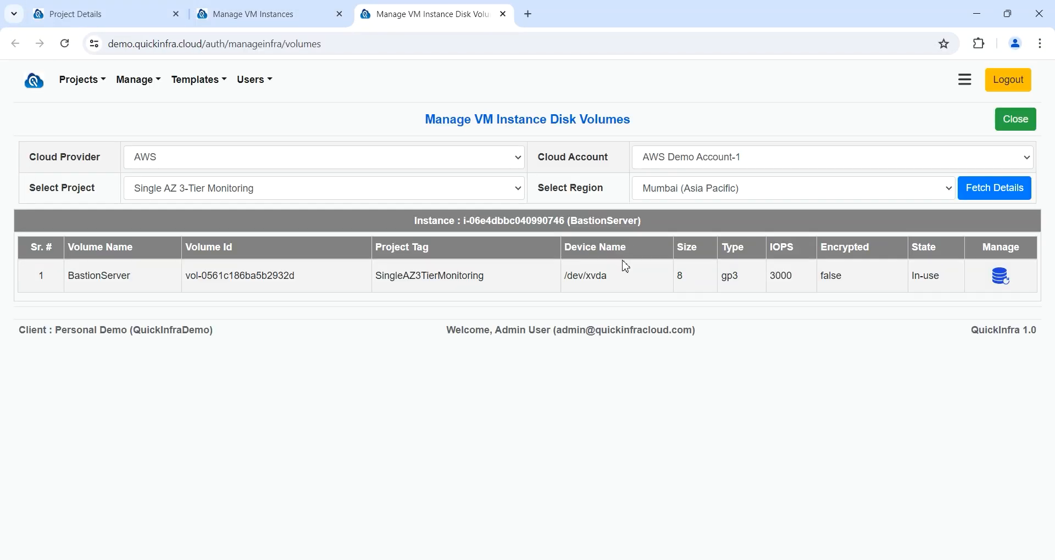
drag(696, 282, 663, 281)
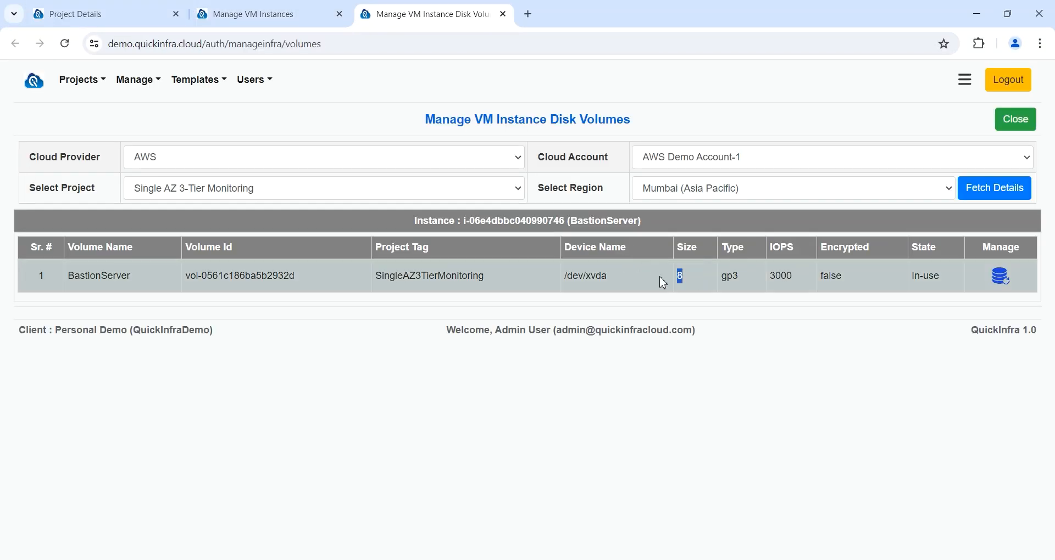
Step: Set the BastionServer volume size to 16 GiB with encryption turned on
click(1000, 277)
click(617, 232)
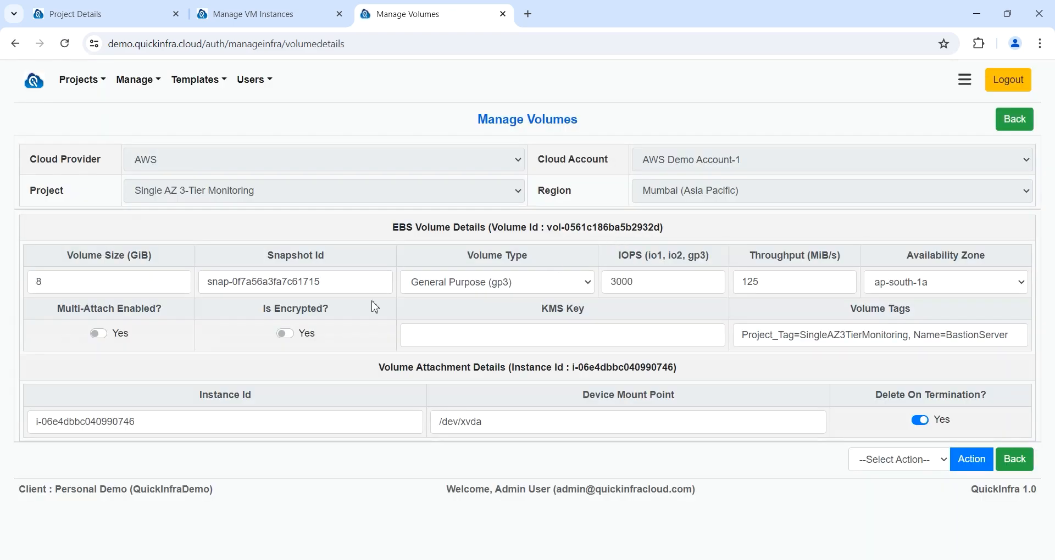
drag(78, 290, 3, 288)
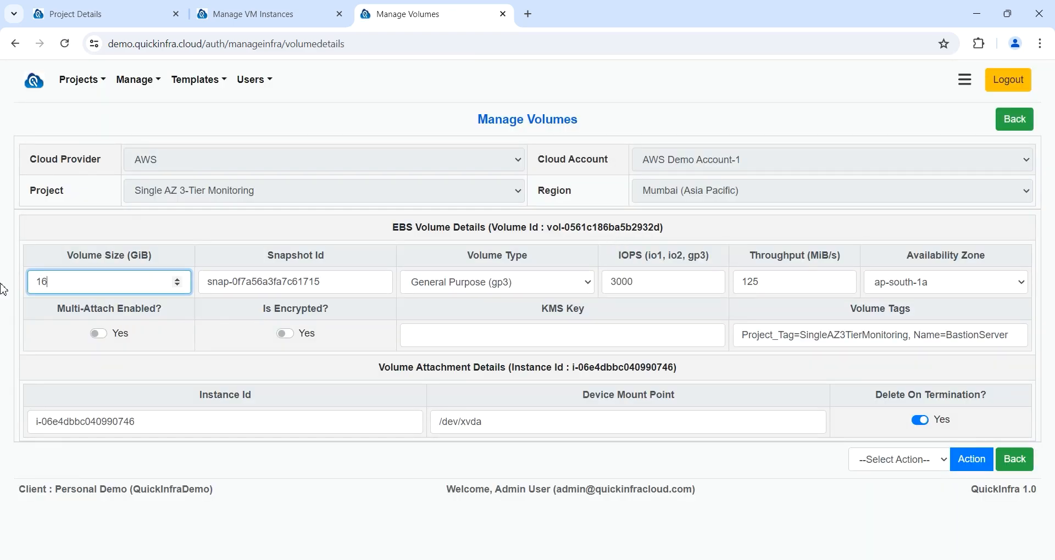
click(285, 333)
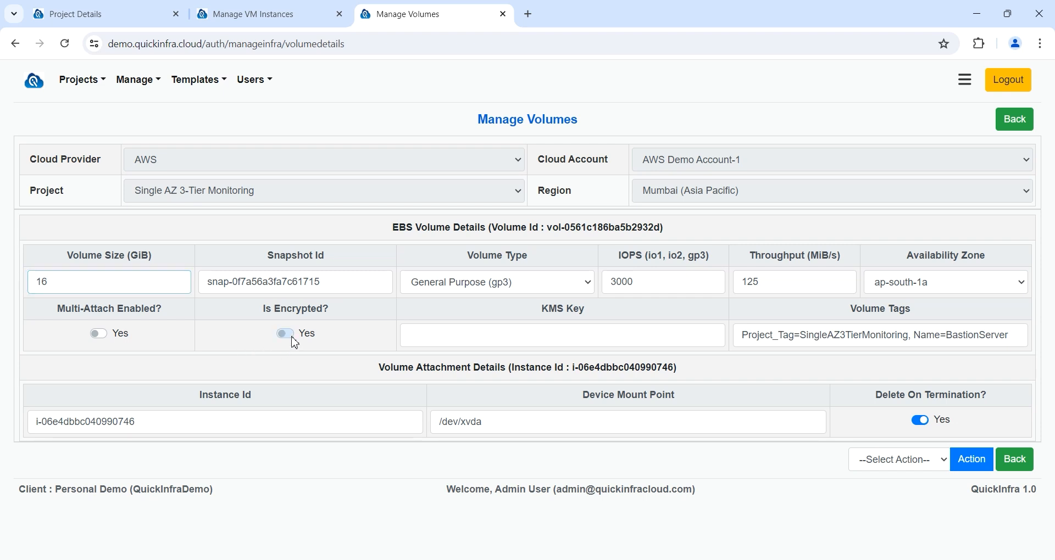
click(946, 467)
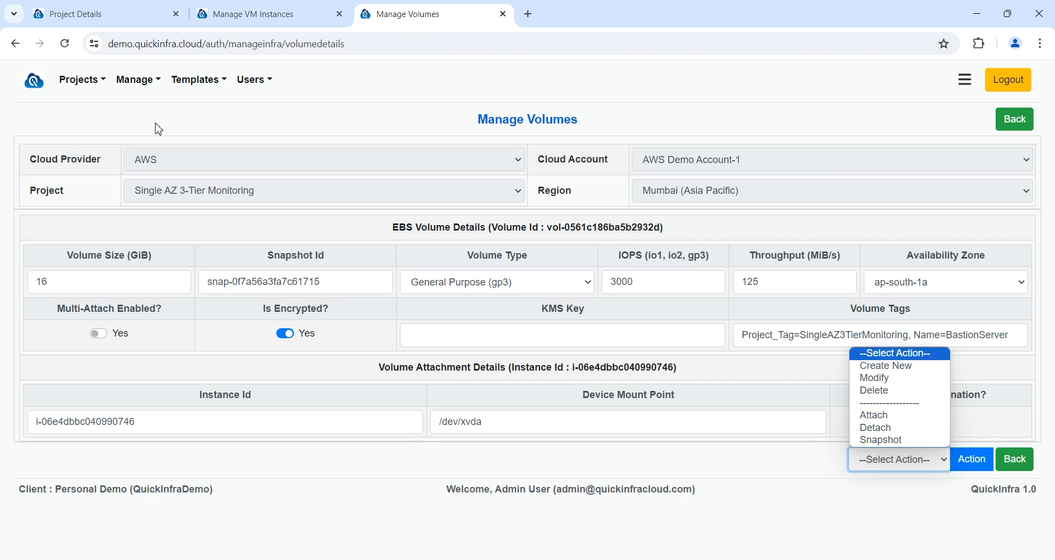
click(140, 88)
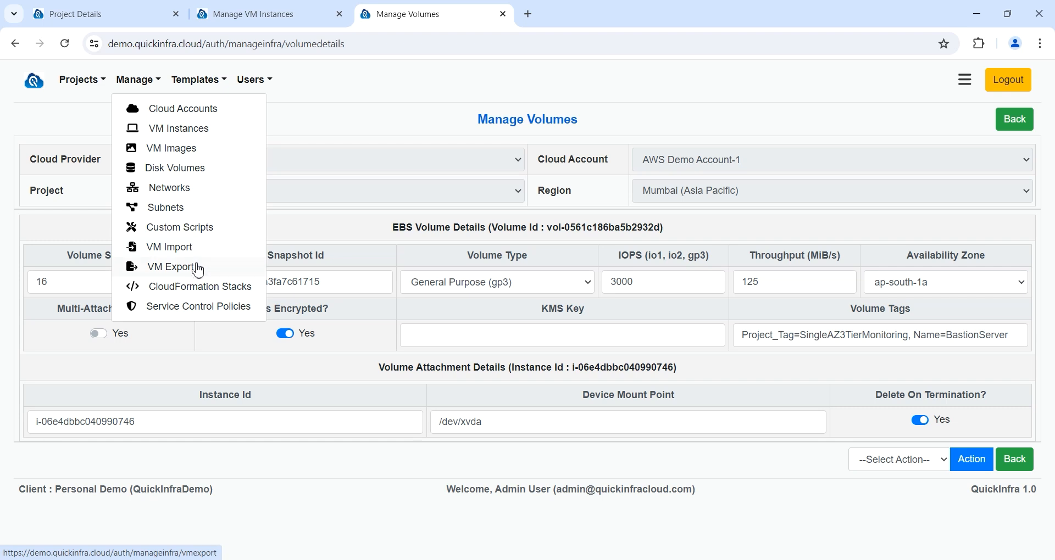
Step: Open the Monitoring_Server's public IP 13.233.5.164 from the VM instances list
click(288, 21)
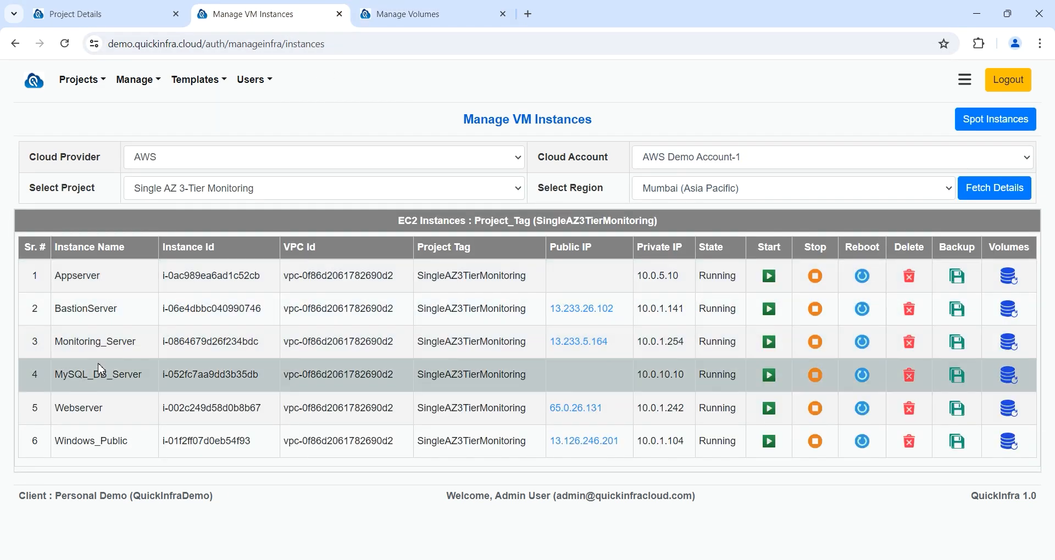
double_click(134, 341)
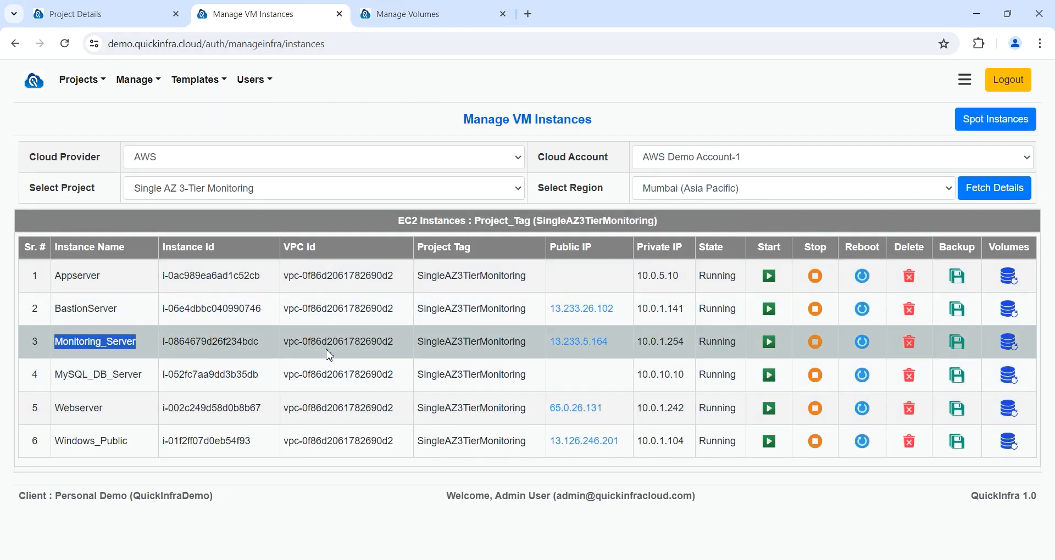
click(590, 343)
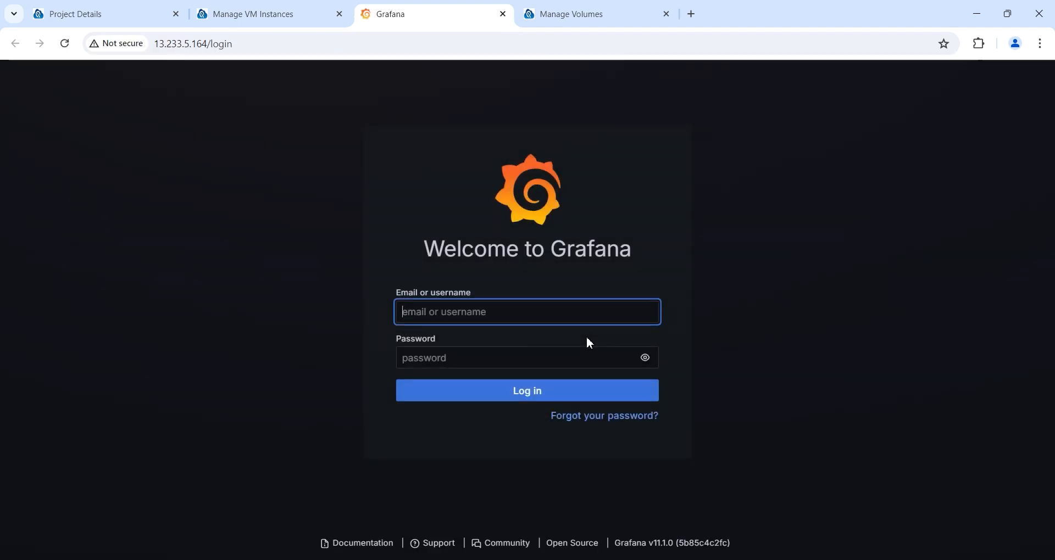
Step: Sign in to Grafana with the default admin credentials and skip the password change
text(admin)
key(Tab)
text(admin)
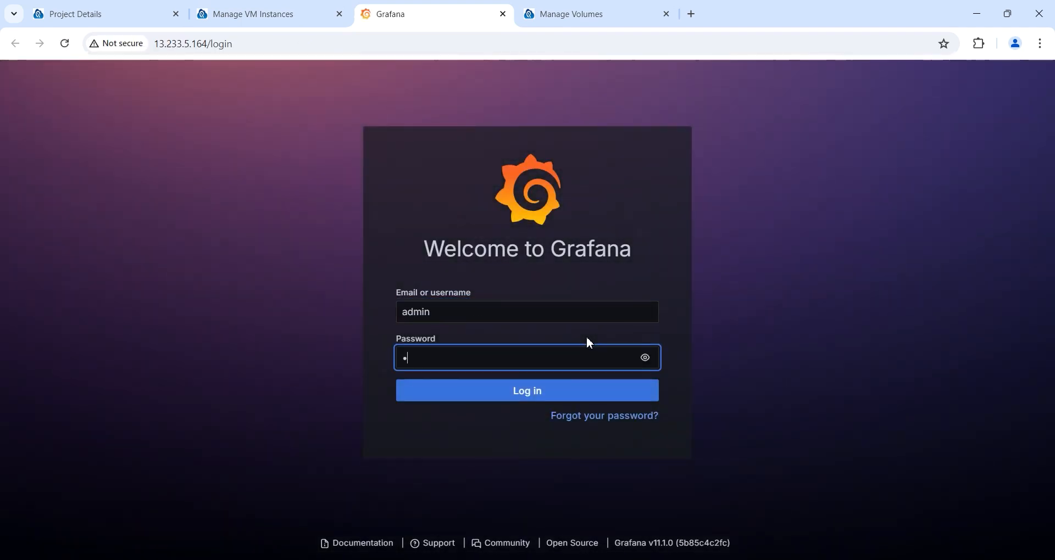
key(Return)
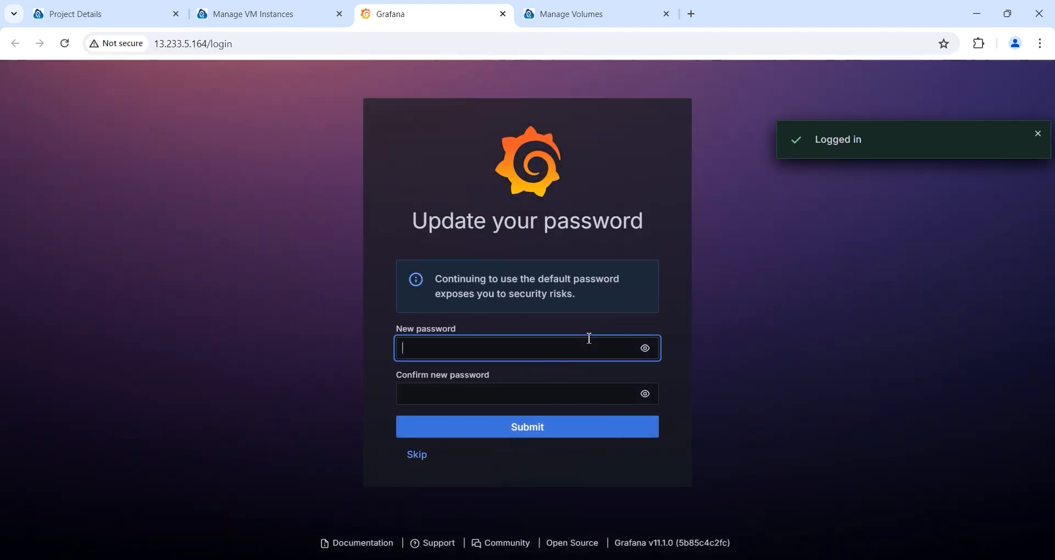
click(430, 460)
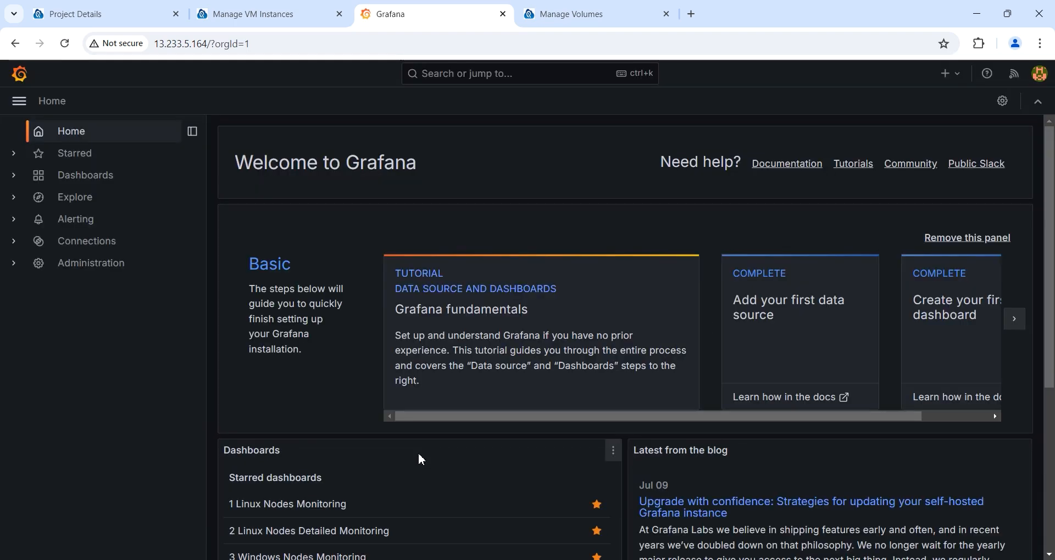
Step: Open the 1 Linux Nodes Monitoring dashboard, sort servers ascending, and refresh its figures
click(106, 180)
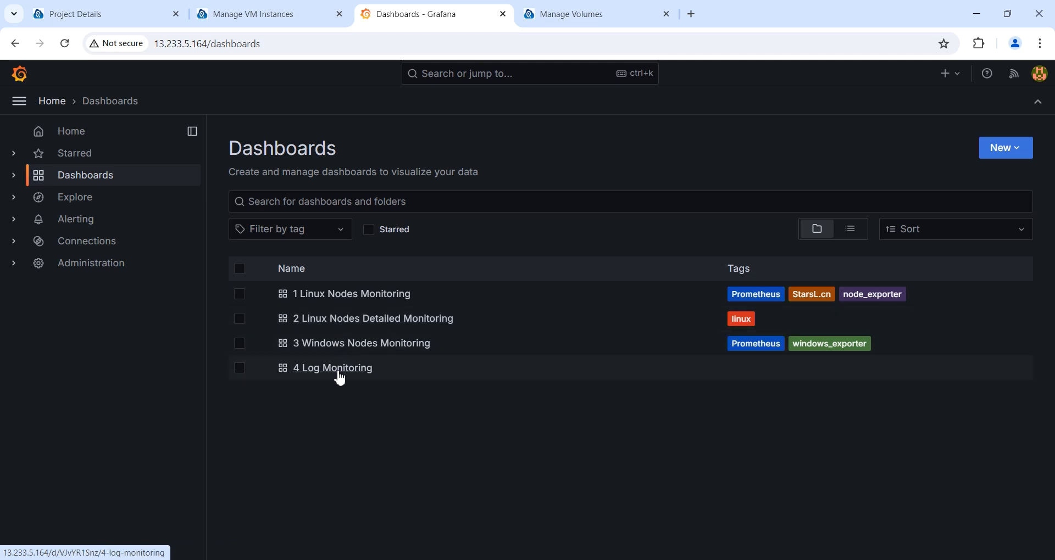
click(356, 296)
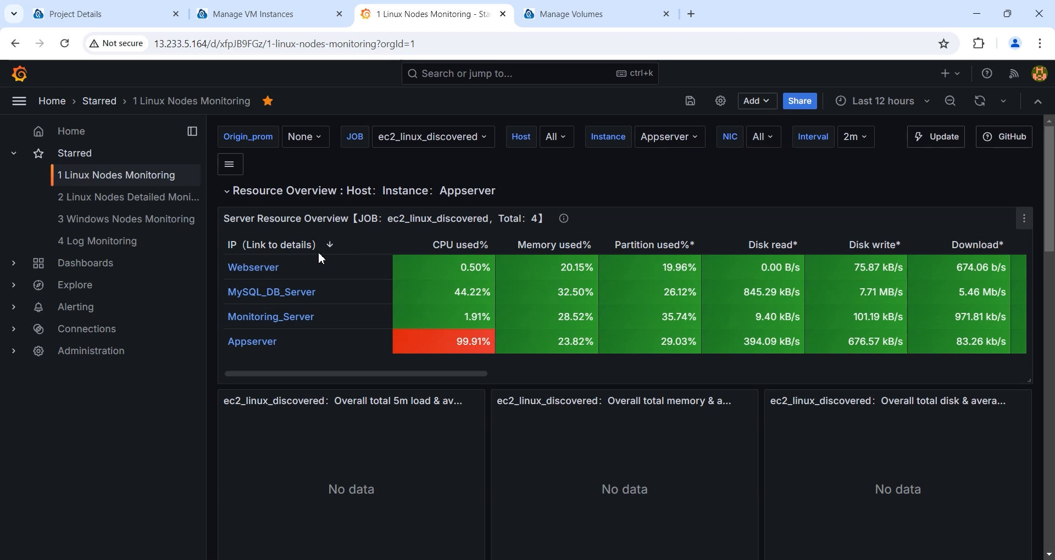
click(290, 245)
click(287, 245)
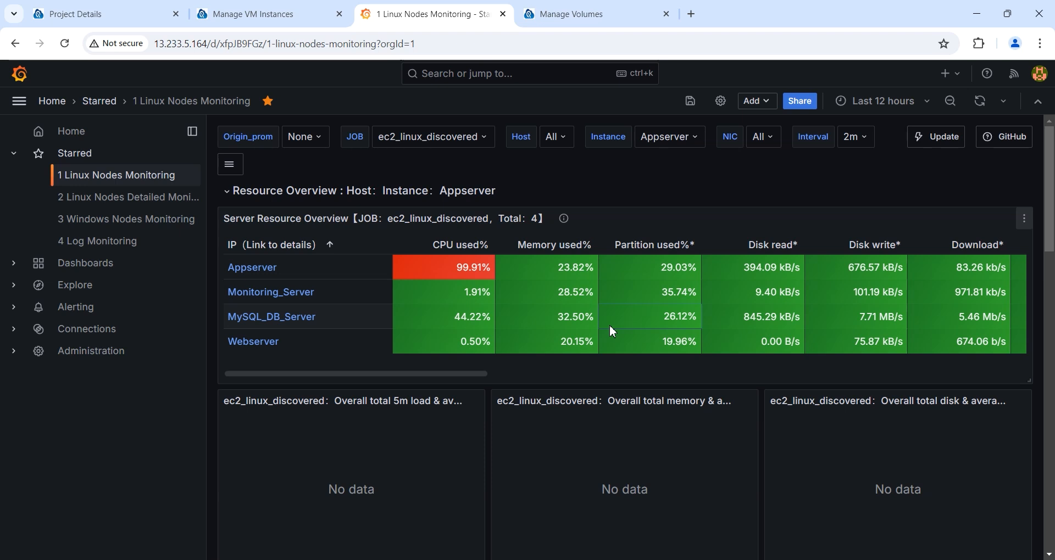
click(979, 101)
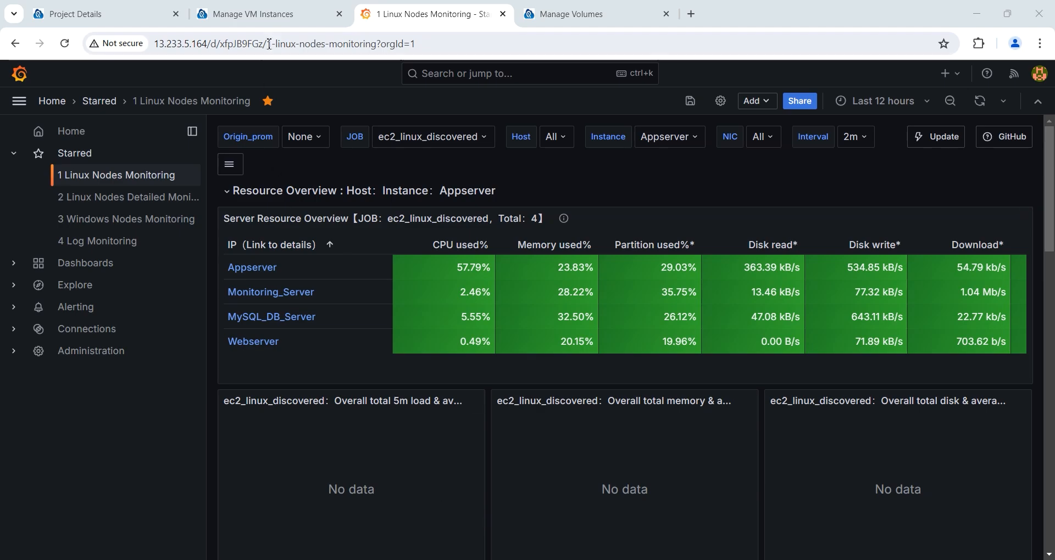
click(272, 15)
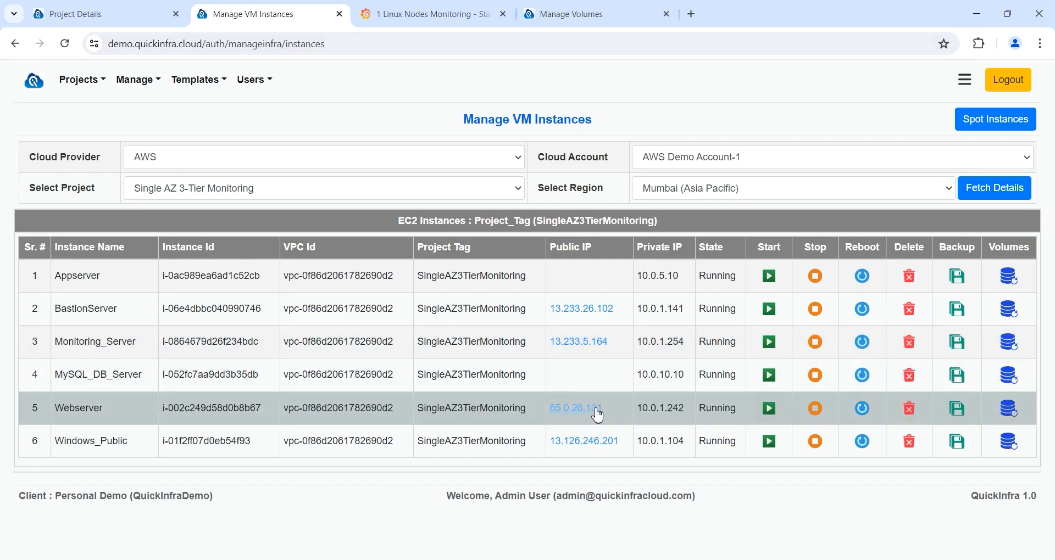
Step: Check that 65.0.26.131 serves the Tomcat 9.0.39 welcome page, then return to project details
click(586, 411)
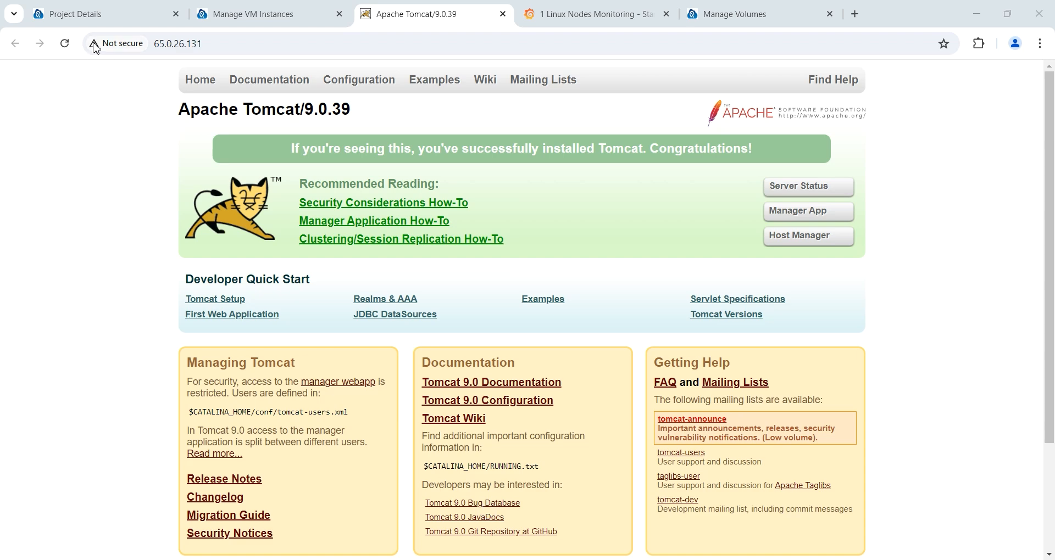
click(116, 22)
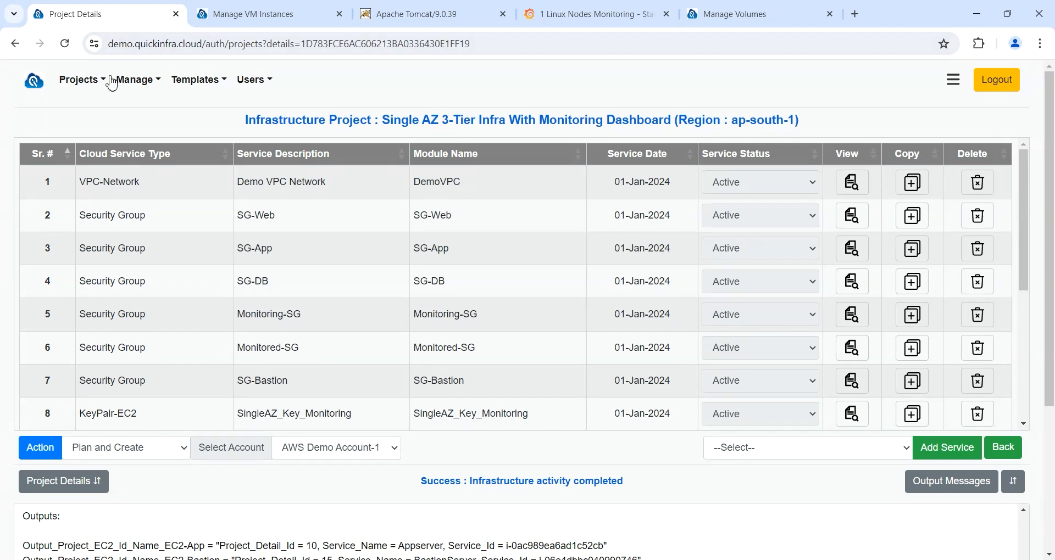
Step: Browse the Deployment Projects list and open the MySQL Database Import Project
click(83, 83)
click(115, 150)
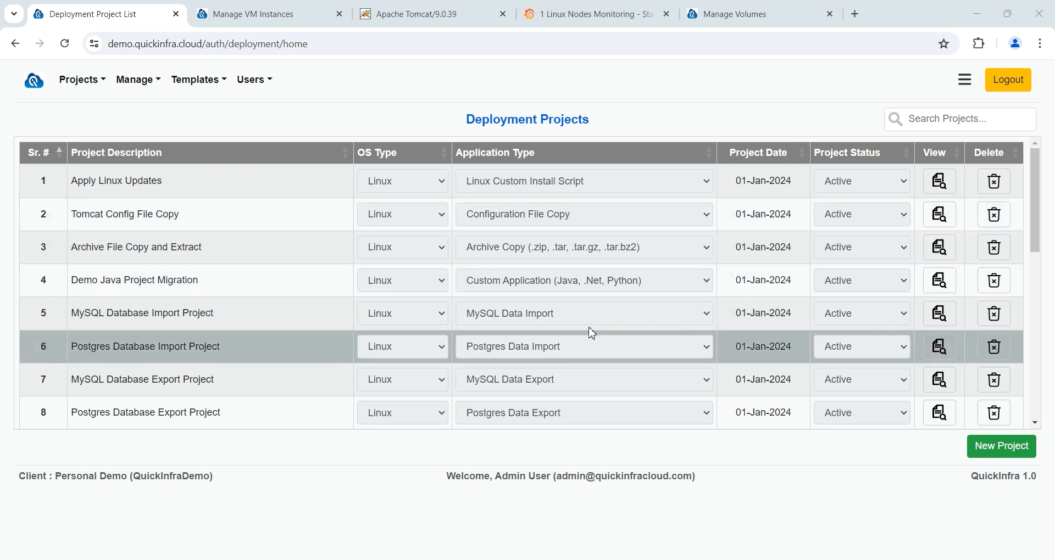
scroll(592, 332, down, 1)
scroll(591, 332, down, 4)
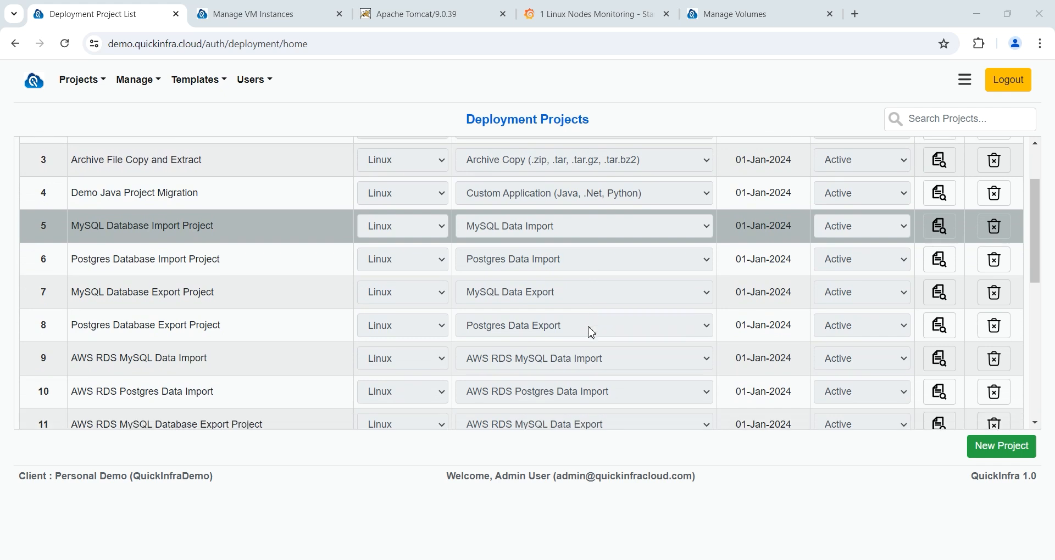
scroll(591, 333, down, 3)
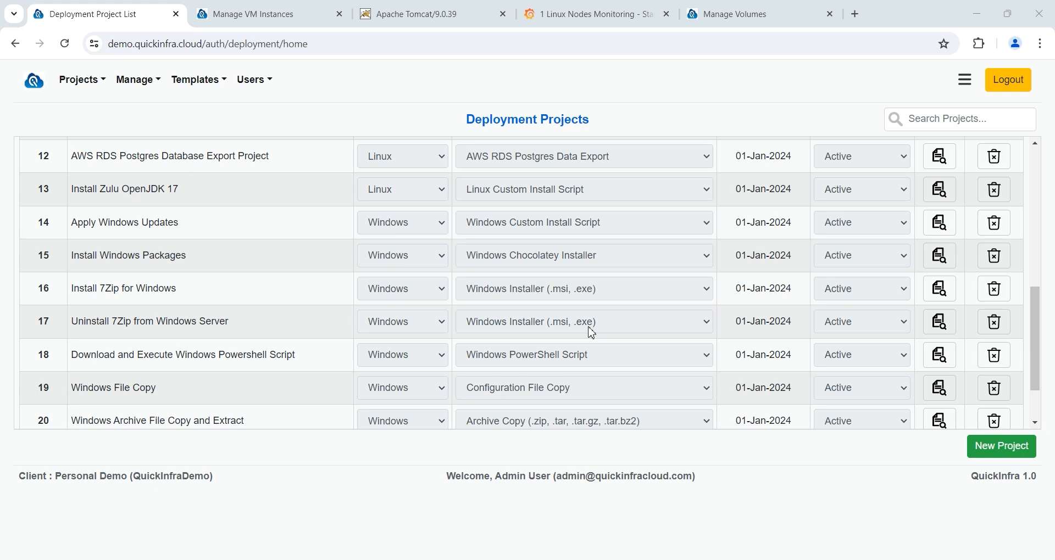
scroll(591, 332, down, 1)
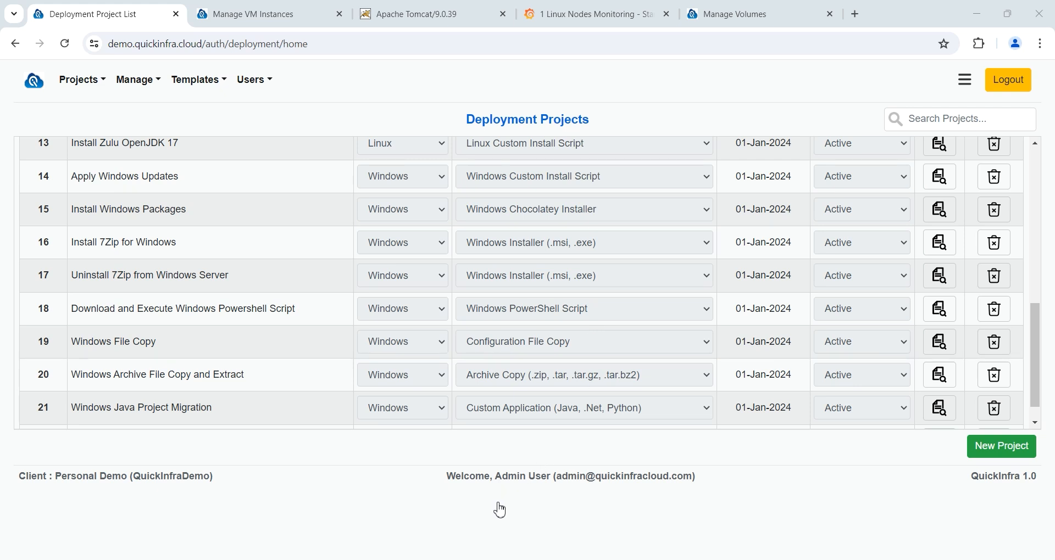
scroll(586, 317, up, 3)
scroll(586, 321, up, 1)
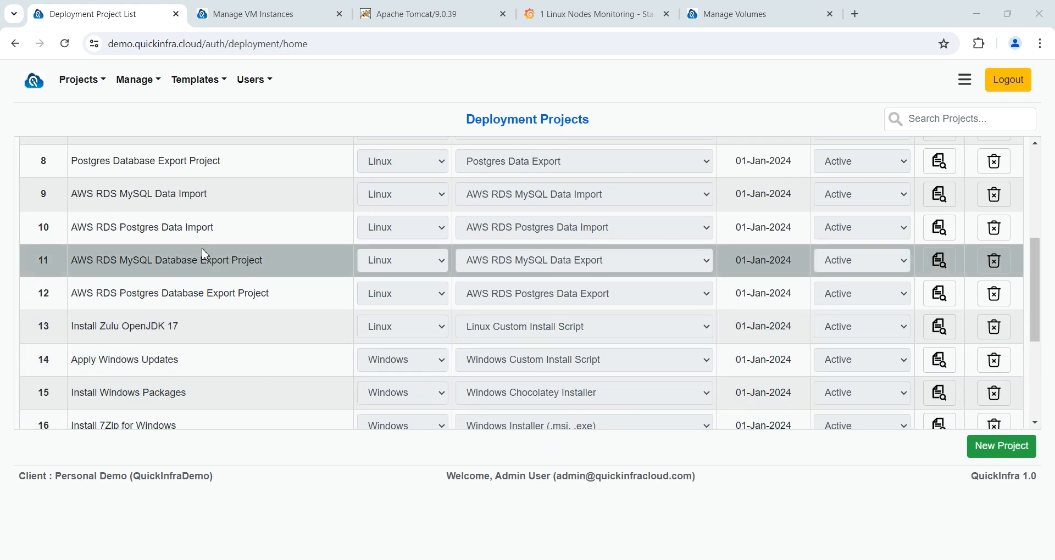
scroll(205, 255, up, 5)
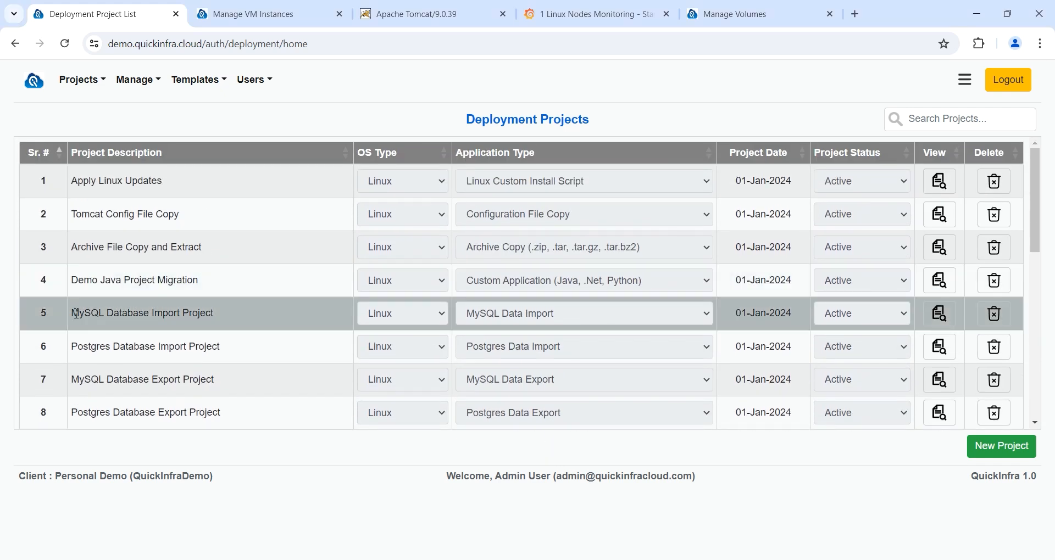
drag(76, 314, 280, 325)
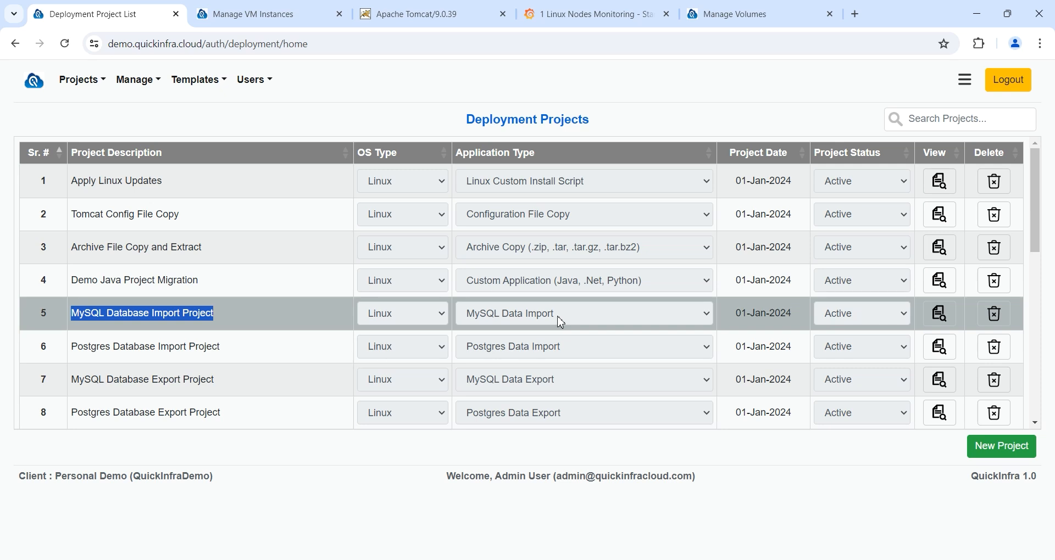
click(941, 318)
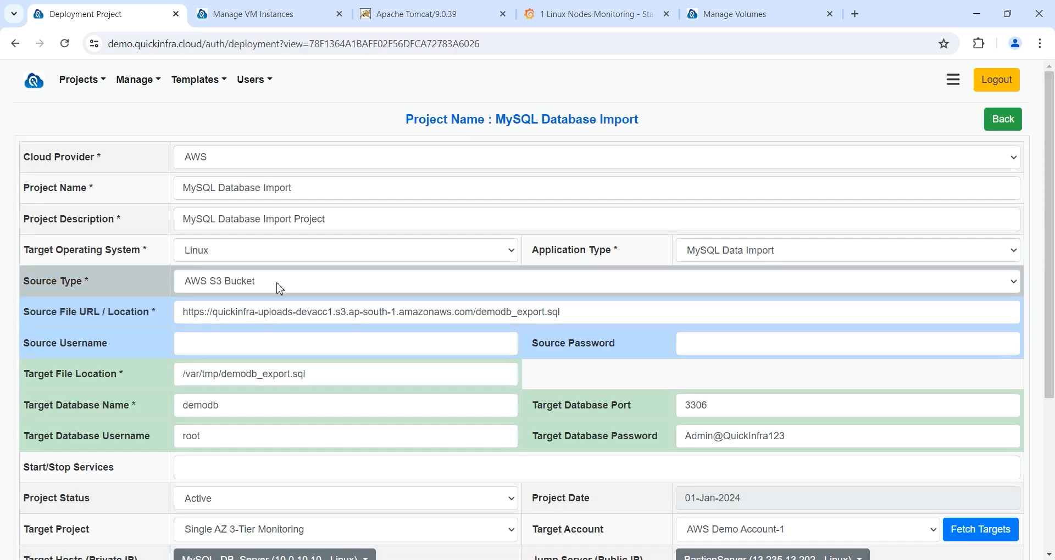
click(280, 288)
click(280, 288)
click(280, 288)
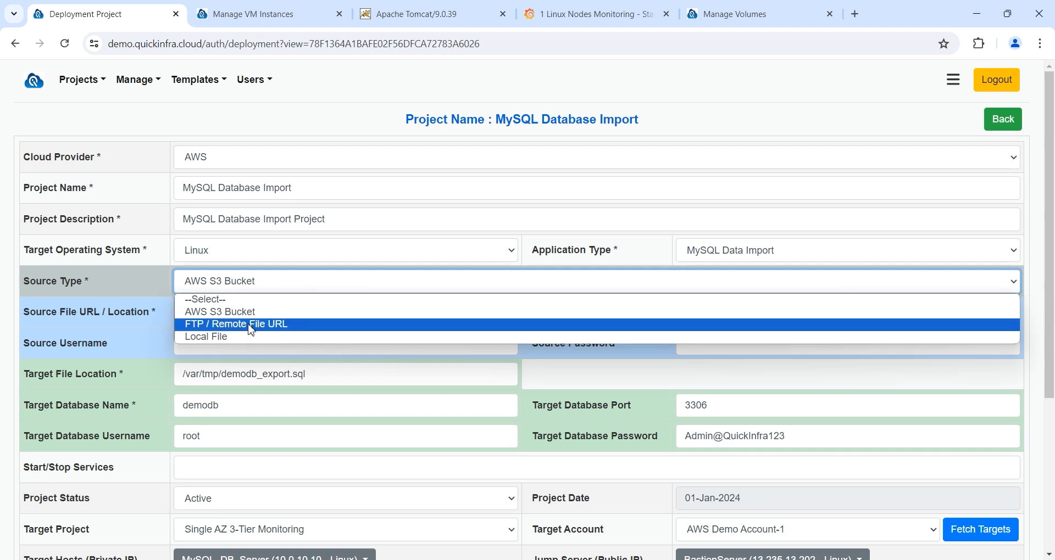
click(277, 282)
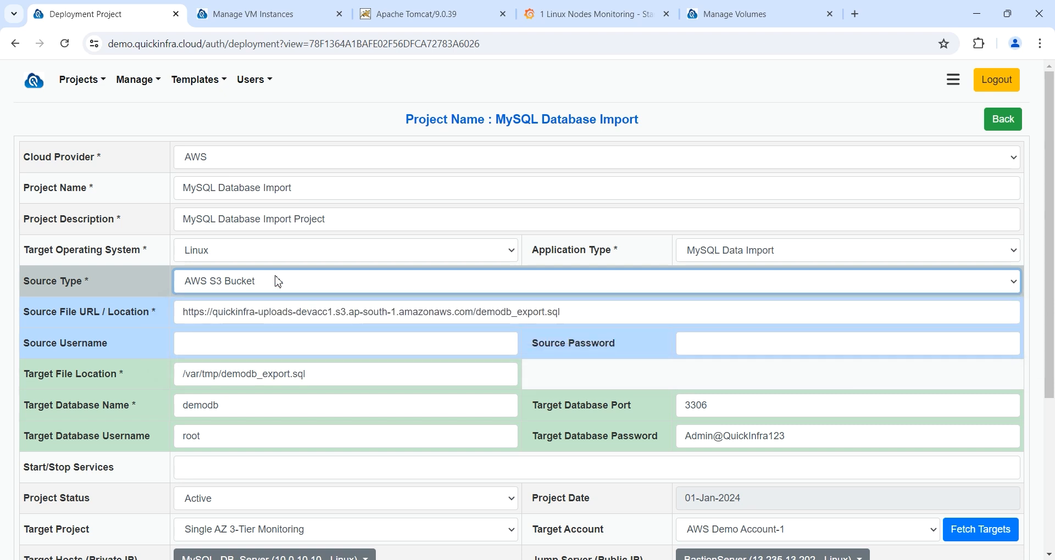
drag(562, 312, 178, 313)
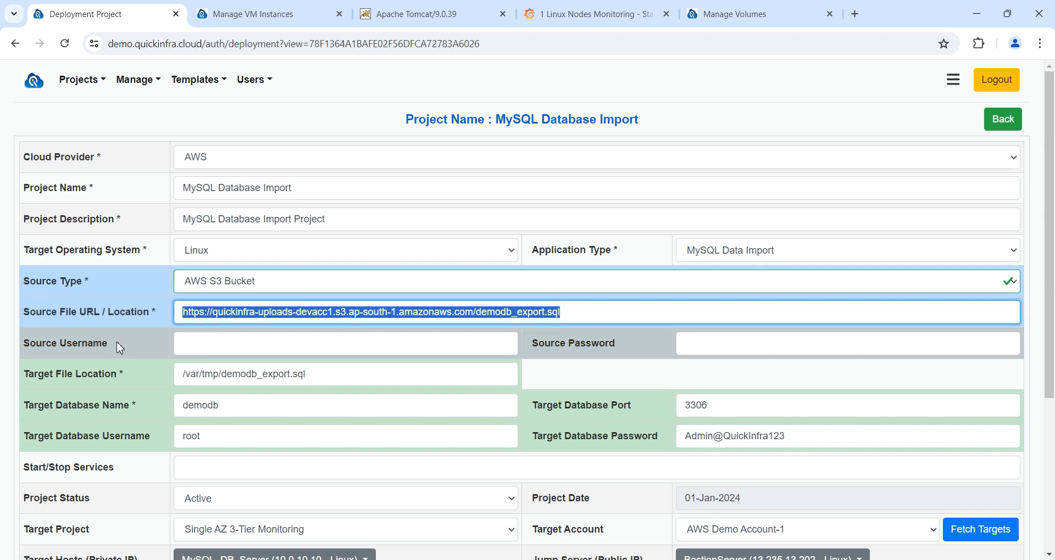
drag(353, 379, 77, 373)
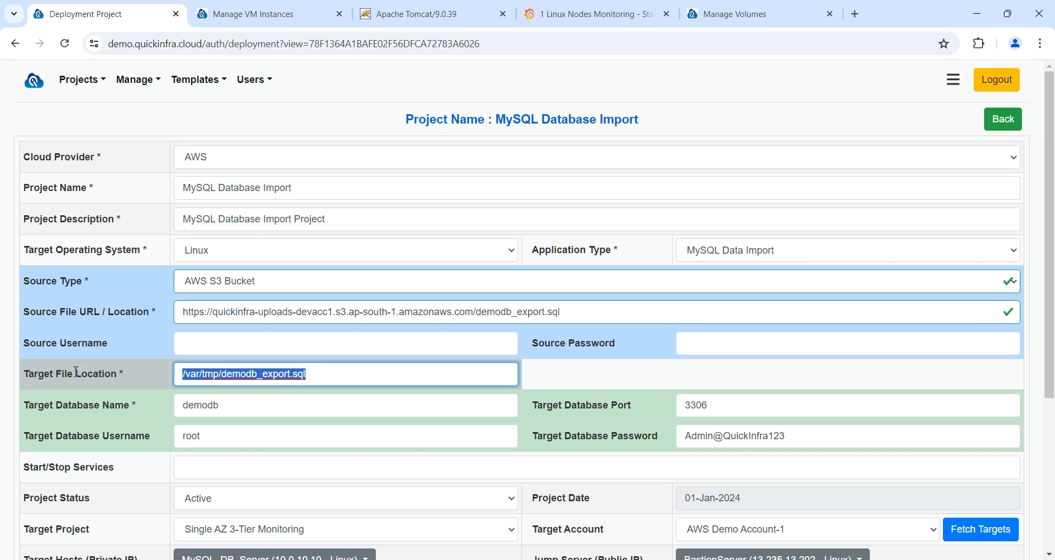
click(200, 406)
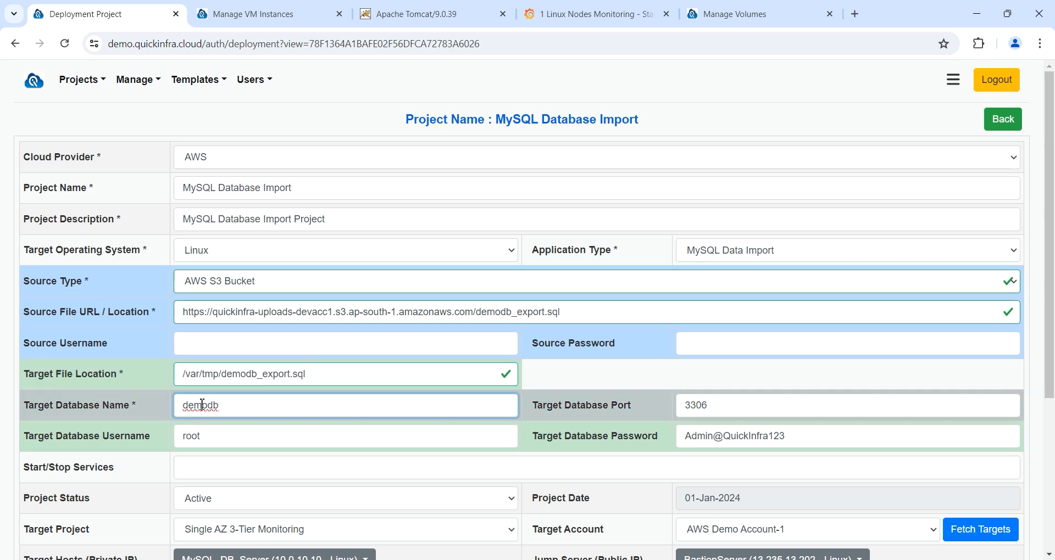
double_click(200, 407)
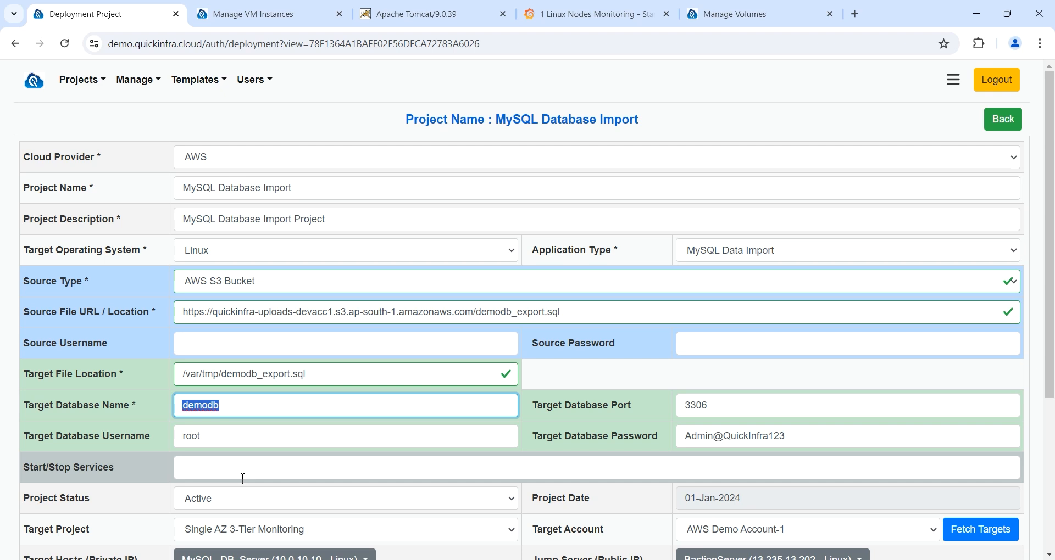
click(223, 434)
double_click(222, 434)
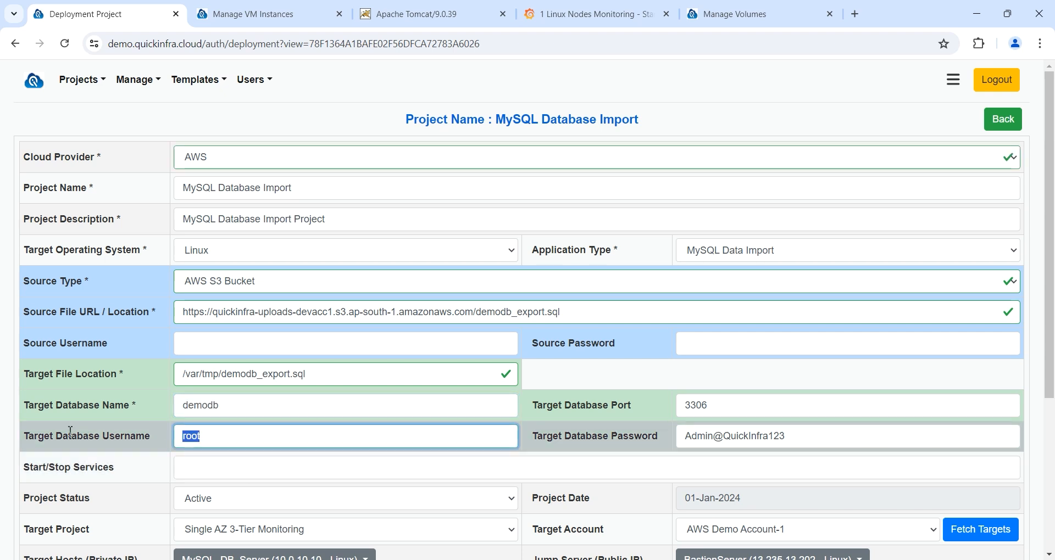
double_click(850, 437)
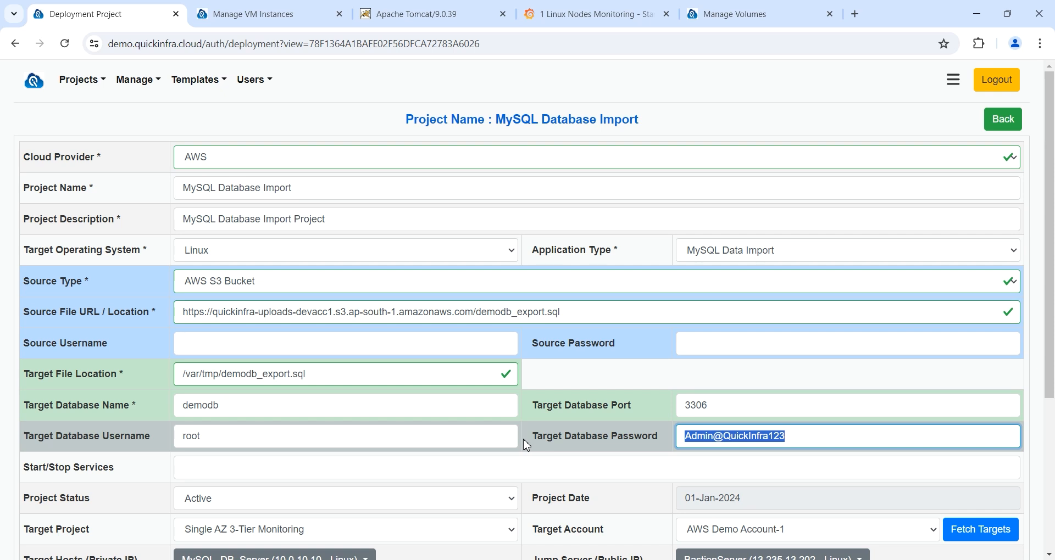
scroll(525, 439, down, 2)
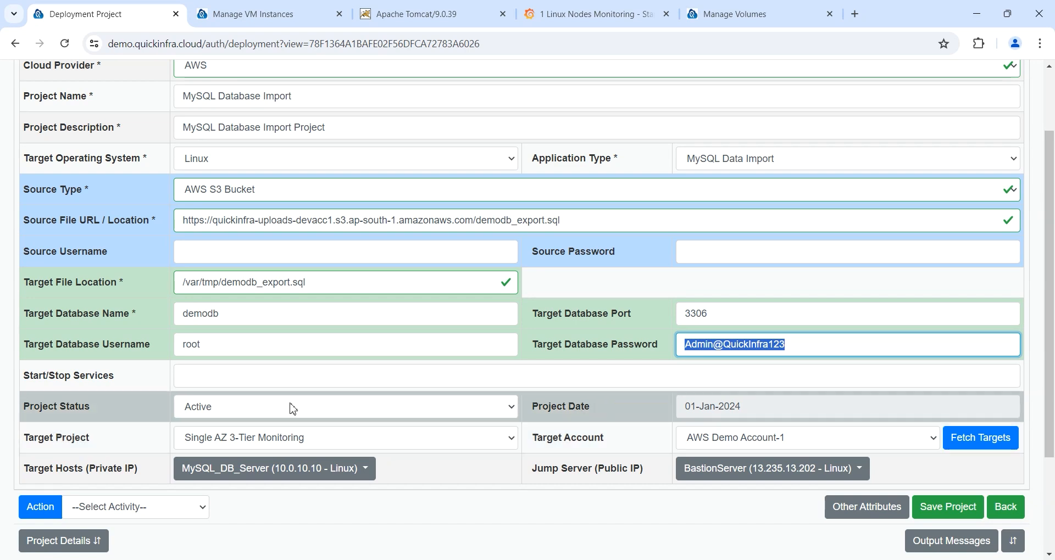
click(319, 438)
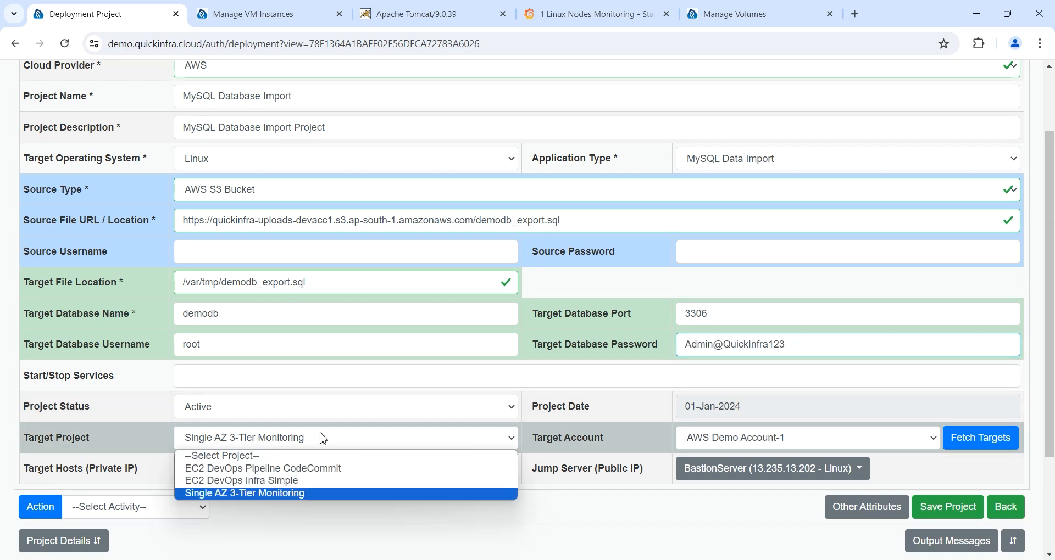
click(284, 495)
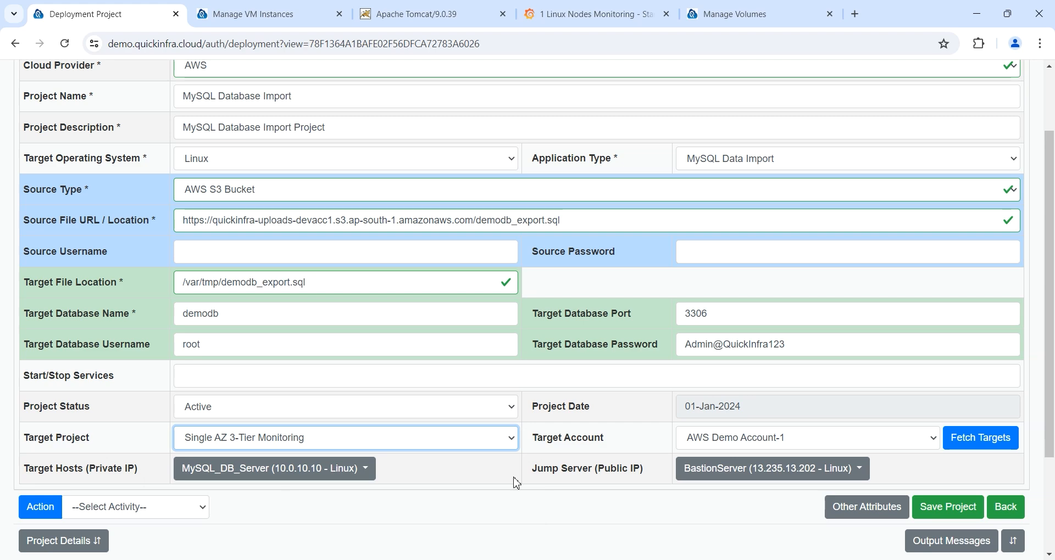
click(773, 443)
click(774, 445)
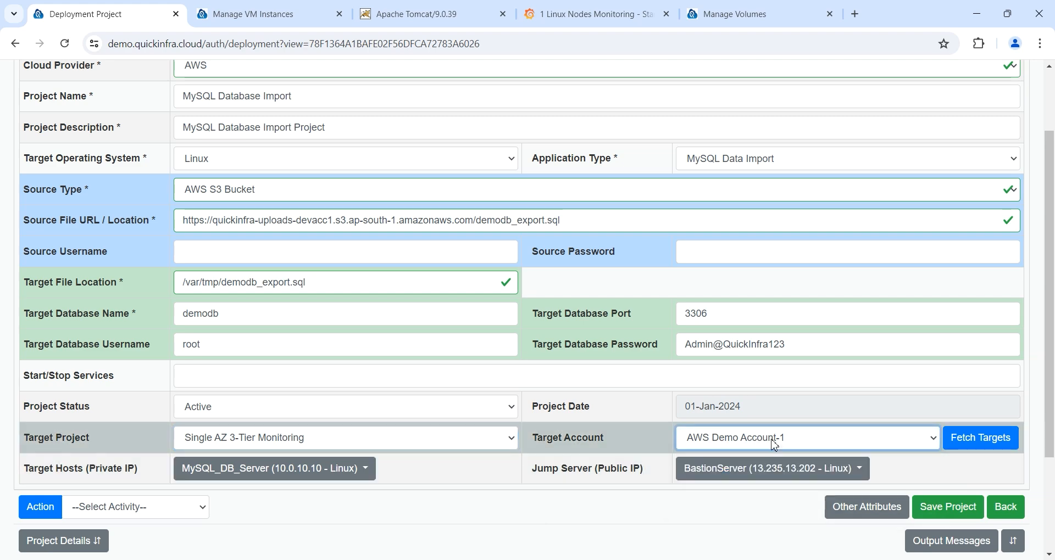
Step: Fetch target hosts and select only MySQL_DB_Server as the target host
click(981, 442)
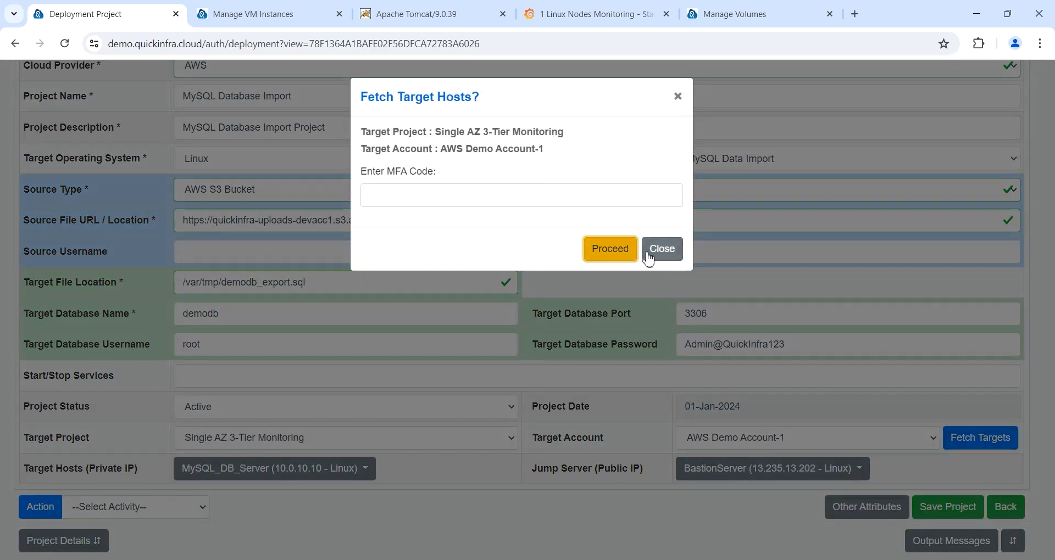
click(609, 250)
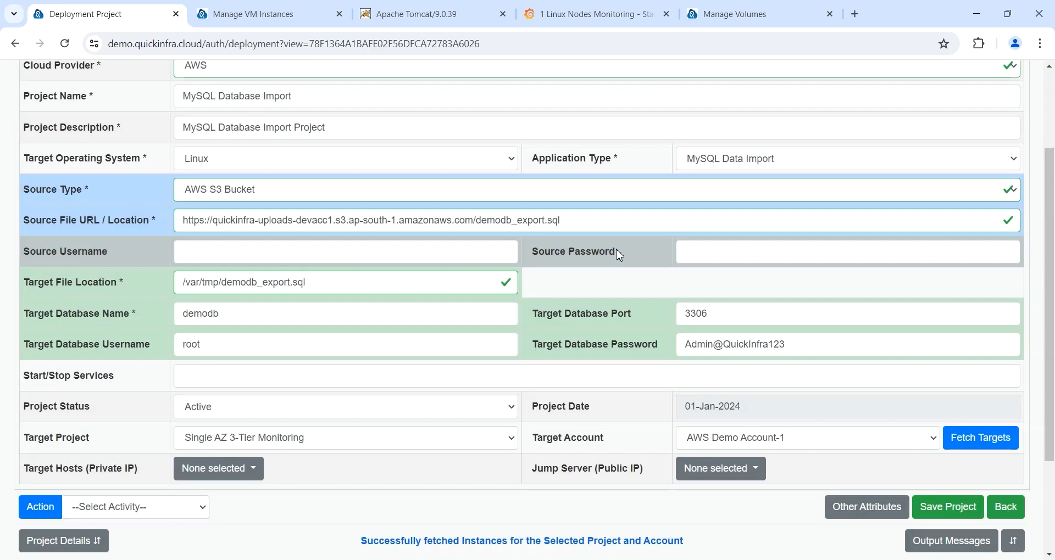
click(261, 471)
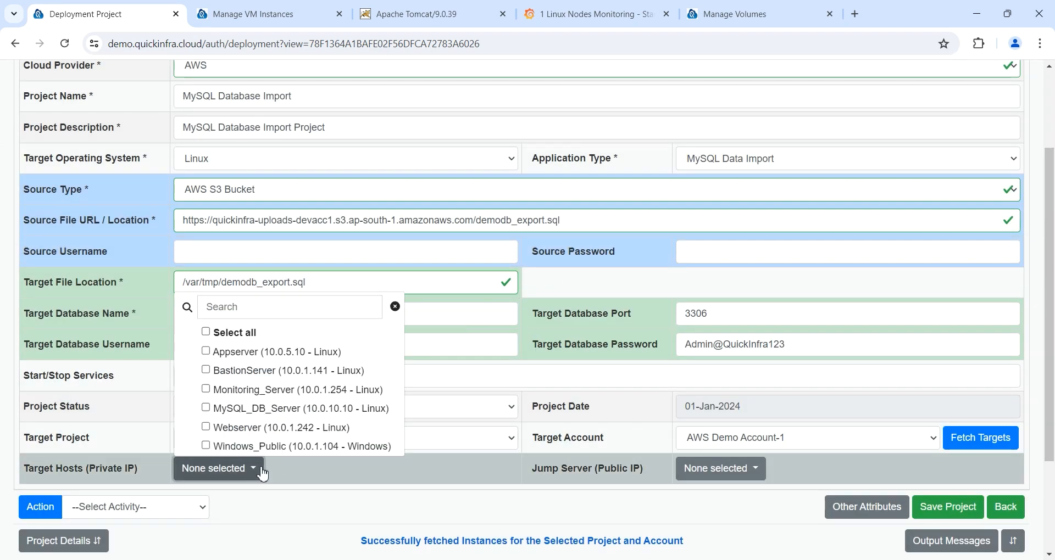
click(255, 334)
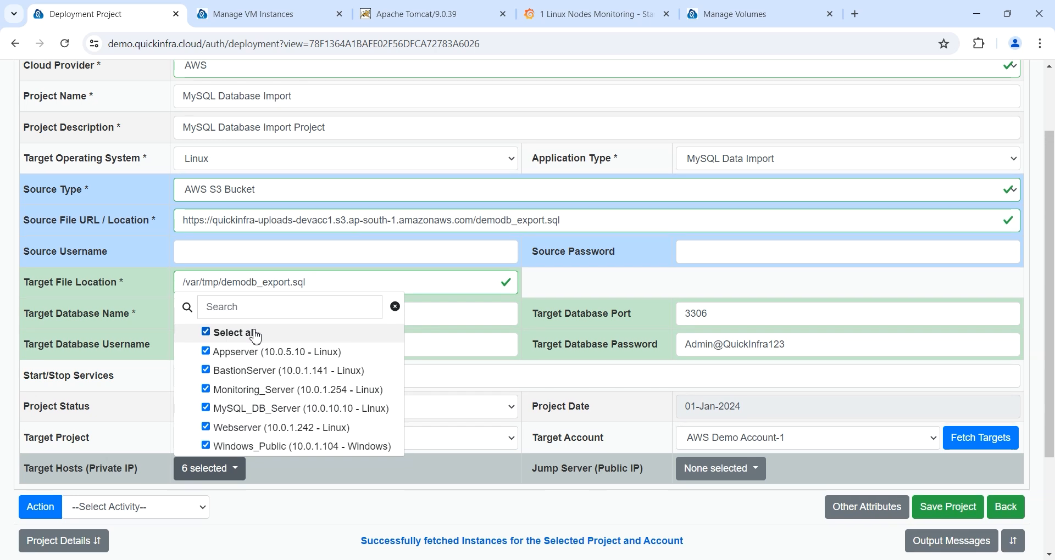
click(255, 334)
click(255, 409)
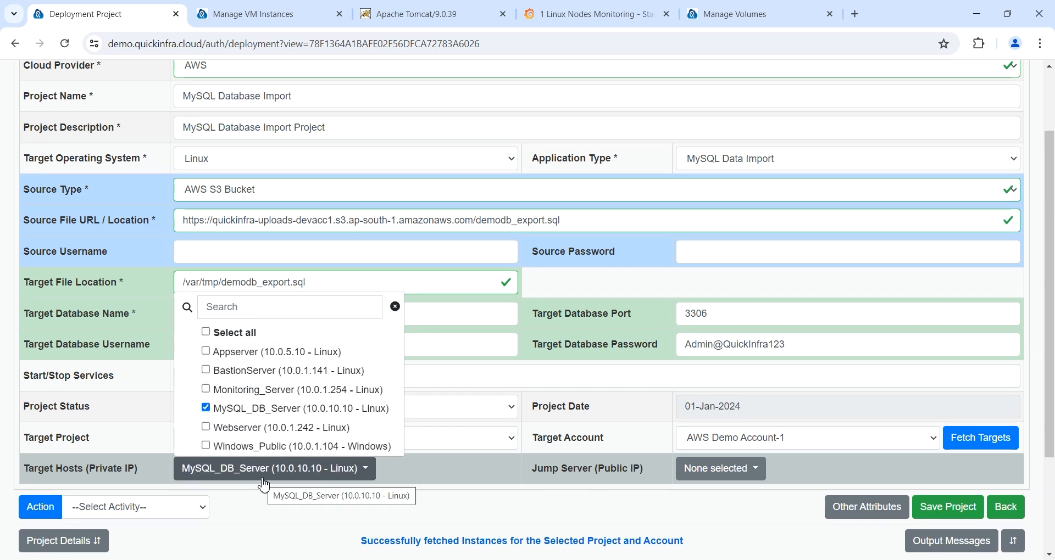
click(426, 470)
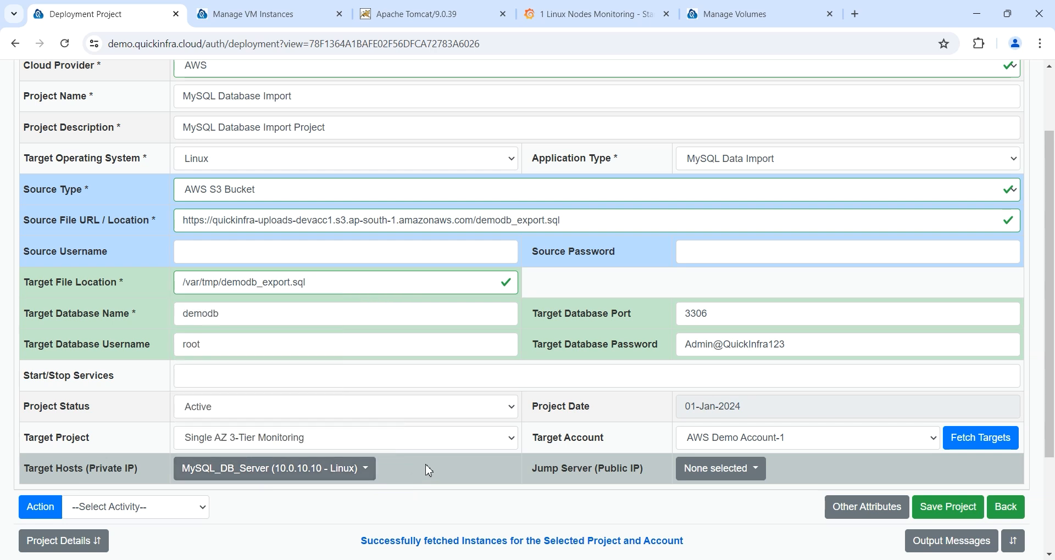
Step: Choose BastionServer as the jump server and save the project
click(743, 473)
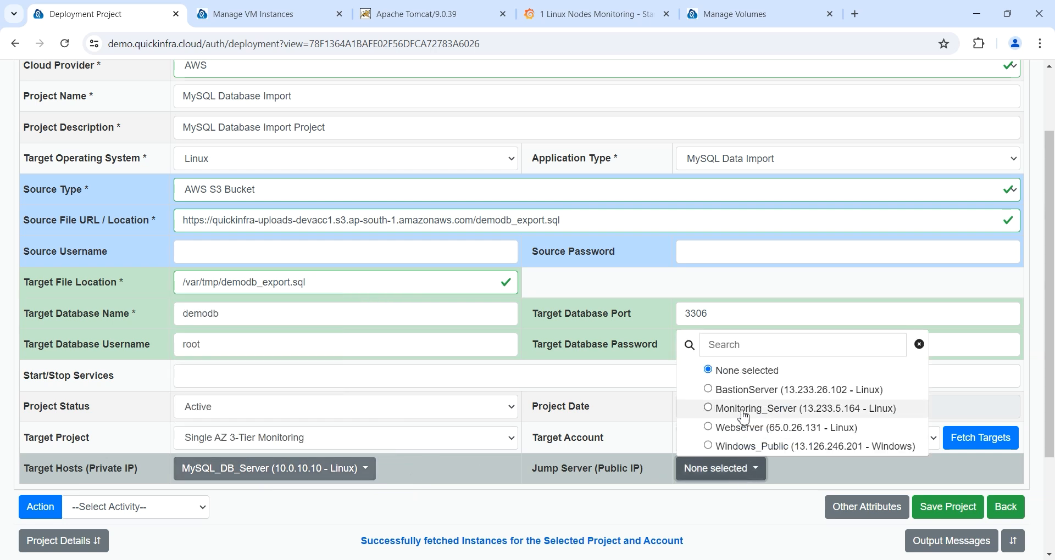
click(744, 391)
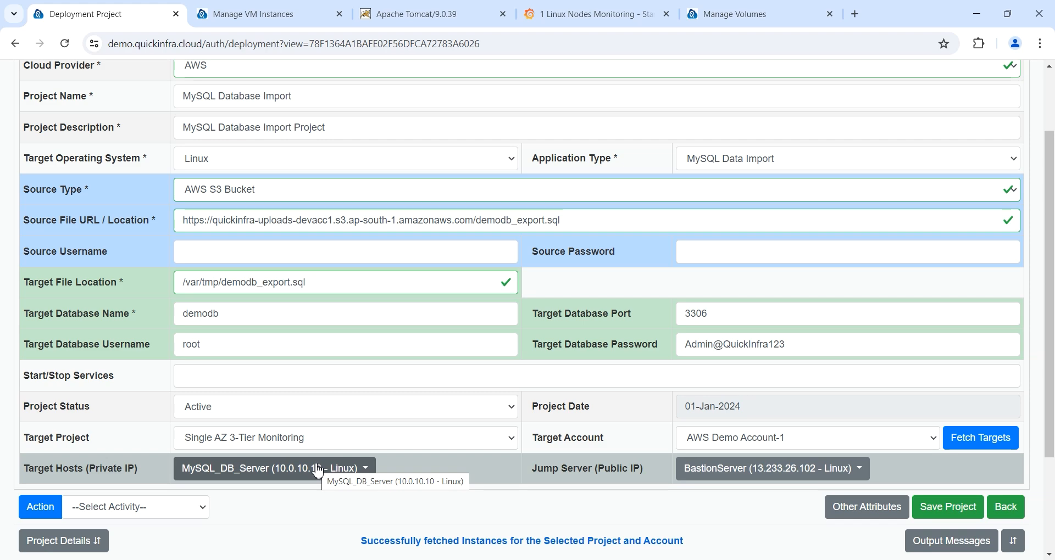
click(922, 514)
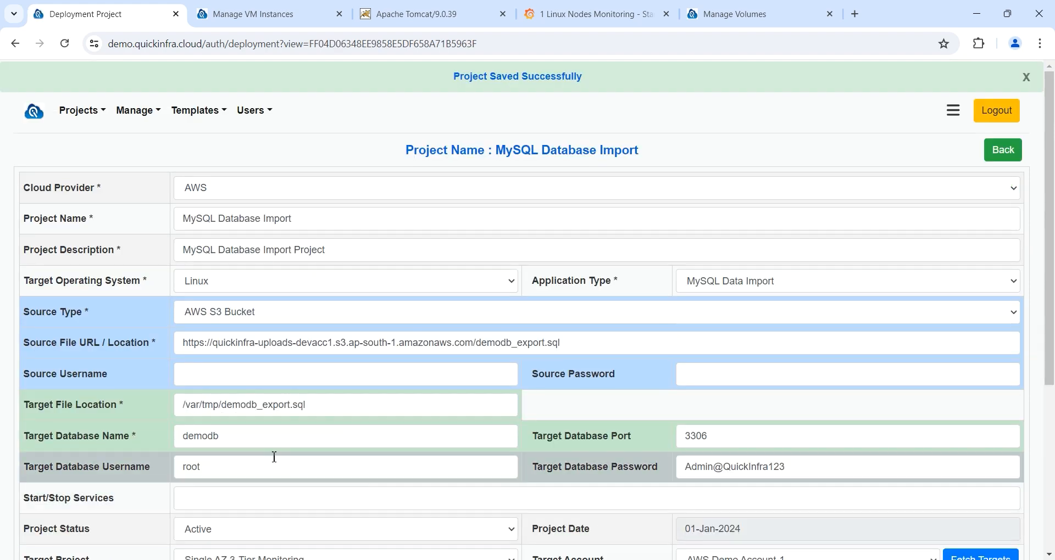
Step: Generate the Ansible script for the MySQL data import project
scroll(275, 457, down, 3)
click(113, 449)
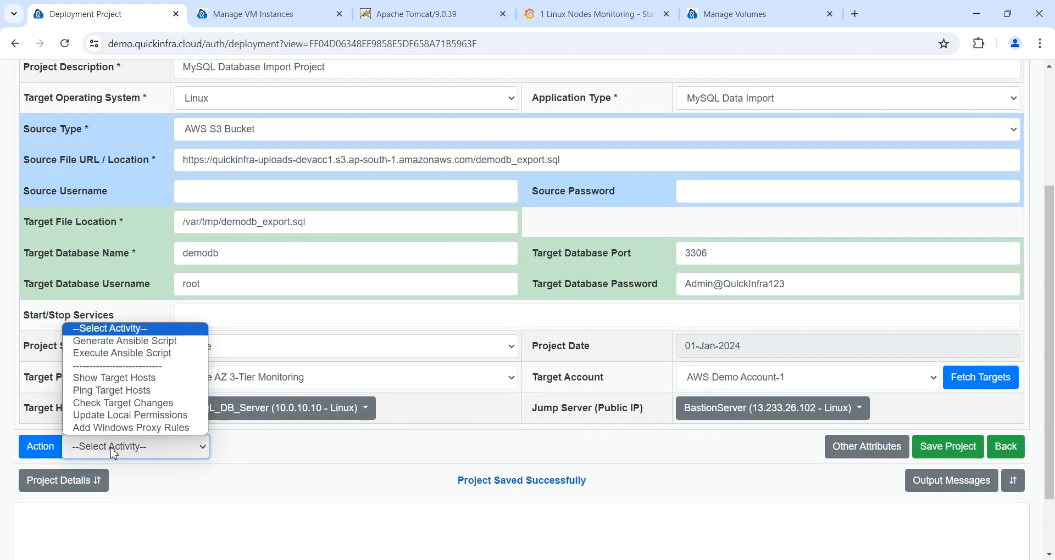
click(124, 341)
click(39, 446)
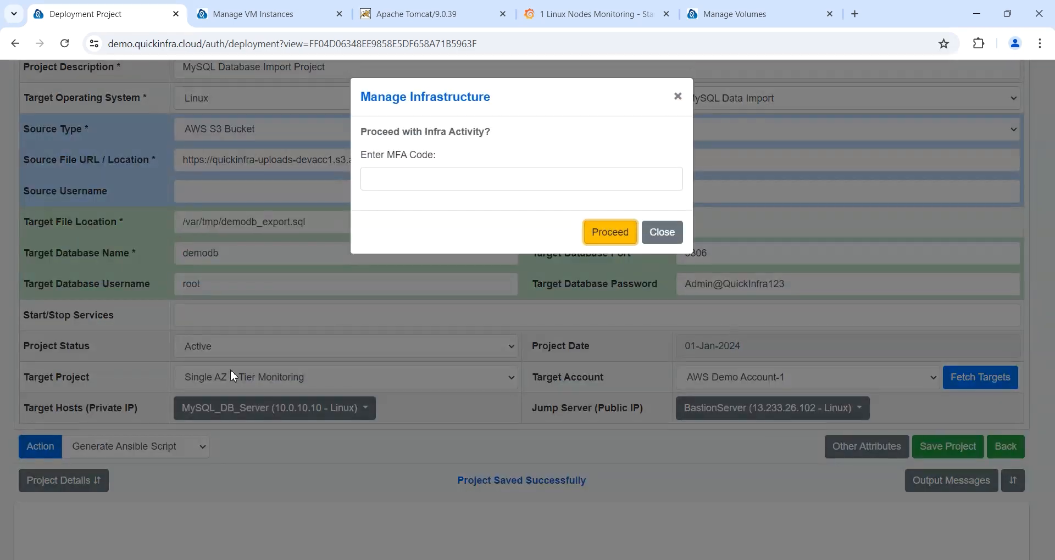
click(610, 232)
Step: Execute the Ansible script to import the demodb export into MySQL_DB_Server, finishing with Success
scroll(623, 222, down, 5)
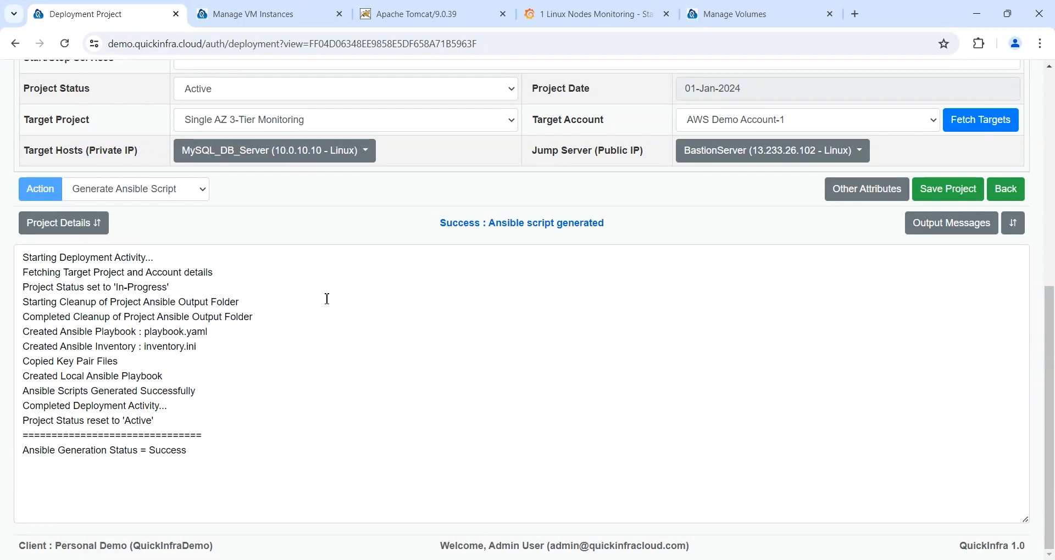
click(159, 193)
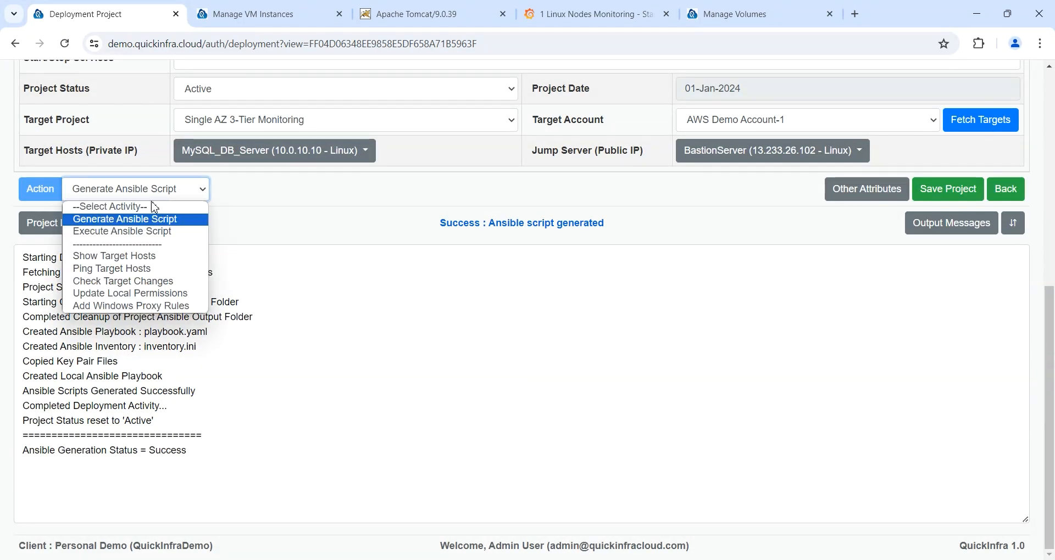
click(142, 233)
click(40, 189)
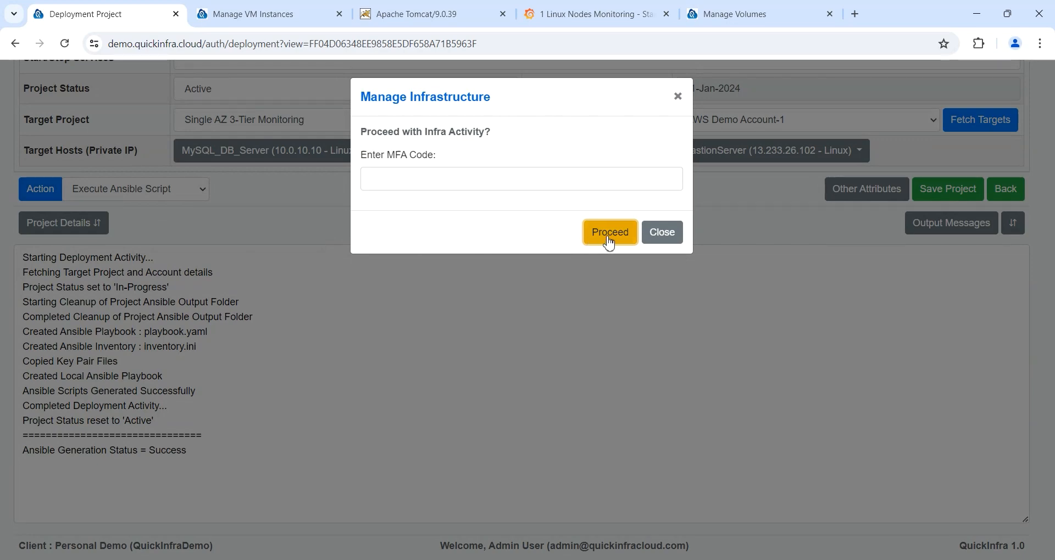
click(609, 237)
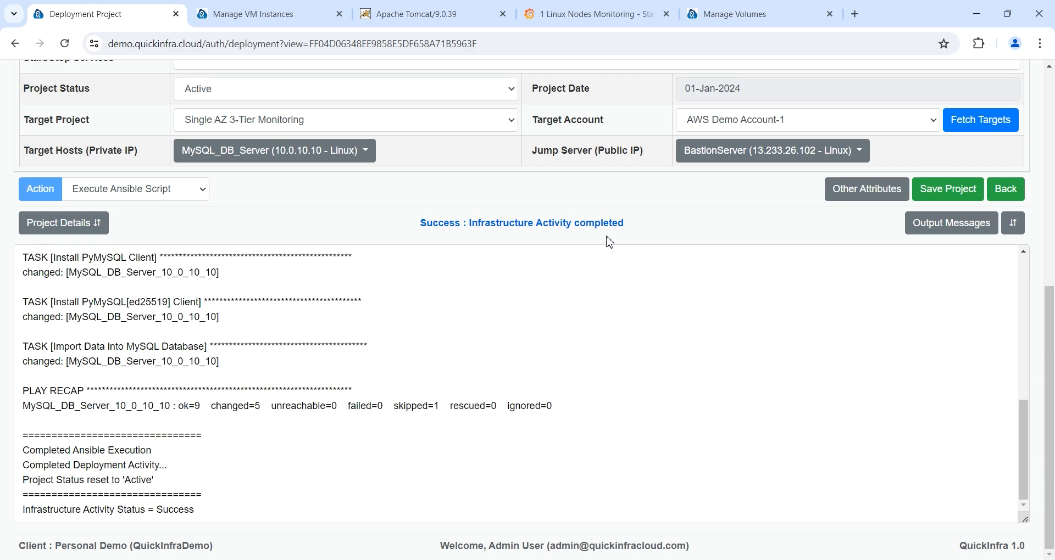
drag(419, 224, 627, 241)
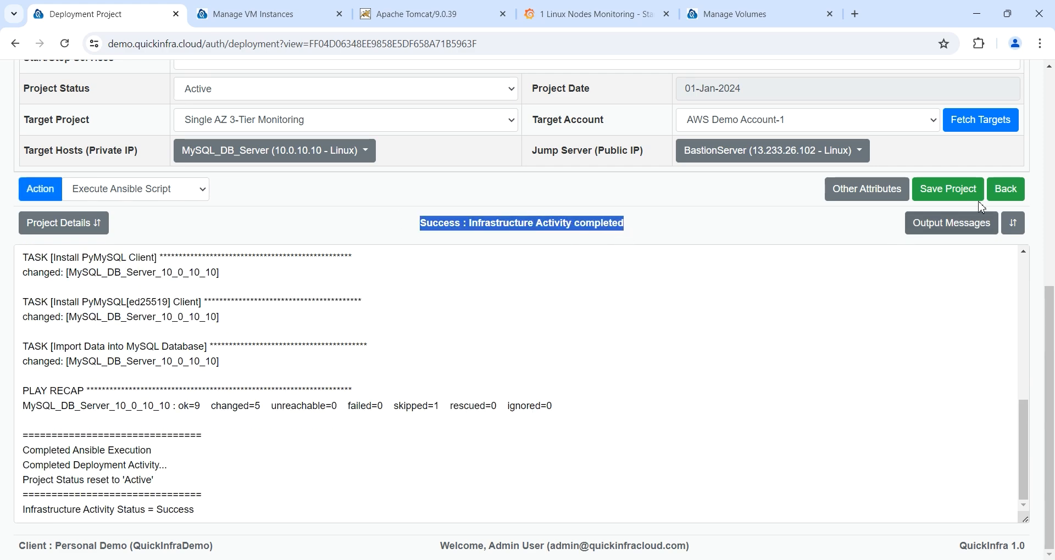
click(1007, 192)
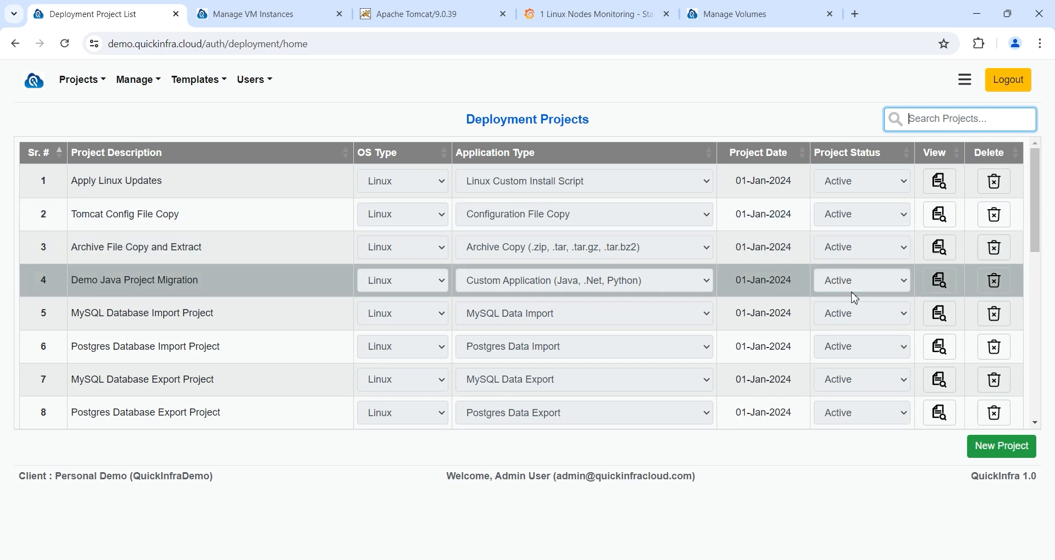
drag(221, 282, 74, 278)
click(935, 281)
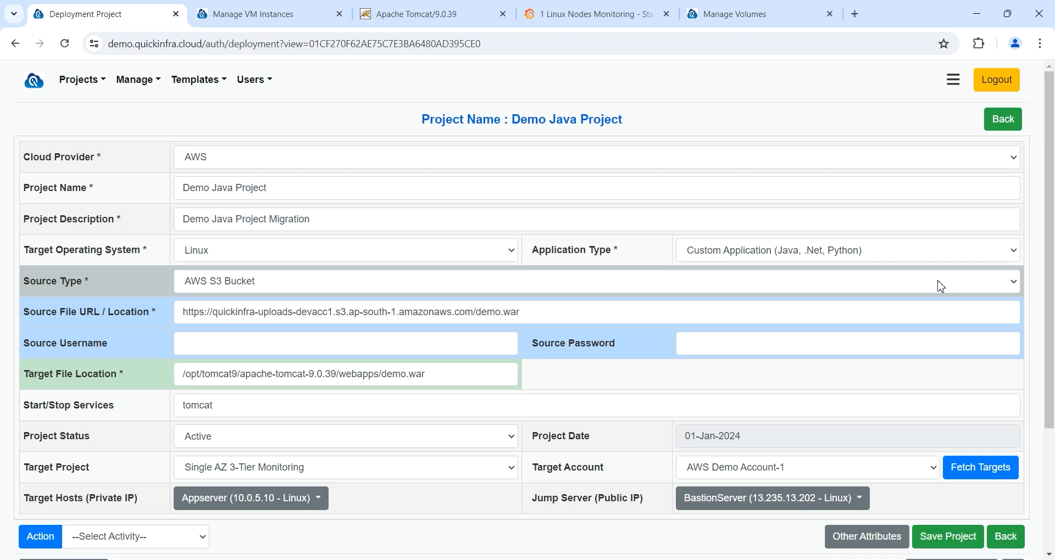
click(901, 252)
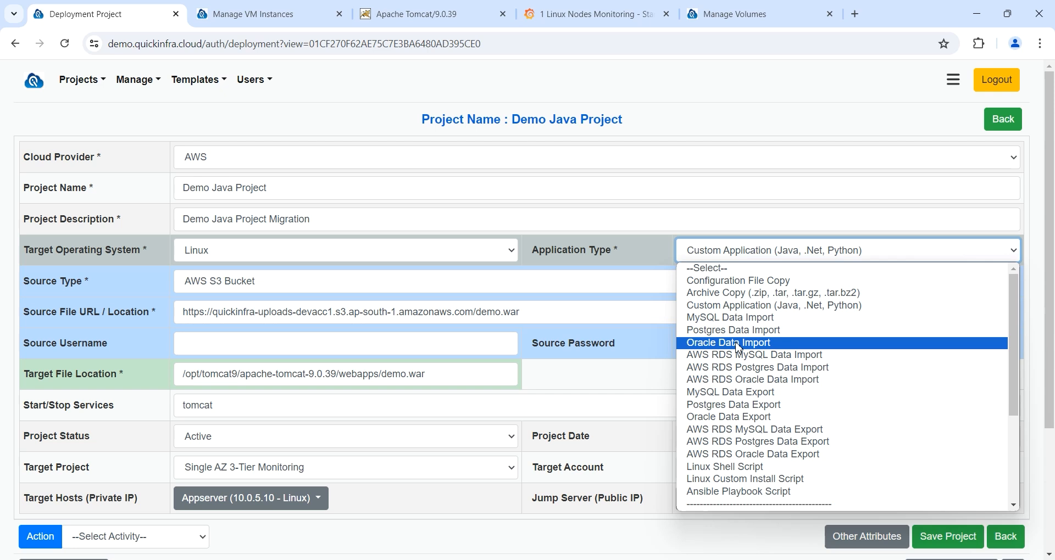
click(626, 257)
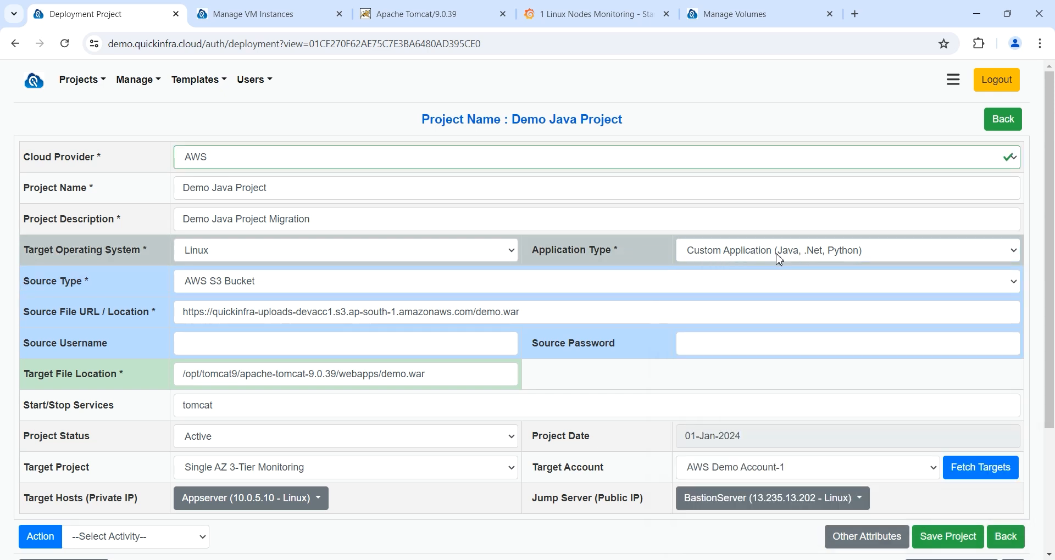
click(440, 257)
click(440, 257)
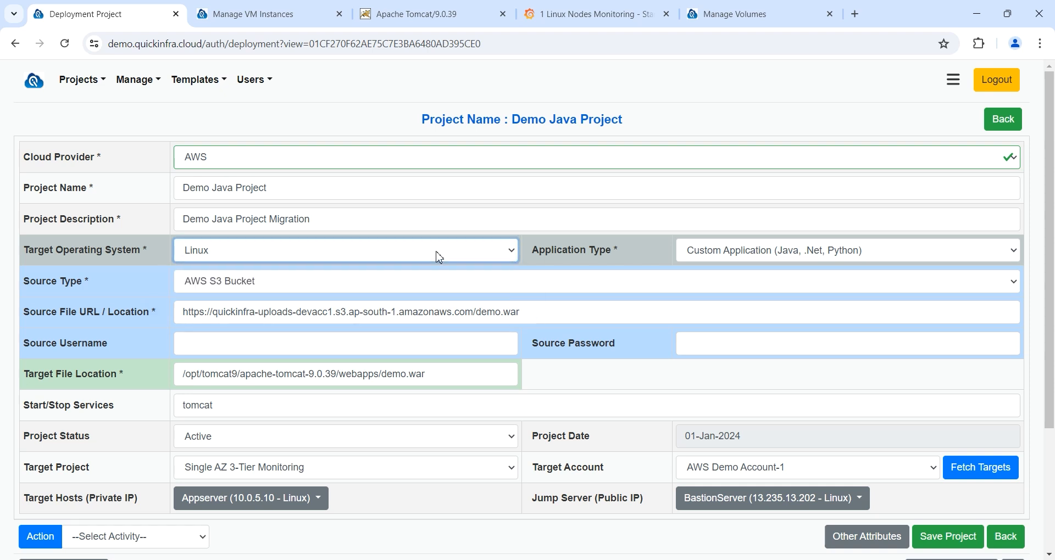
click(420, 283)
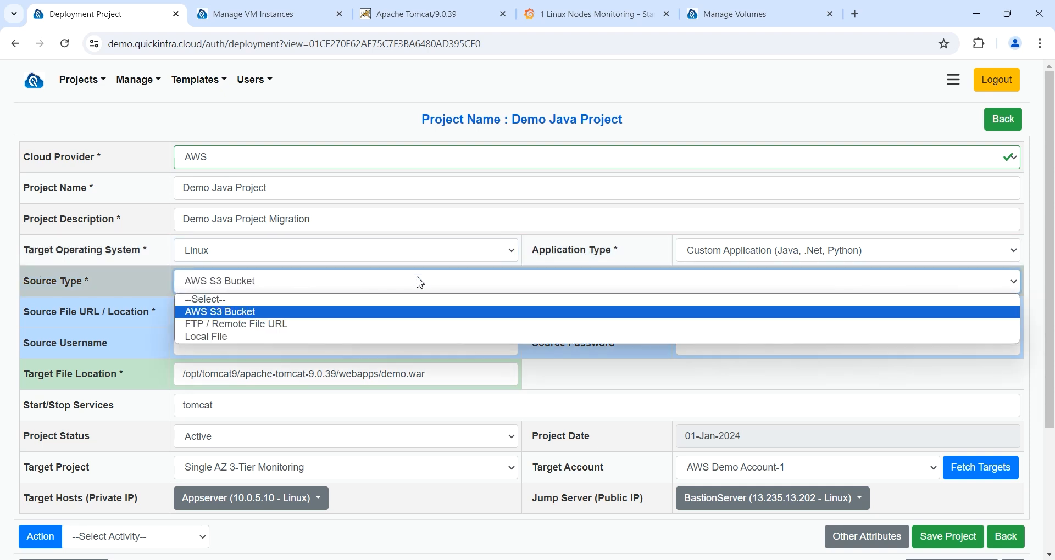
click(421, 283)
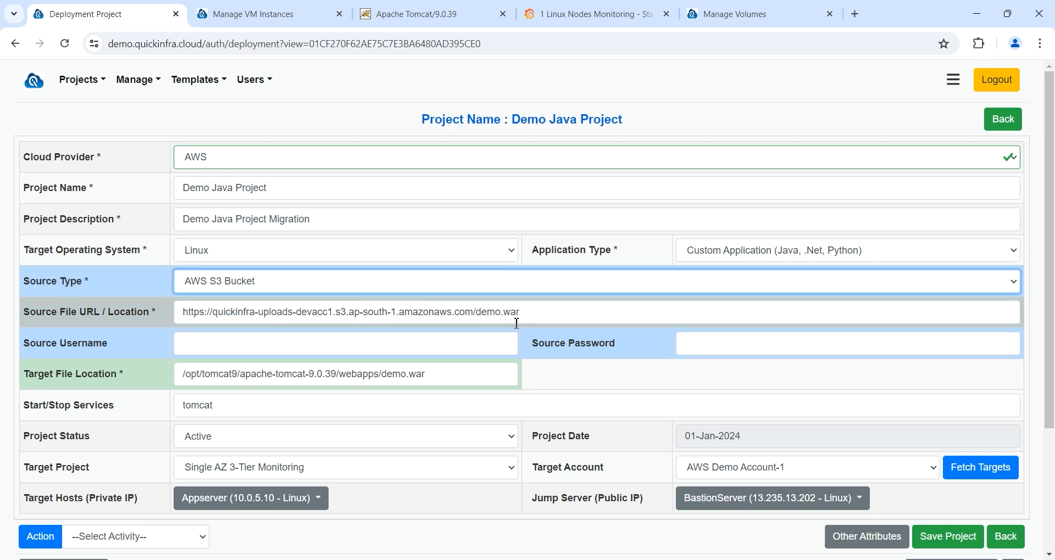
drag(531, 313, 475, 312)
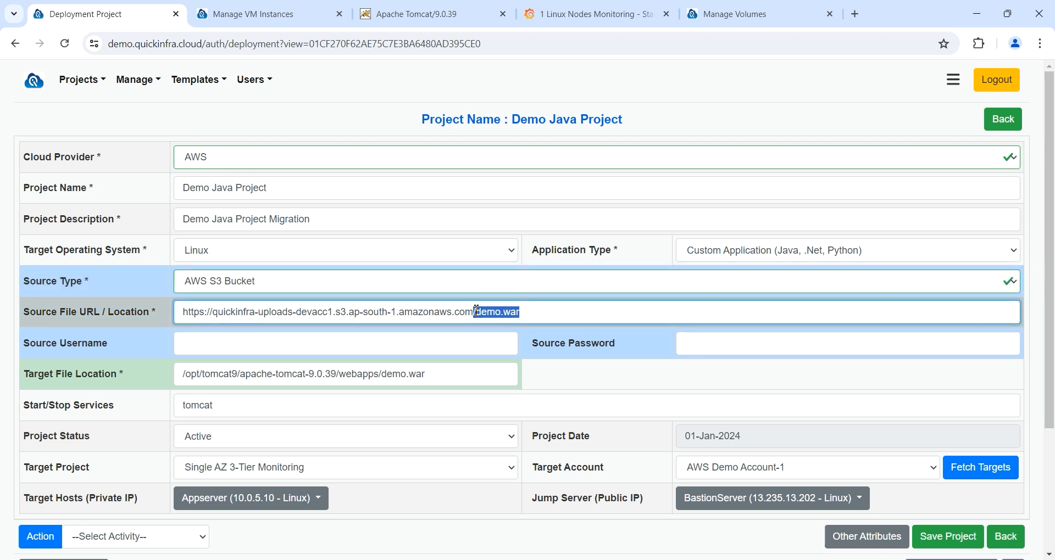
drag(450, 376, 160, 366)
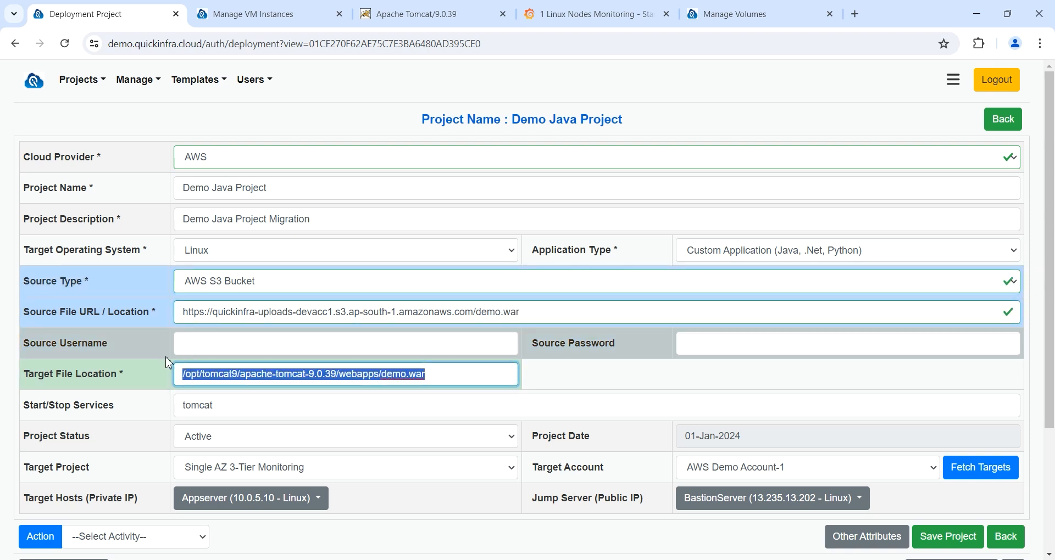
scroll(22, 377, down, 1)
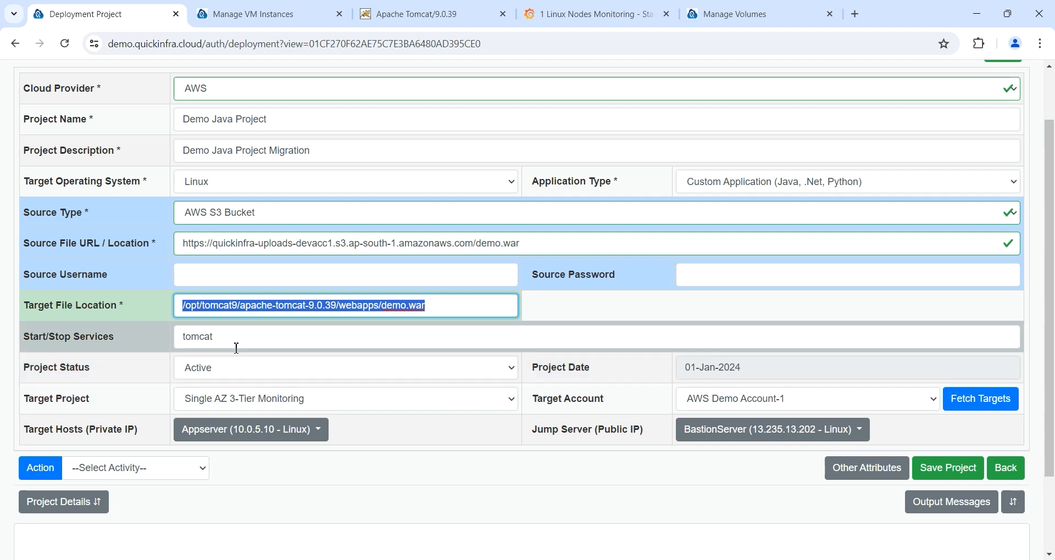
double_click(236, 347)
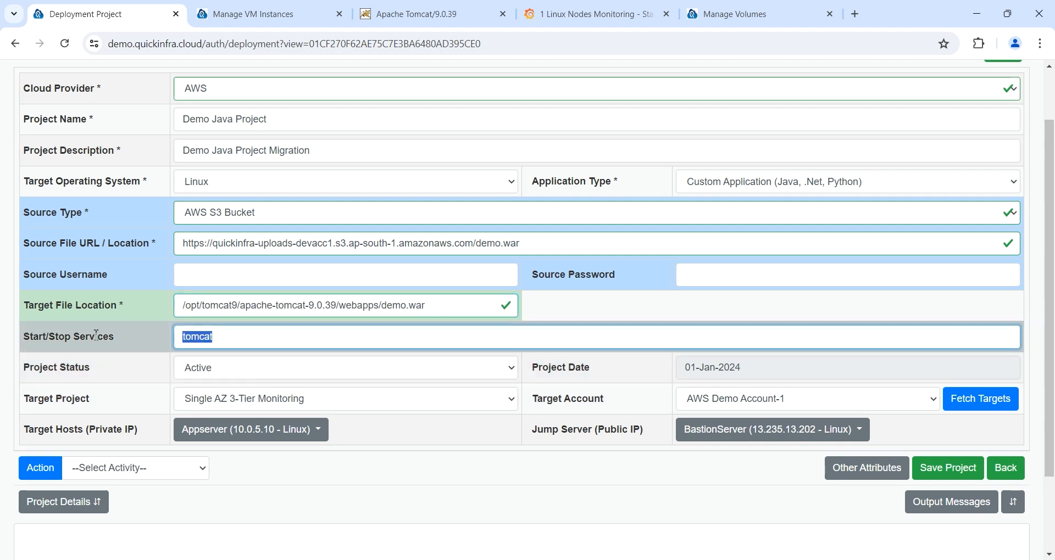
Step: Refetch target hosts from Single AZ 3-Tier Monitoring on AWS Demo Account-1
click(316, 405)
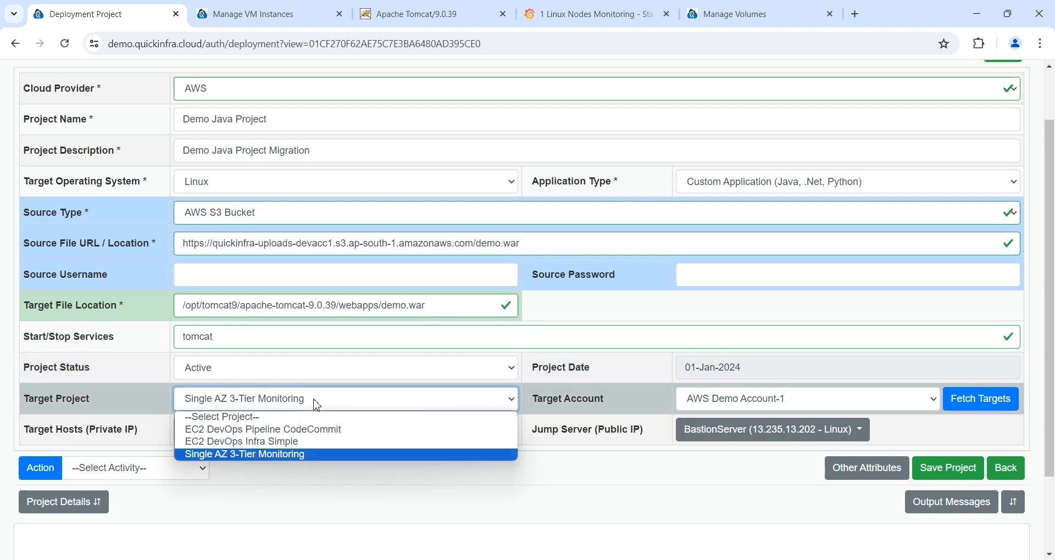
click(313, 455)
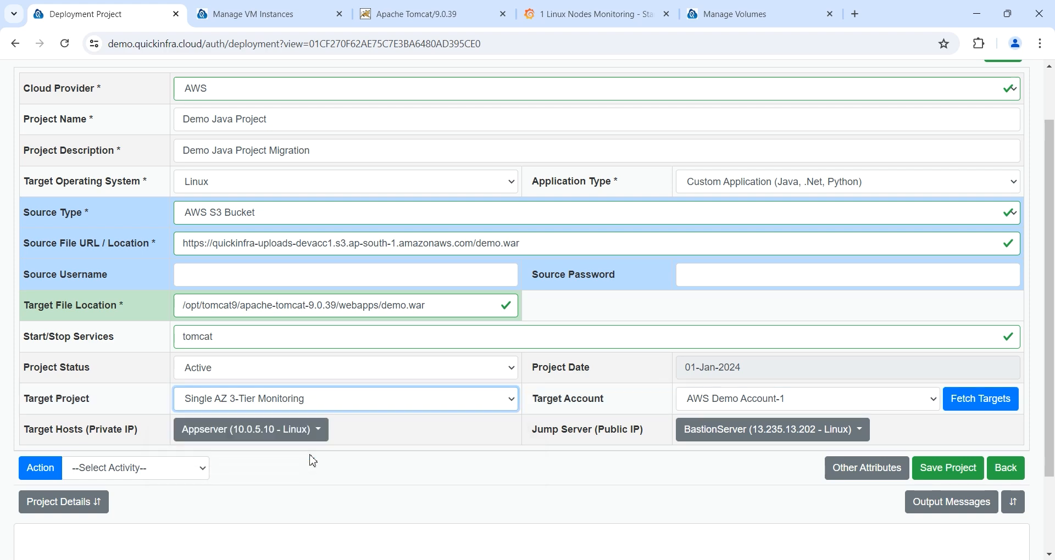
click(735, 407)
click(737, 431)
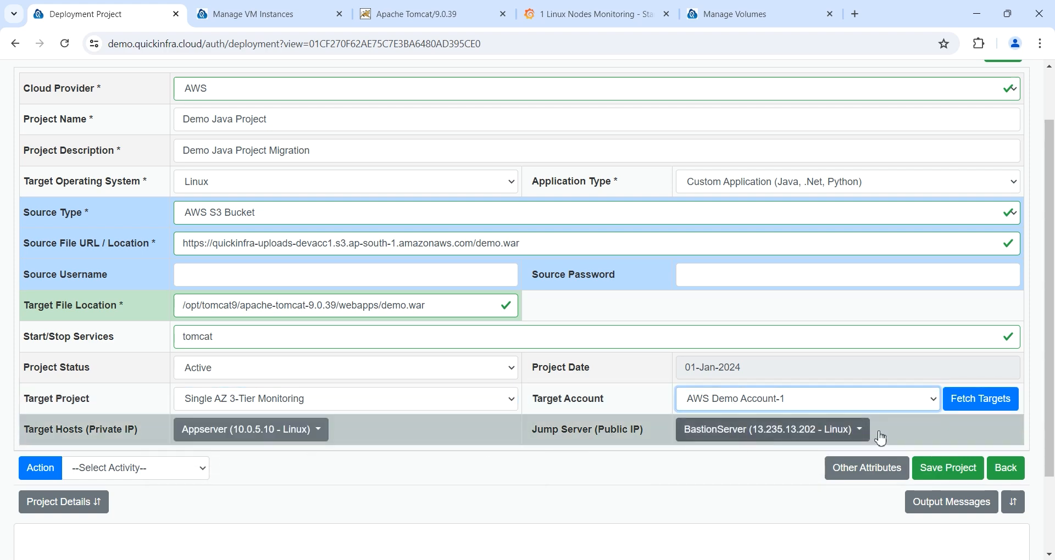
click(981, 399)
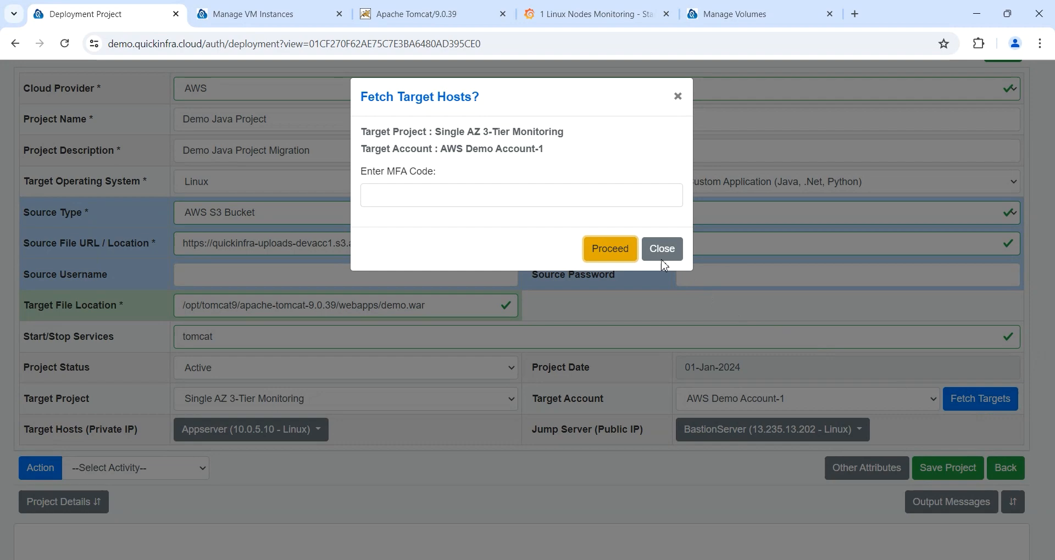
click(608, 247)
Step: Set Appserver as the target host and BastionServer as the jump server
click(261, 438)
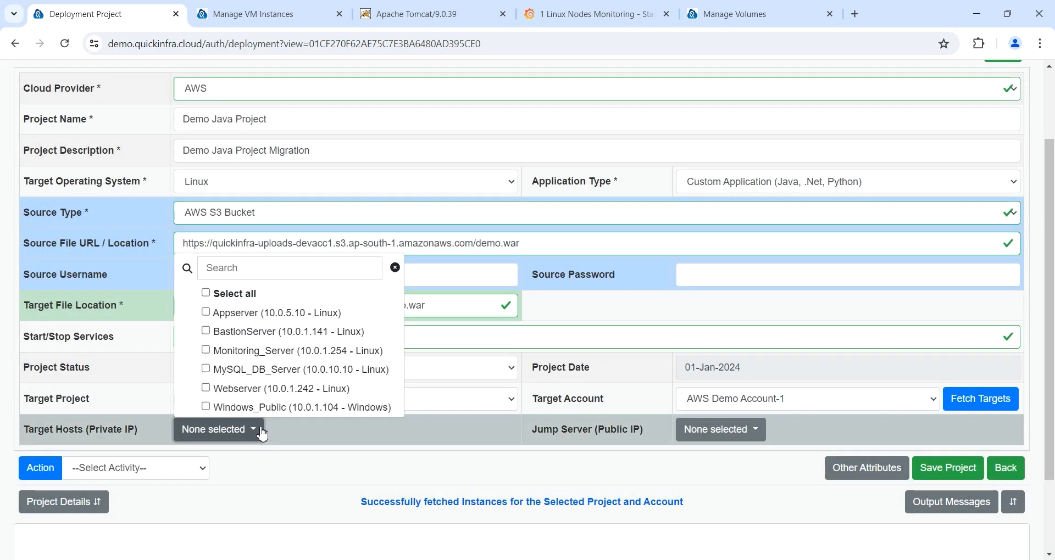
click(256, 318)
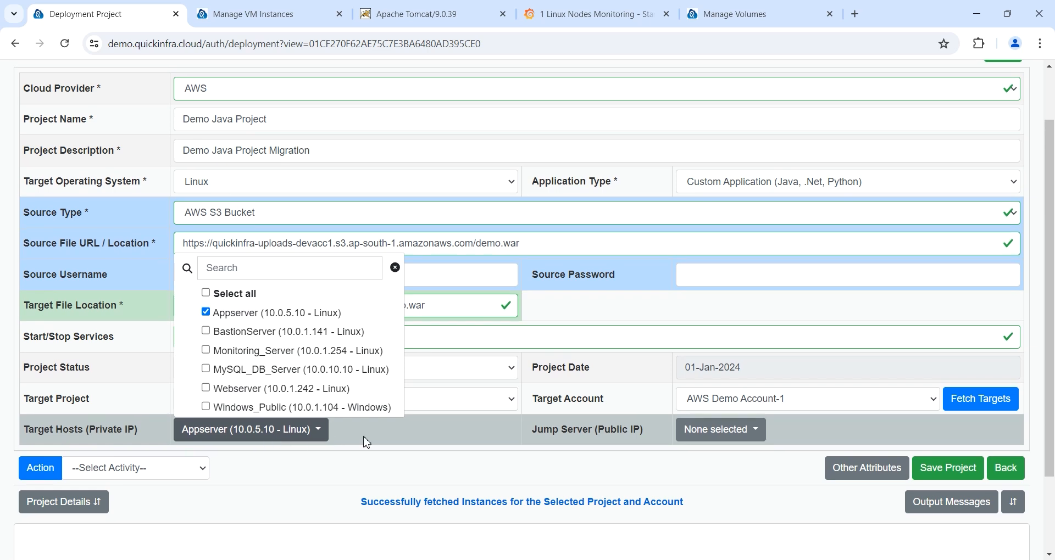
click(379, 443)
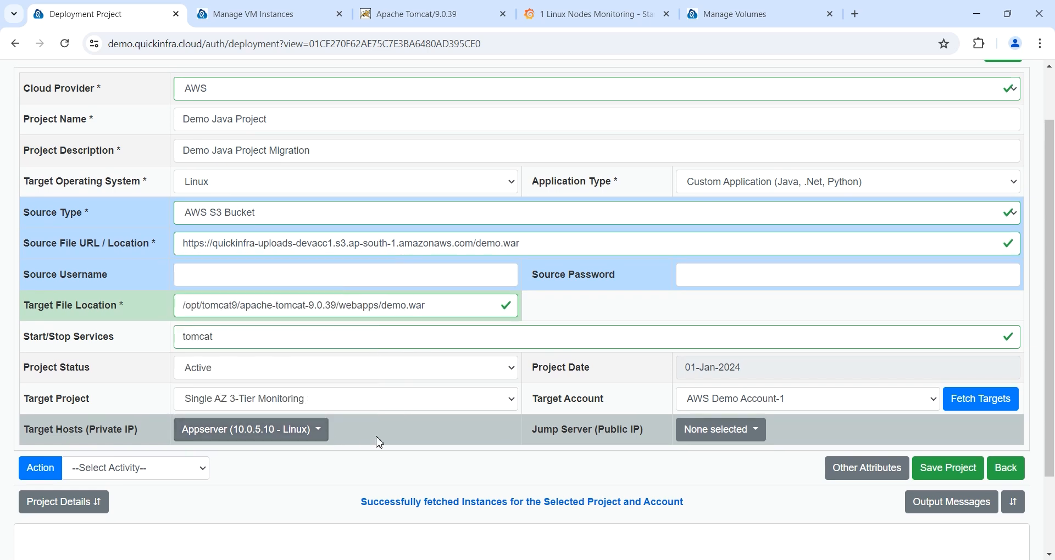
click(709, 432)
click(745, 356)
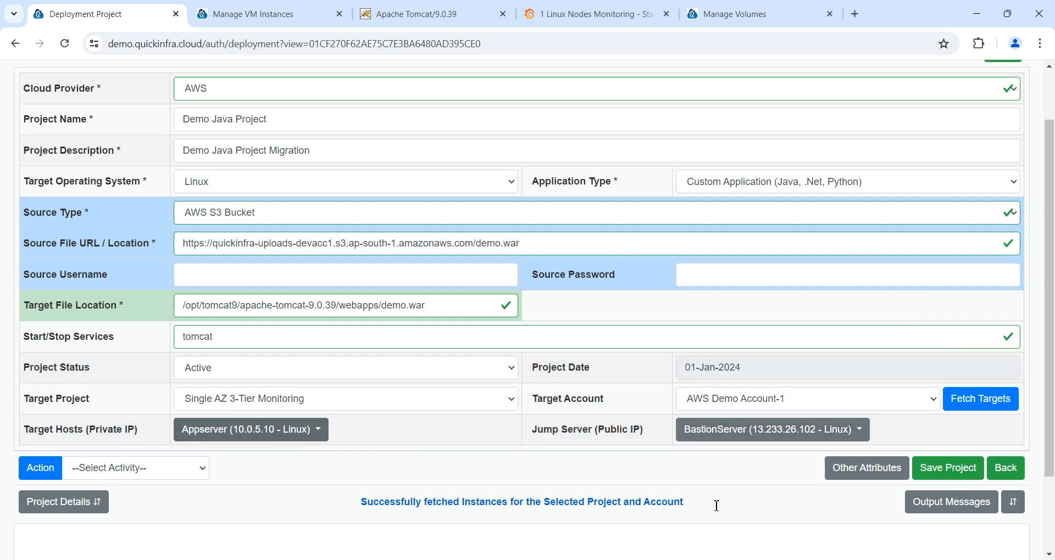
Step: Save the Demo Java Project and generate its Ansible script
click(957, 471)
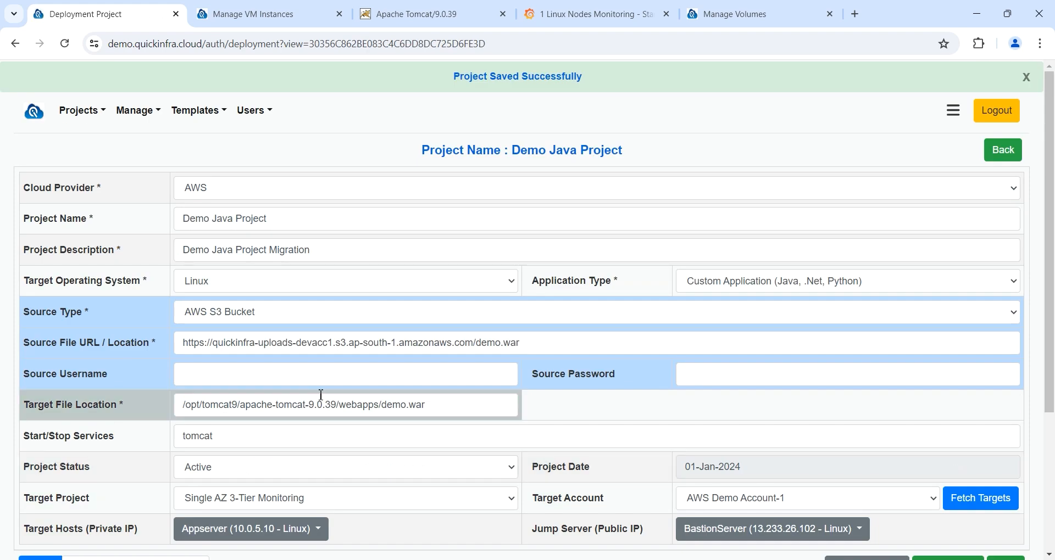
scroll(318, 395, down, 3)
click(174, 410)
click(125, 438)
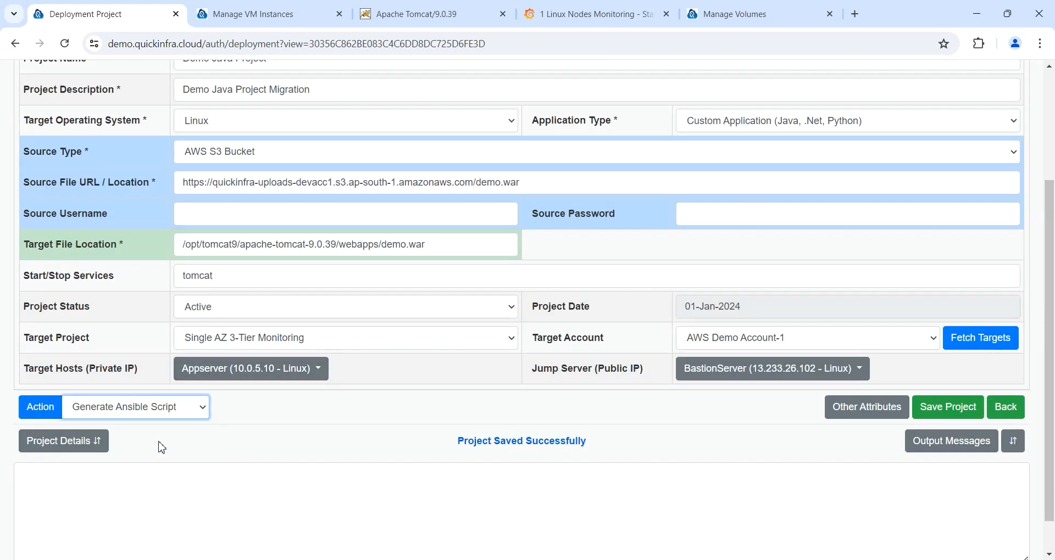
click(40, 407)
key(Return)
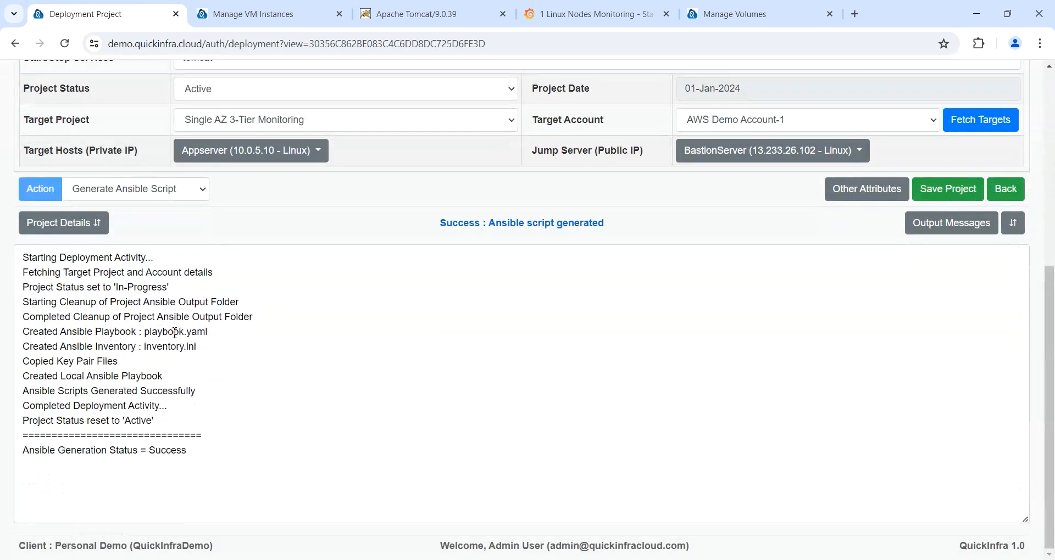
Step: Execute the Ansible script, deploying successfully to Appserver_10_0_5_10
click(136, 189)
click(121, 230)
click(41, 189)
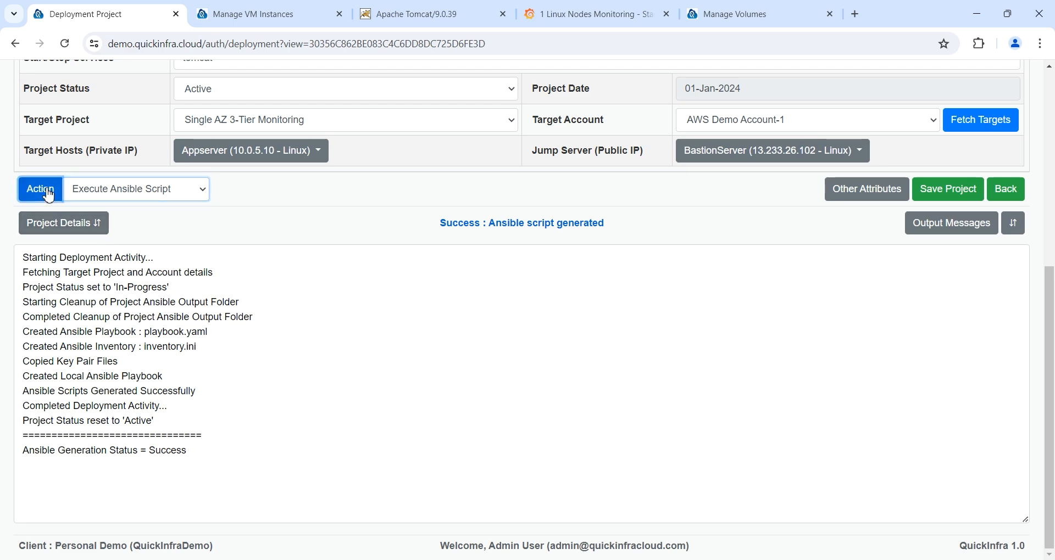
click(609, 233)
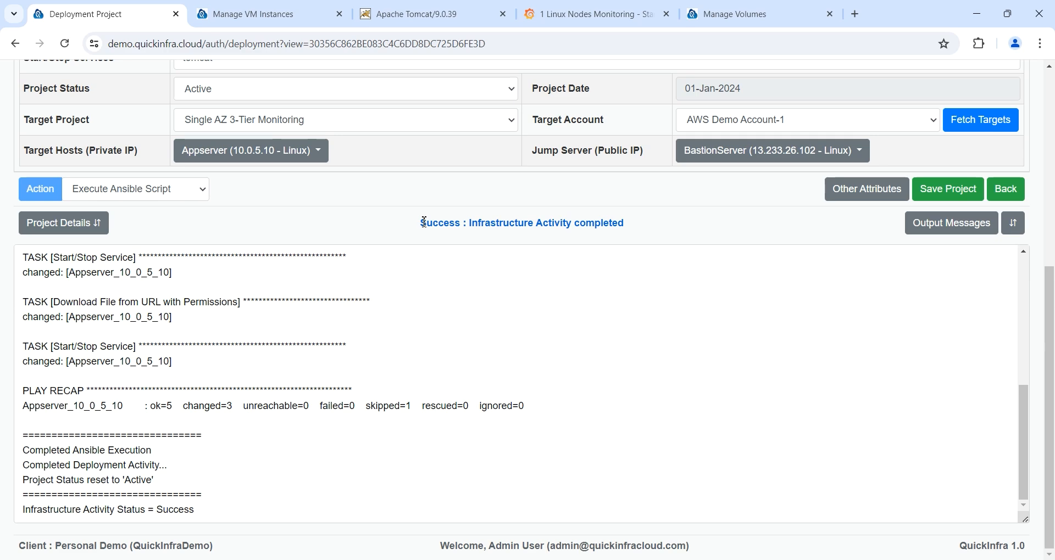
drag(424, 222, 646, 222)
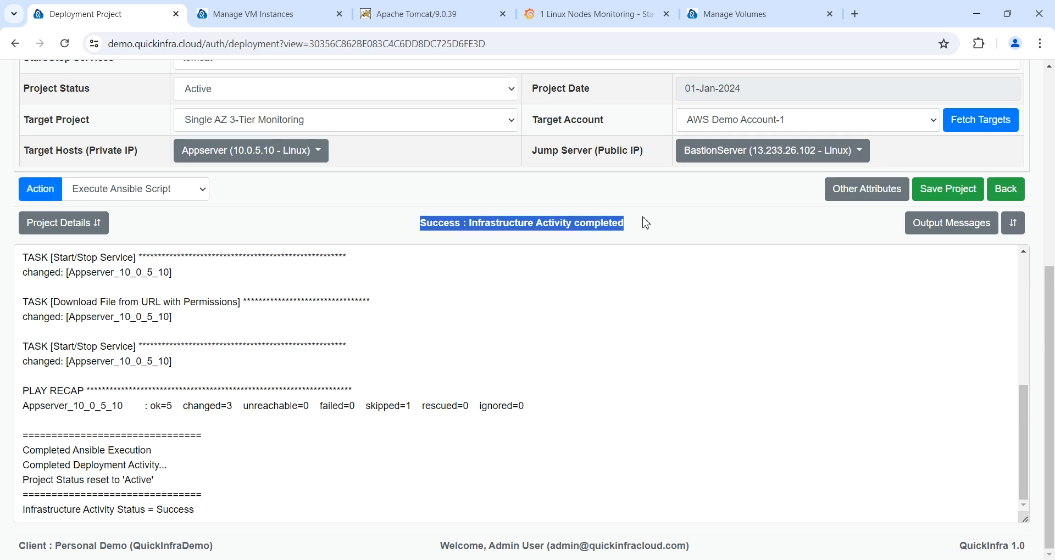
Step: Load the demo application by appending /demo to the Tomcat server address
click(432, 22)
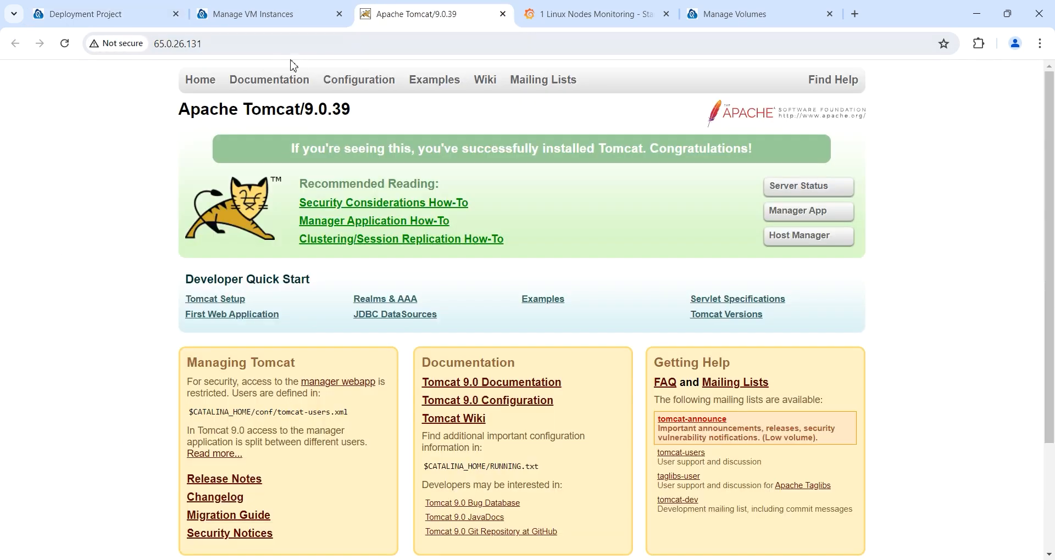
click(290, 44)
click(287, 45)
text(/)
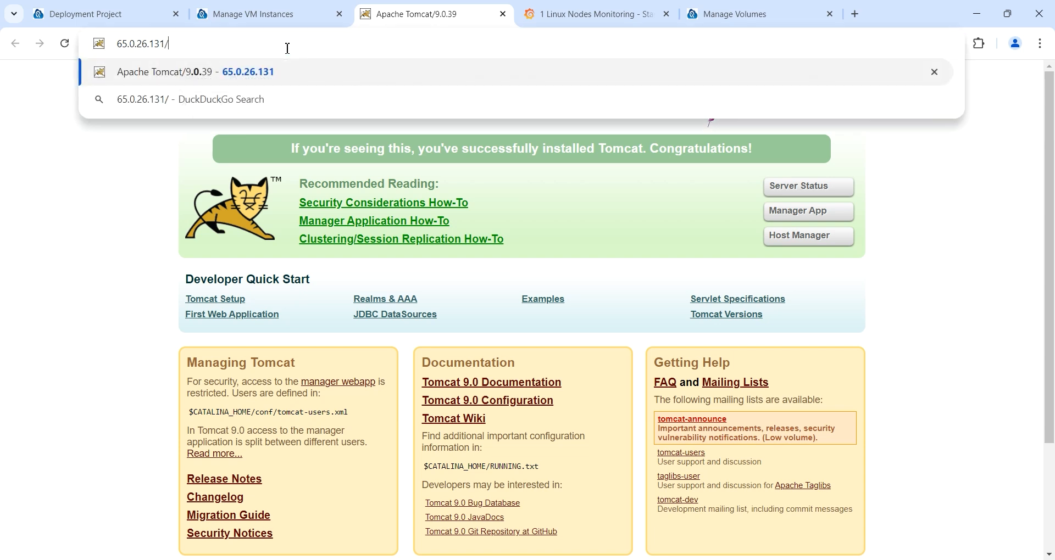
text(demo)
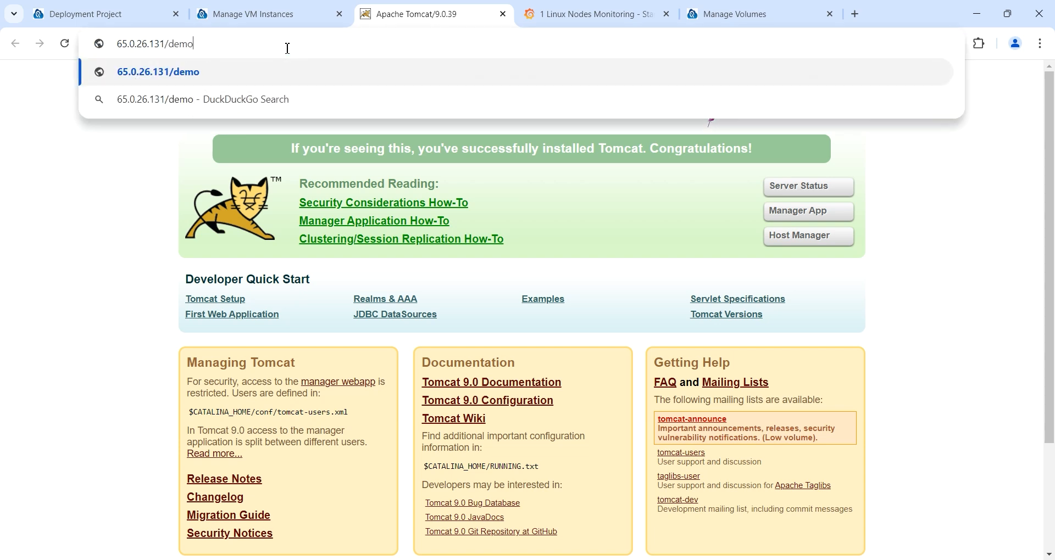
key(Return)
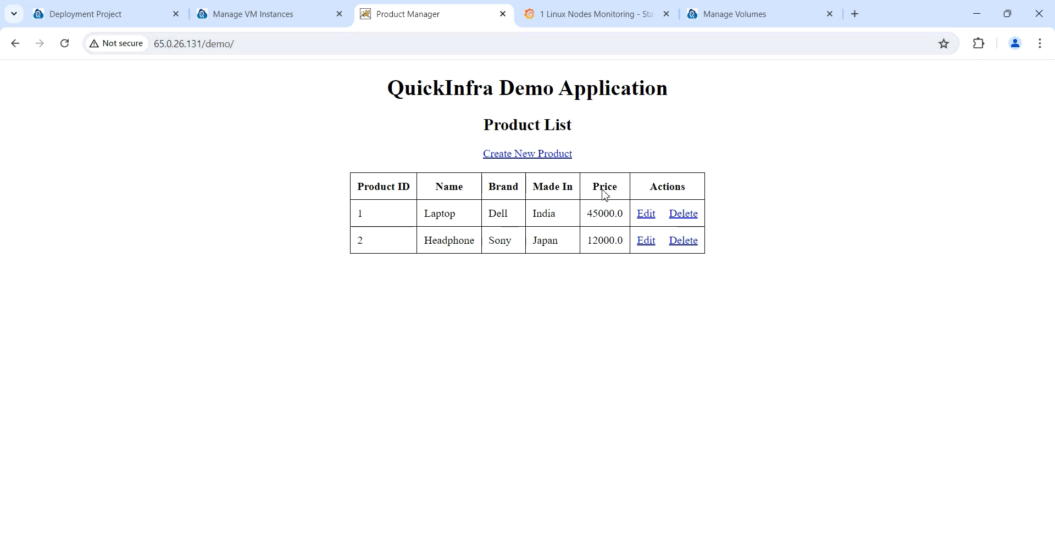
Step: Add product Mobile, brand Samsung, made in India, priced 35000
click(558, 165)
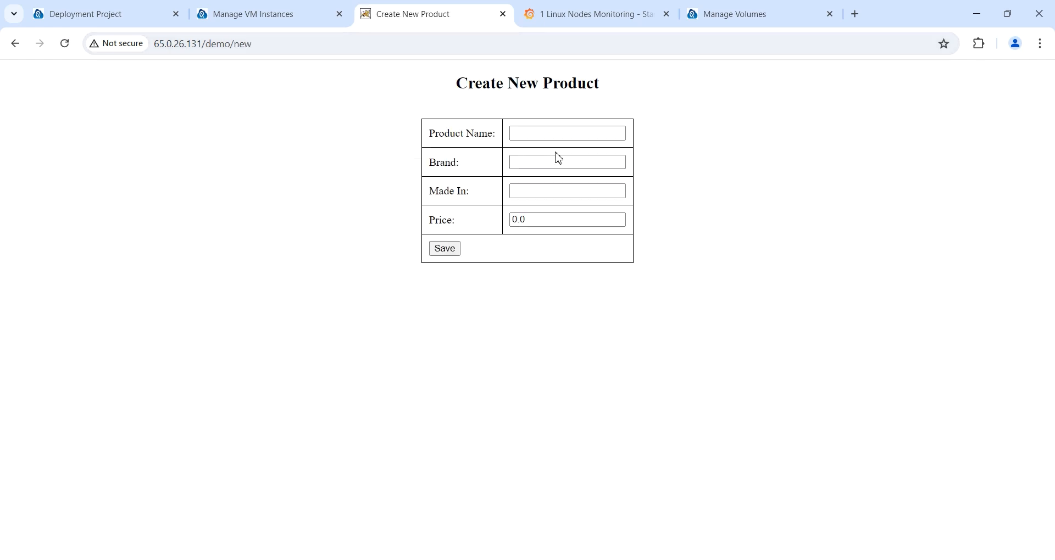
click(561, 139)
text(Mobile)
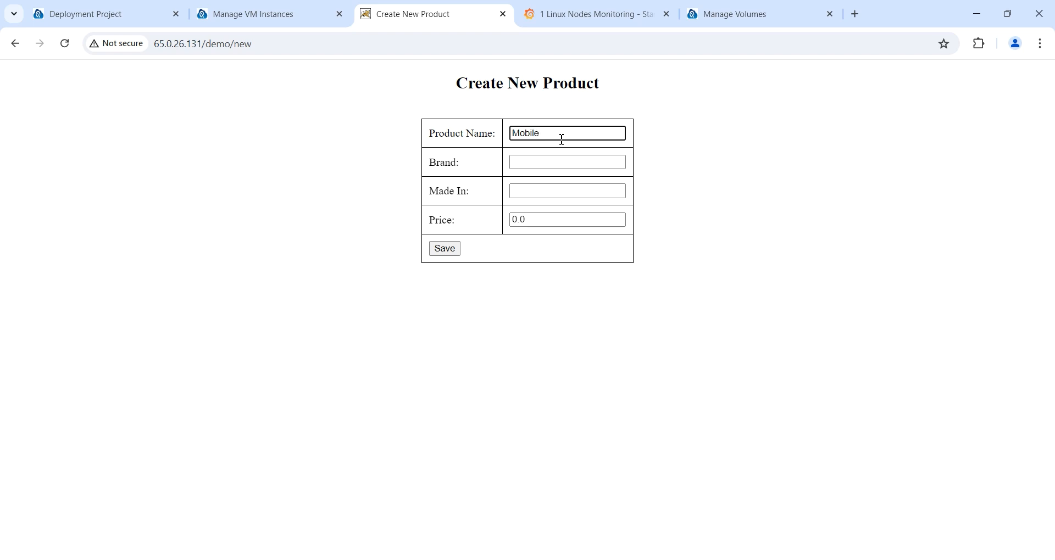
key(Tab)
text(Samsun)
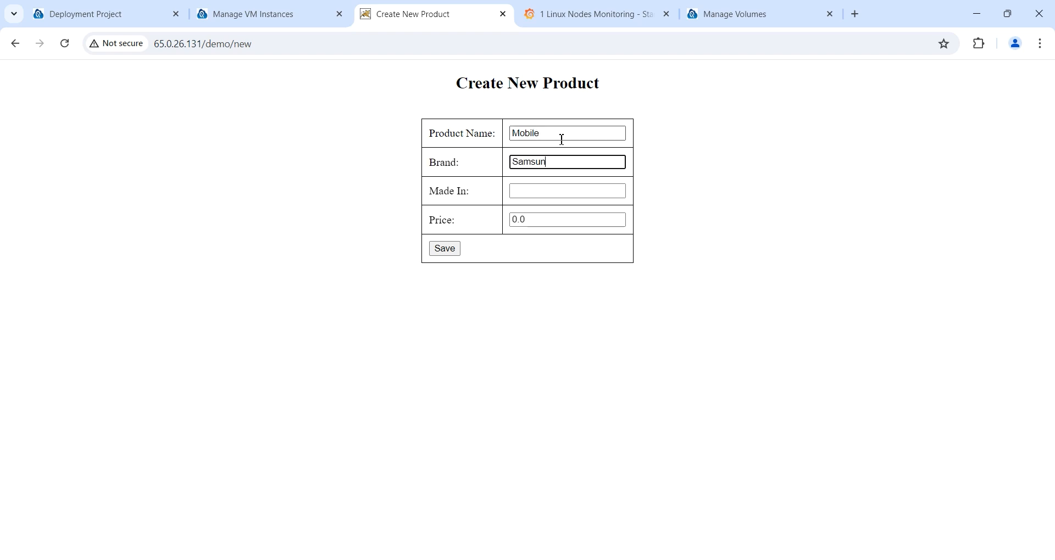
text(g)
key(Tab)
text(India)
key(Tab)
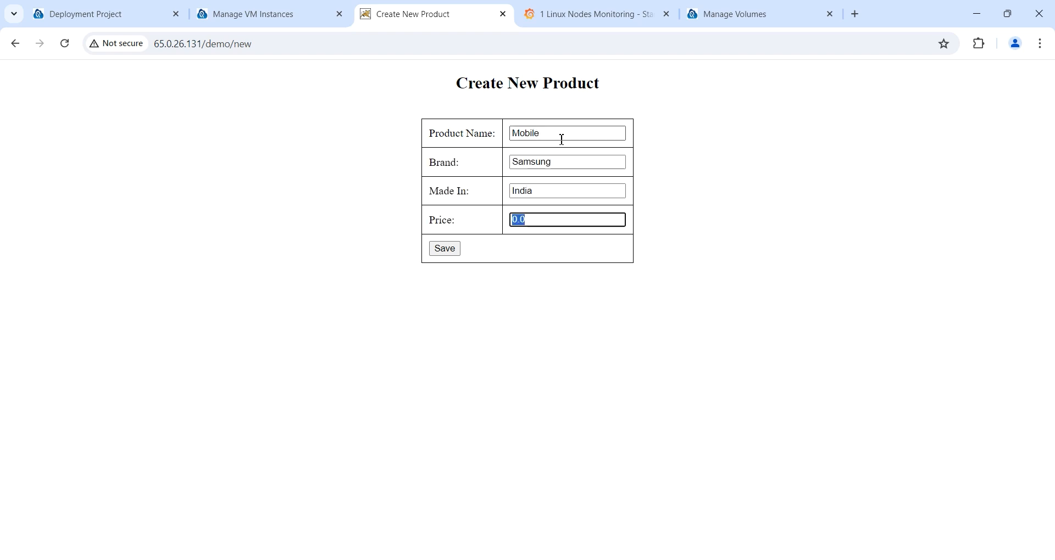
text(35000)
click(445, 249)
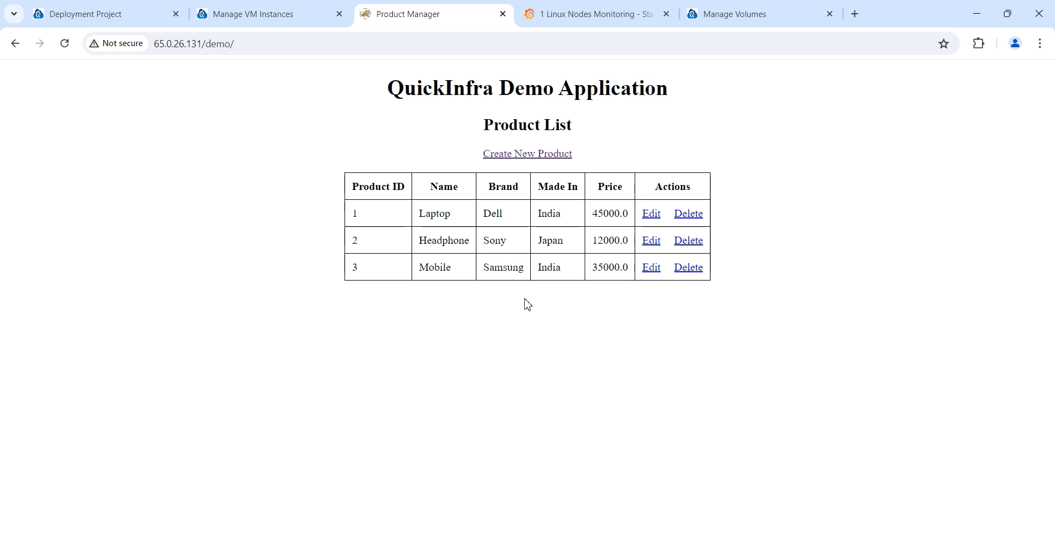
drag(351, 267, 721, 321)
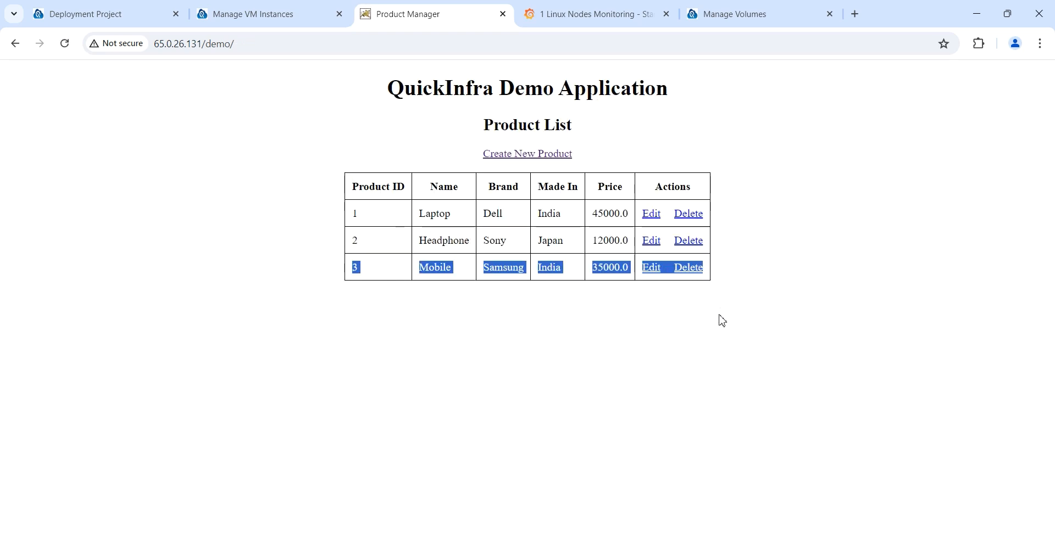
Step: Delete the Mobile, Headphone and Laptop products so the list is empty
click(695, 269)
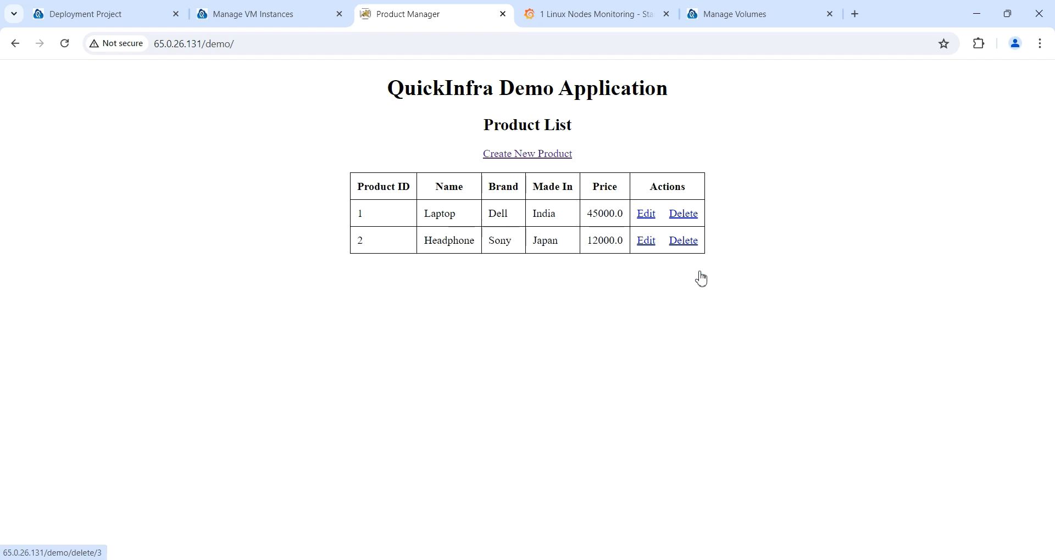
click(689, 246)
click(685, 217)
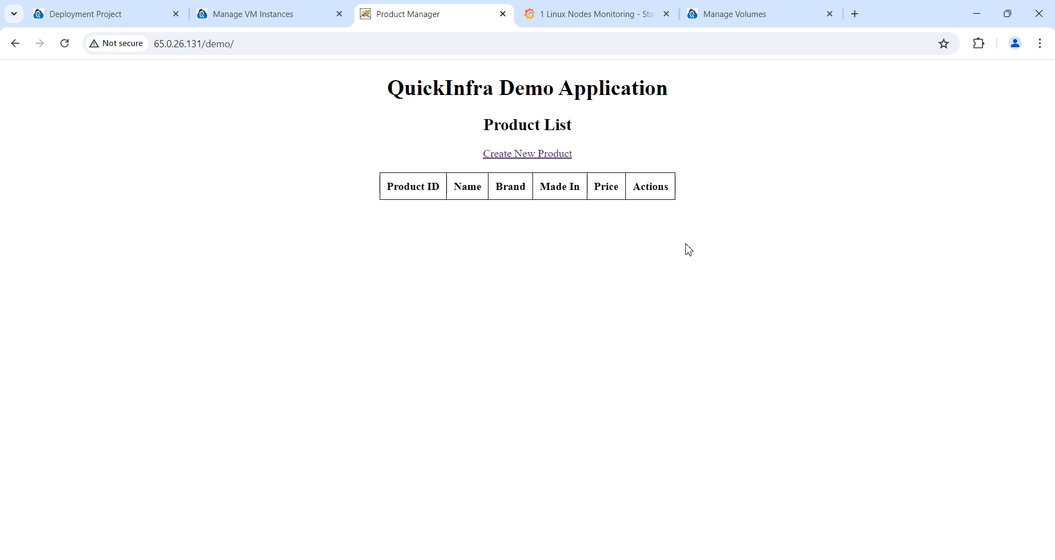
click(138, 22)
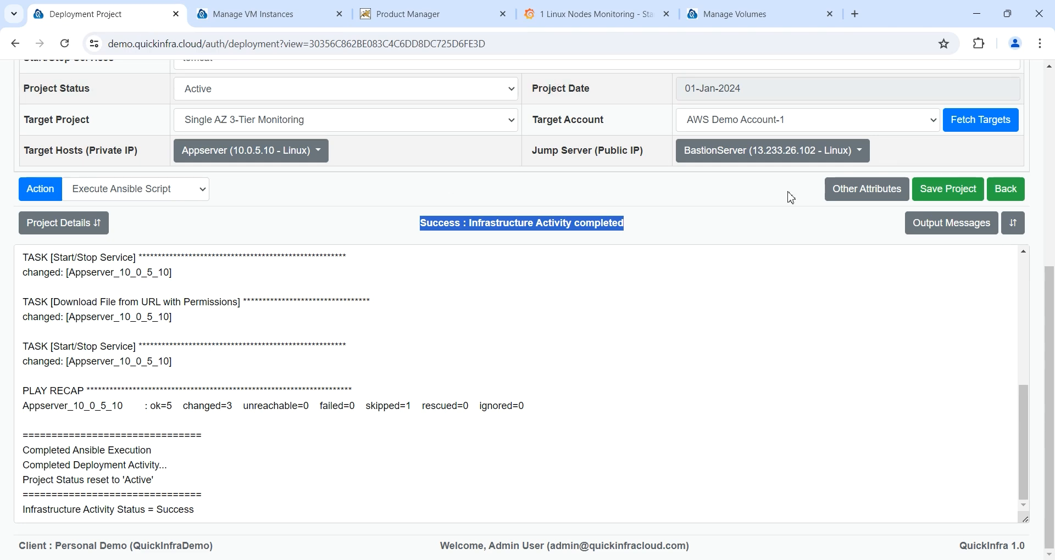
Step: Rerun the MySQL Database Import Project's Ansible script, succeeding with ok=10 and changed=3
click(1005, 189)
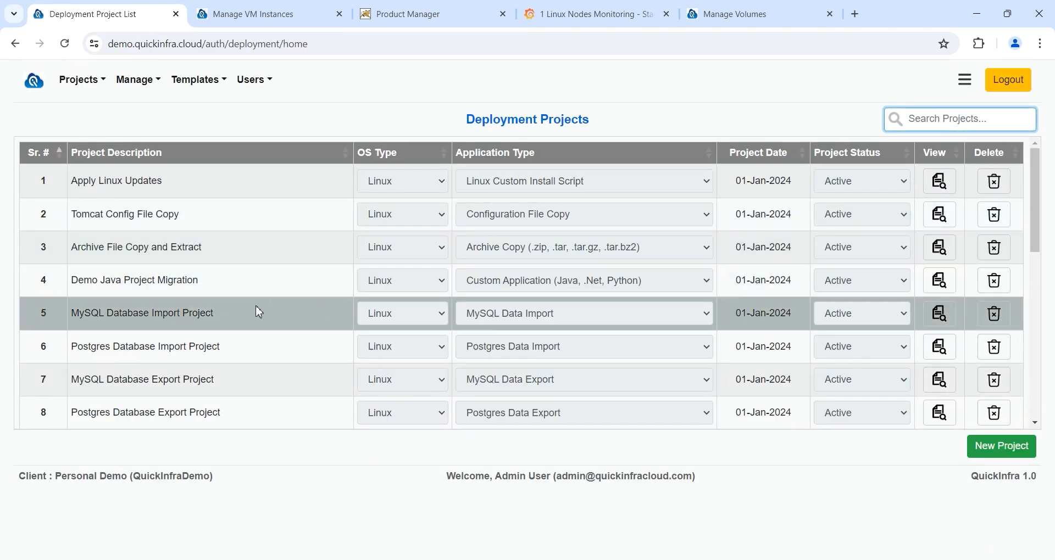
drag(259, 312, 70, 315)
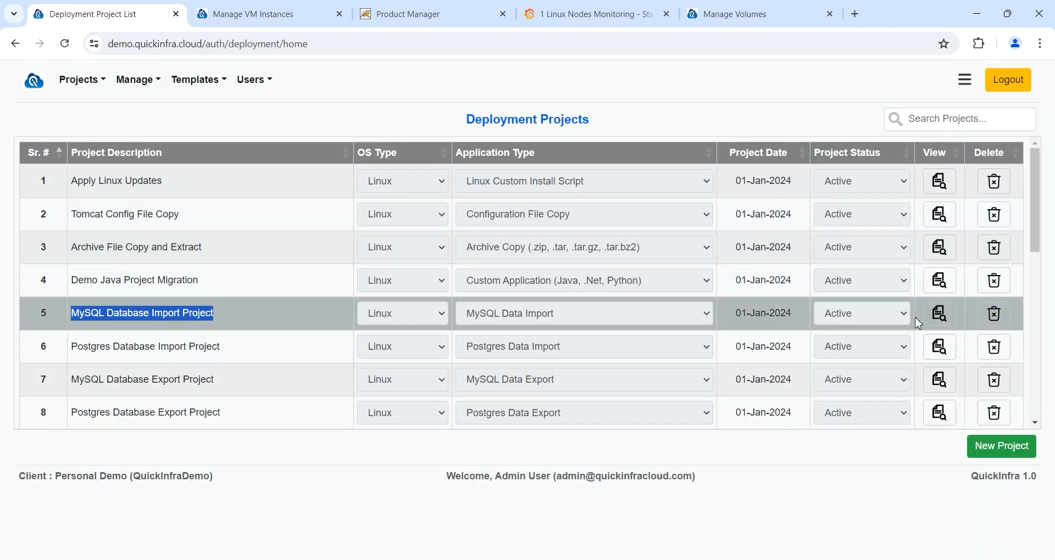
click(939, 314)
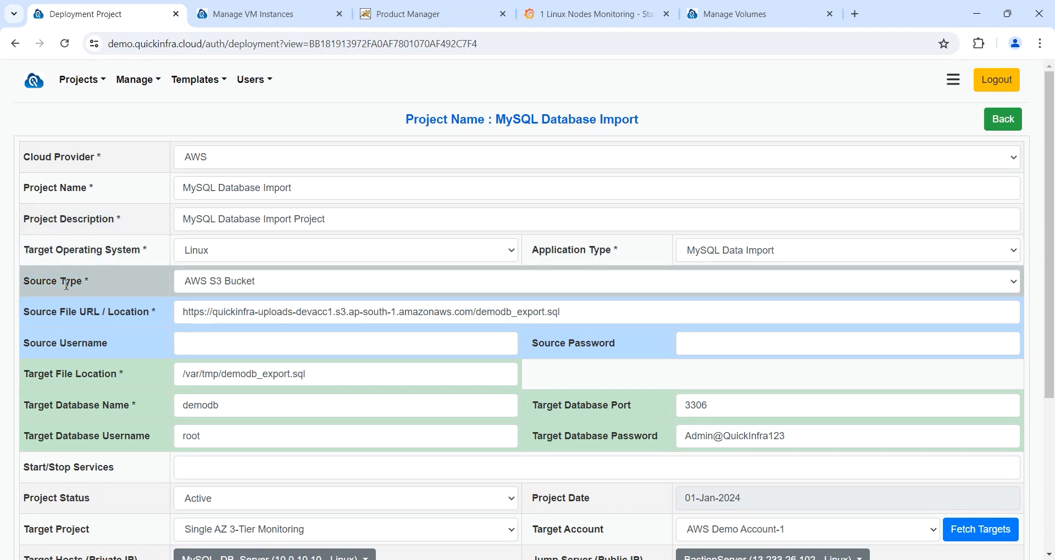
scroll(66, 284, down, 4)
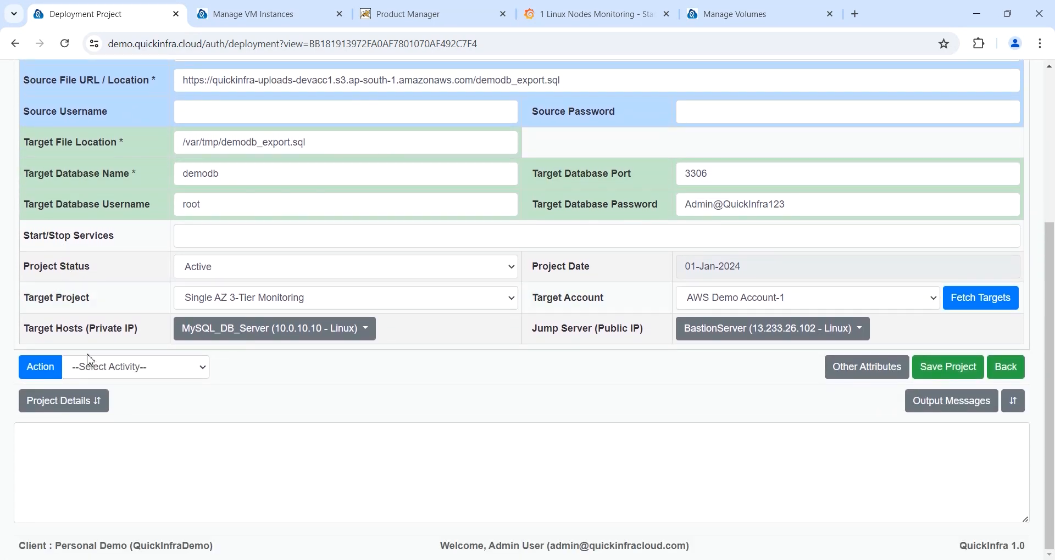
click(103, 371)
click(113, 412)
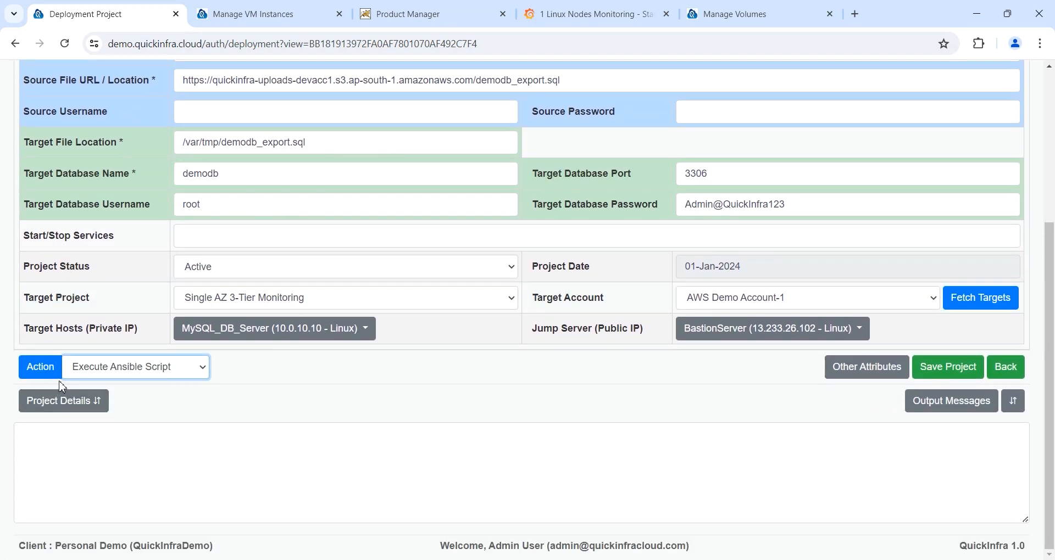
click(39, 373)
click(618, 237)
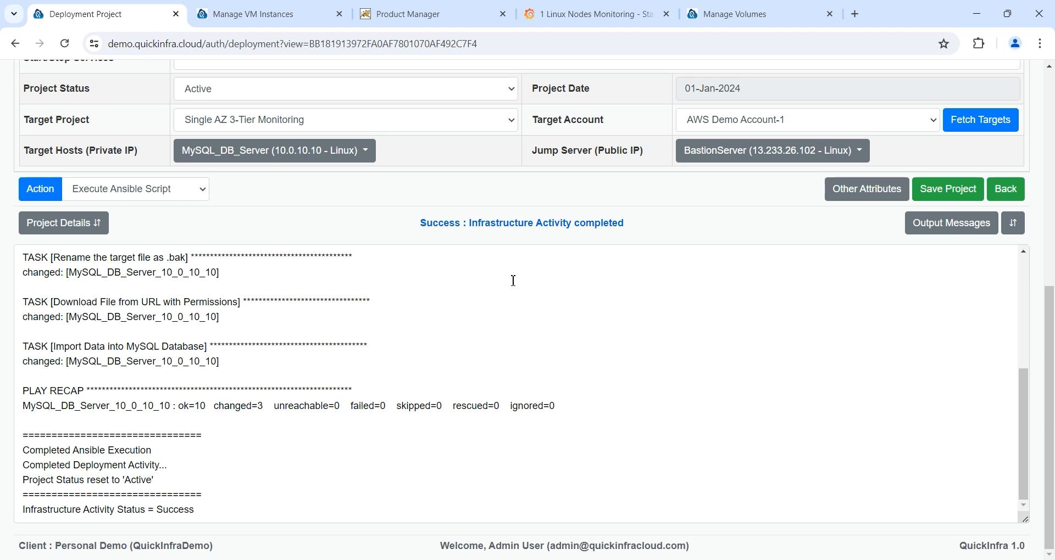
drag(419, 223, 674, 229)
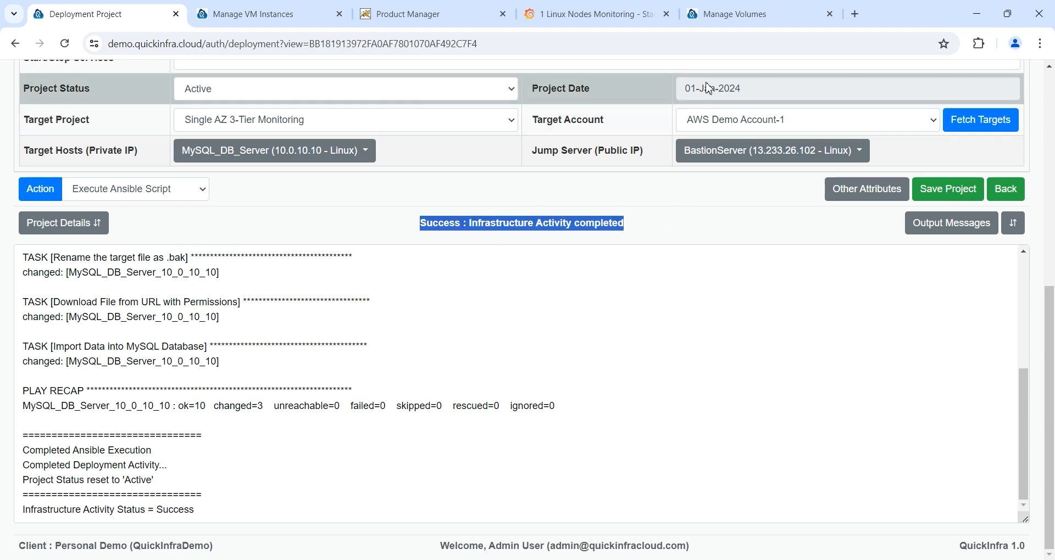
Step: Reload the product list, confirming Laptop (Dell, 45000.0) and Headphone (Sony, 12000.0) returned
click(475, 17)
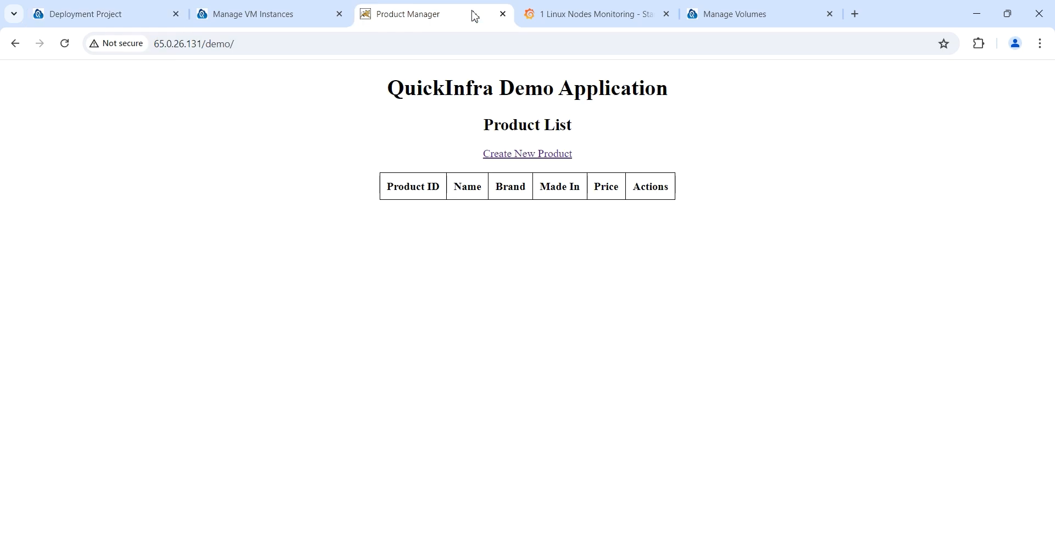
click(67, 45)
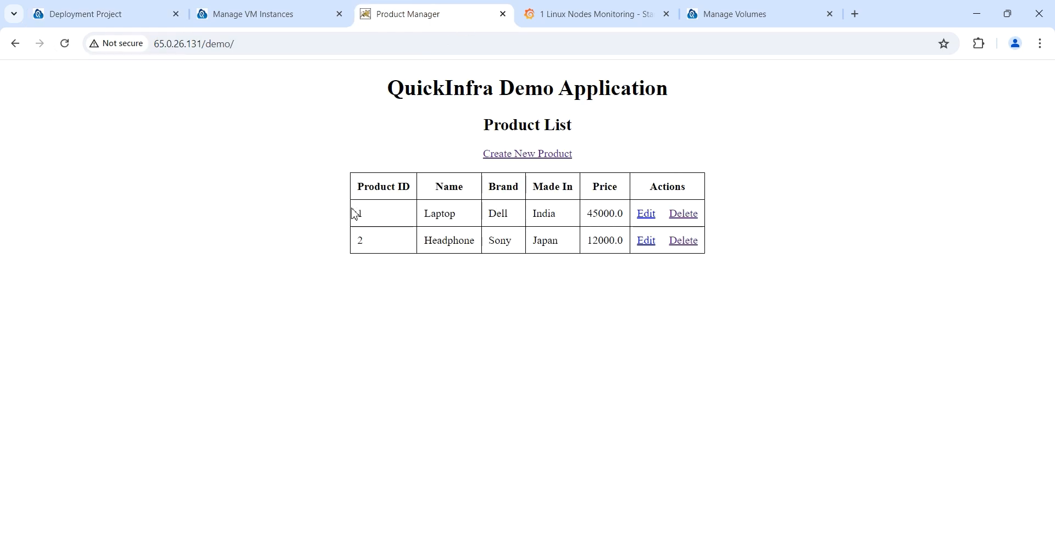
drag(353, 212, 667, 264)
click(678, 348)
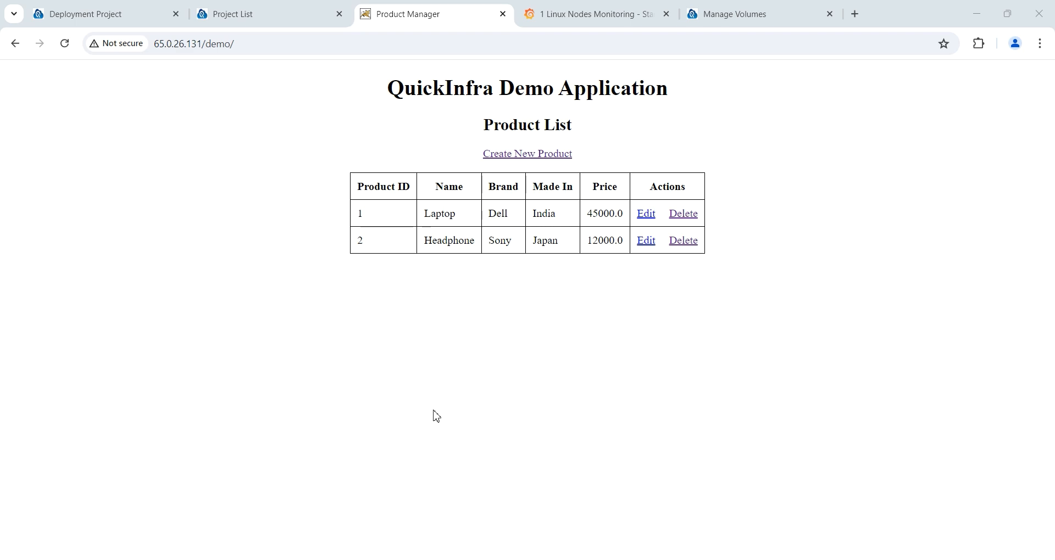
Step: Show the Infrastructure Templates filtered by 'Dev'
click(255, 17)
click(203, 83)
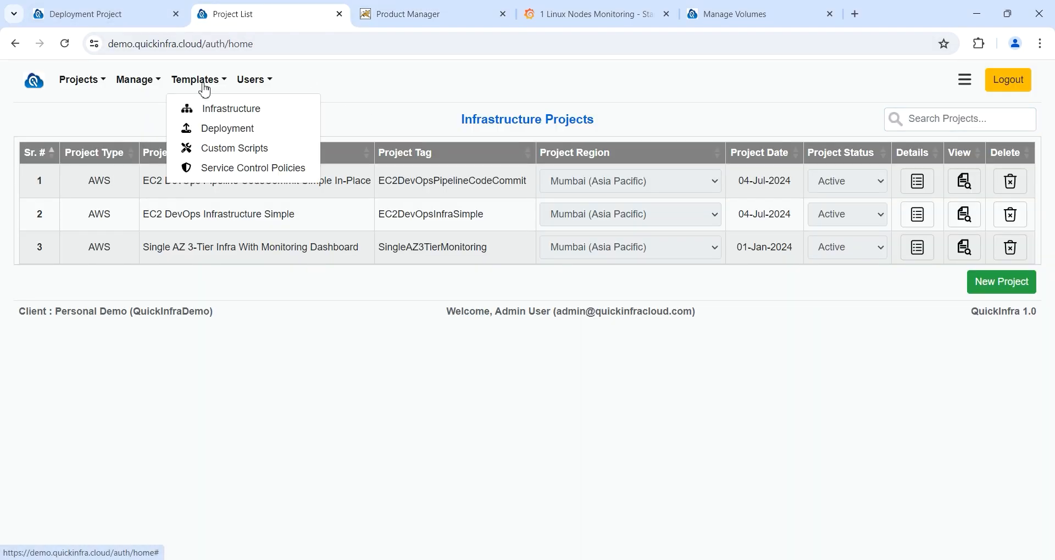
click(220, 110)
click(904, 128)
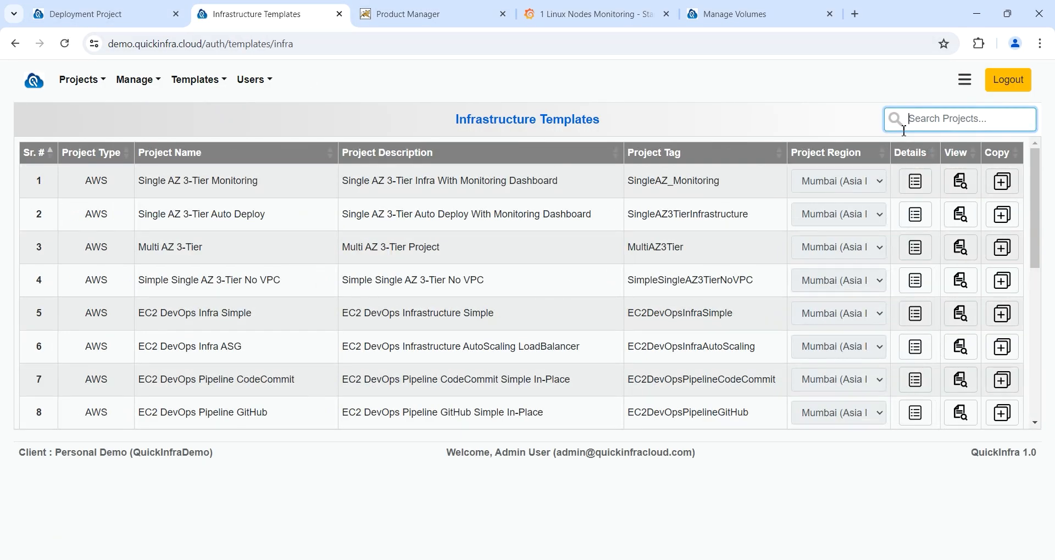
text(Devops)
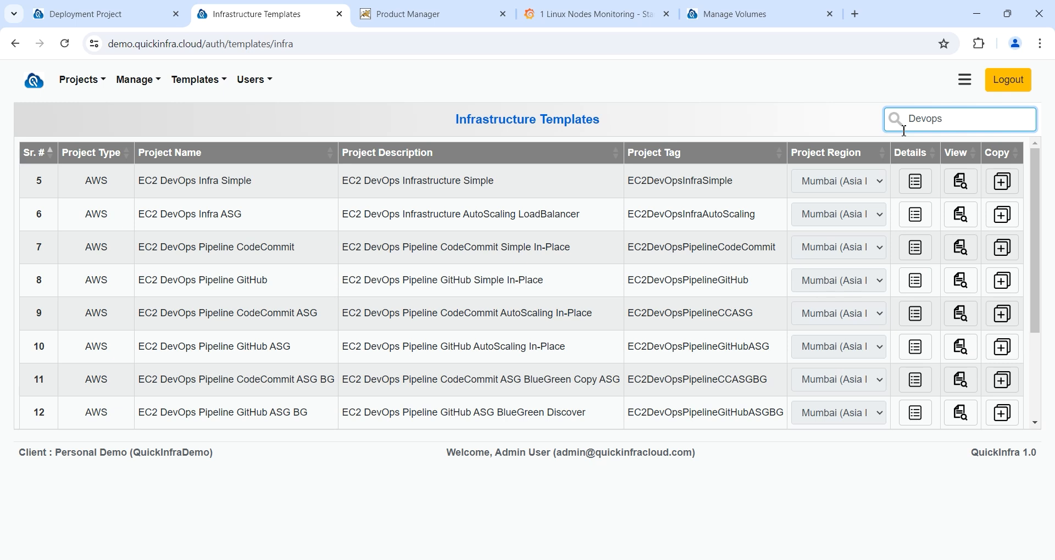
Step: Review the EC2 DevOps Infrastructure Simple and EC2 DevOps Pipeline CodeCommit template descriptions
drag(547, 186, 320, 187)
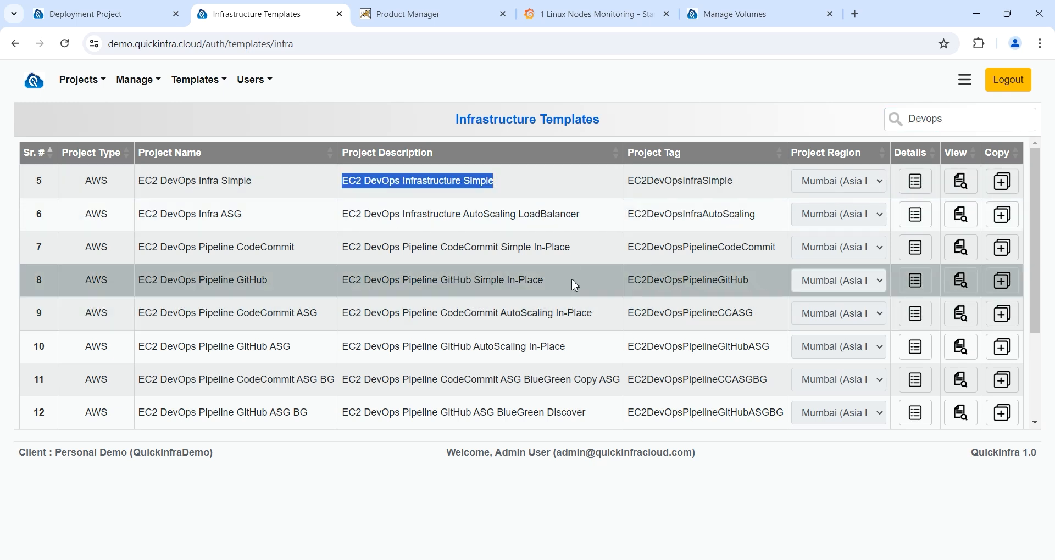
drag(581, 250, 336, 246)
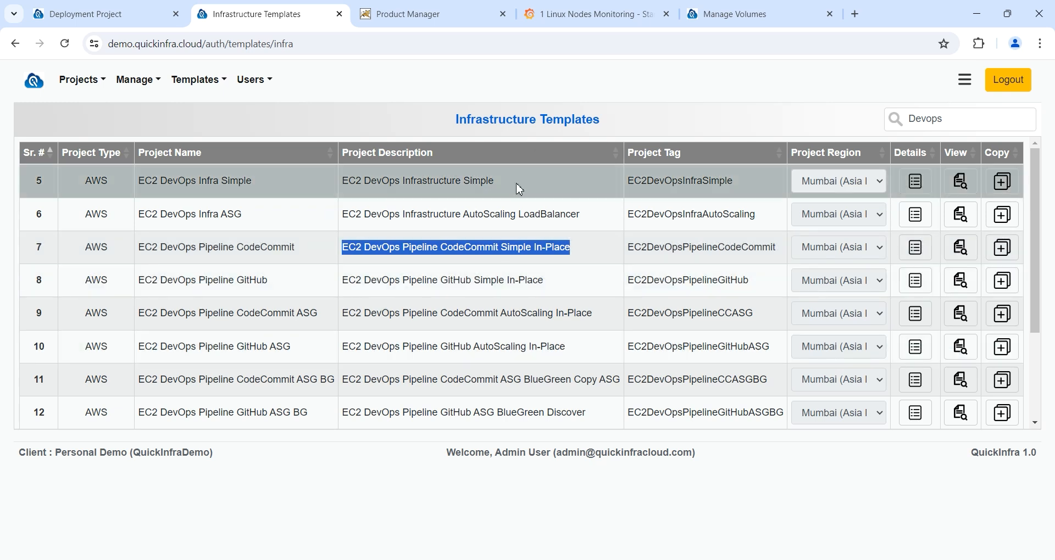
drag(516, 187, 333, 190)
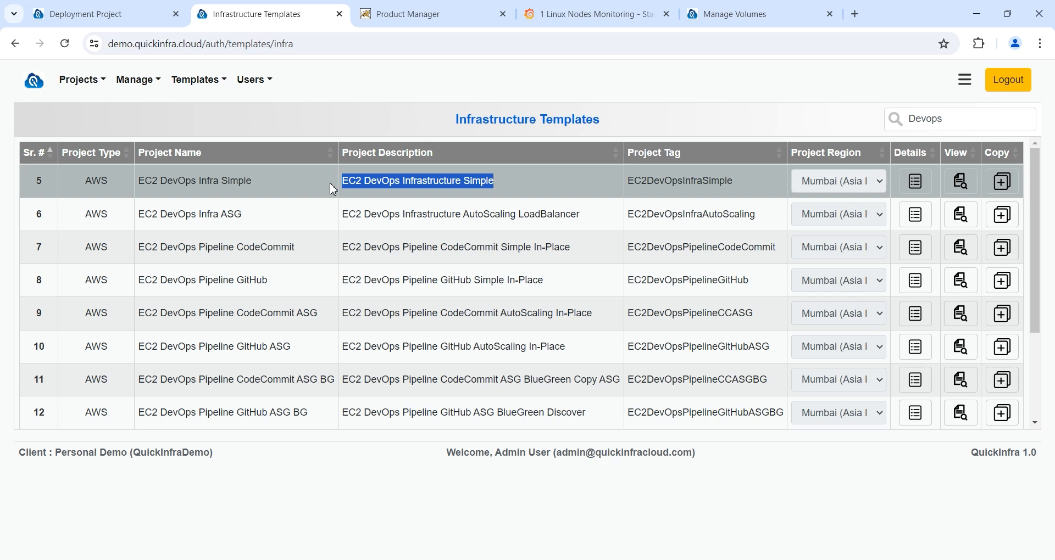
drag(572, 247, 319, 247)
click(98, 84)
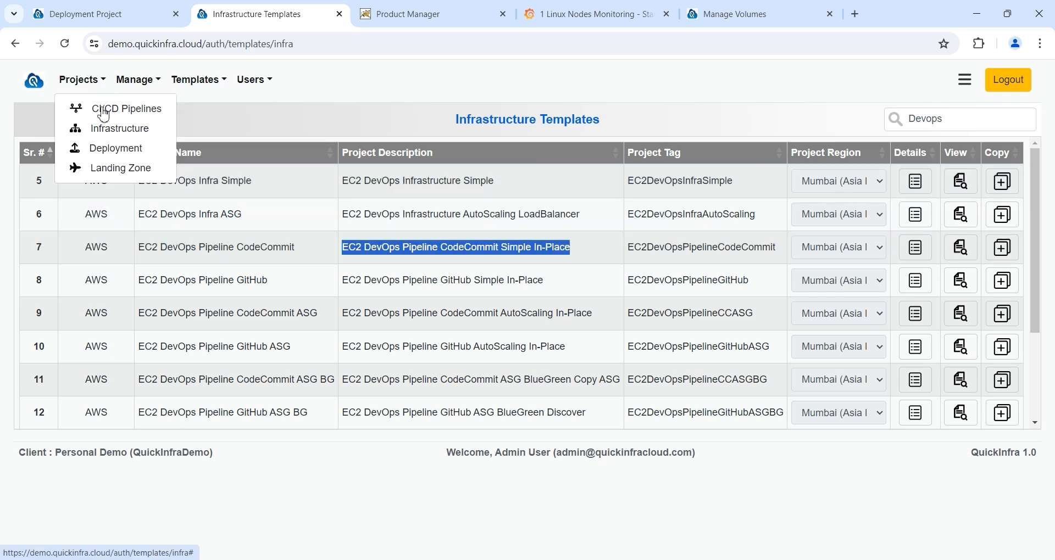
Step: Inspect EC2 DevOps Infrastructure Simple's EC2-Blue and EC2-Green services in the Infrastructure Projects list
click(115, 129)
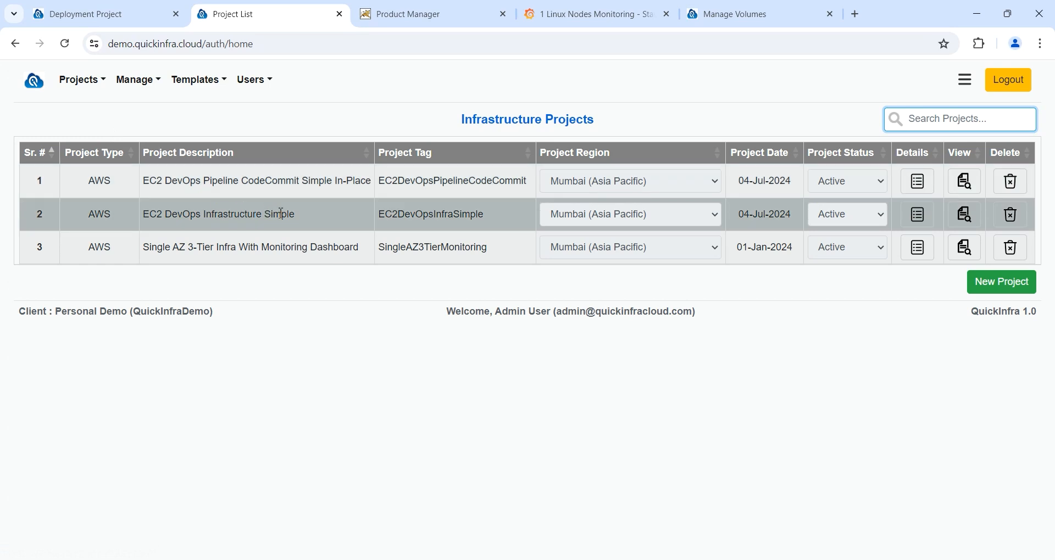
drag(311, 223, 141, 217)
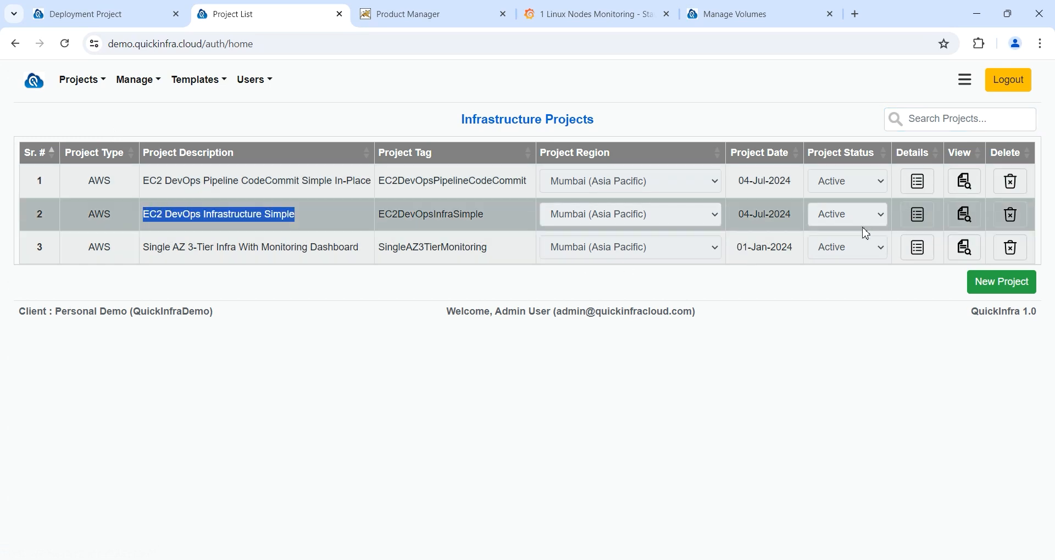
click(919, 220)
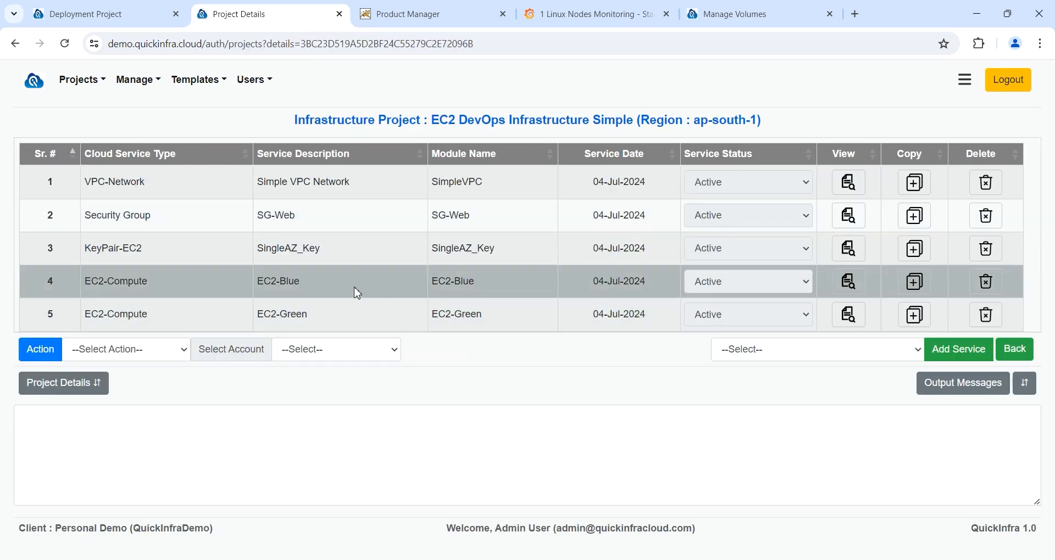
drag(351, 290, 210, 284)
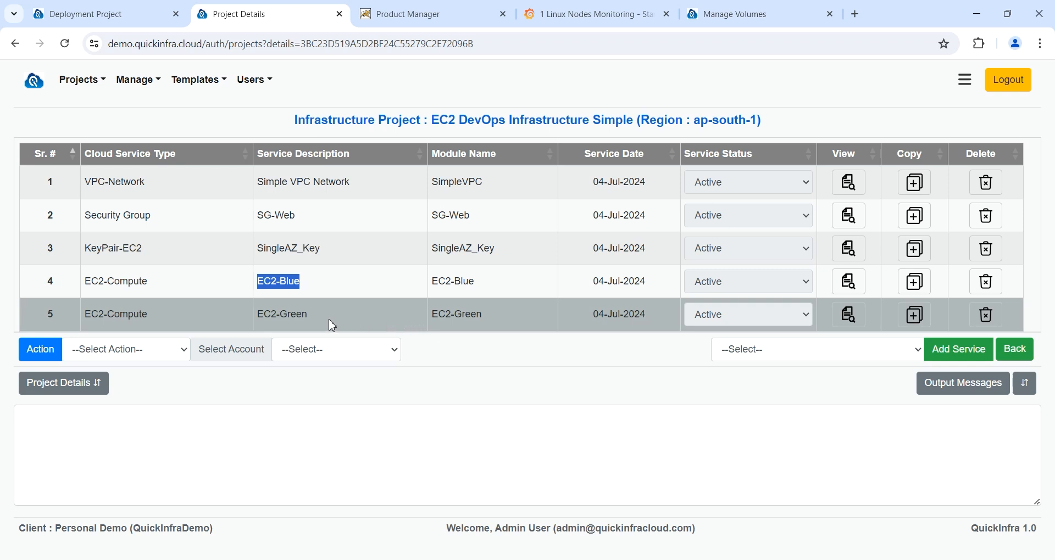
drag(333, 325, 262, 320)
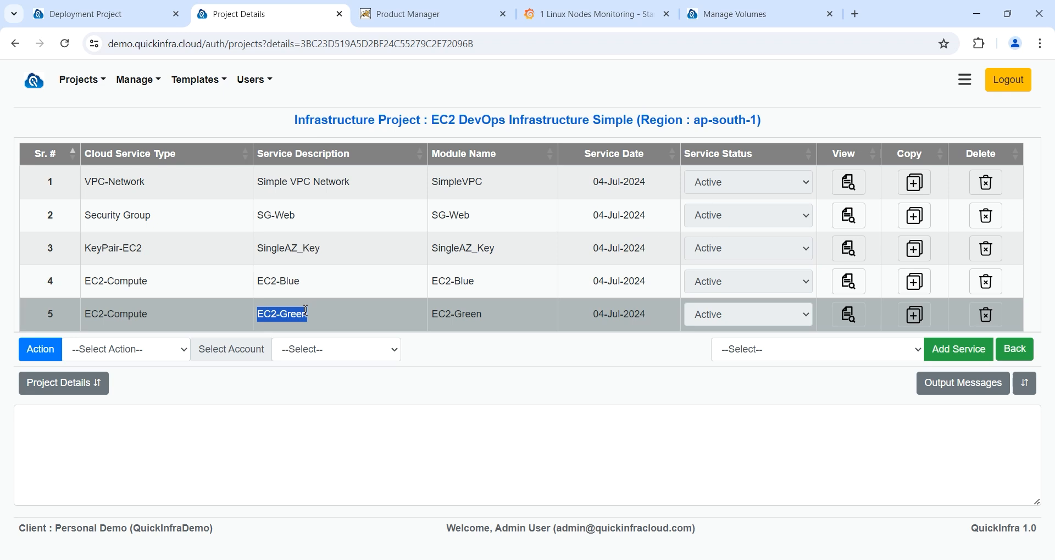
click(1016, 350)
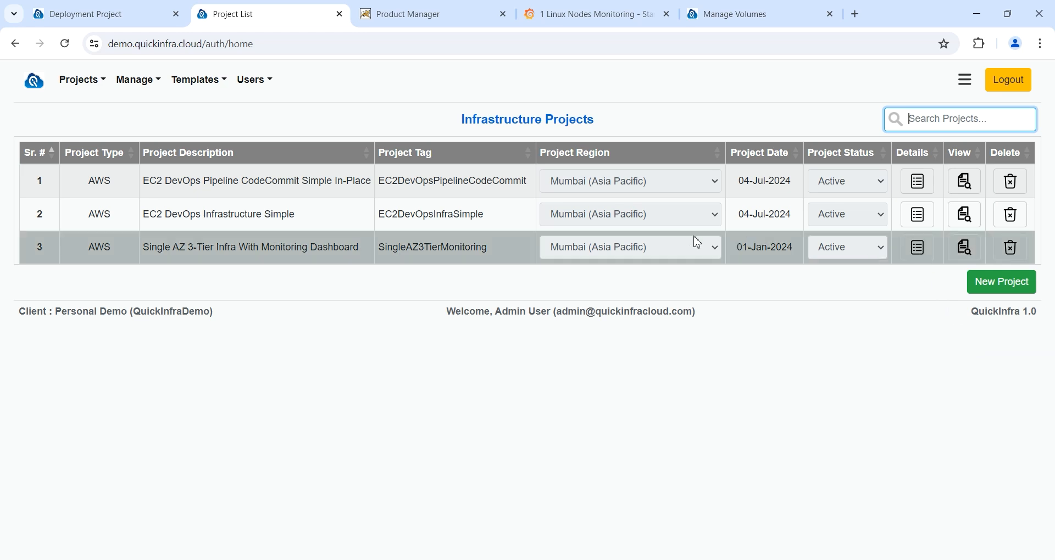
drag(360, 182, 145, 176)
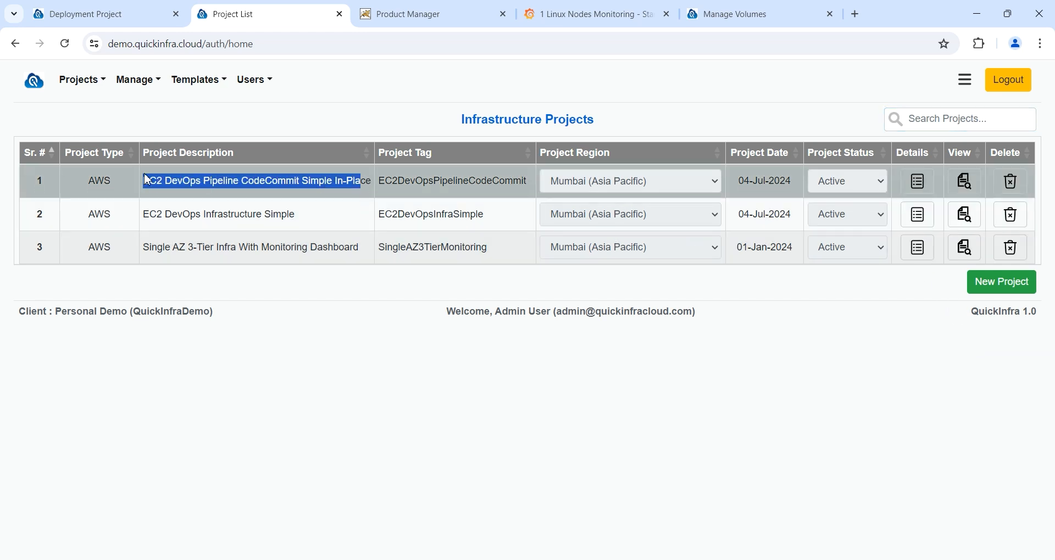
Step: Generate Terraform for EC2 DevOps Infrastructure Simple using AWS Demo Account-1
click(353, 219)
click(928, 223)
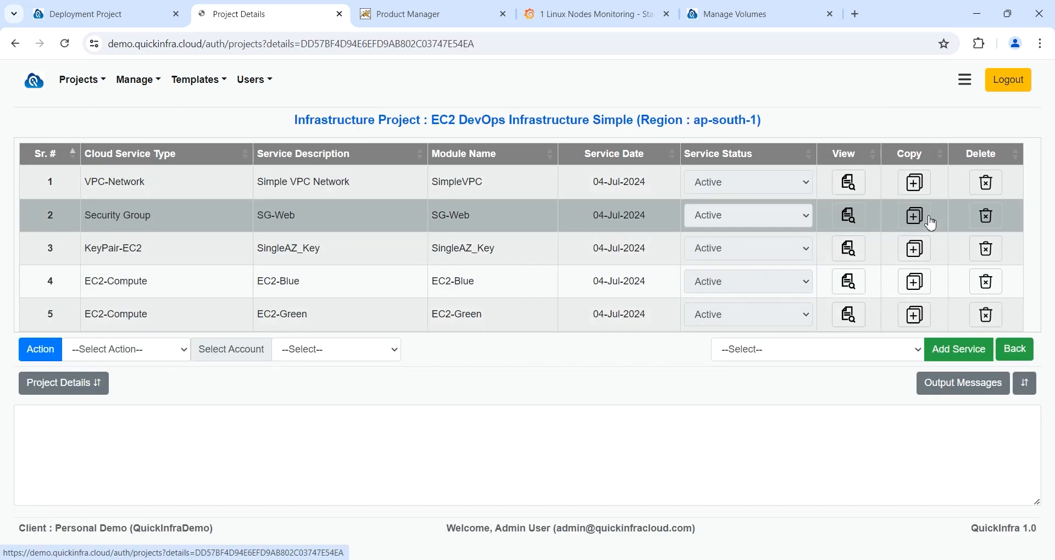
click(389, 356)
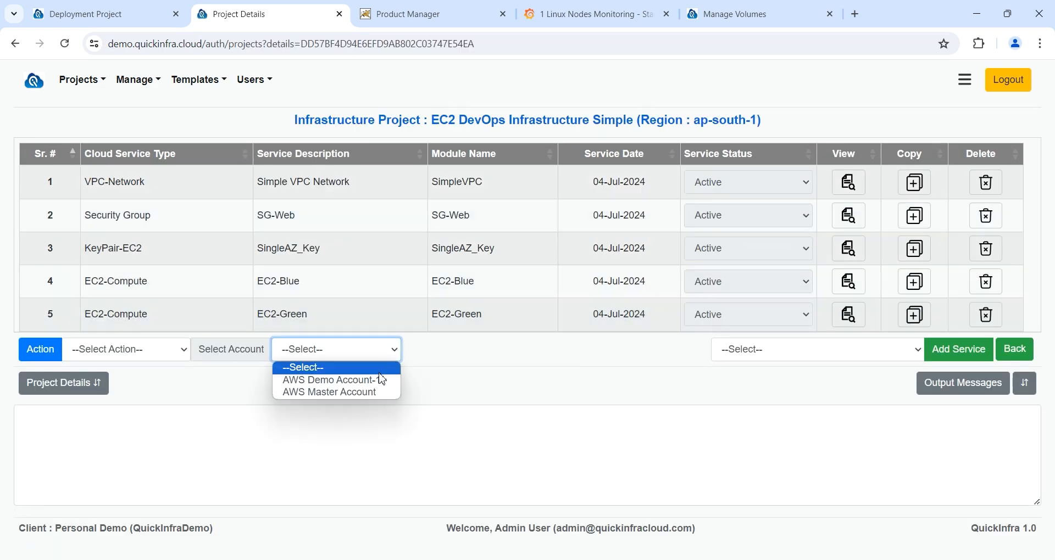
click(382, 380)
click(182, 349)
click(72, 363)
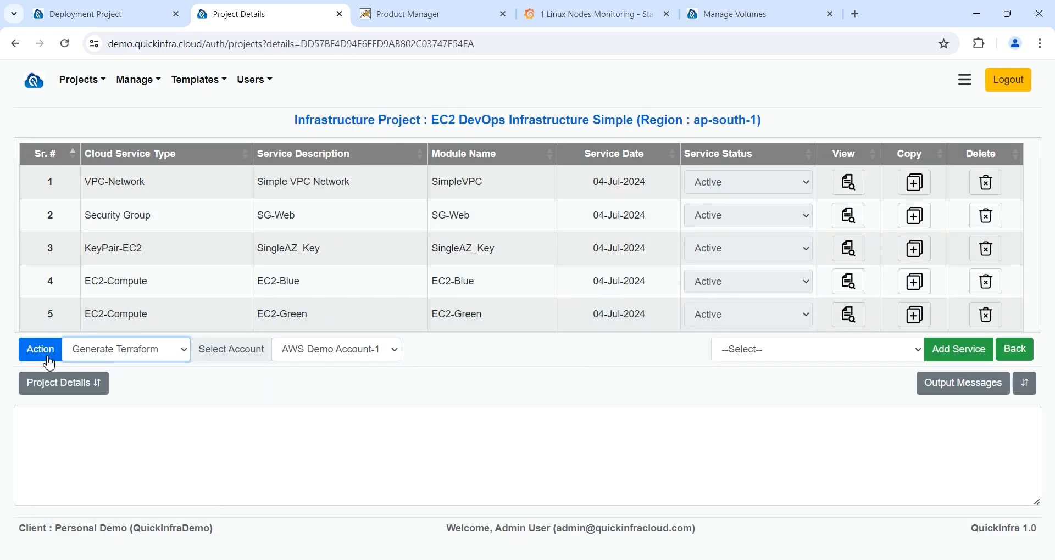
click(48, 356)
click(615, 230)
Step: Run Plan and Create, adding 37 resources
scroll(246, 295, down, 2)
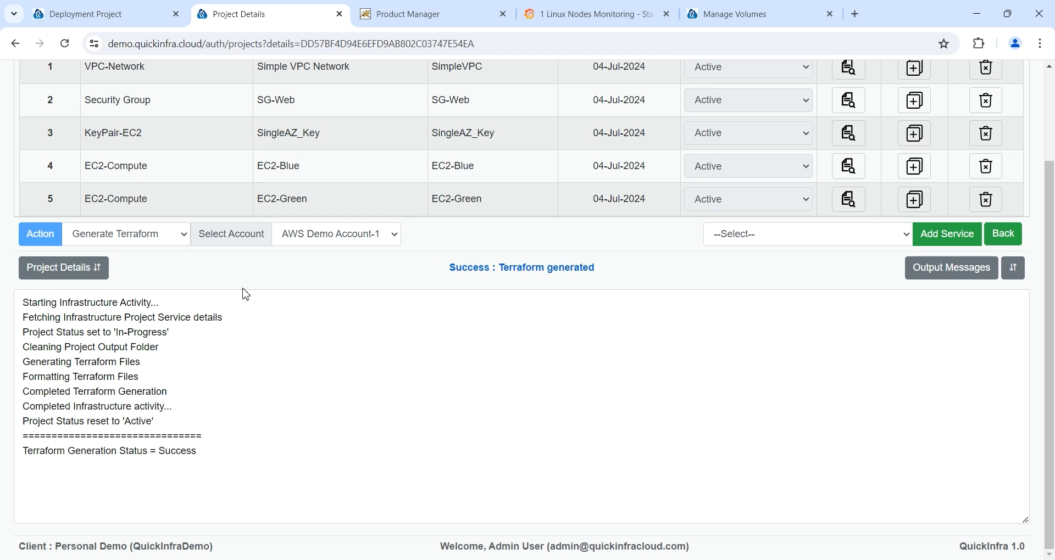
click(149, 237)
click(138, 297)
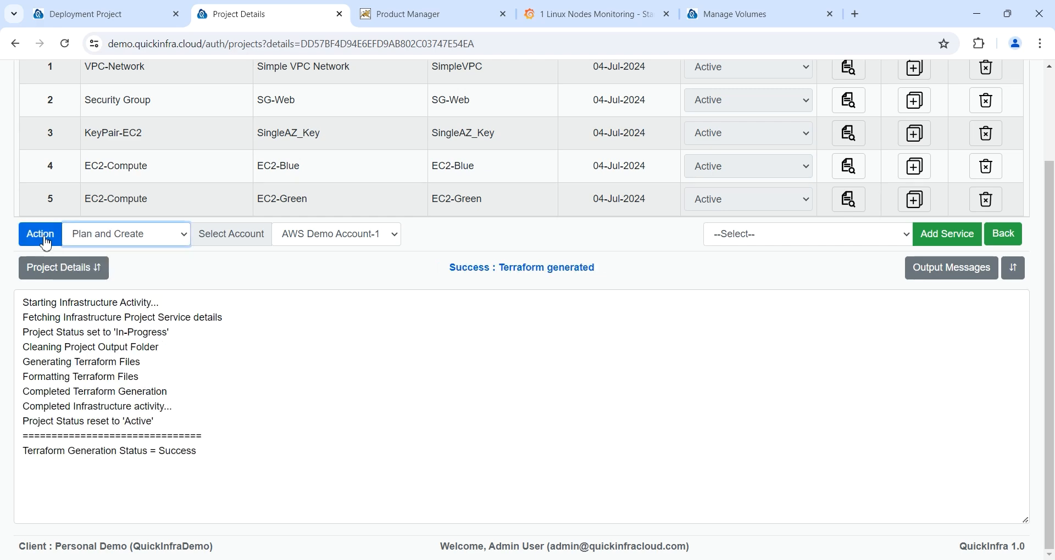
click(45, 239)
click(614, 234)
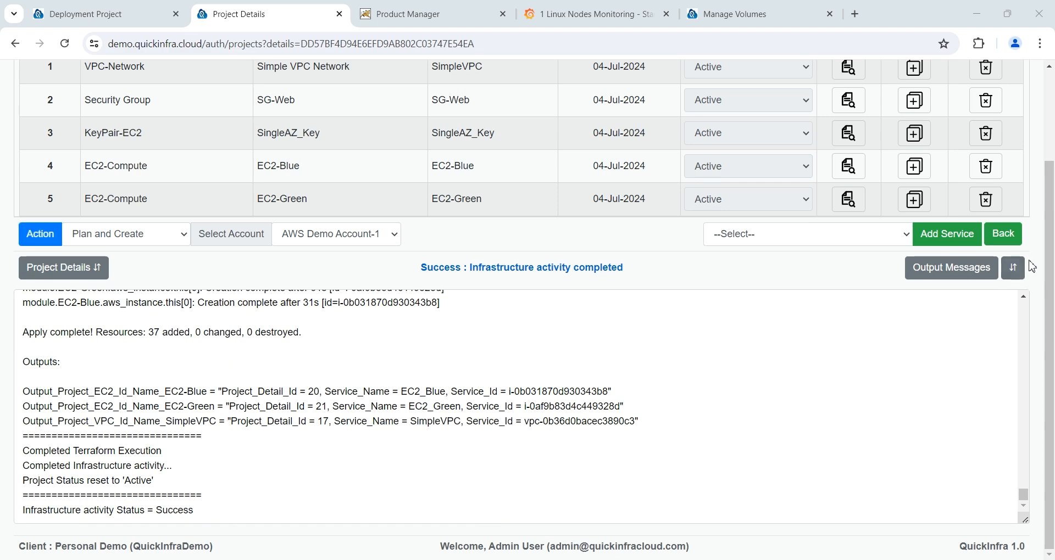
click(1002, 236)
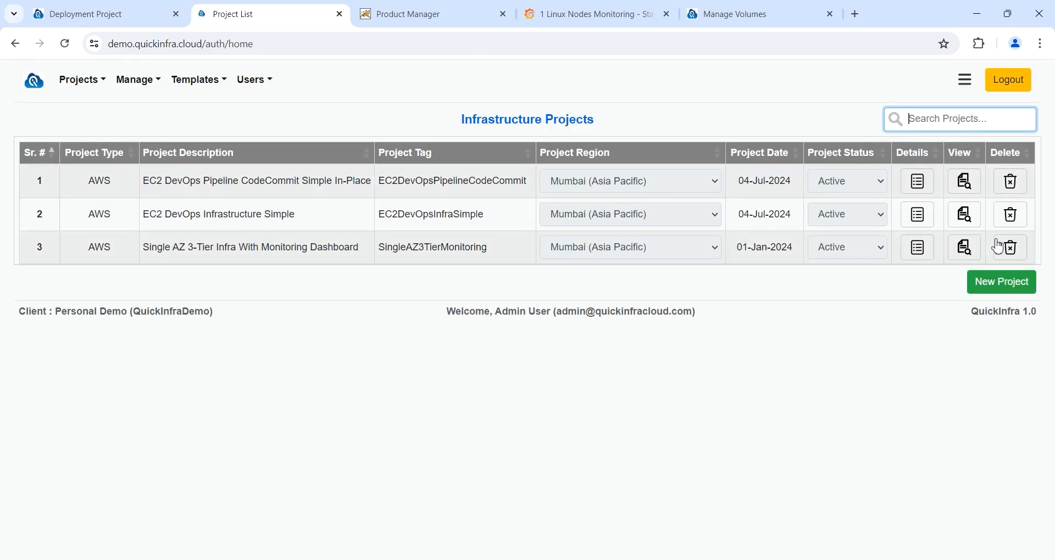
Step: Fetch AWS Demo Account-1 VM instances for EC2 DevOps Infra Simple, showing EC2_Blue and EC2_Green running
click(128, 84)
click(179, 136)
click(244, 159)
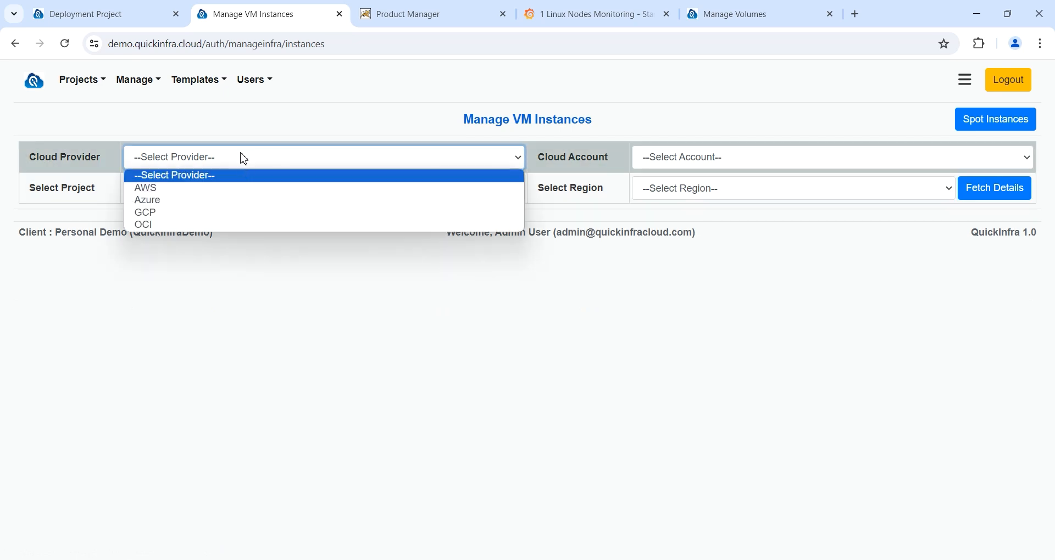
click(233, 189)
click(712, 160)
click(710, 186)
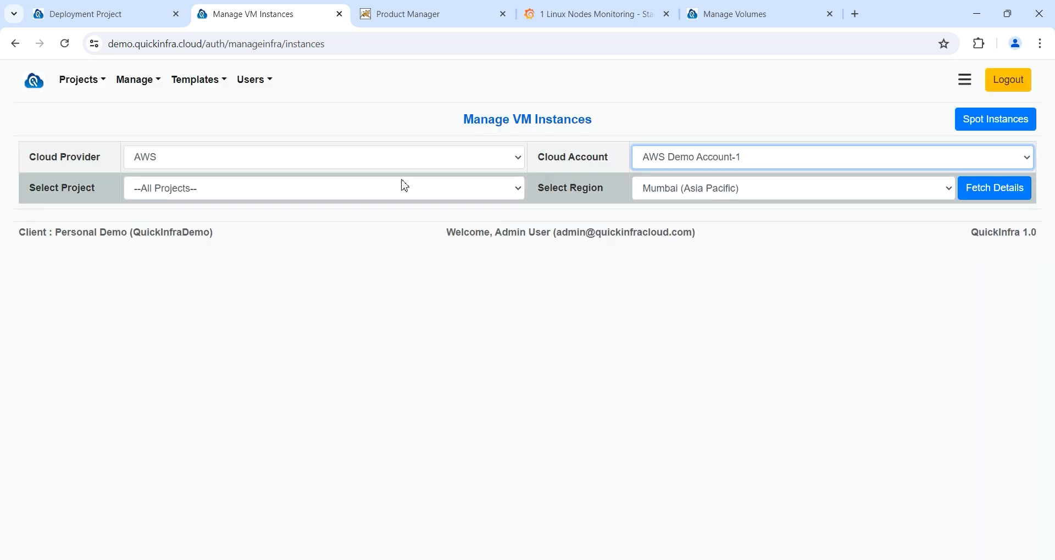
click(405, 186)
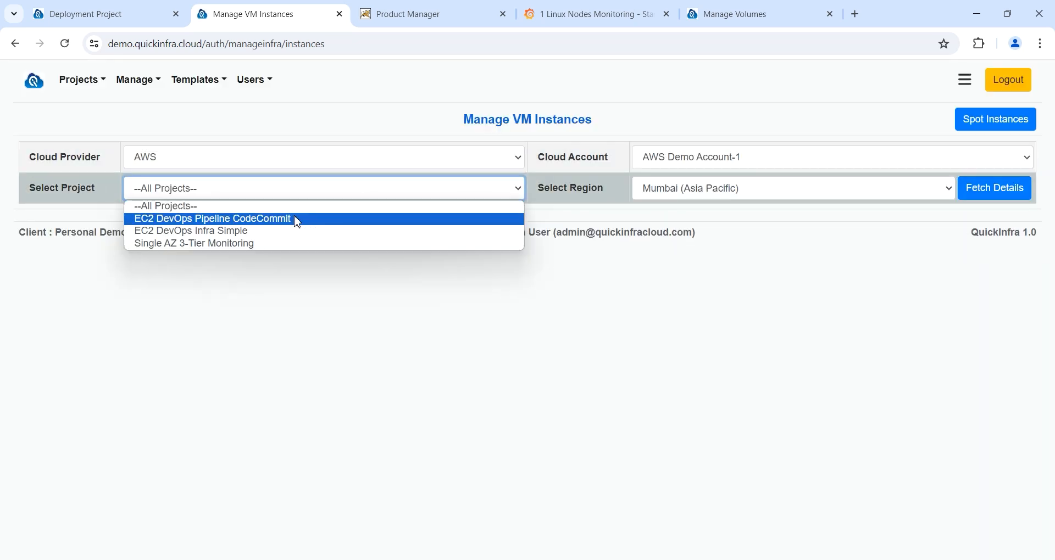
click(246, 235)
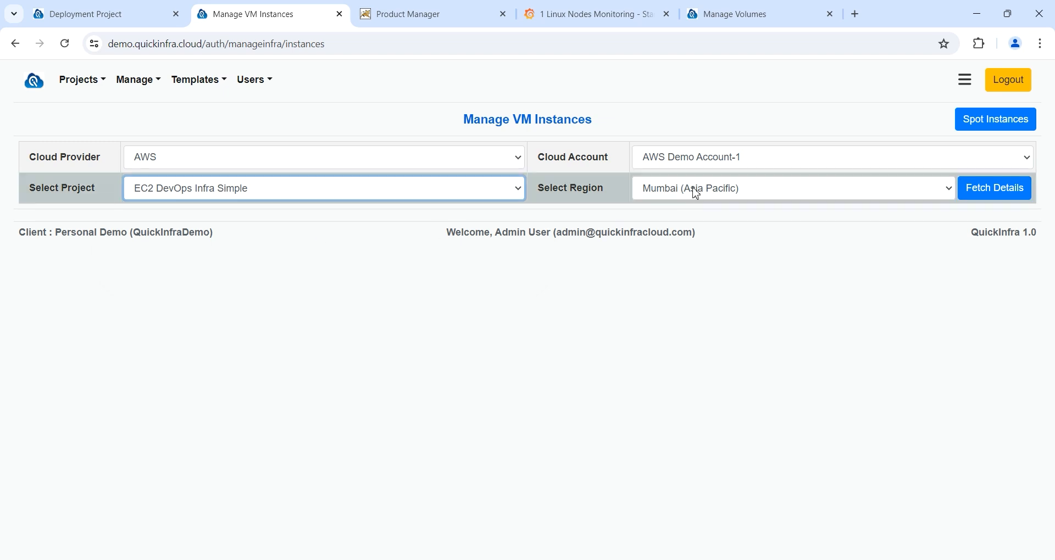
click(992, 190)
click(674, 236)
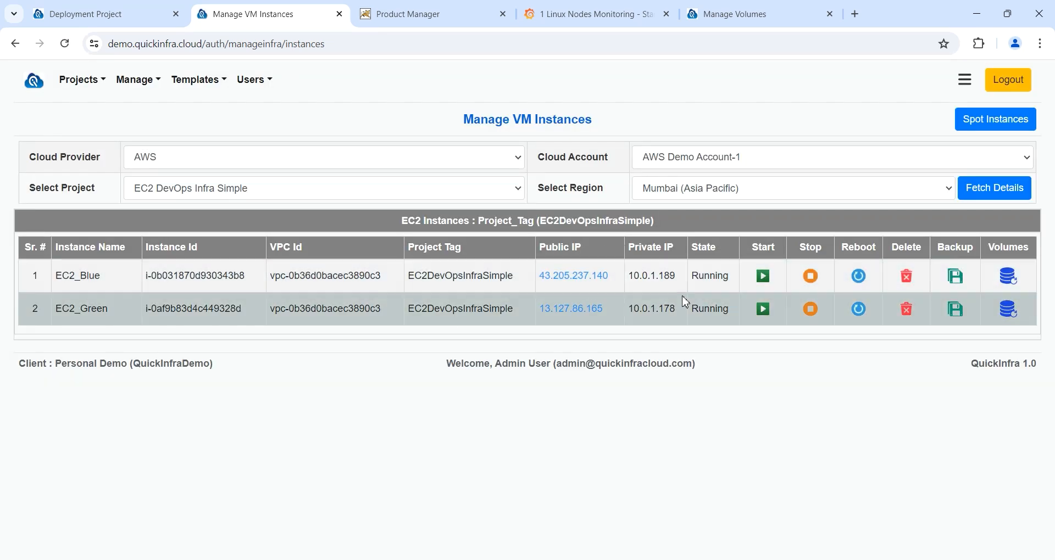
Step: Leave the deployment project details in the other tab for the project menu
click(138, 14)
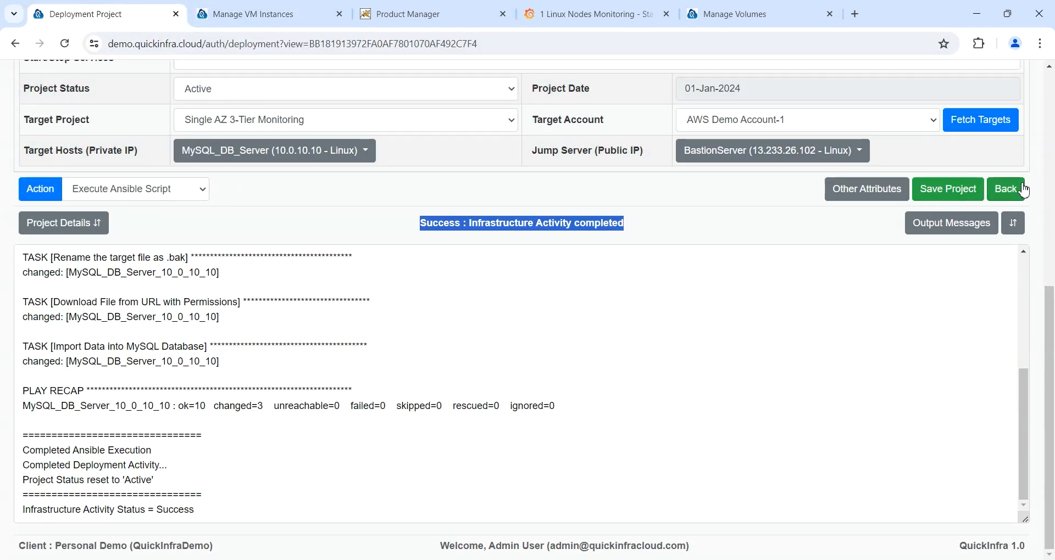
click(1006, 189)
click(64, 83)
Step: Generate Terraform for the EC2 DevOps Pipeline CodeCommit project using AWS Demo Account-1
click(88, 130)
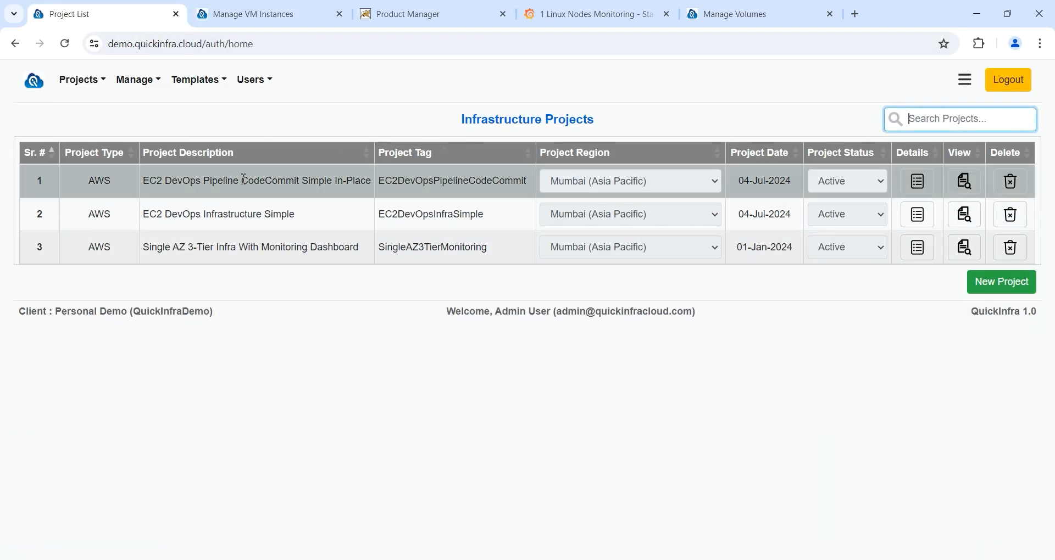
drag(532, 183, 363, 178)
click(926, 183)
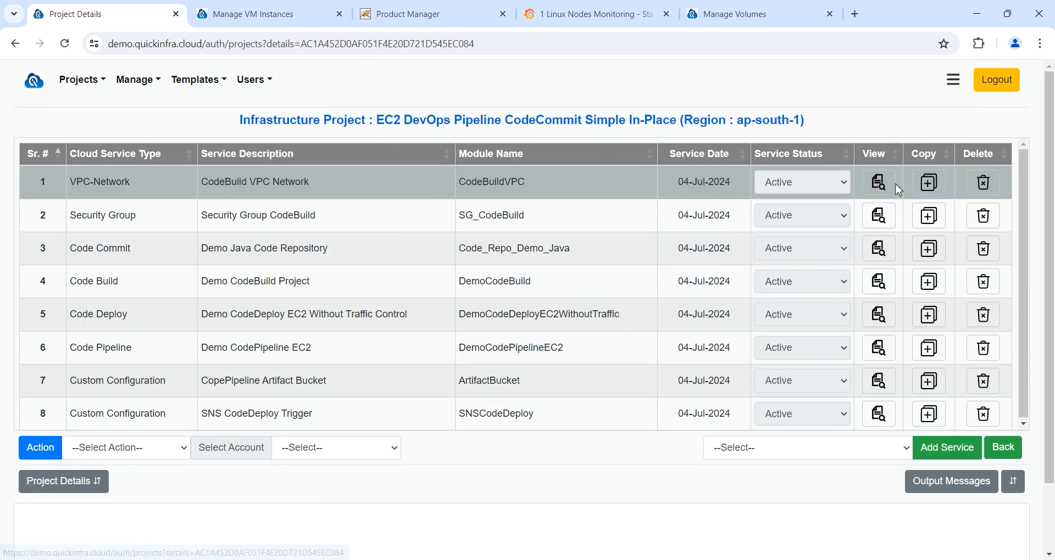
click(354, 448)
click(356, 482)
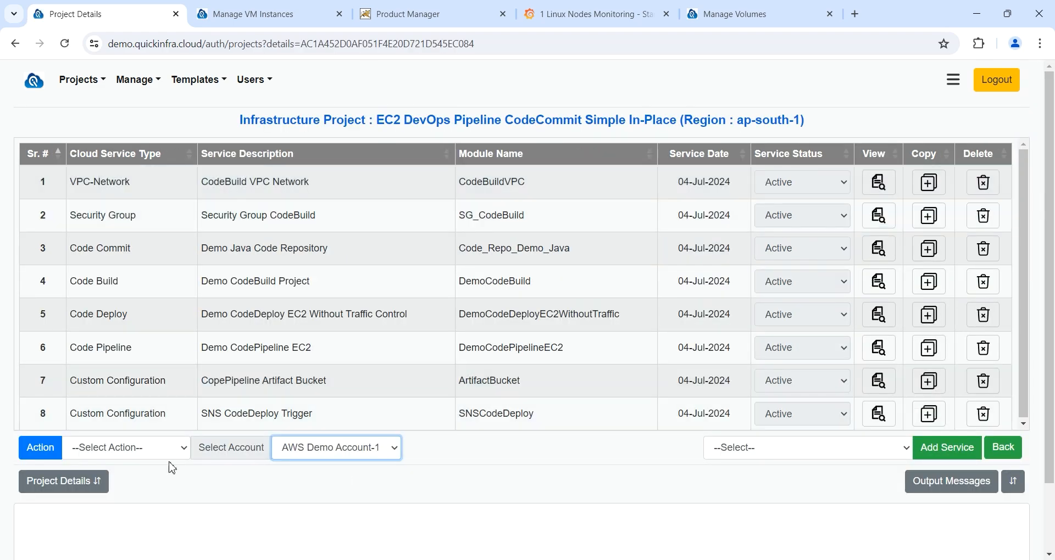
click(171, 455)
click(137, 317)
click(49, 453)
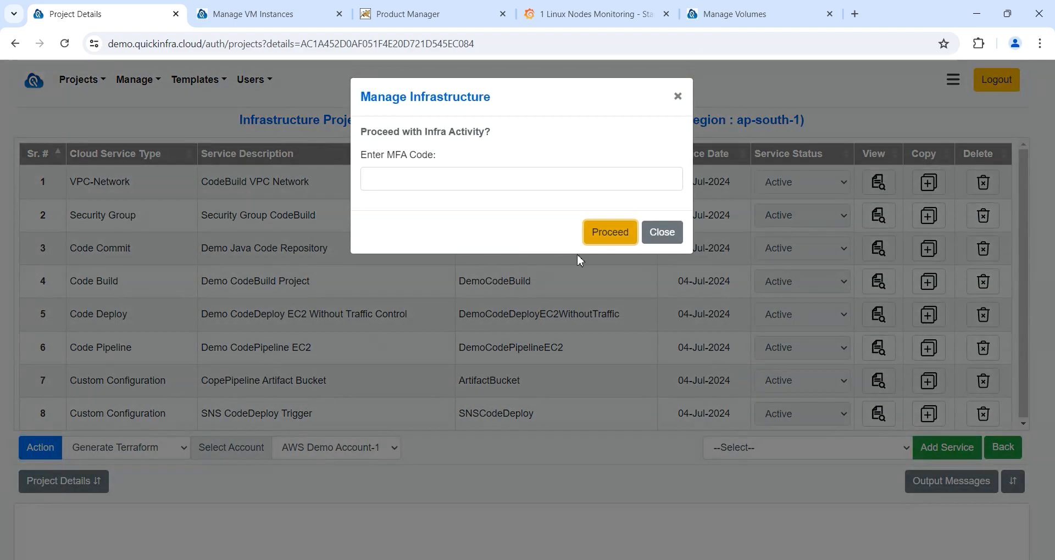
click(606, 232)
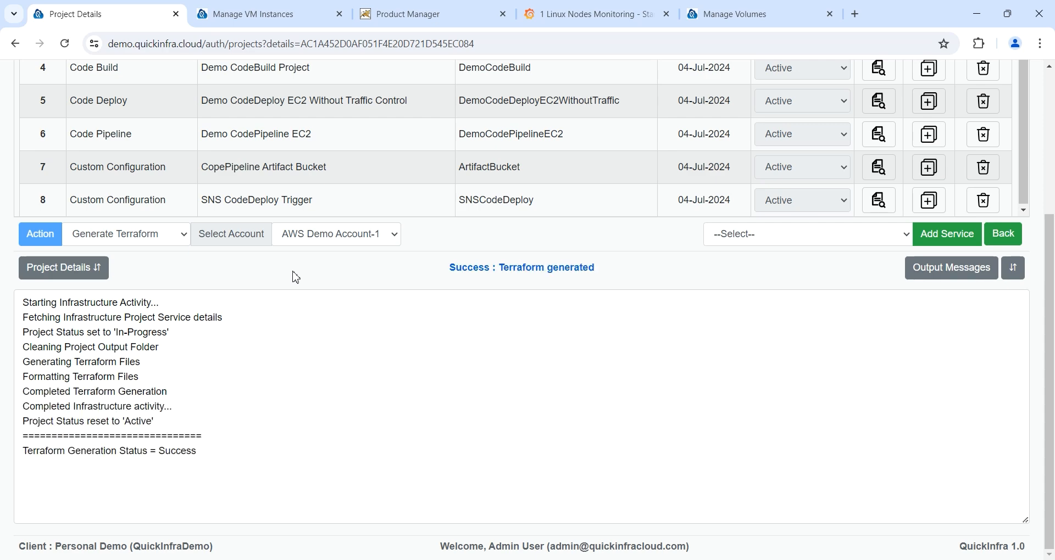
Step: Attempt Create Infrastructure, which fails with a stale saved-plan error
click(168, 244)
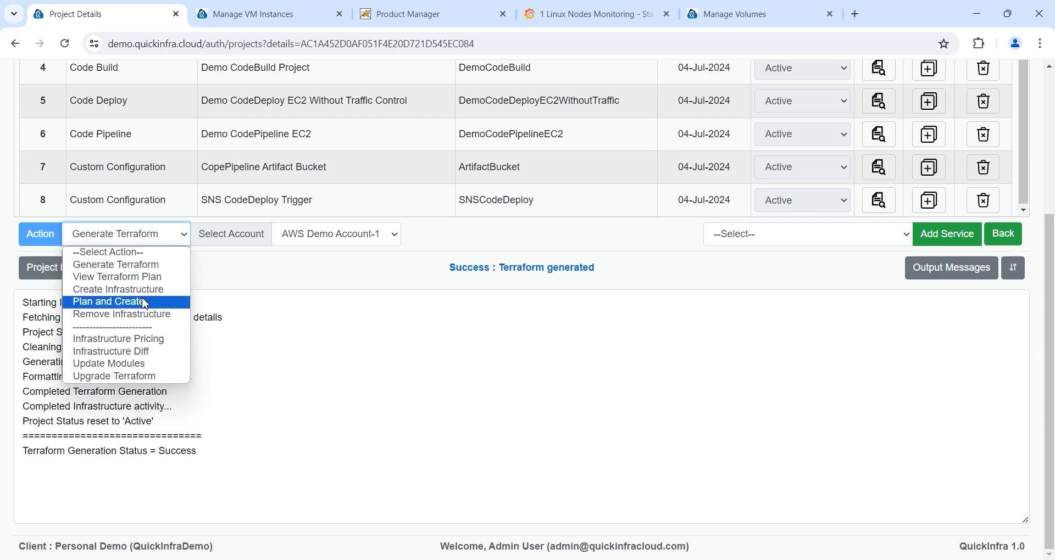
click(118, 289)
click(45, 246)
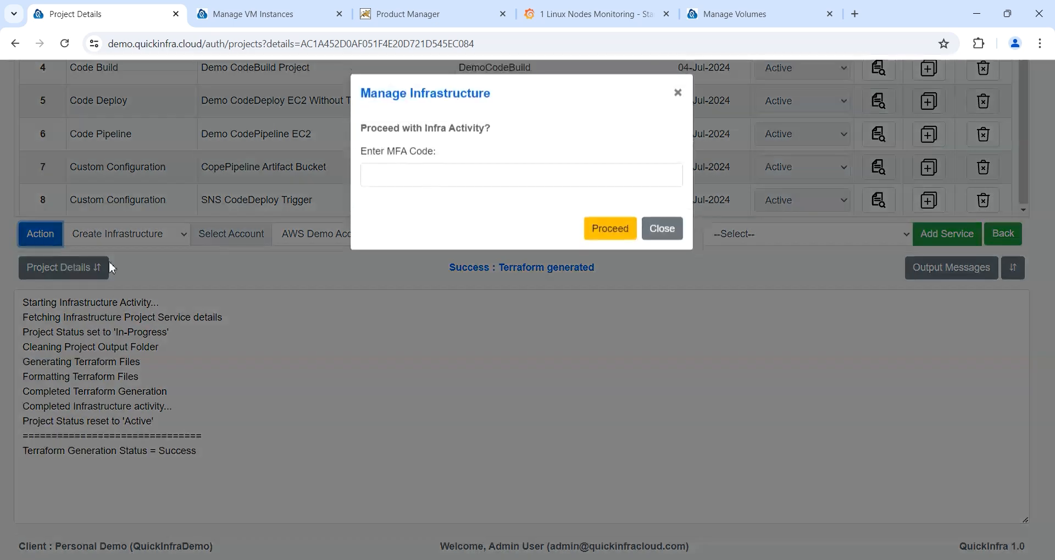
click(614, 232)
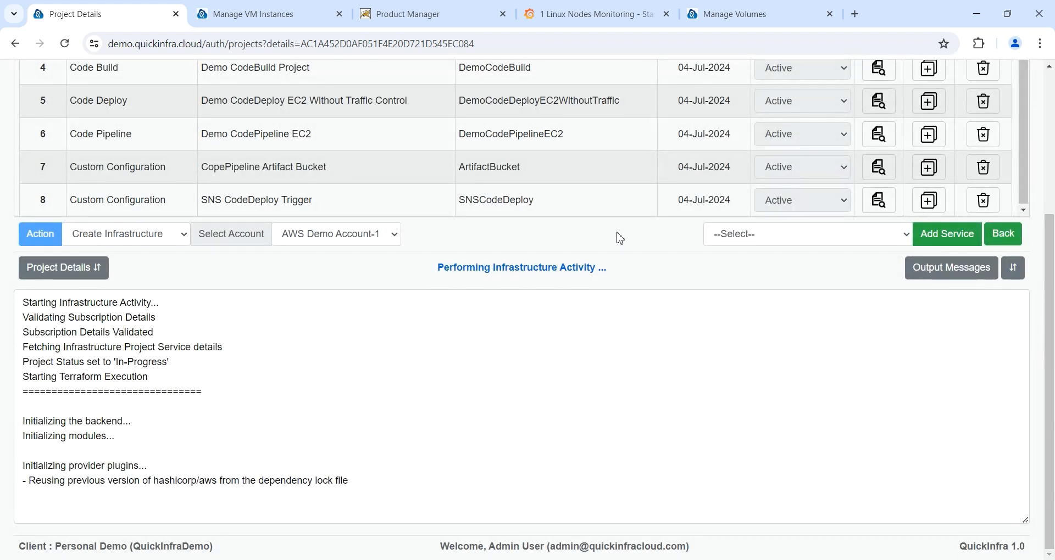
Step: Start a Plan and Create run for the project instead
scroll(565, 182, up, 1)
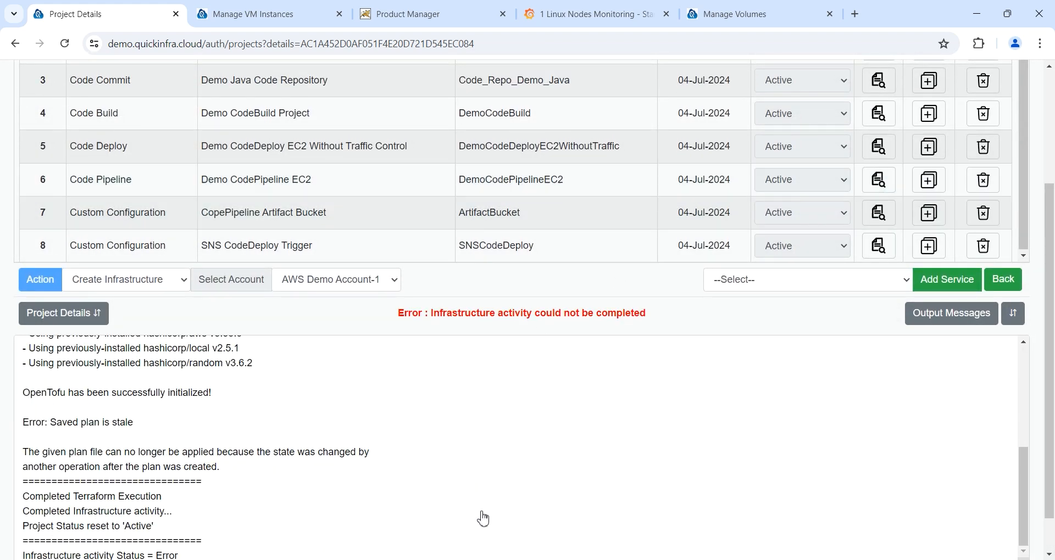
click(148, 280)
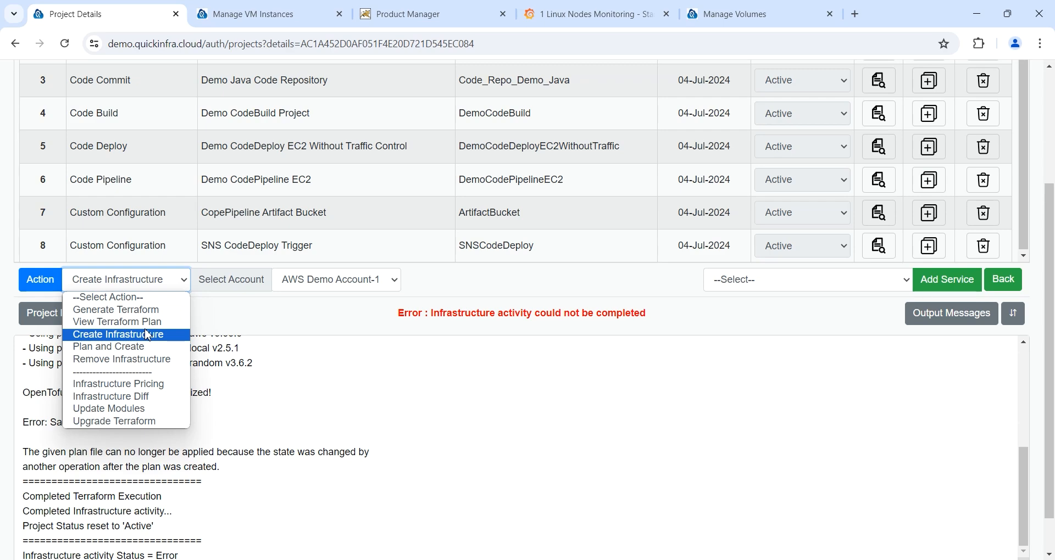
click(110, 347)
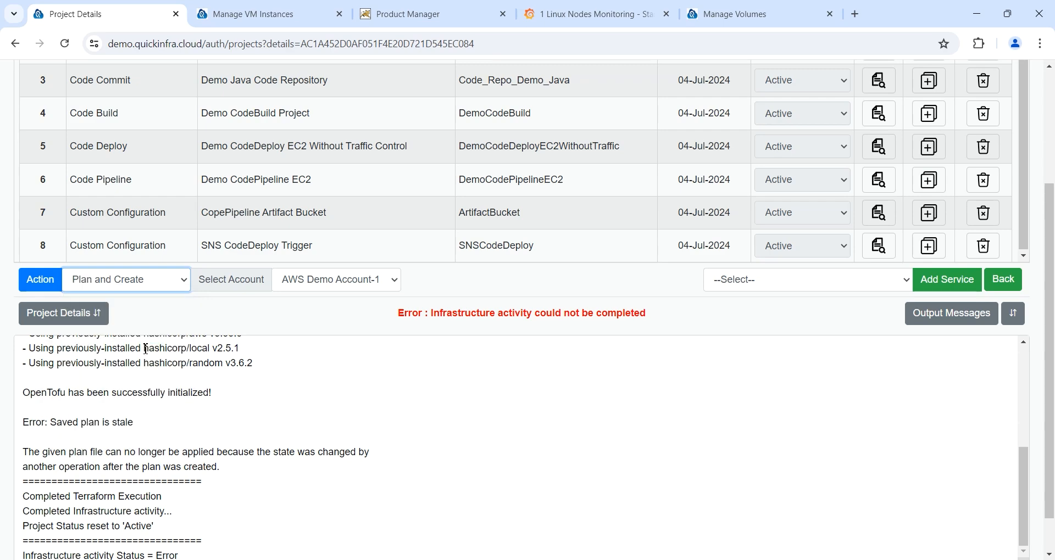
click(49, 285)
click(607, 225)
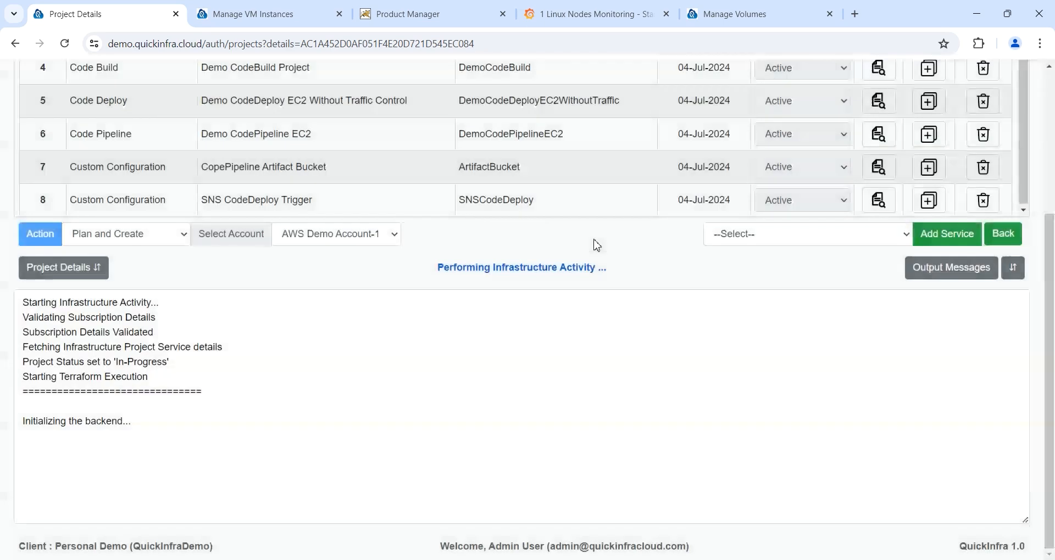
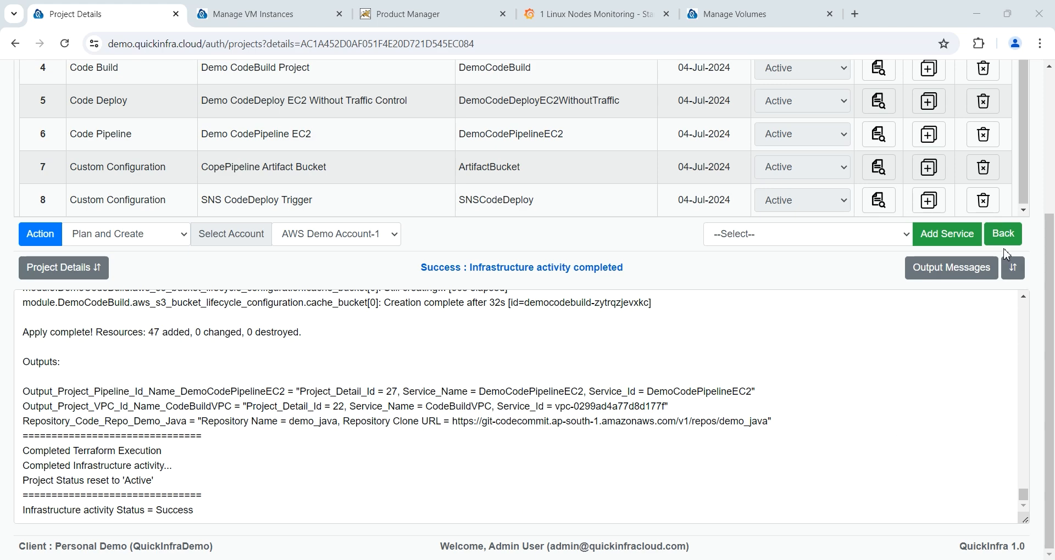
Step: Leave the finished Plan and Create run's project details for the Infrastructure Projects list
click(1003, 234)
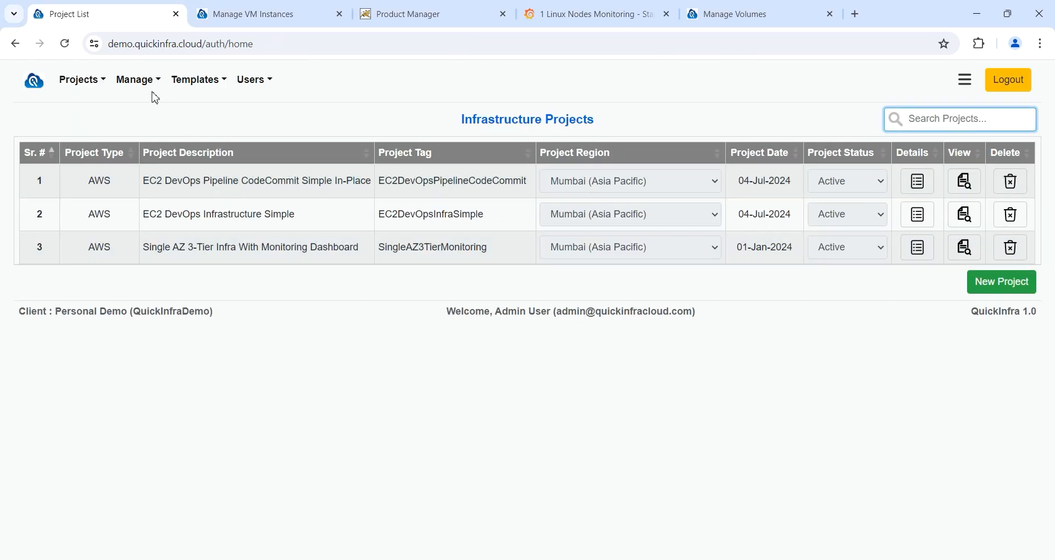
Step: Fetch the CI/CD pipelines for AWS on AWS Demo Account-1, confirming the MFA prompt
click(87, 80)
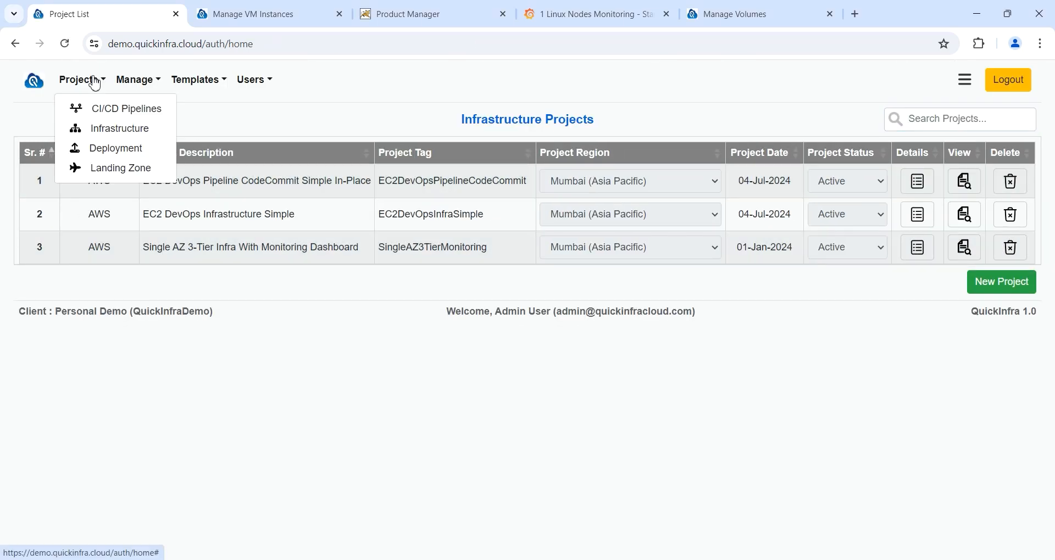
click(112, 114)
click(212, 157)
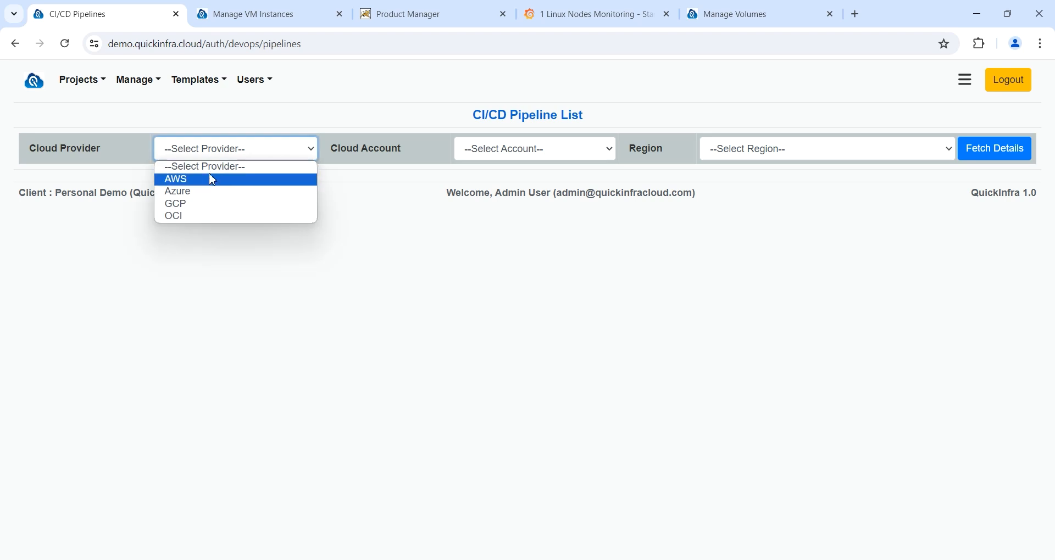
click(212, 181)
click(563, 148)
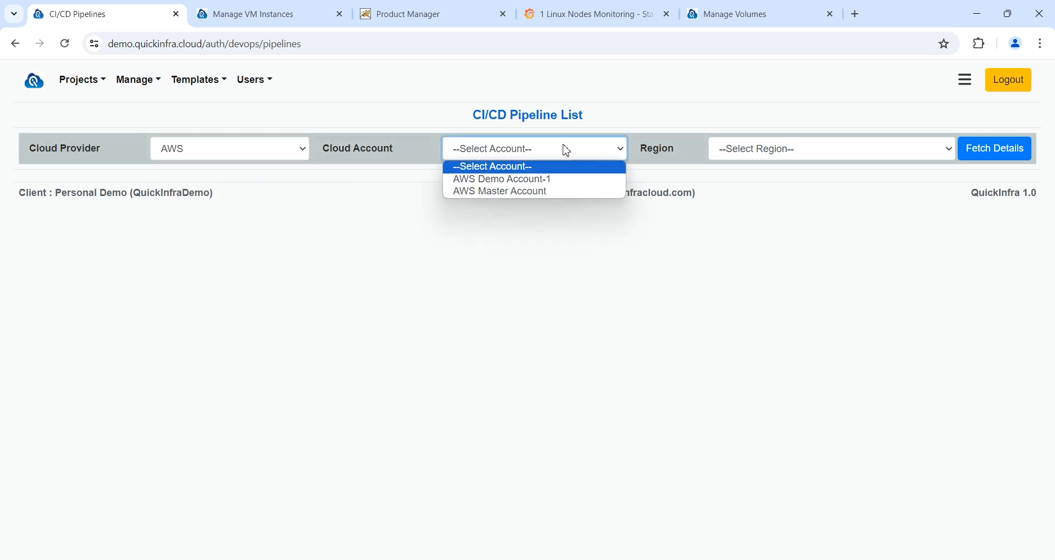
click(550, 181)
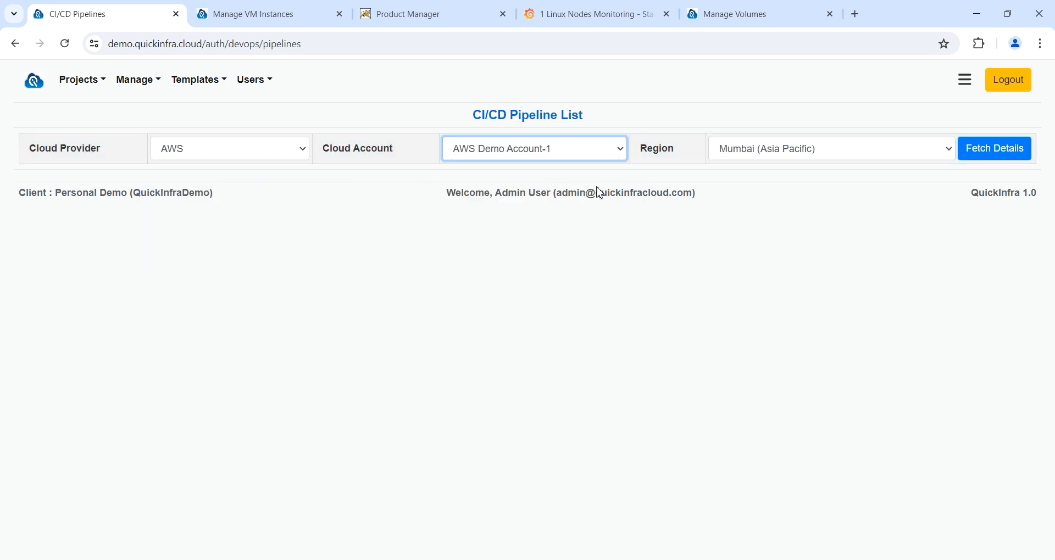
click(1000, 151)
click(614, 230)
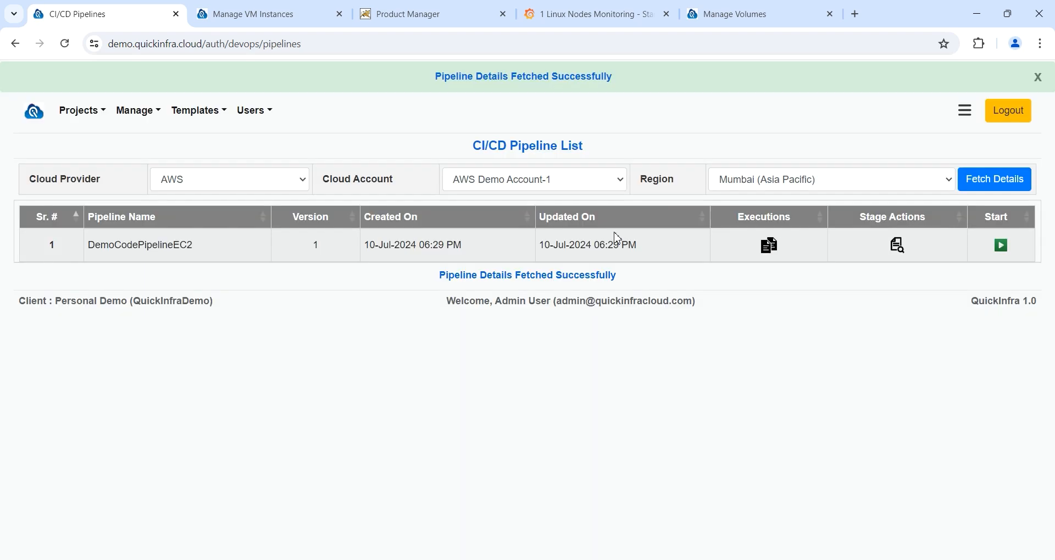
Step: View DemoCodePipelineEC2's execution history and check that its run is InProgress
drag(209, 254, 85, 244)
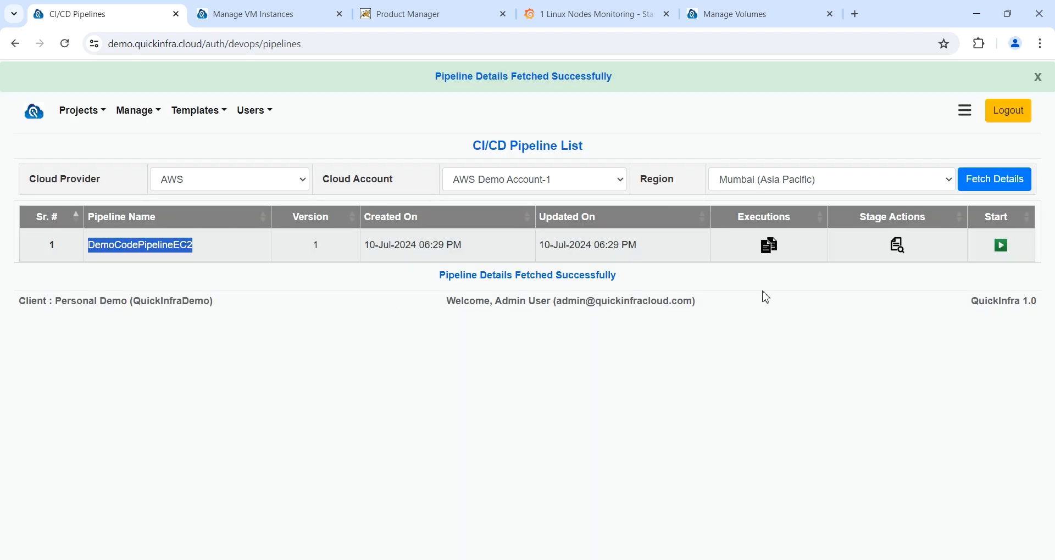
click(768, 248)
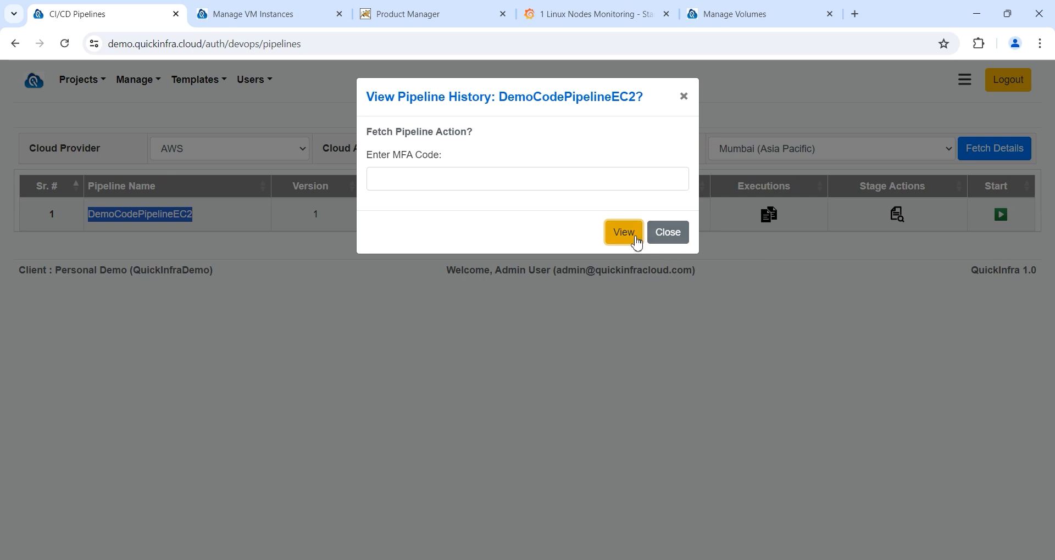
click(635, 242)
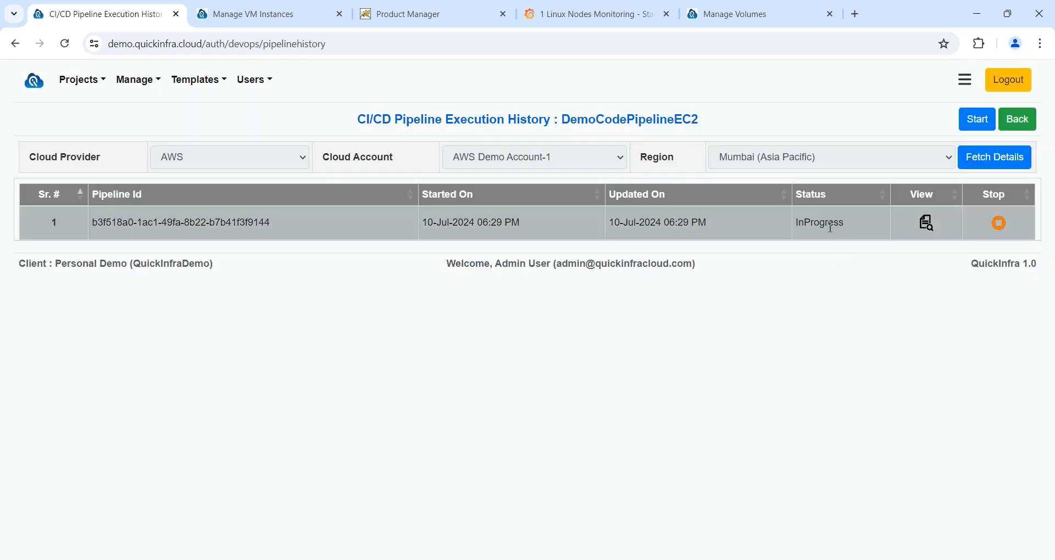
double_click(822, 224)
click(813, 371)
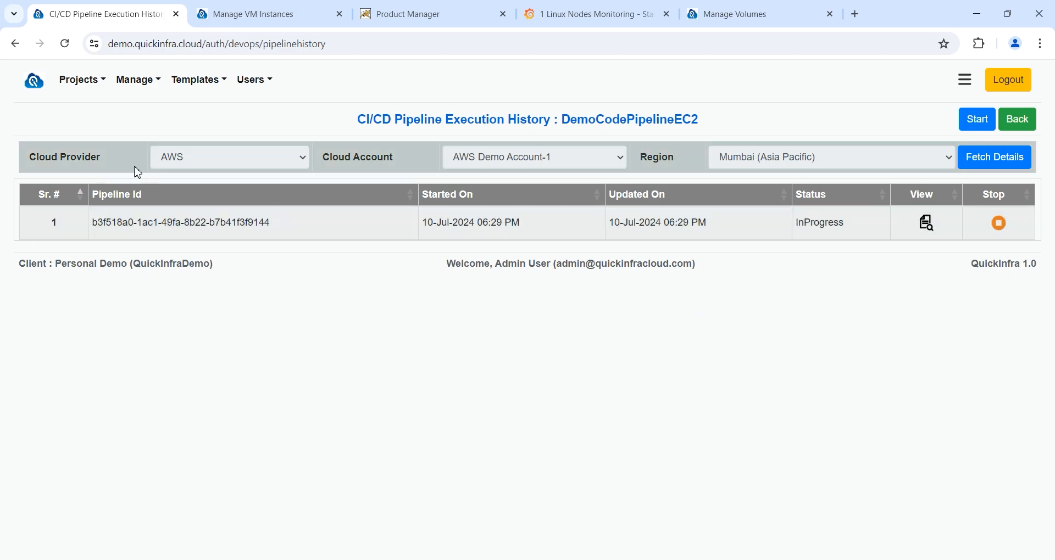
click(104, 84)
Step: Open the EC2 DevOps Pipeline CodeCommit project's services from the infrastructure projects list
click(109, 130)
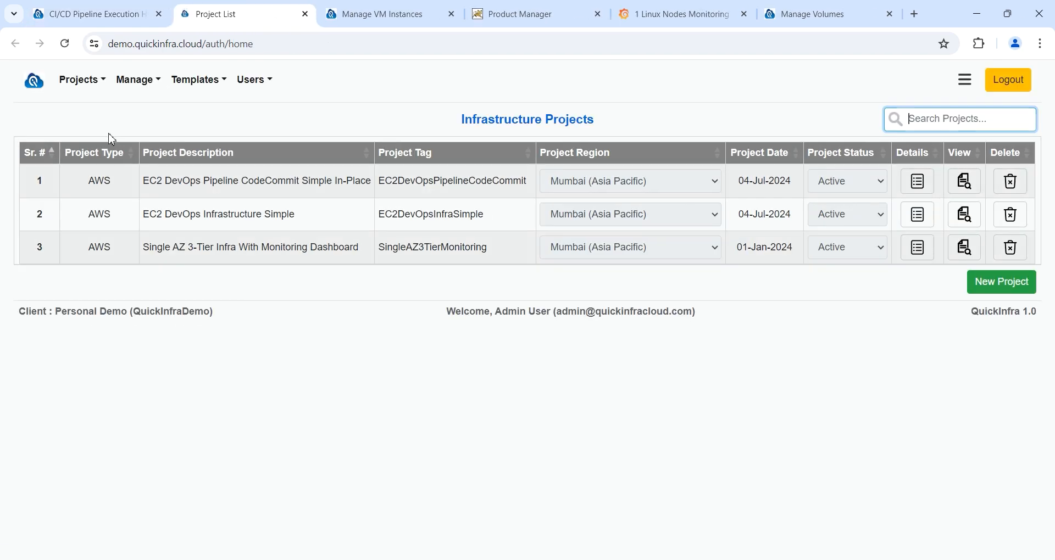
click(924, 187)
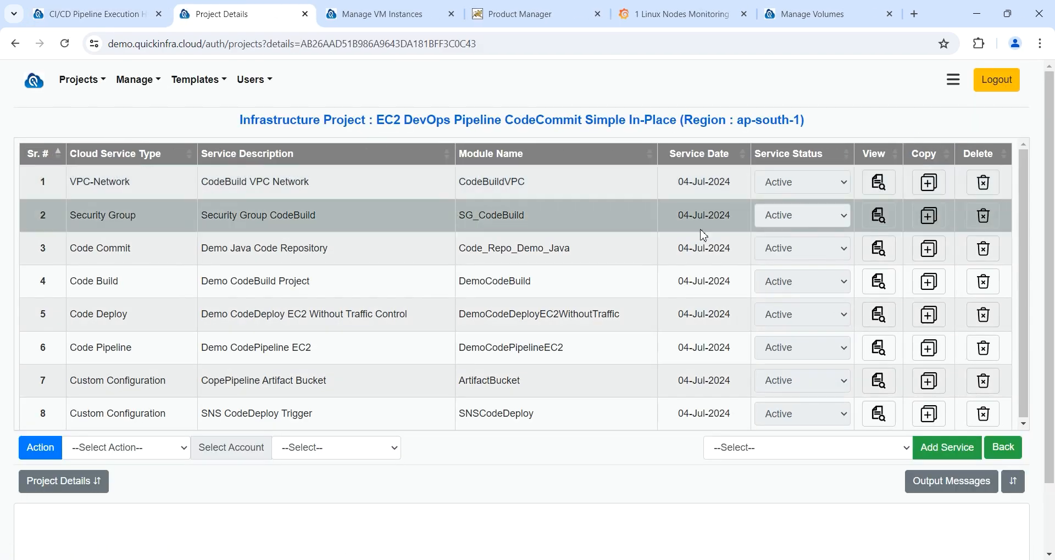
drag(354, 251, 191, 249)
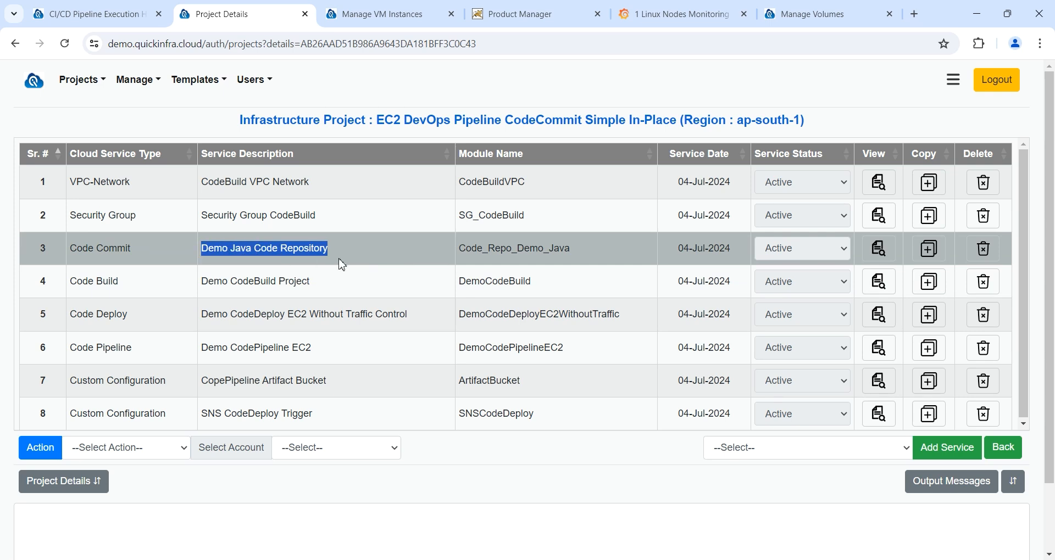
Step: Review the Code Commit settings: repository demo_java, branch master, Create New Repository left off
click(878, 254)
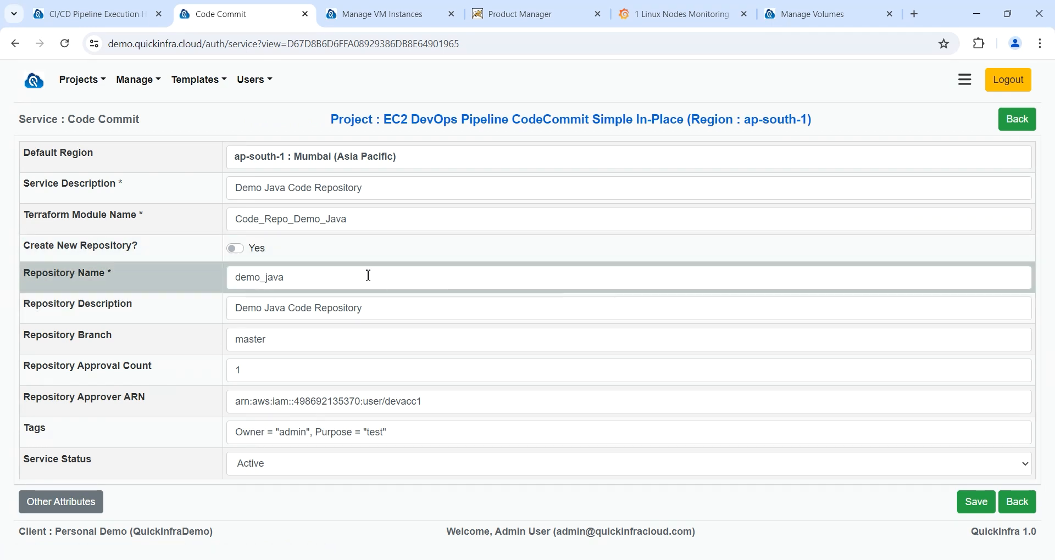
click(237, 250)
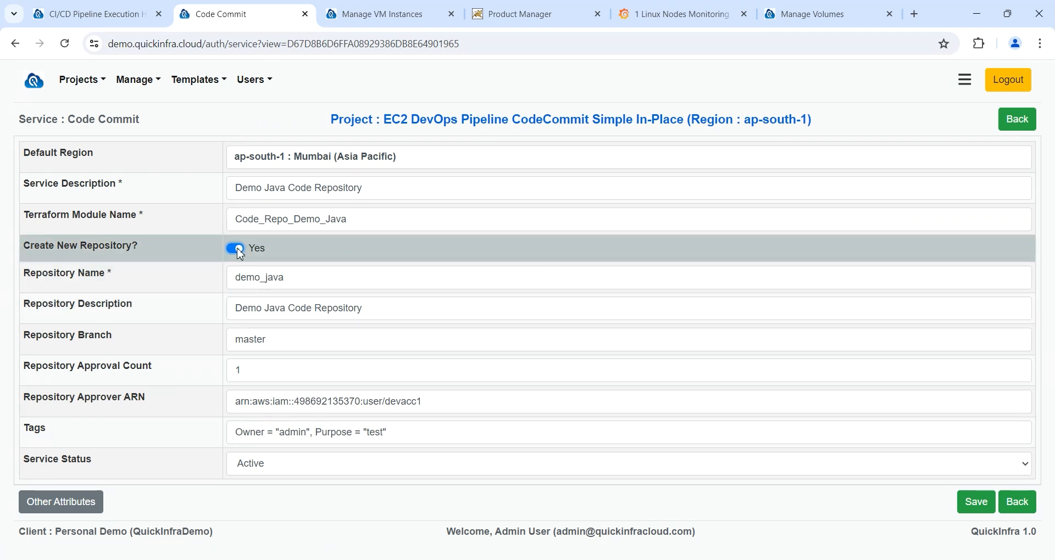
click(238, 250)
drag(313, 280, 208, 282)
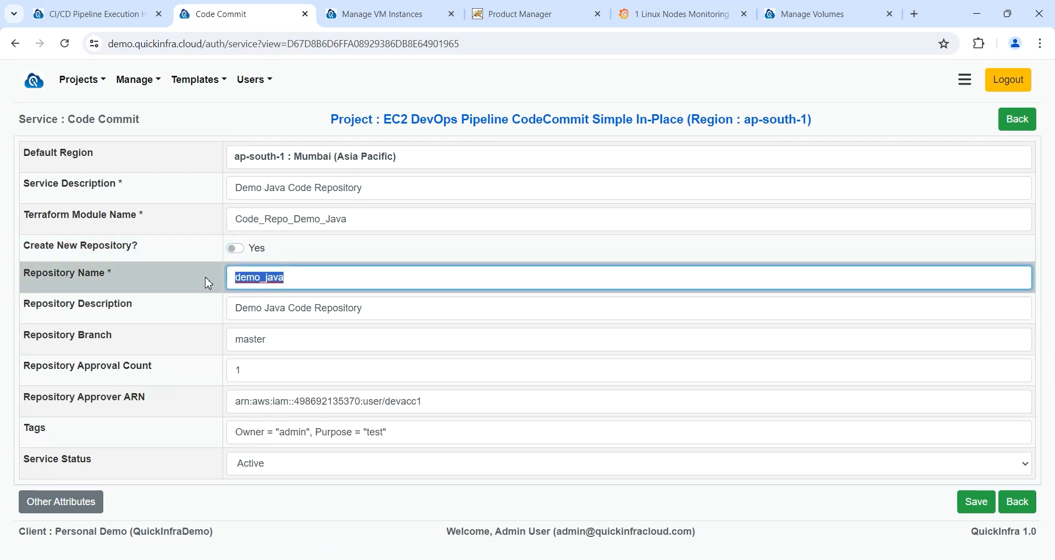
click(165, 337)
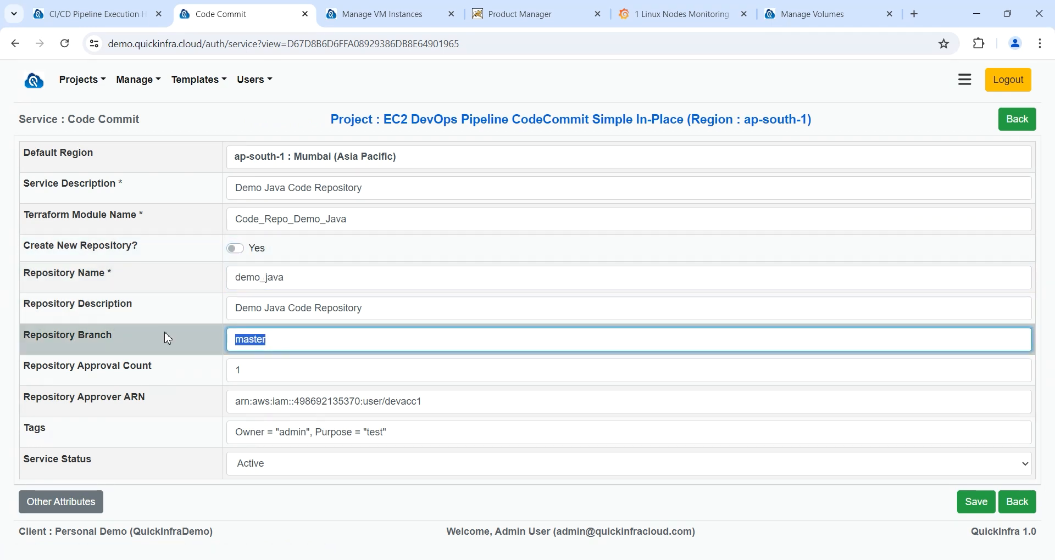
click(460, 401)
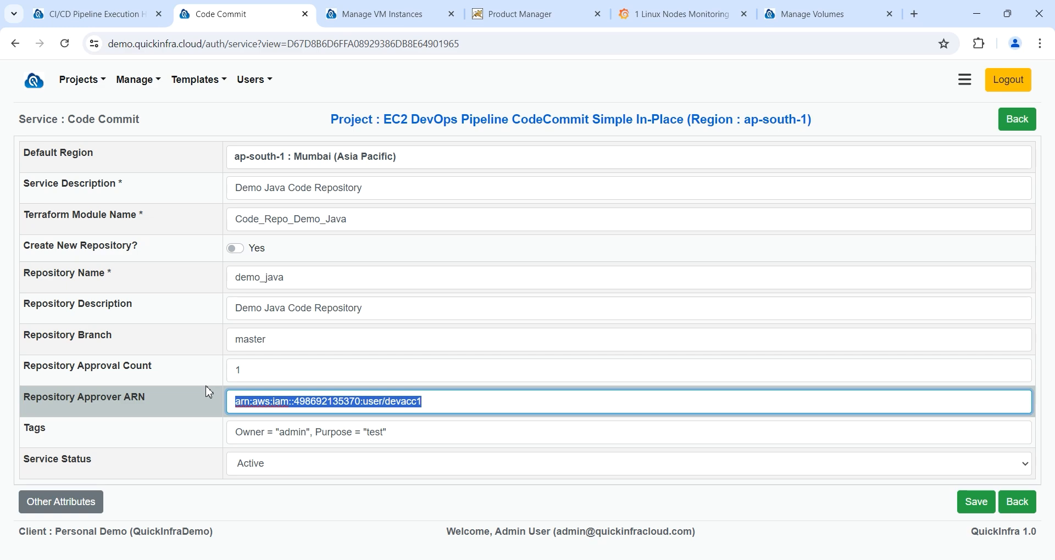
Step: Go back to the services list and open the DemoCodeBuild service settings
click(1017, 502)
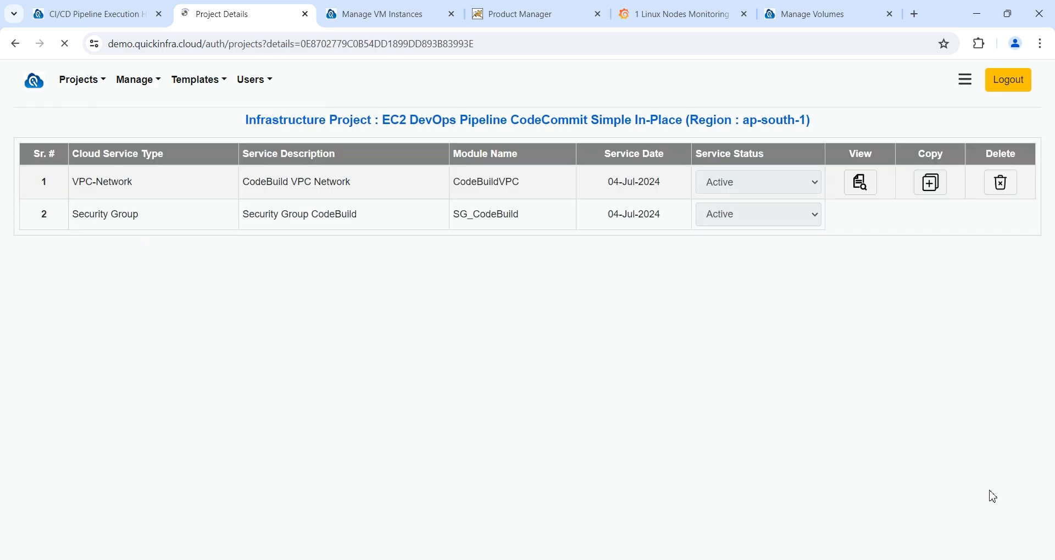
drag(313, 285, 204, 282)
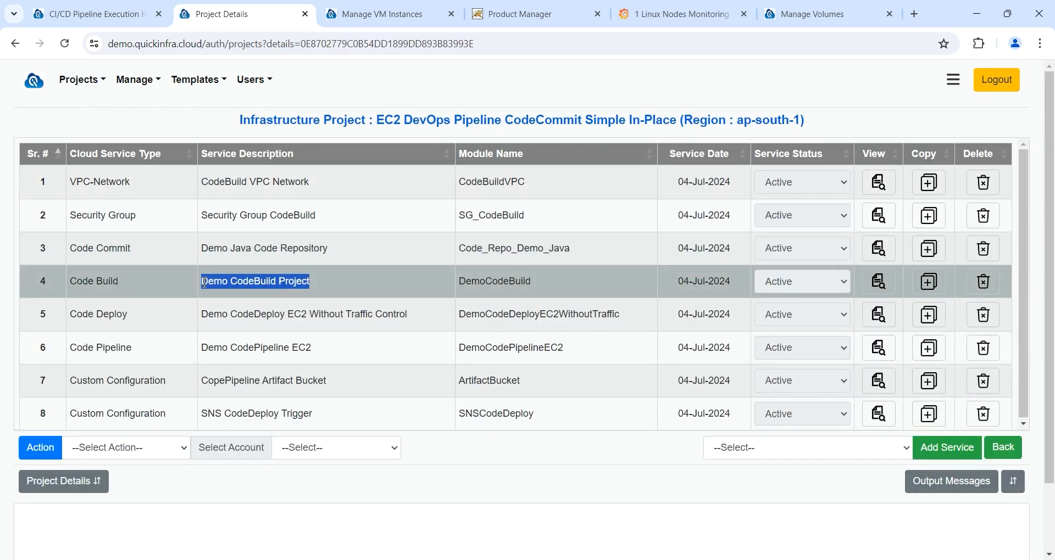
click(877, 282)
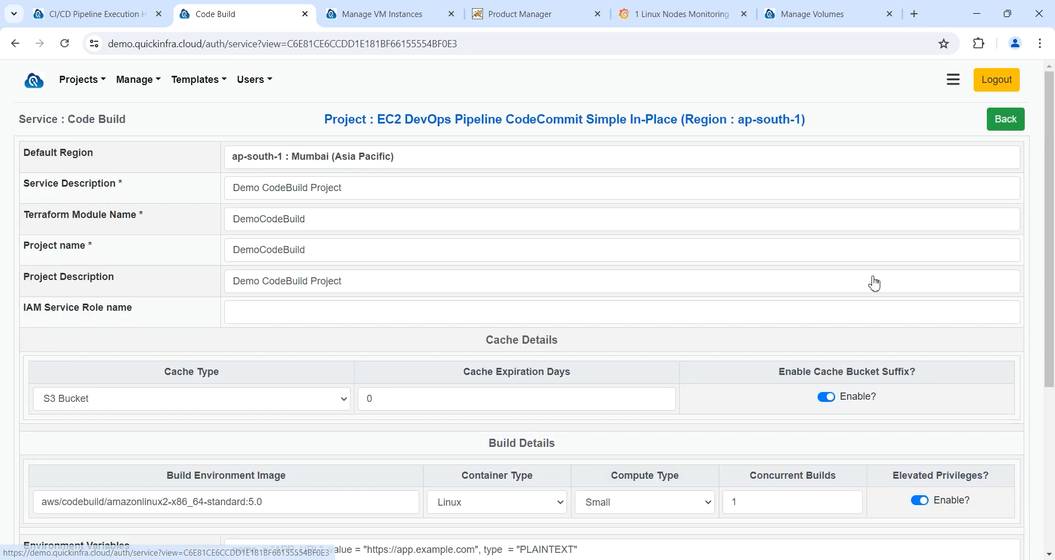
Step: Review the DemoCodeBuild settings, keeping Small compute type, and return to the services list
scroll(671, 388, down, 2)
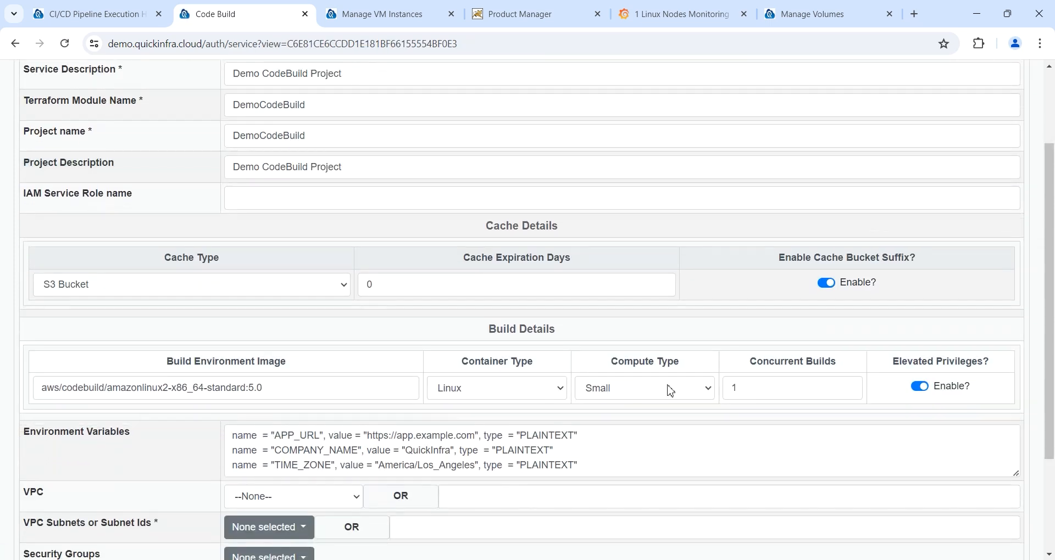
click(670, 388)
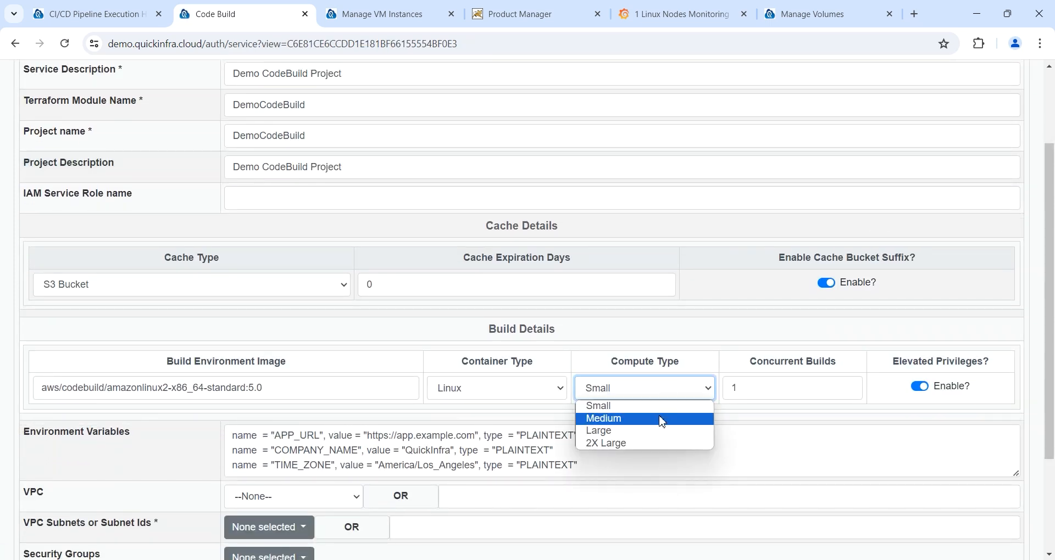
key(Tab)
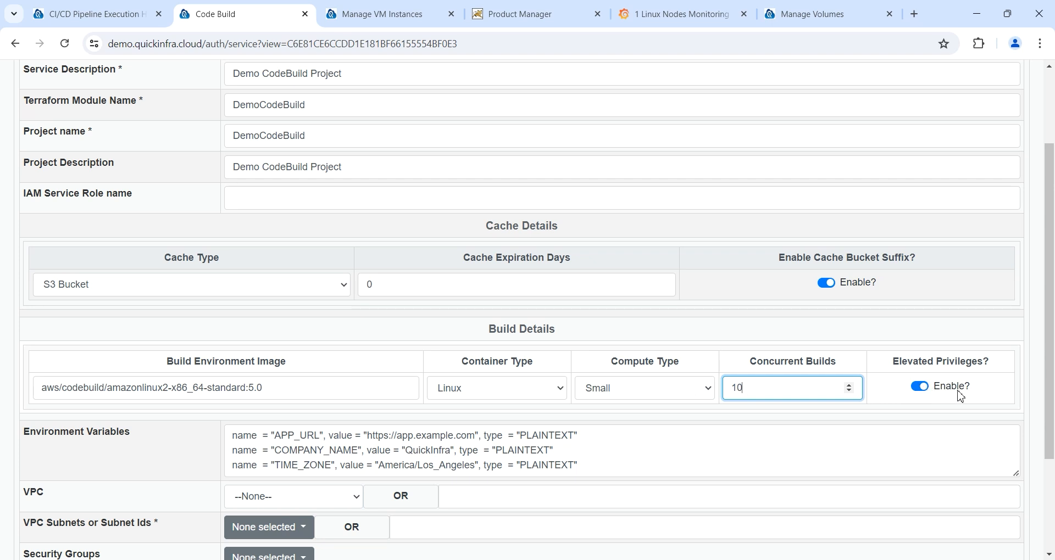
scroll(732, 414, down, 2)
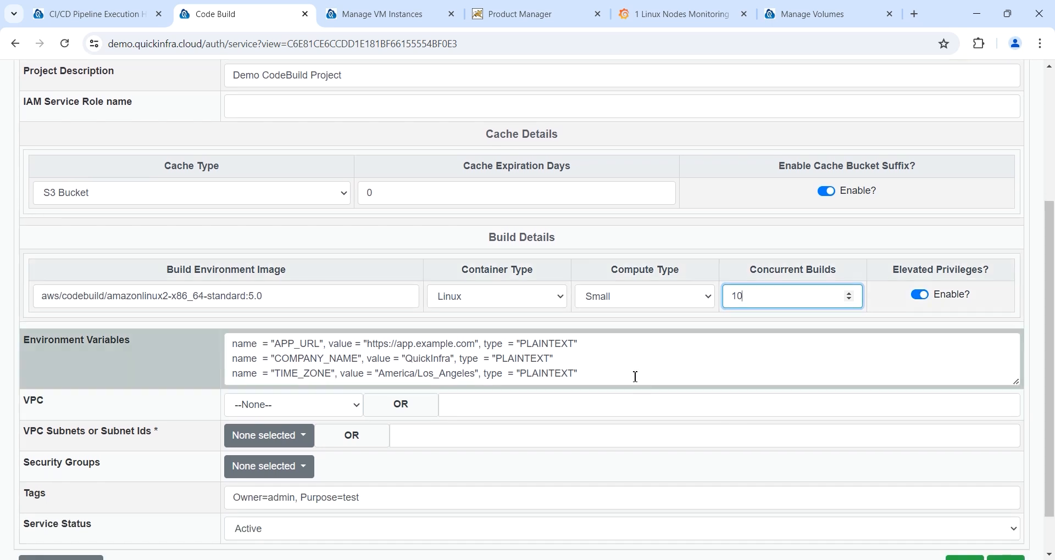
drag(633, 374, 158, 349)
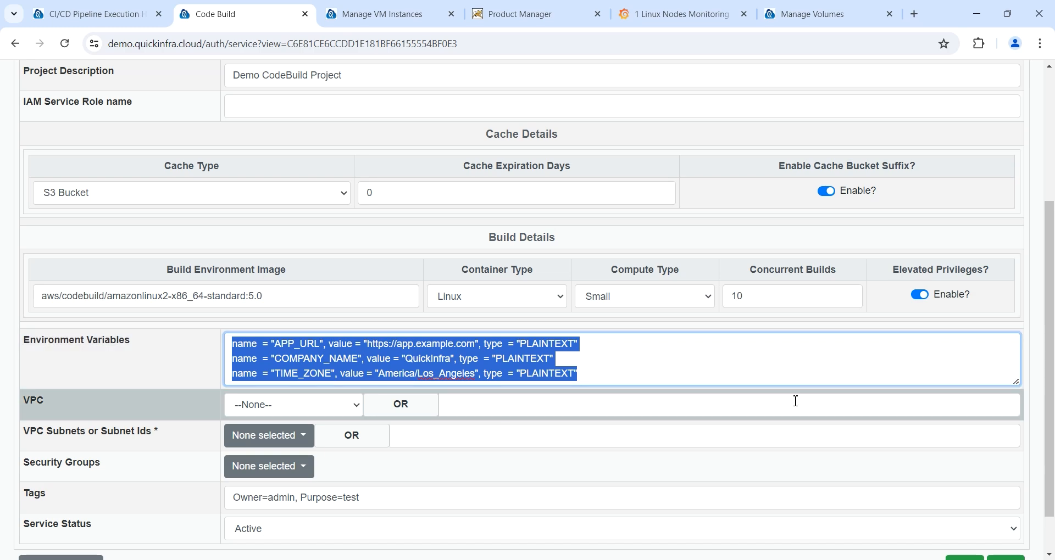
scroll(796, 401, down, 1)
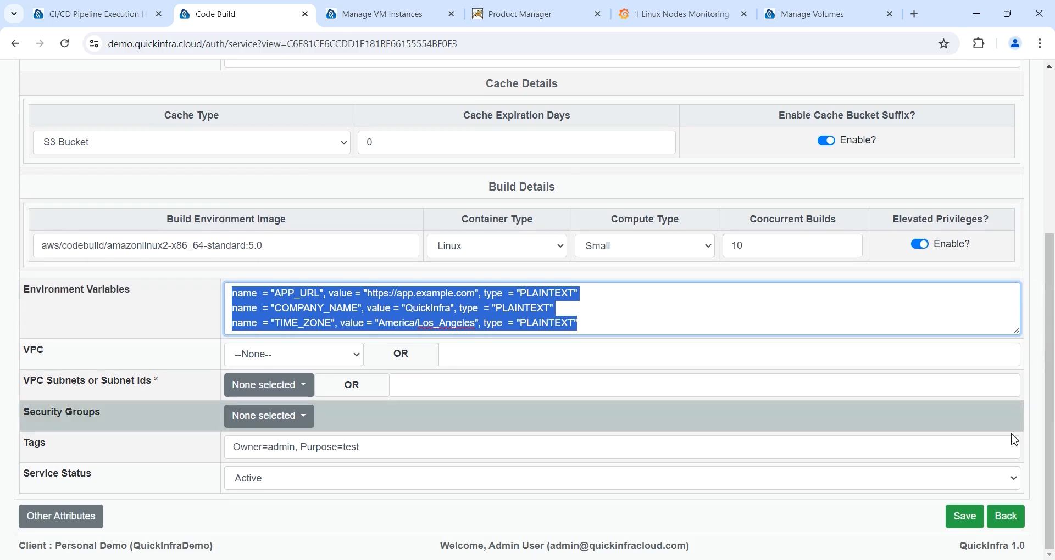
click(1009, 517)
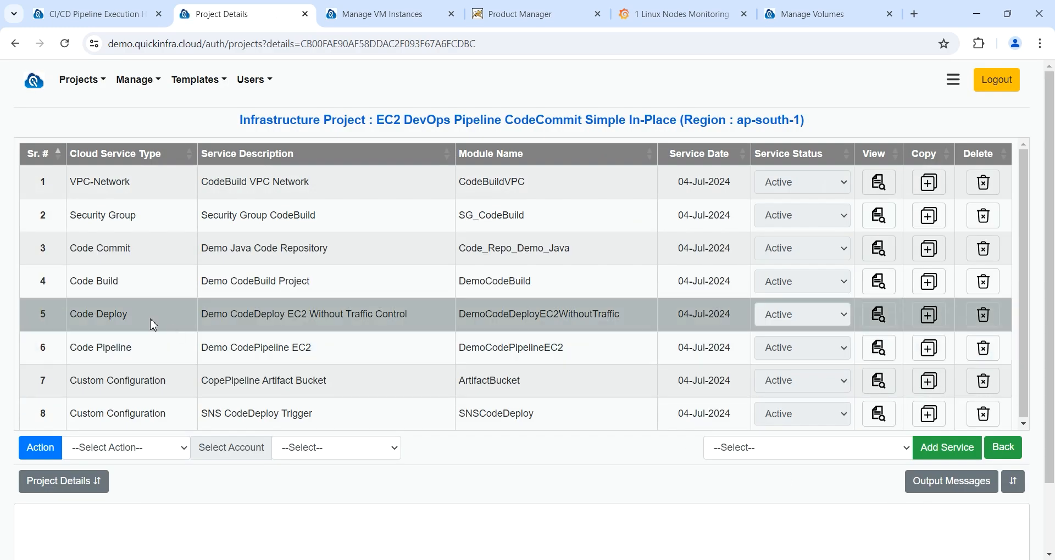
Step: Open the DemoCodeDeployEC2WithoutTraffic Code Deploy settings and inspect the compute platform options
drag(127, 316, 69, 316)
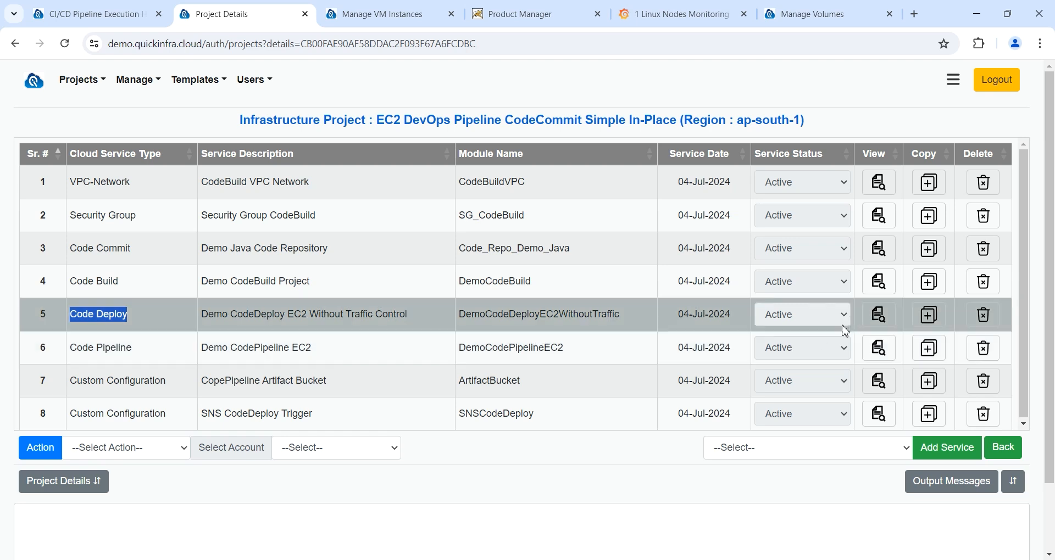
click(878, 316)
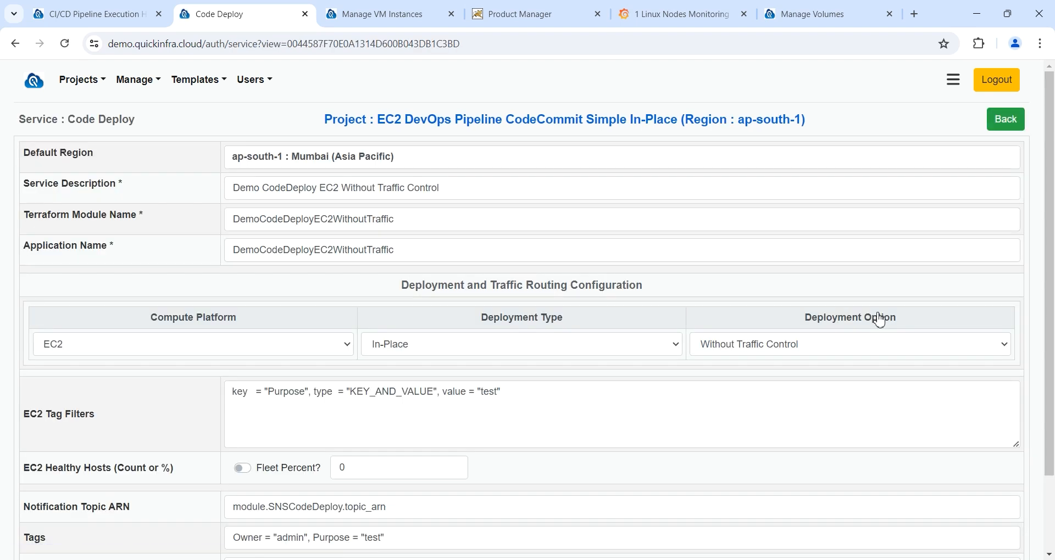
click(254, 352)
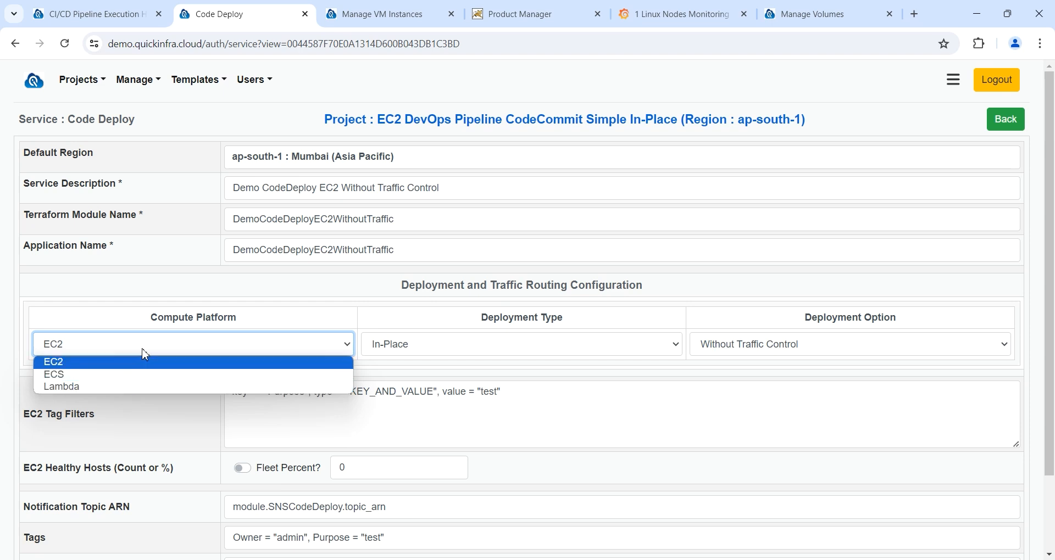
click(144, 361)
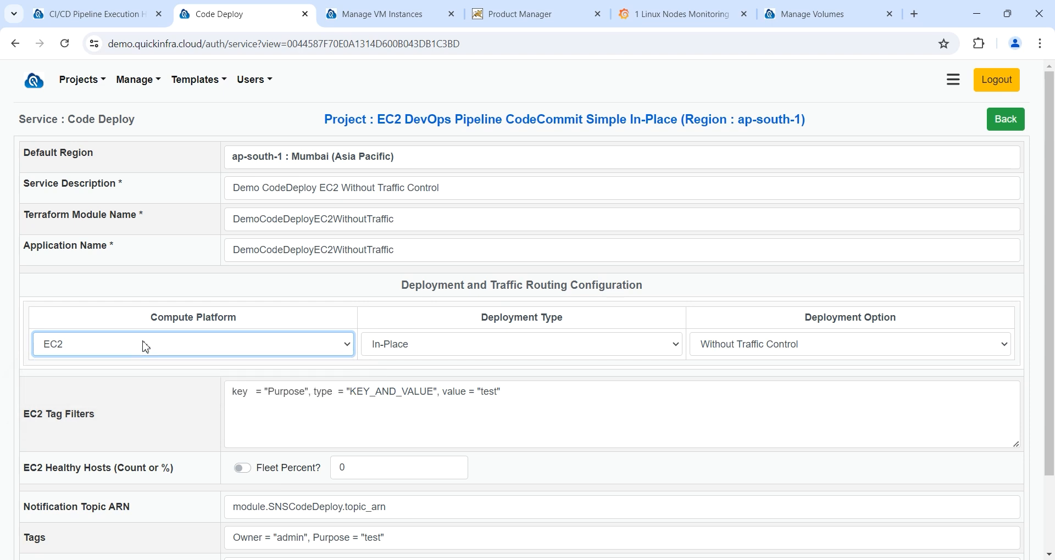
Step: Change the compute platform from EC2 to ECS, keeping In-Place as the deployment type
click(395, 350)
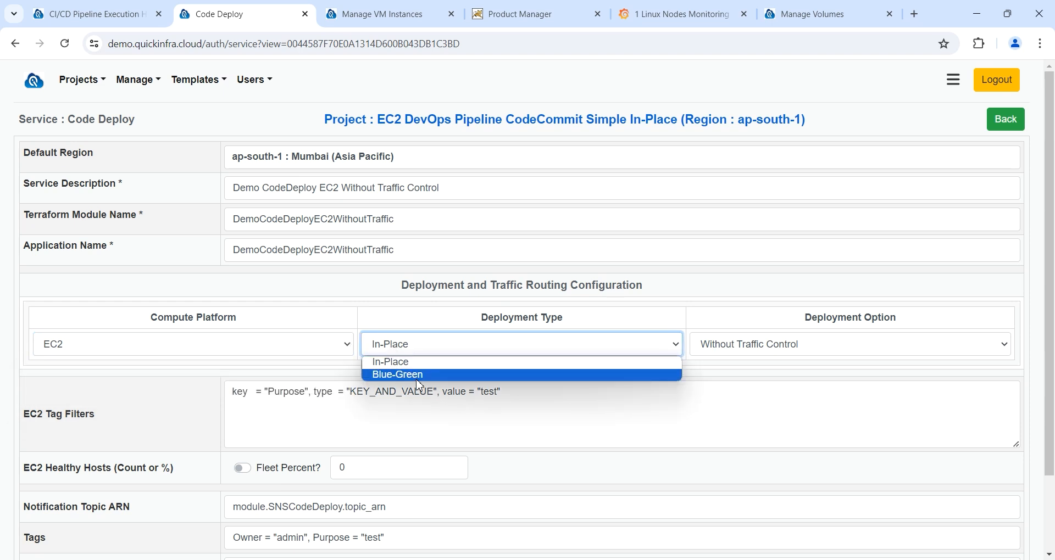
click(265, 353)
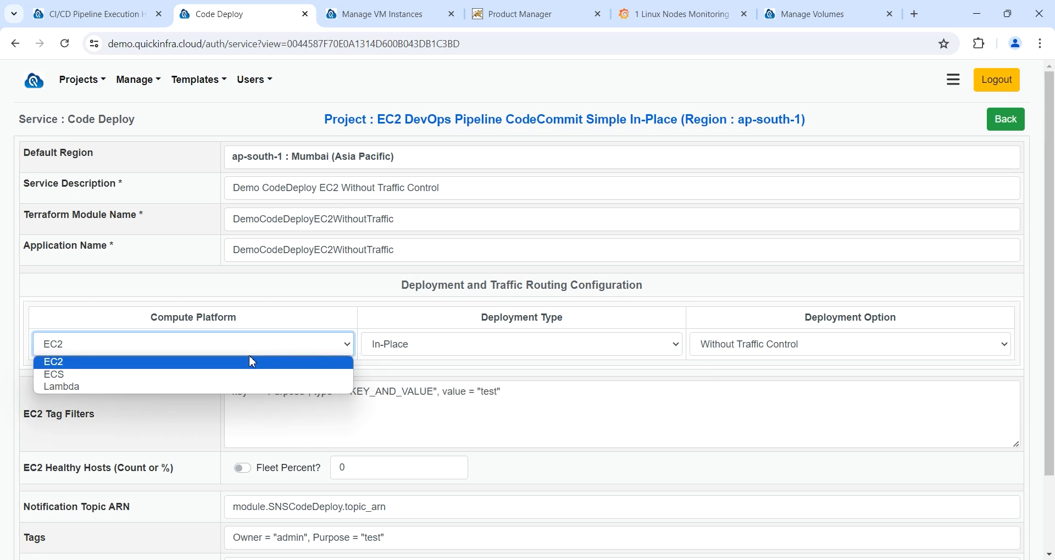
click(219, 378)
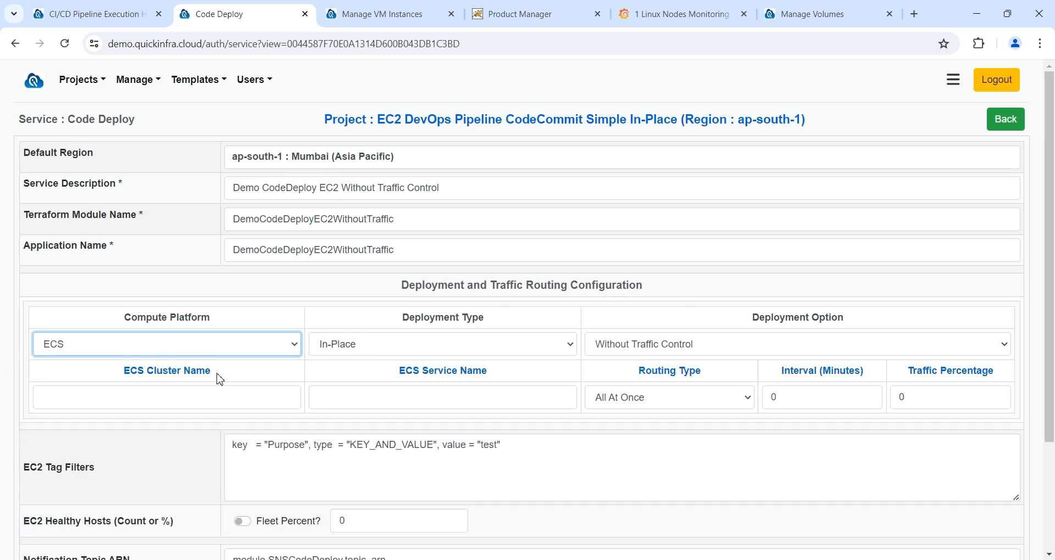
click(418, 352)
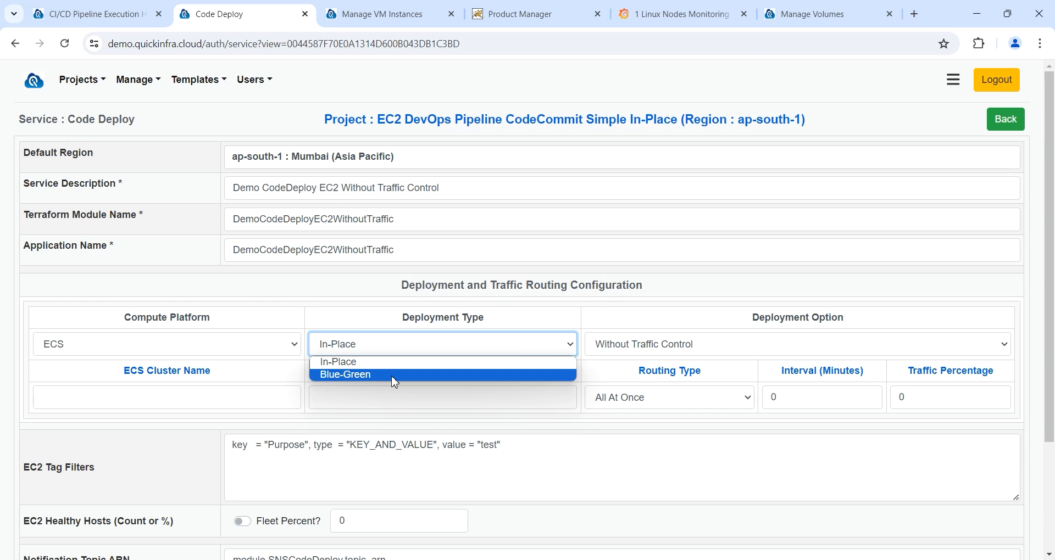
click(394, 353)
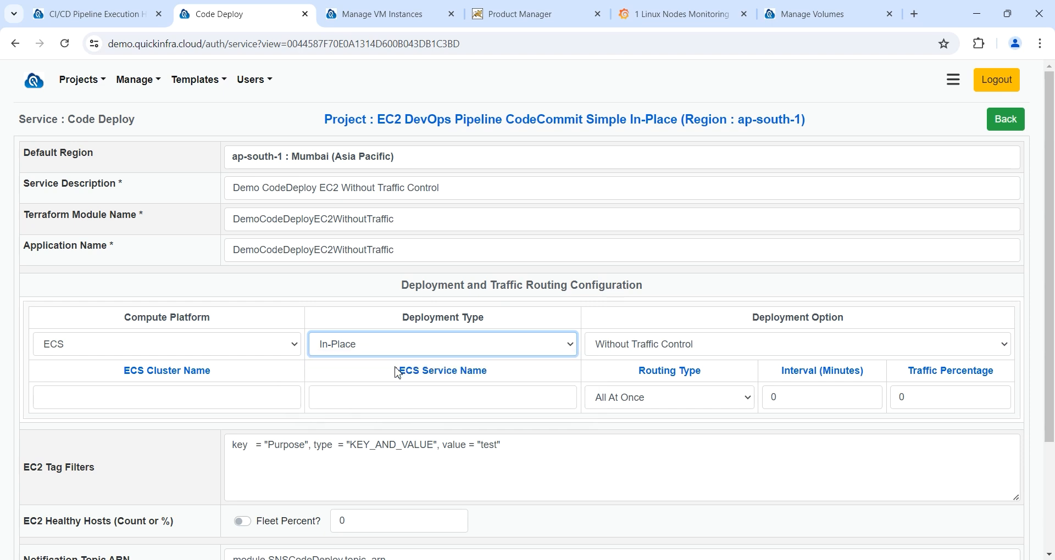
click(393, 353)
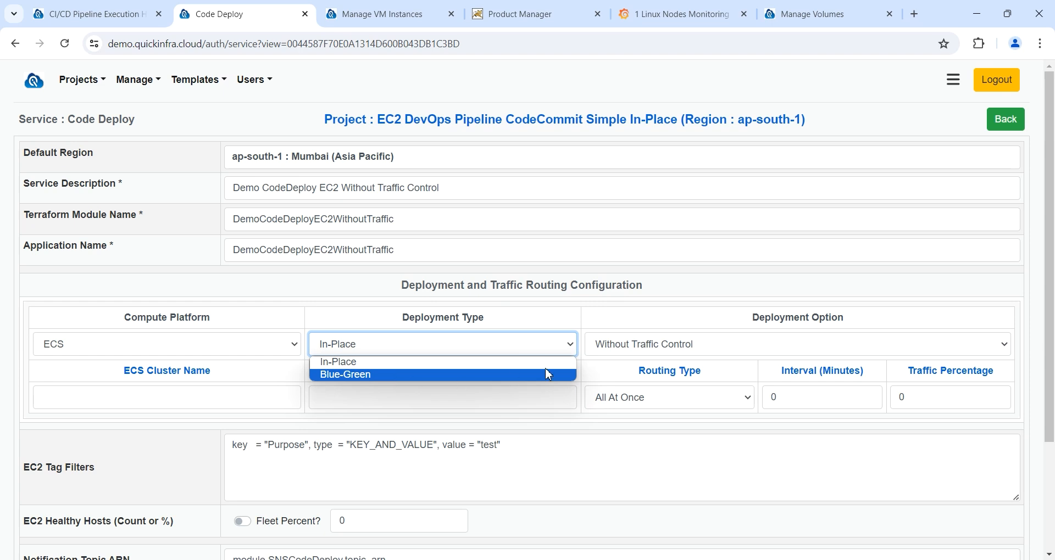
click(697, 400)
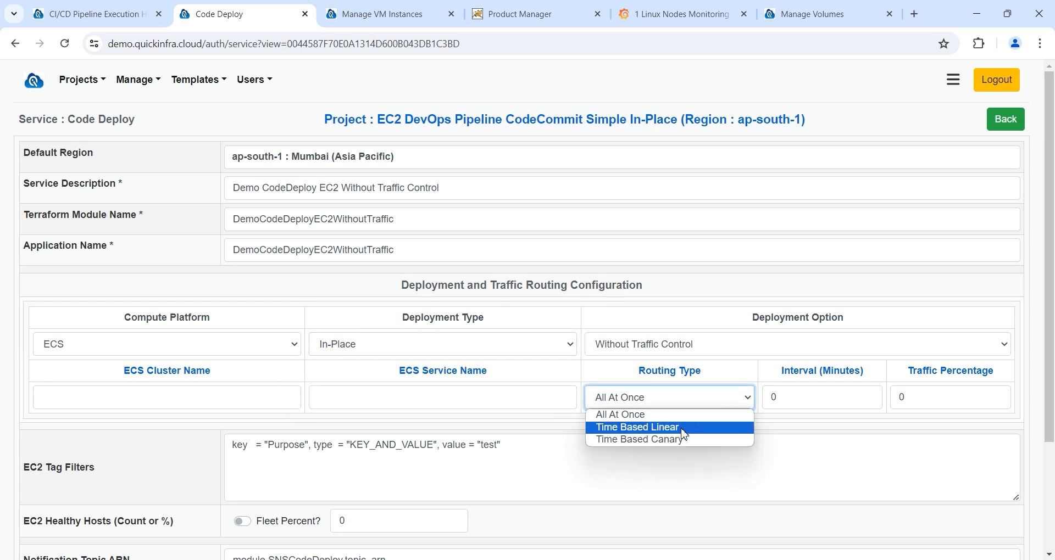
Step: Set Time Based Linear routing with a 1-minute interval and 10% traffic, then leave without saving
click(683, 429)
key(Tab)
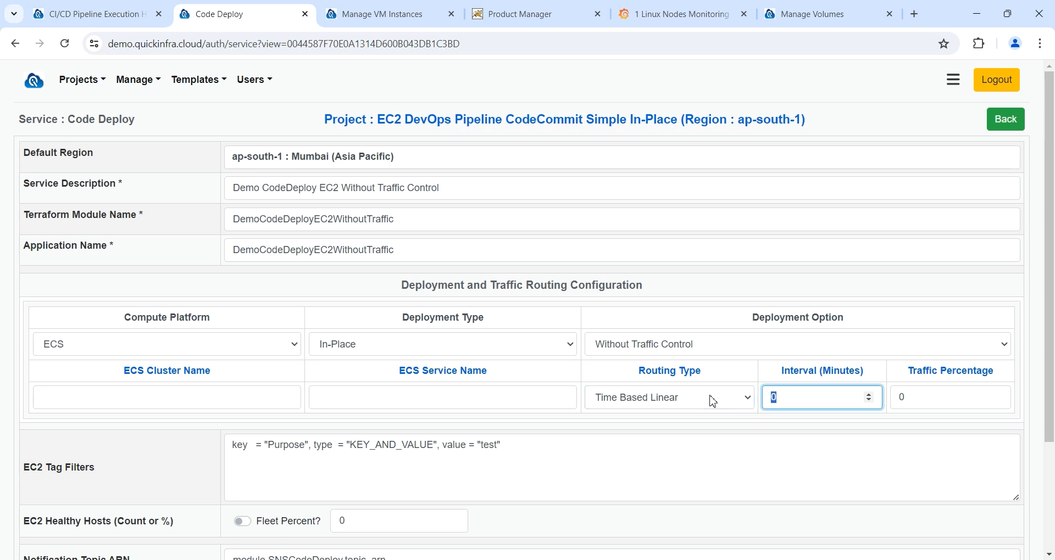
text(1)
click(898, 399)
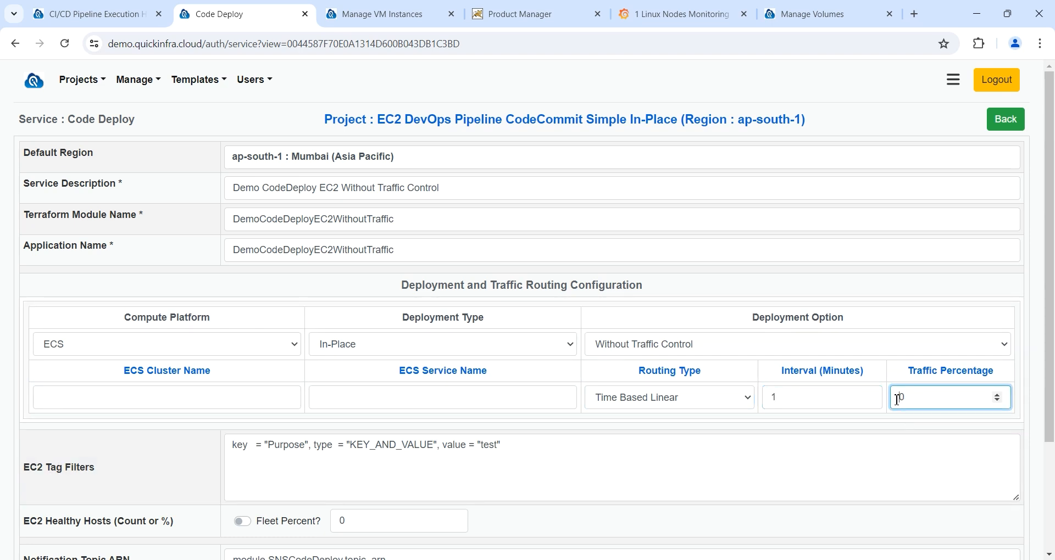
text(1)
scroll(898, 400, down, 3)
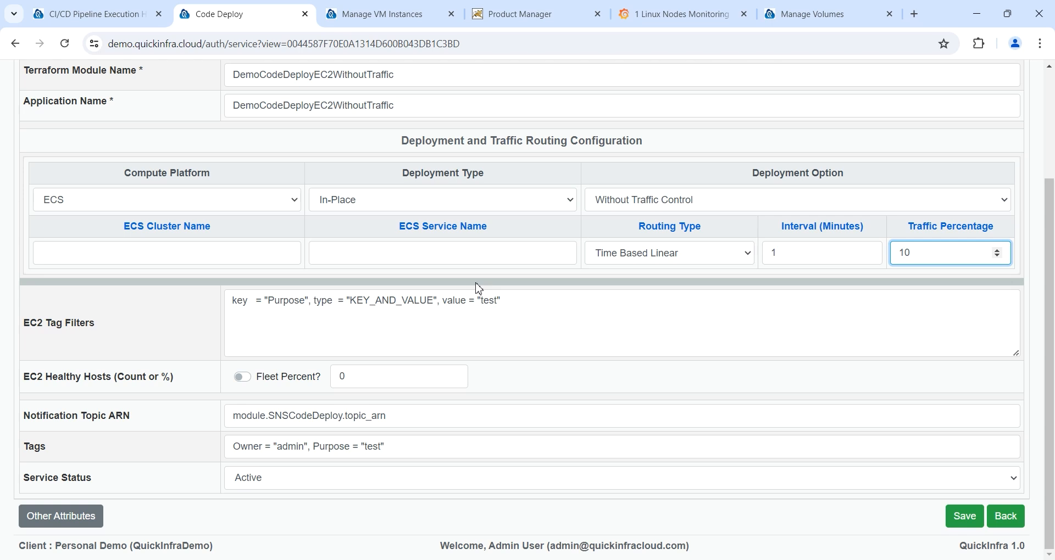
scroll(479, 289, up, 1)
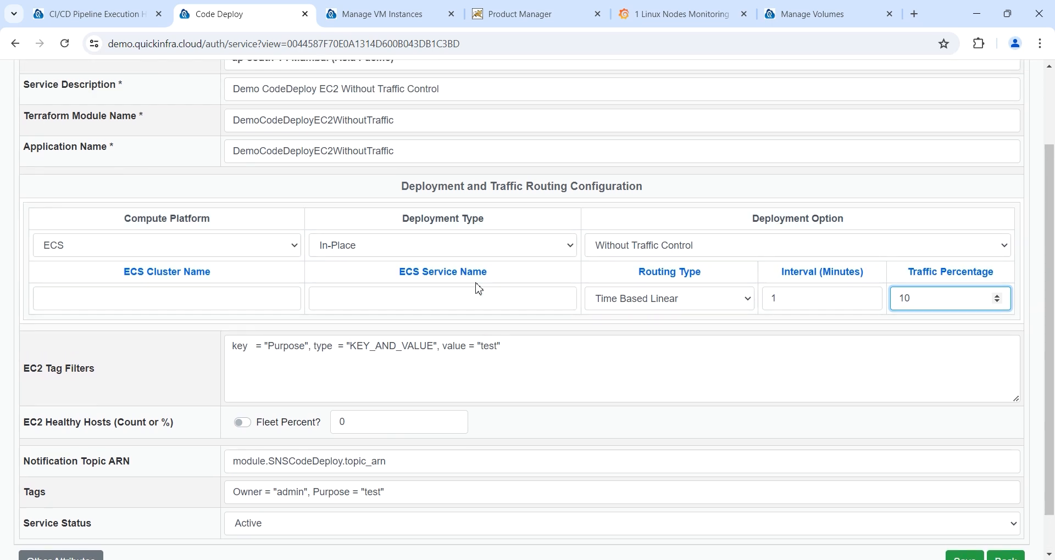
scroll(479, 288, down, 1)
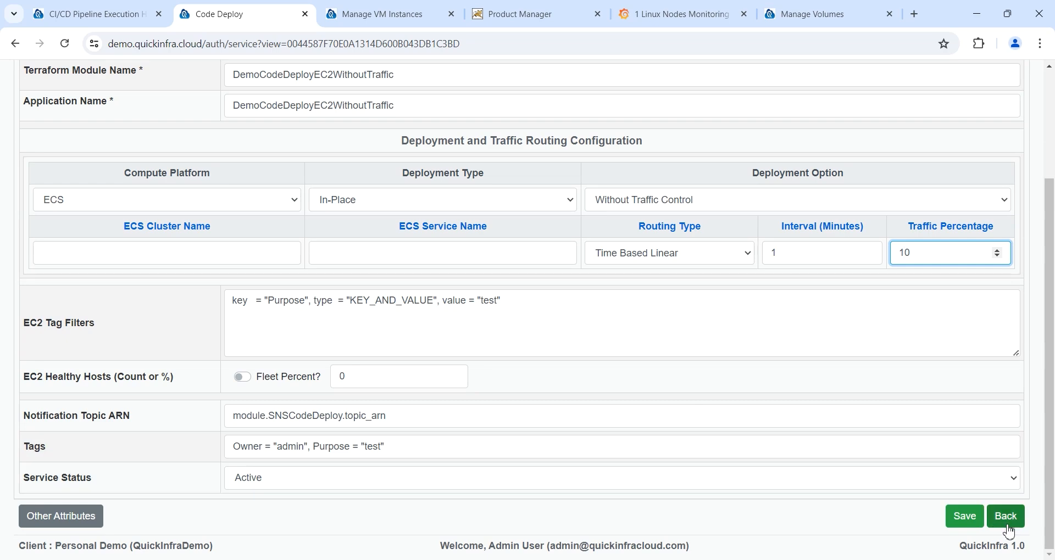
click(1006, 516)
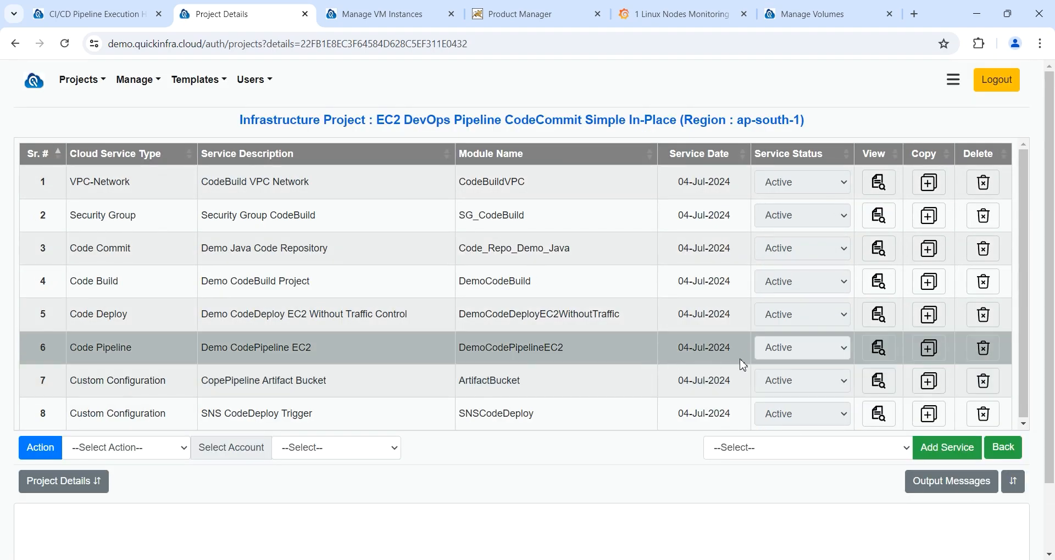
click(882, 351)
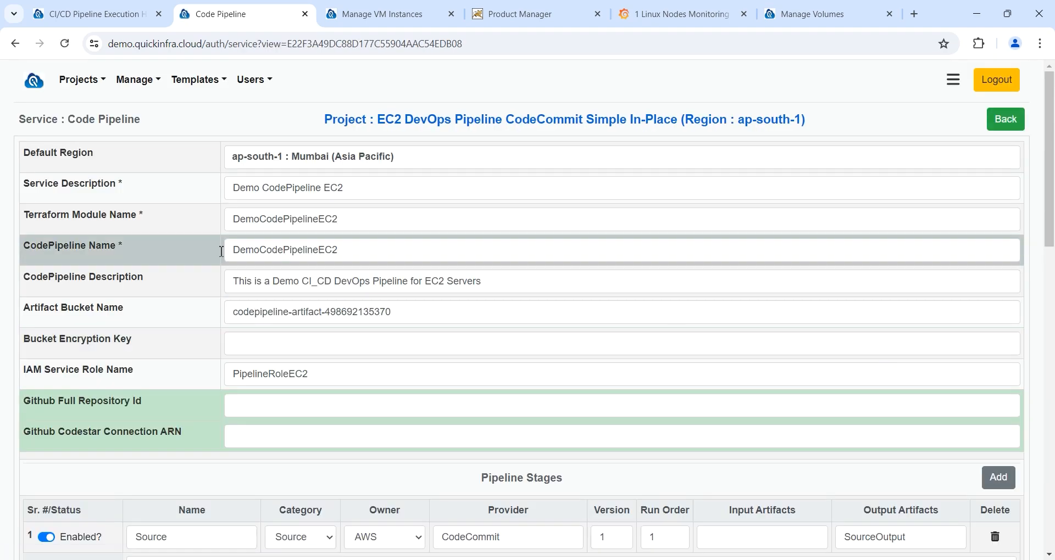
scroll(164, 263, down, 5)
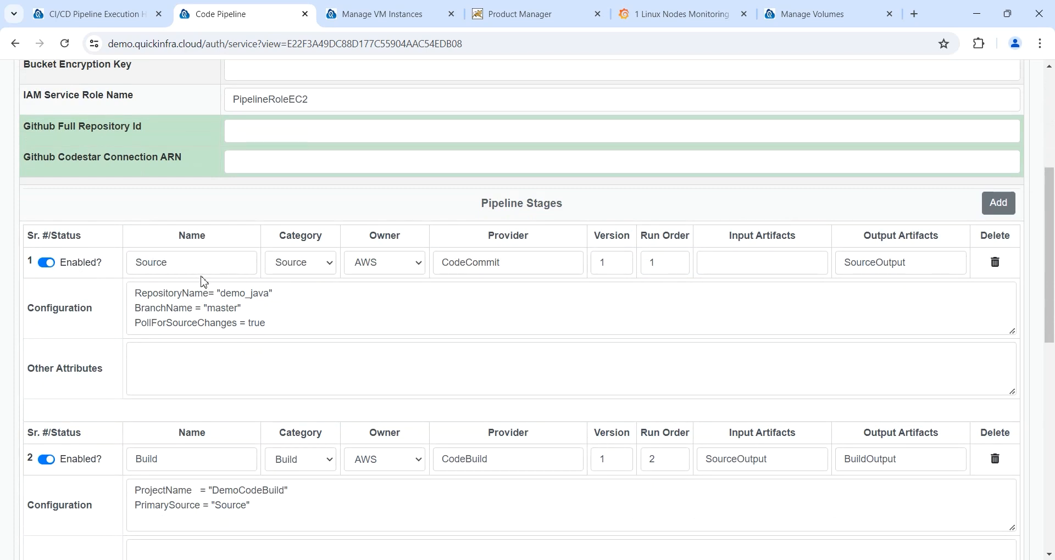
click(167, 262)
double_click(254, 294)
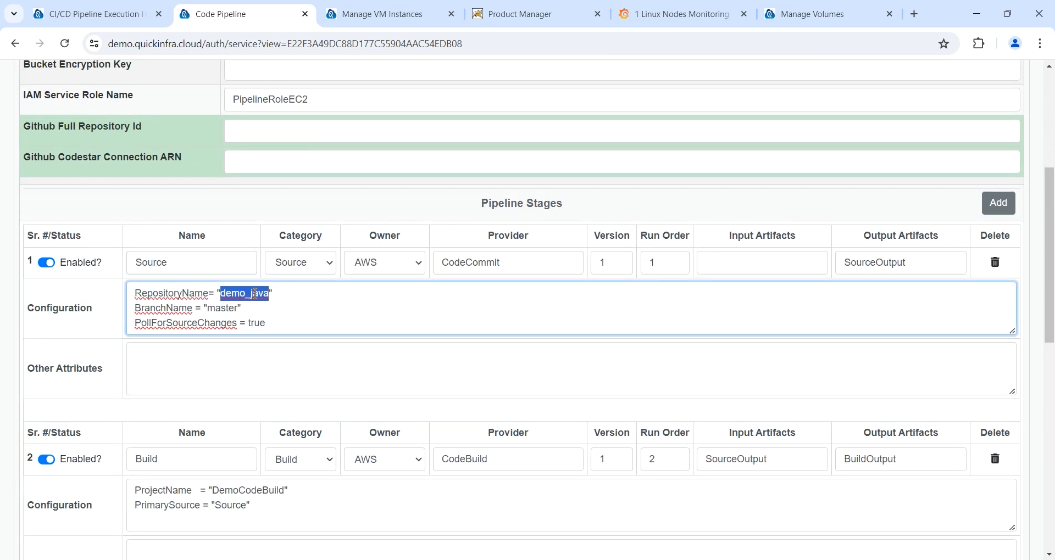
double_click(219, 312)
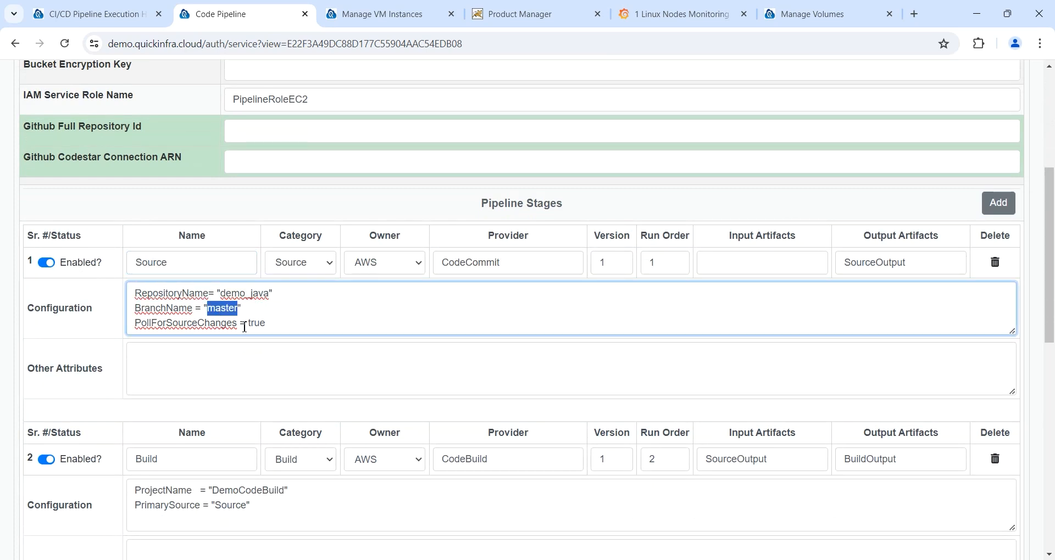
click(286, 324)
double_click(260, 323)
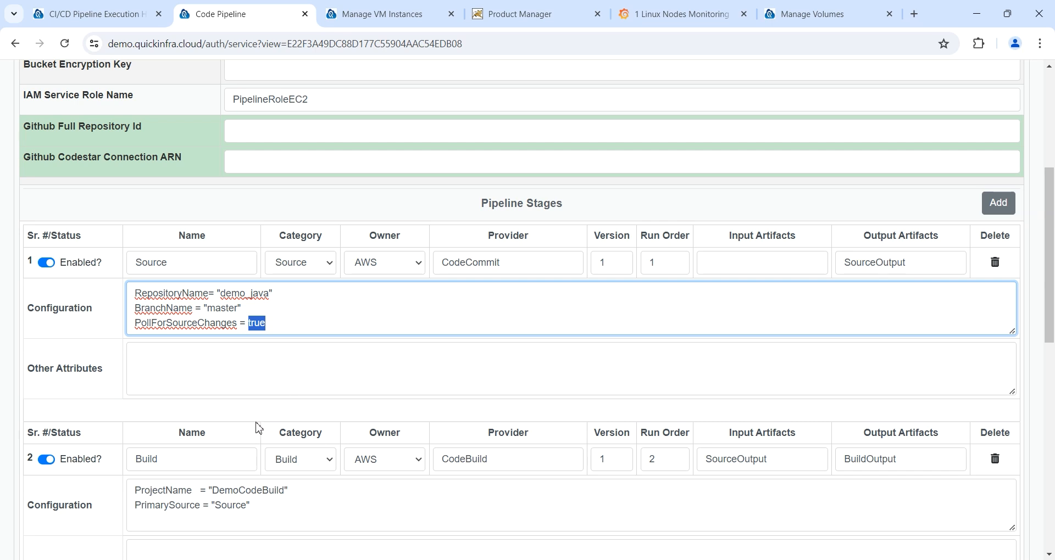
double_click(252, 491)
scroll(244, 497, down, 1)
scroll(245, 497, down, 4)
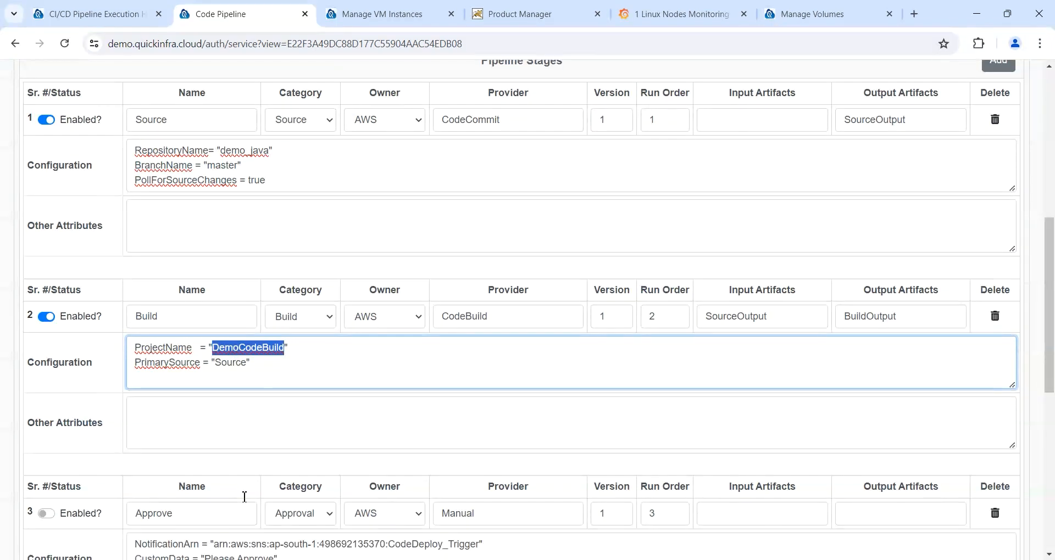
click(46, 405)
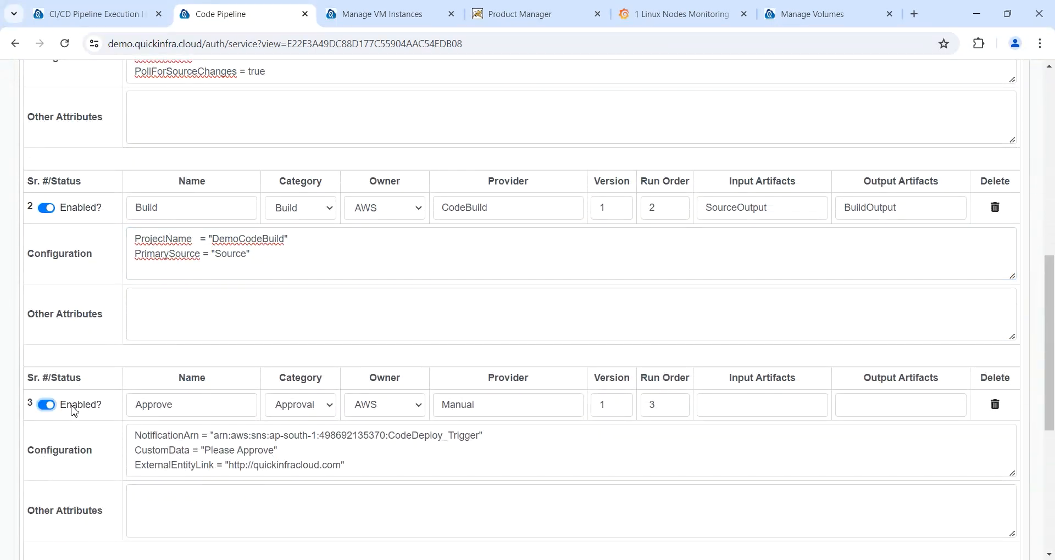
scroll(75, 412, down, 2)
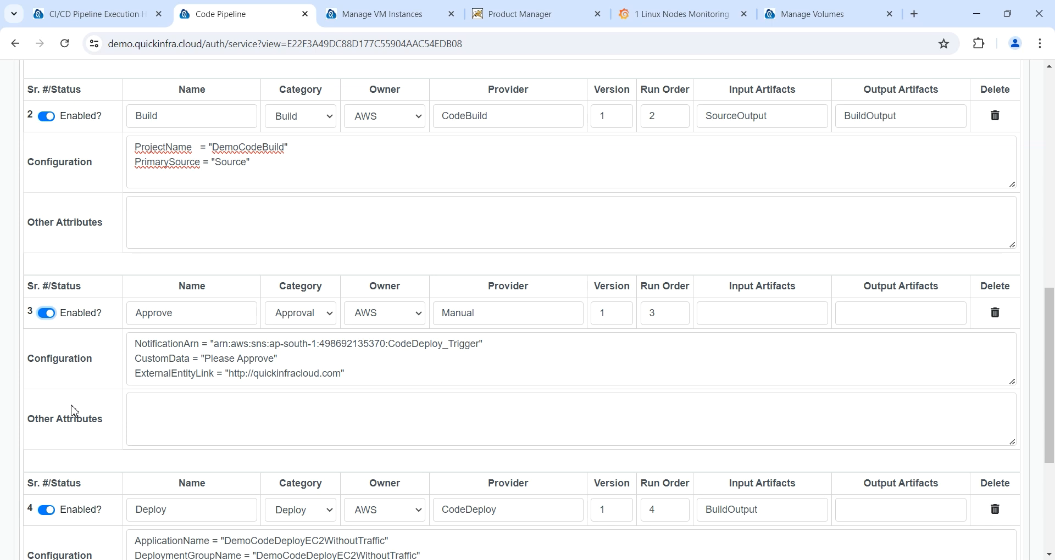
scroll(74, 411, down, 1)
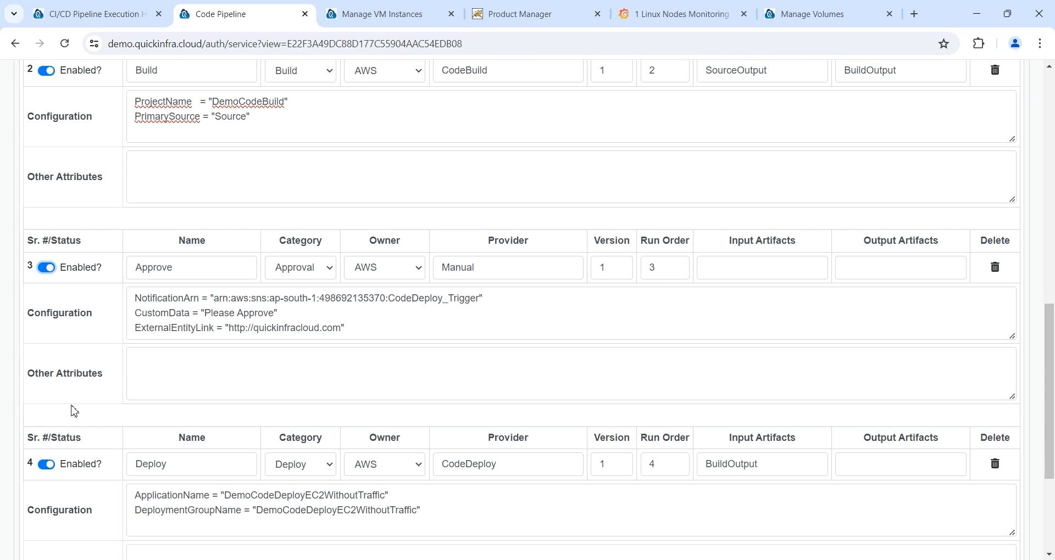
double_click(364, 495)
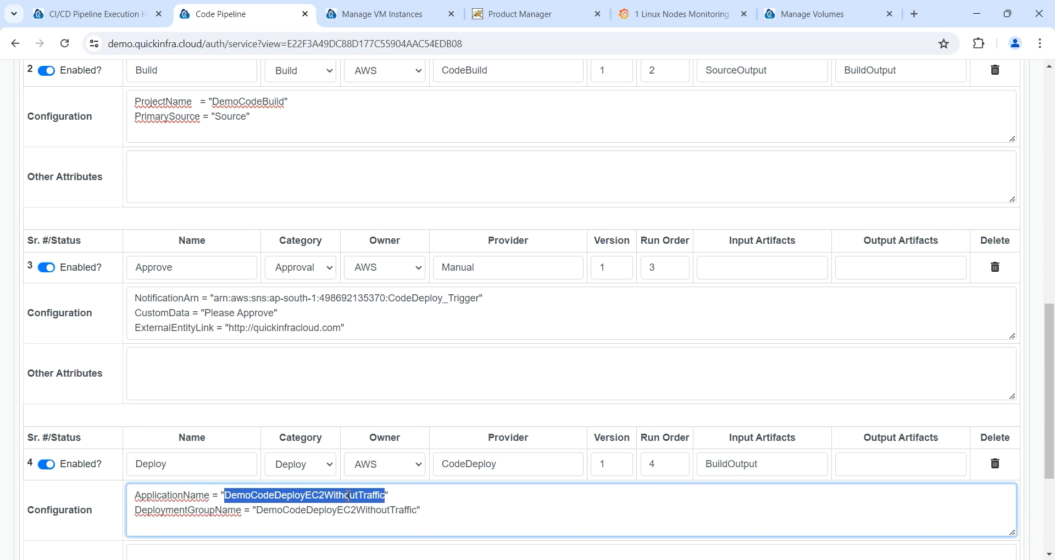
scroll(951, 355, up, 1)
scroll(952, 355, up, 8)
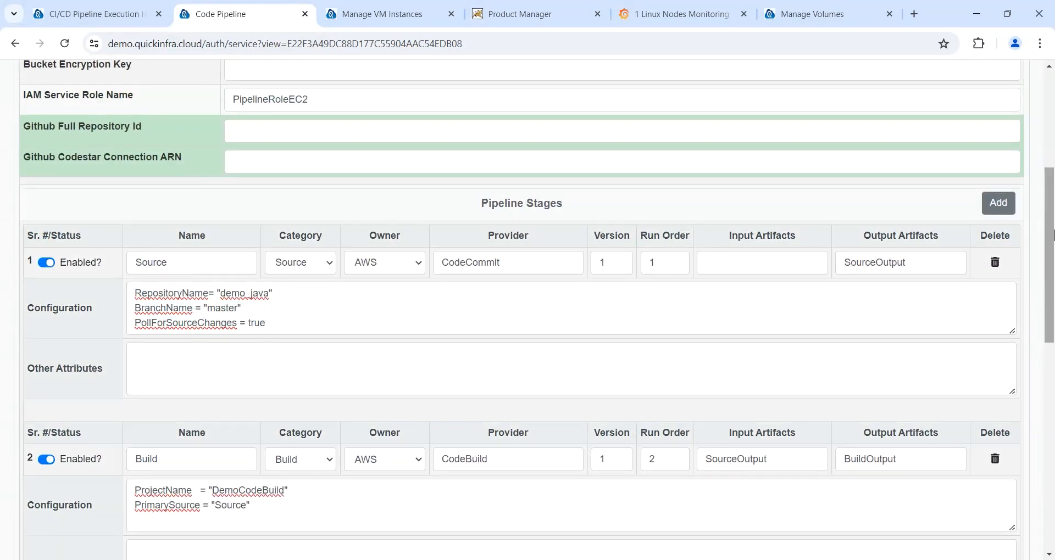
Step: Add two trial pipeline stages with categories Test and Invoke
click(1002, 210)
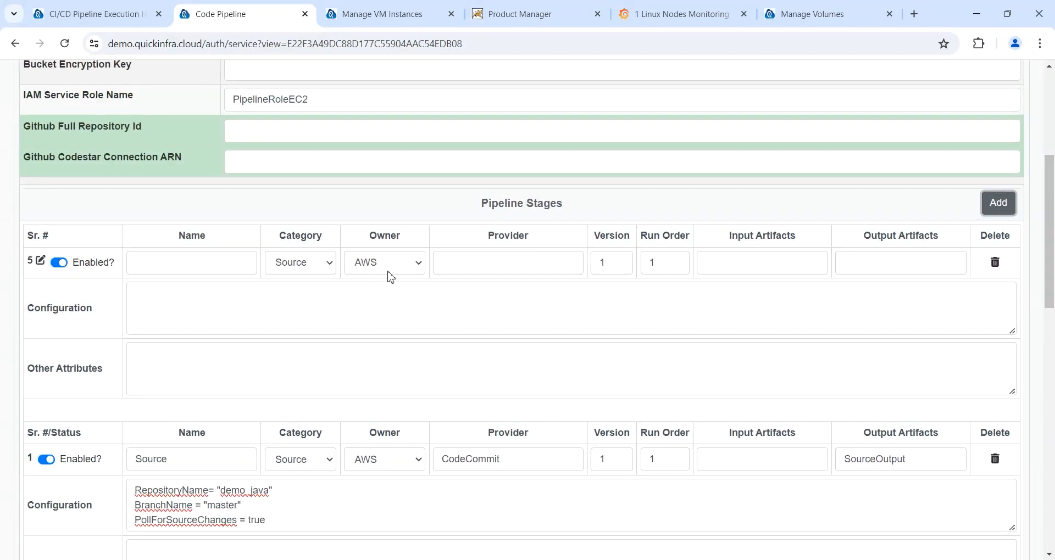
click(294, 269)
click(301, 307)
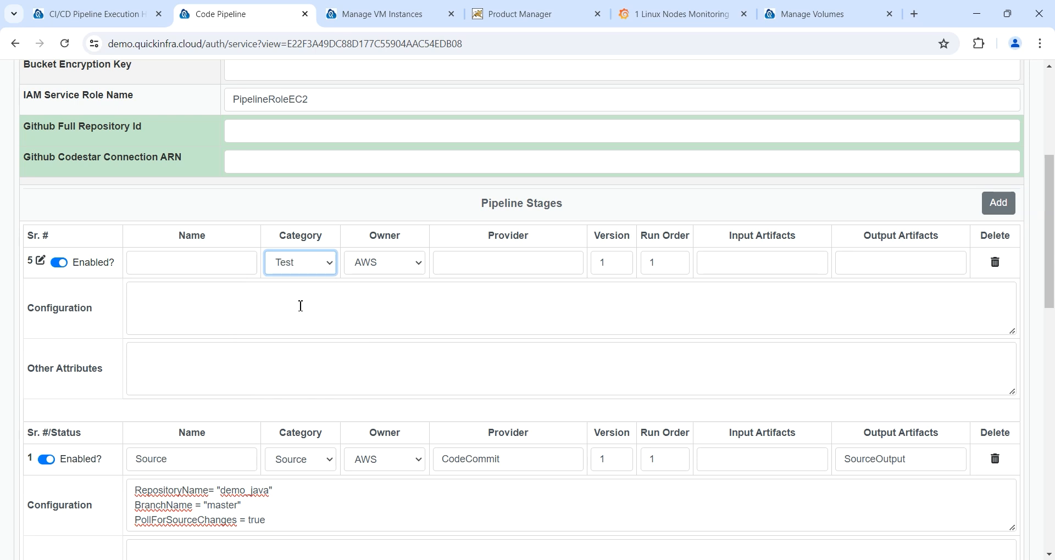
click(267, 310)
click(245, 359)
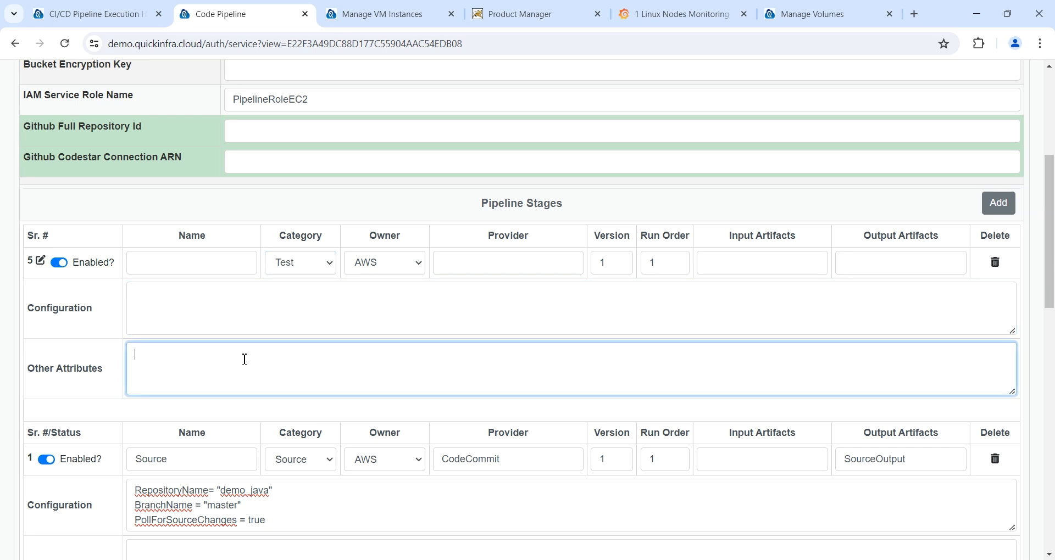
click(998, 203)
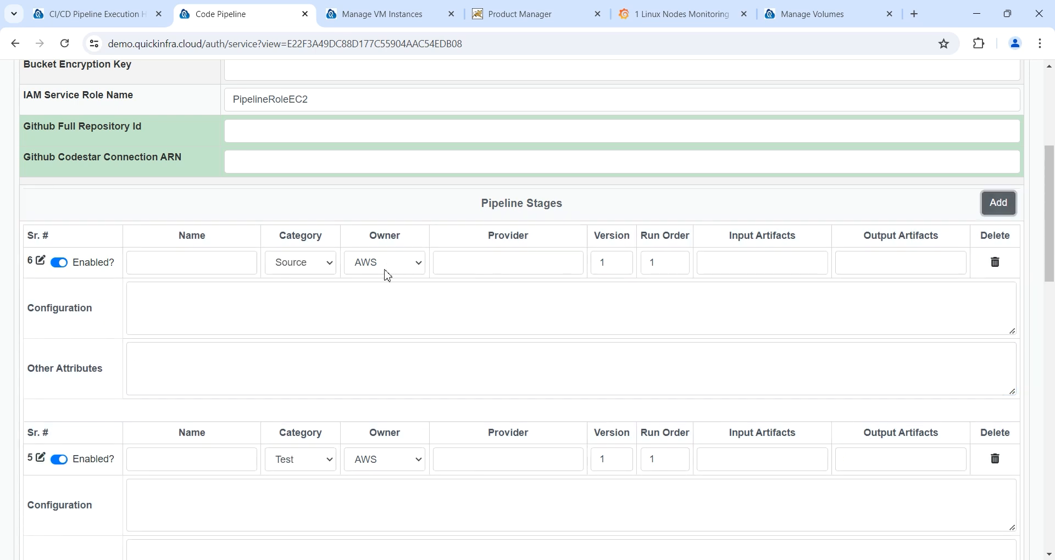
click(323, 268)
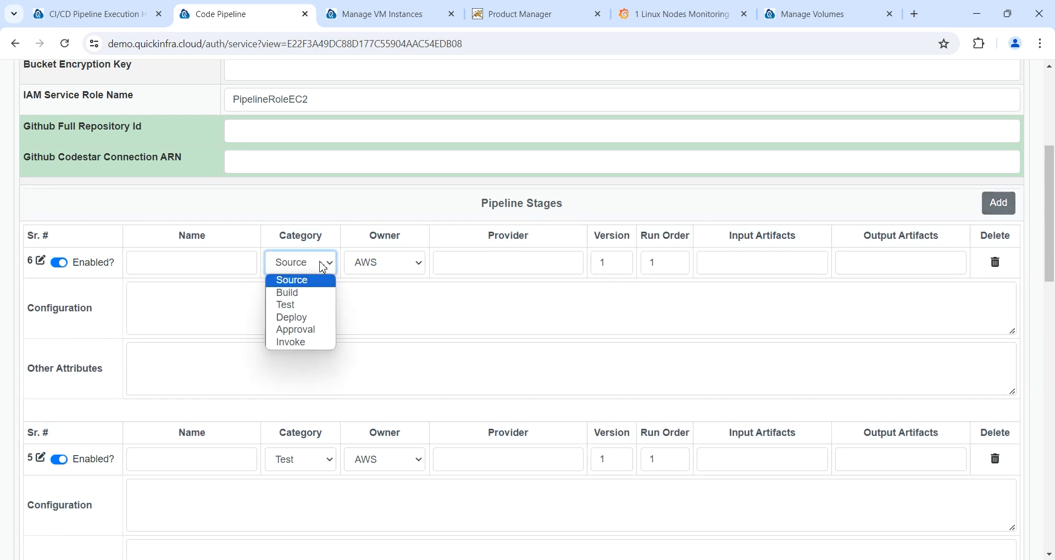
click(305, 343)
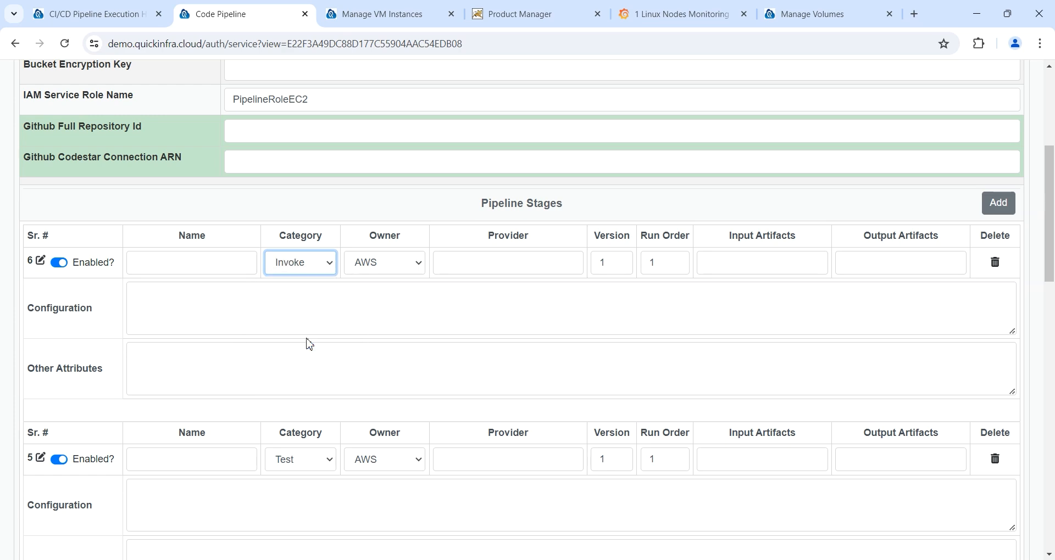
click(306, 322)
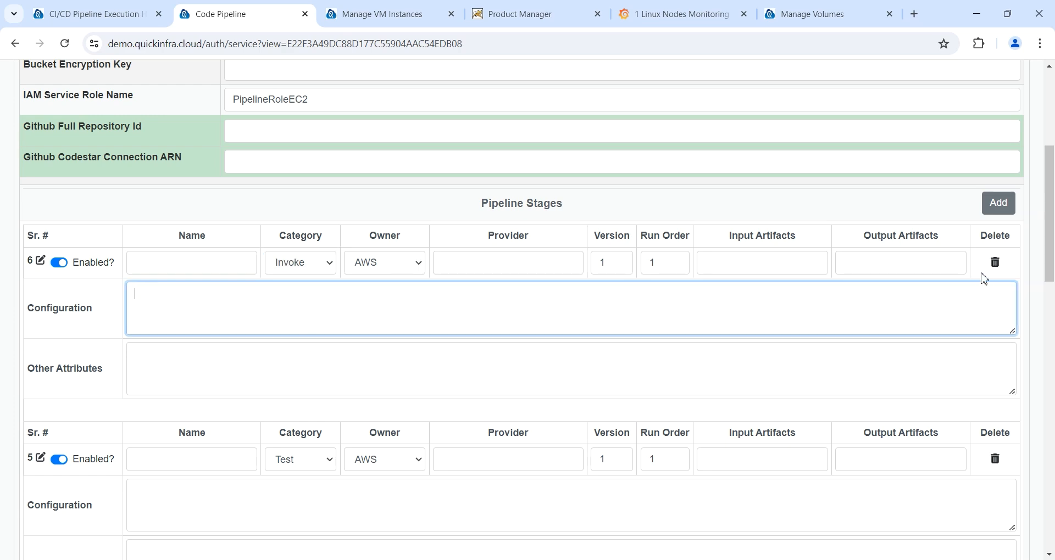
Step: Delete both trial stages and return to the project's services list
click(994, 262)
click(995, 263)
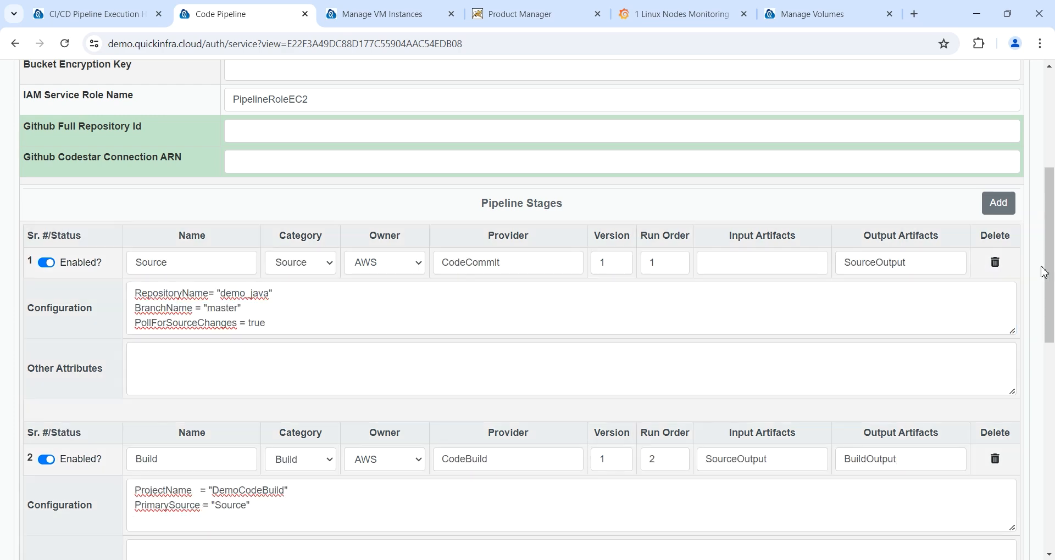
drag(1049, 264, 1026, 510)
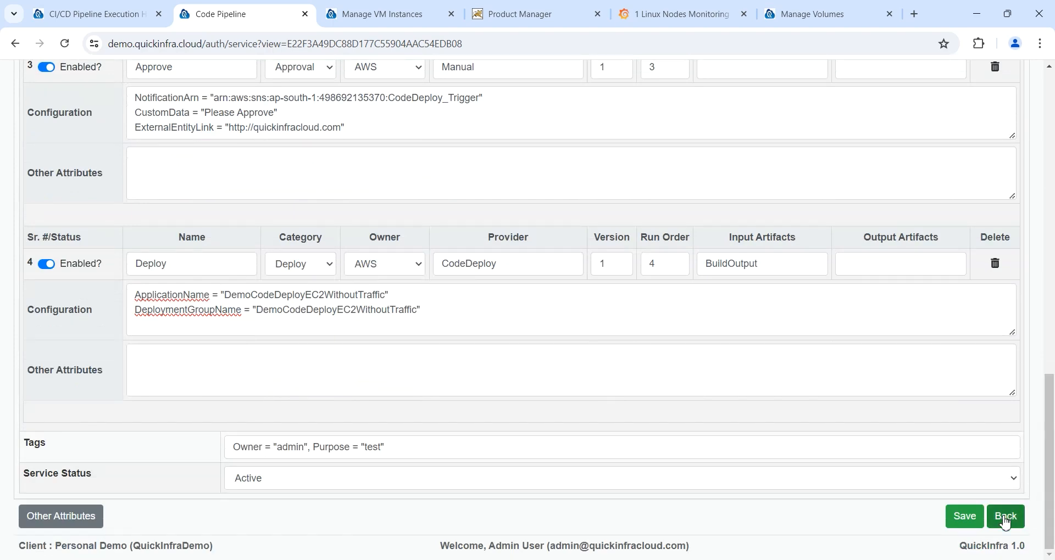
click(1005, 515)
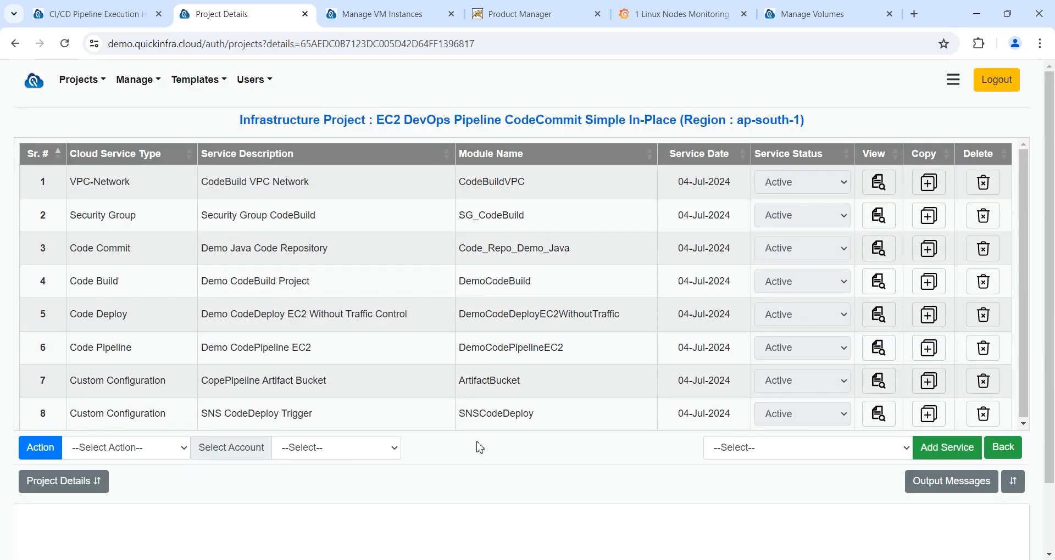
Step: Select AWS Demo Account-1 and the Plan and Create action for the project
click(388, 448)
click(384, 479)
click(132, 456)
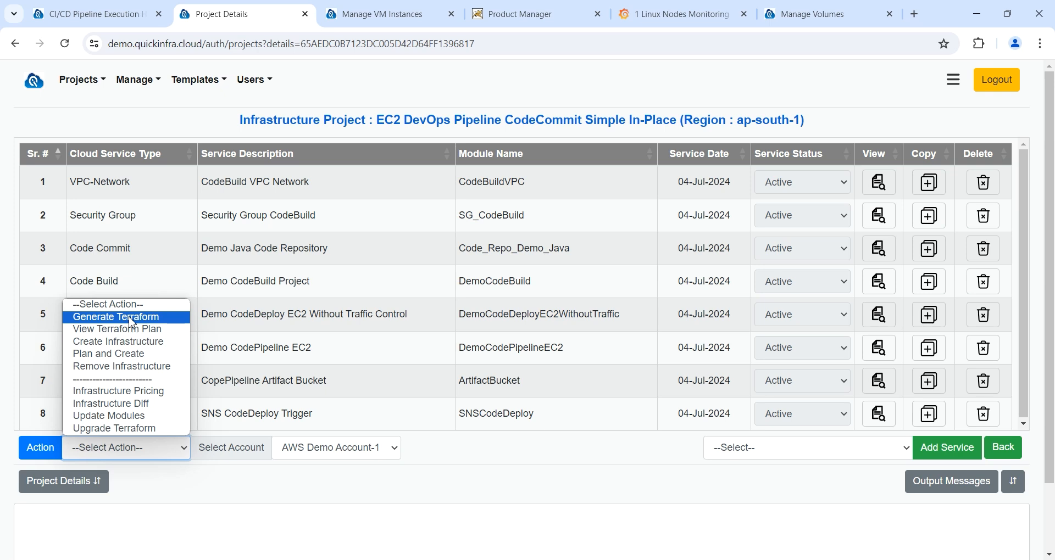
click(133, 356)
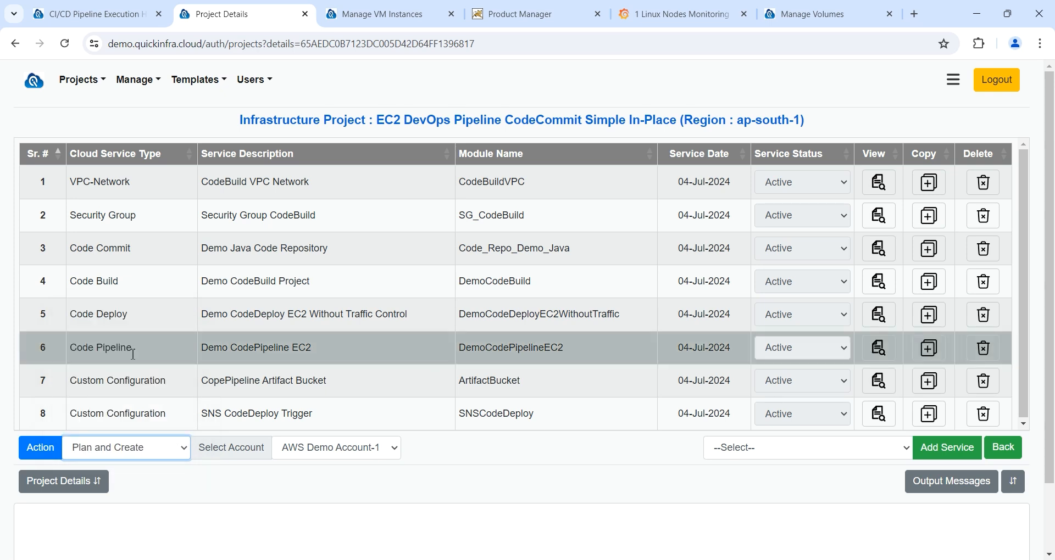
click(104, 12)
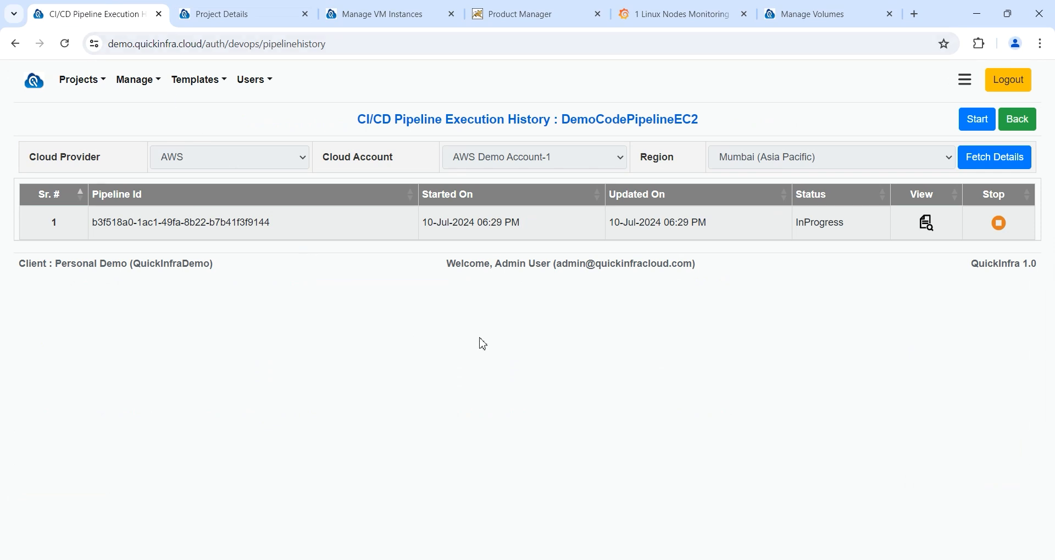
Step: Refresh the pipeline run and confirm its Source, Build and Deploy stages all Succeeded
click(994, 164)
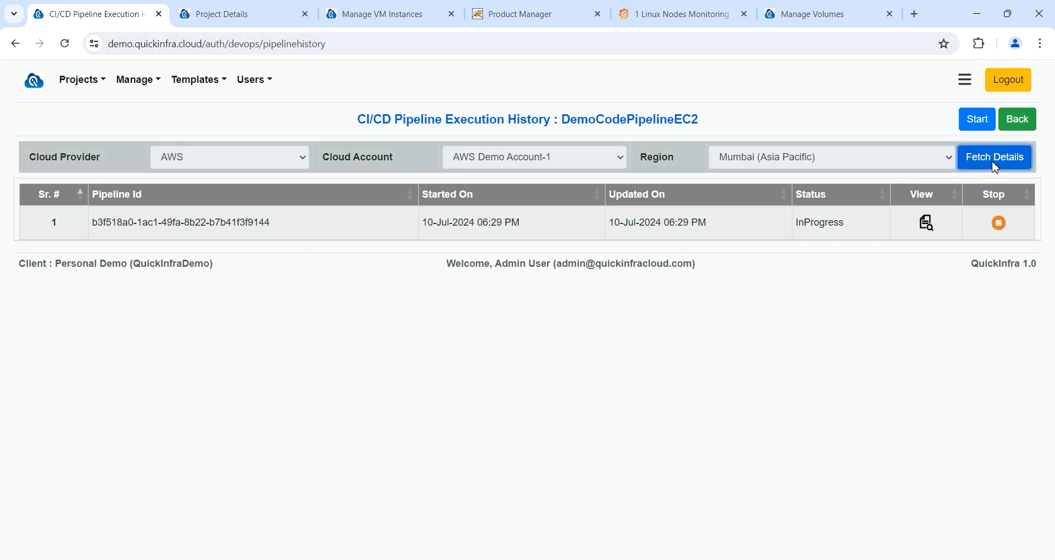
click(628, 235)
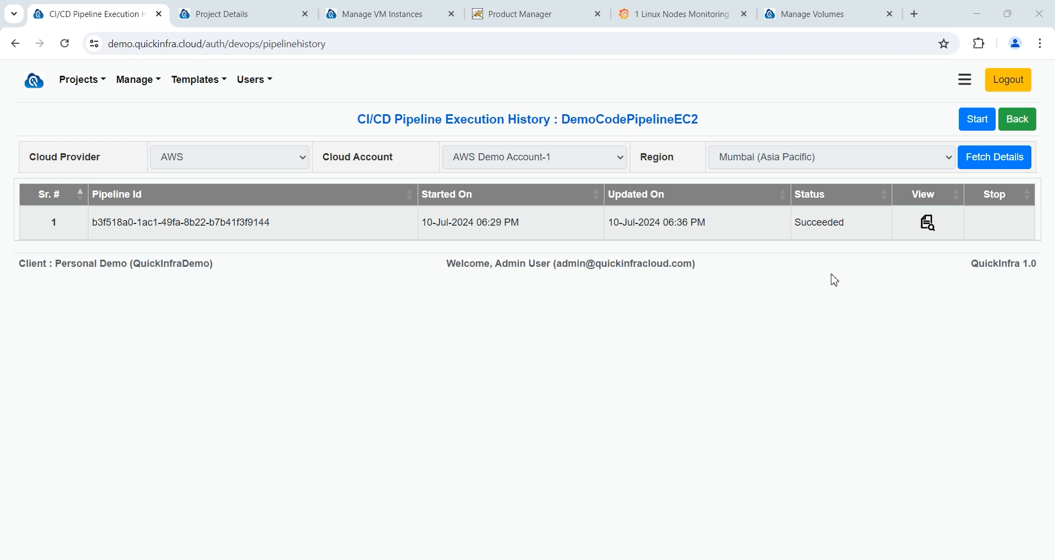
click(927, 222)
click(626, 232)
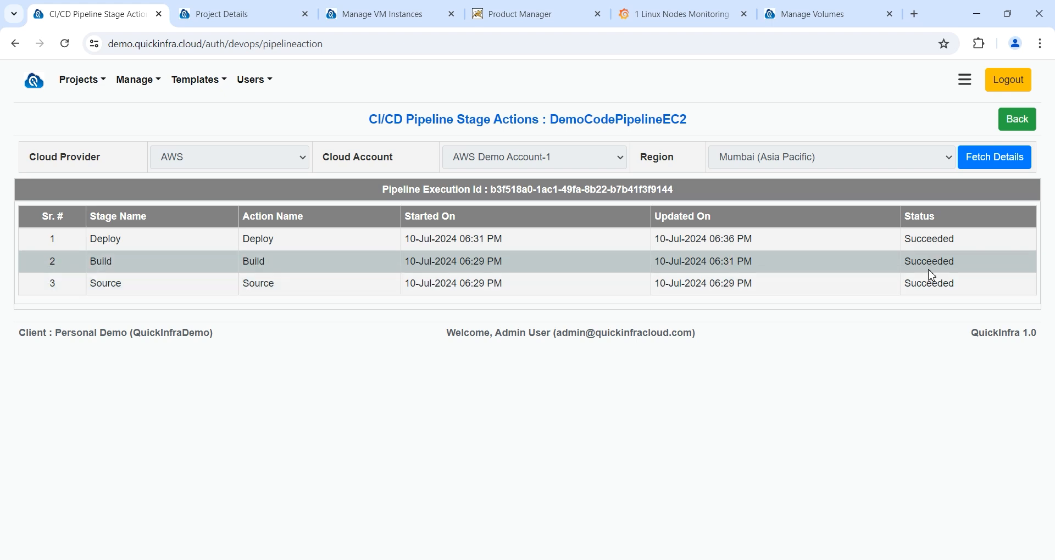
mouse_move(943, 238)
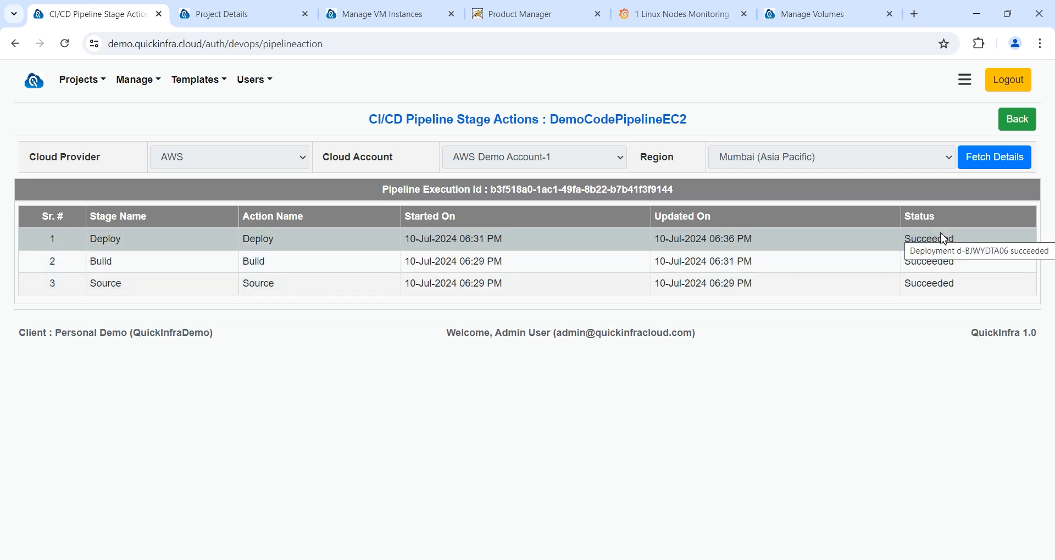
click(390, 14)
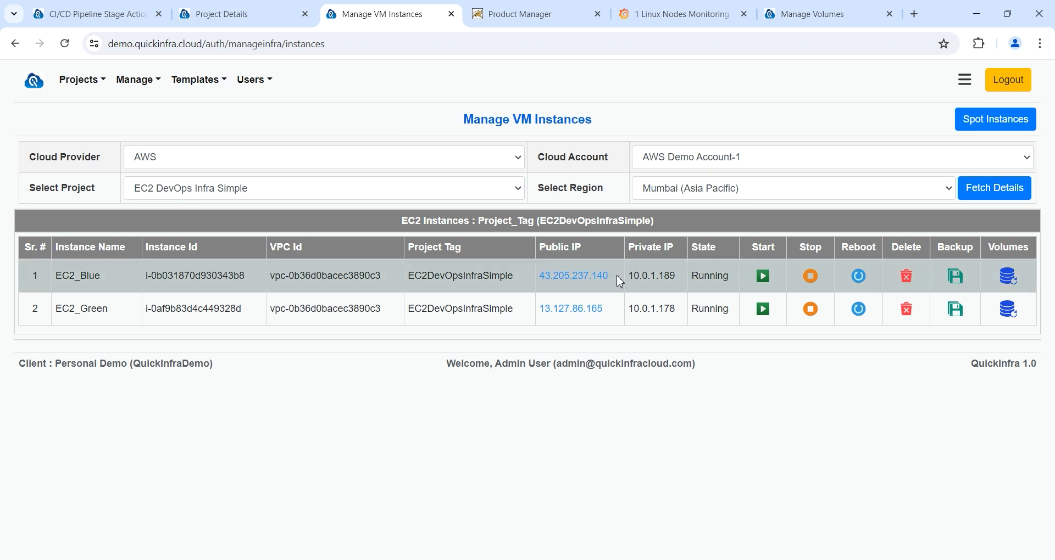
drag(619, 277, 542, 277)
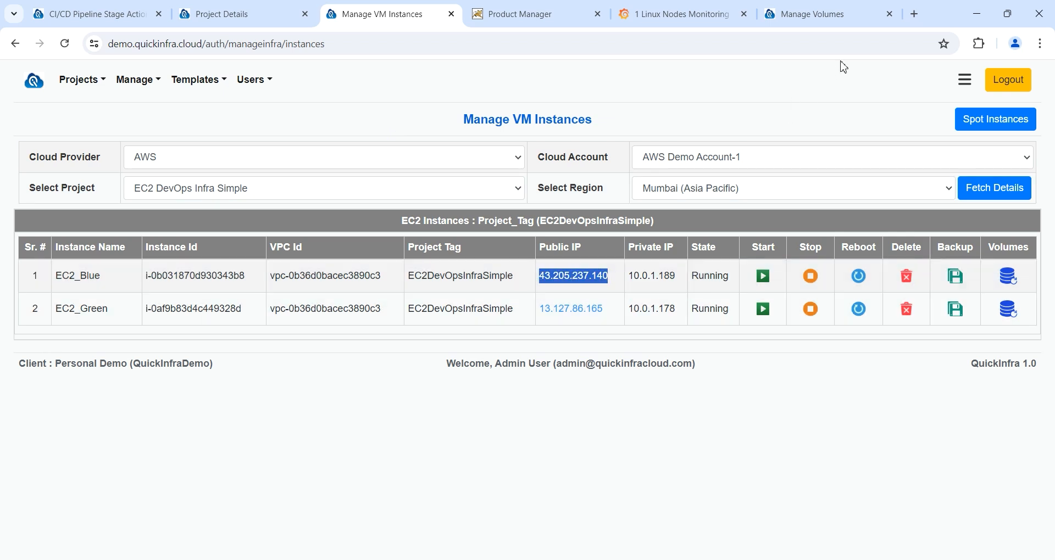
click(914, 14)
text(http://43.205.237.140)
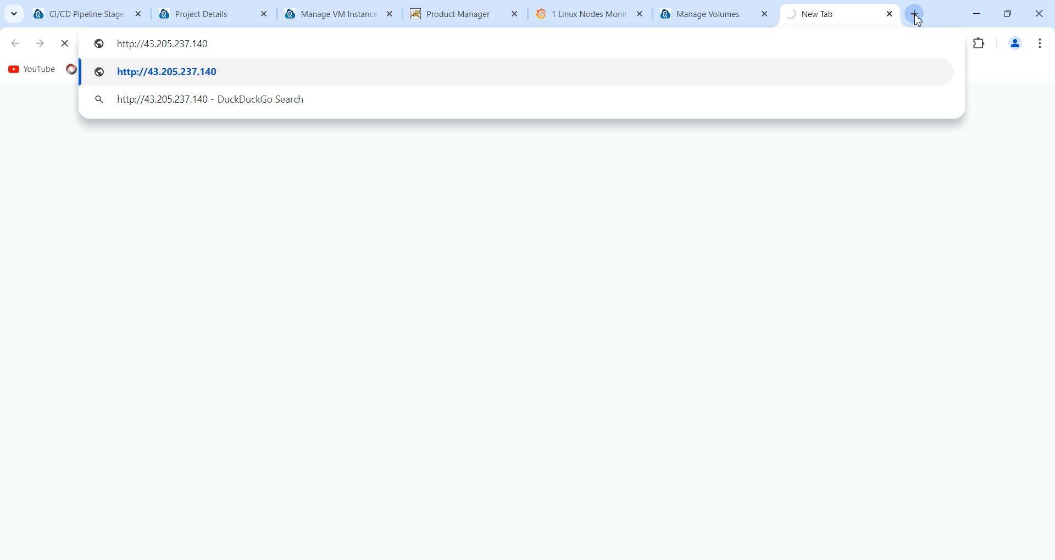
text(:8080)
Step: Load 43.205.237.140:8080, verify it shows 'Hello QuickInfra : Version-1', and return to Project Details
key(Return)
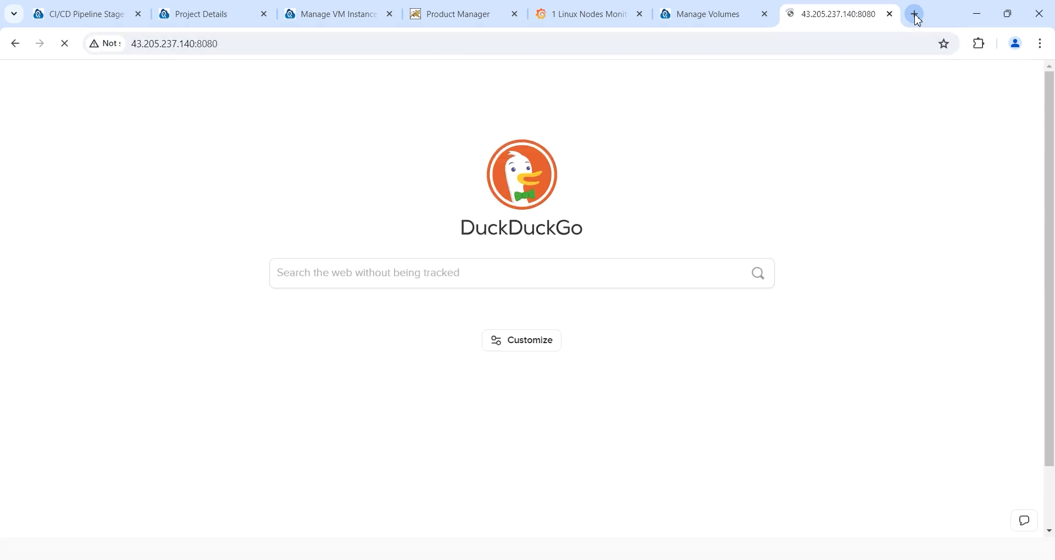
drag(183, 87, 14, 94)
click(485, 508)
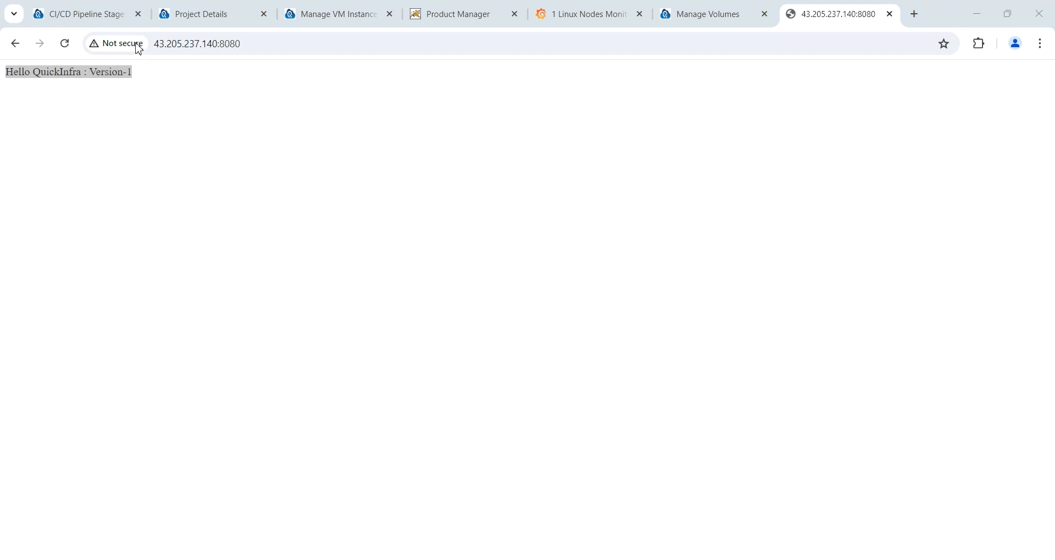
click(200, 14)
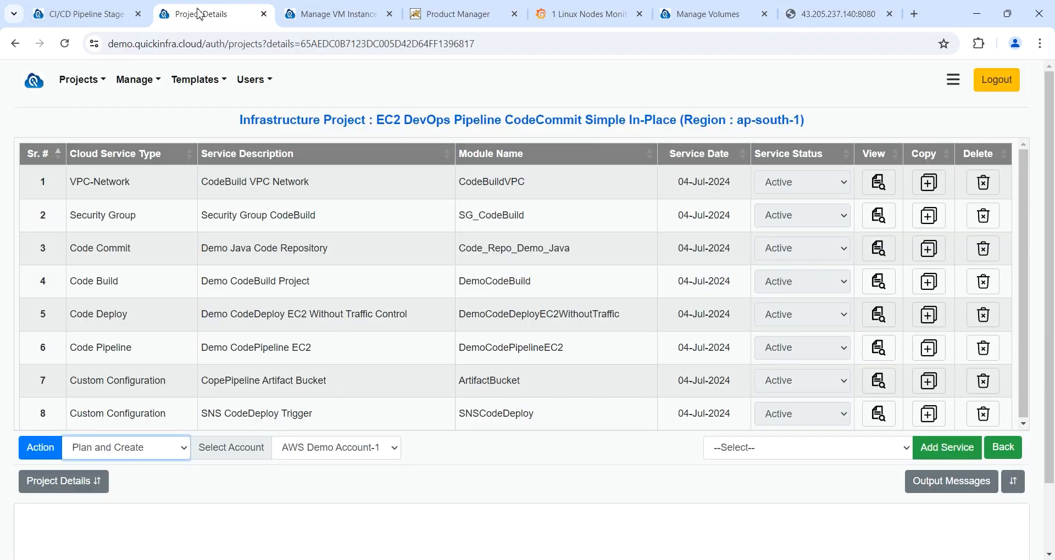
Step: Set the project action to Remove Infrastructure and bring up the Users menu
click(159, 446)
click(139, 367)
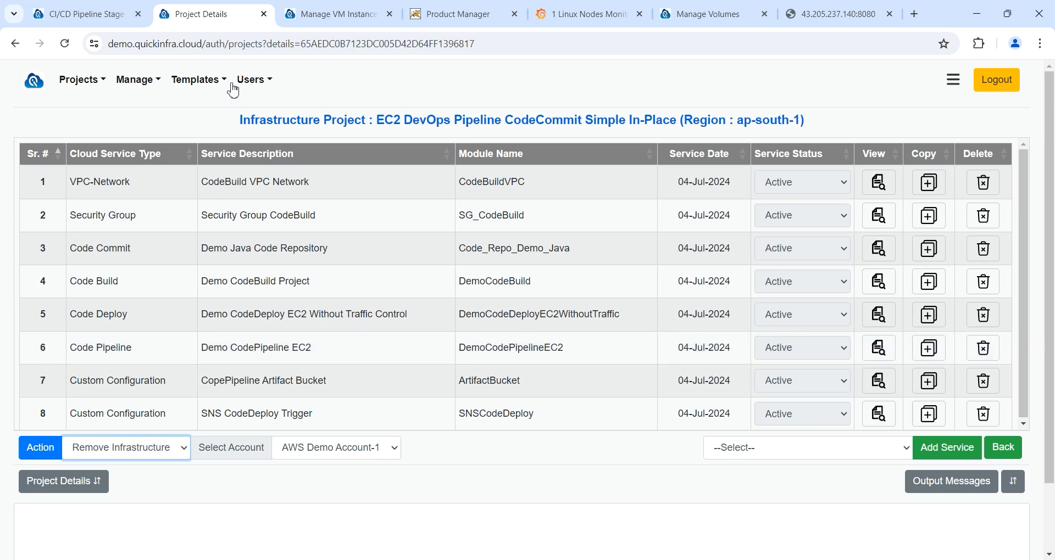
click(252, 80)
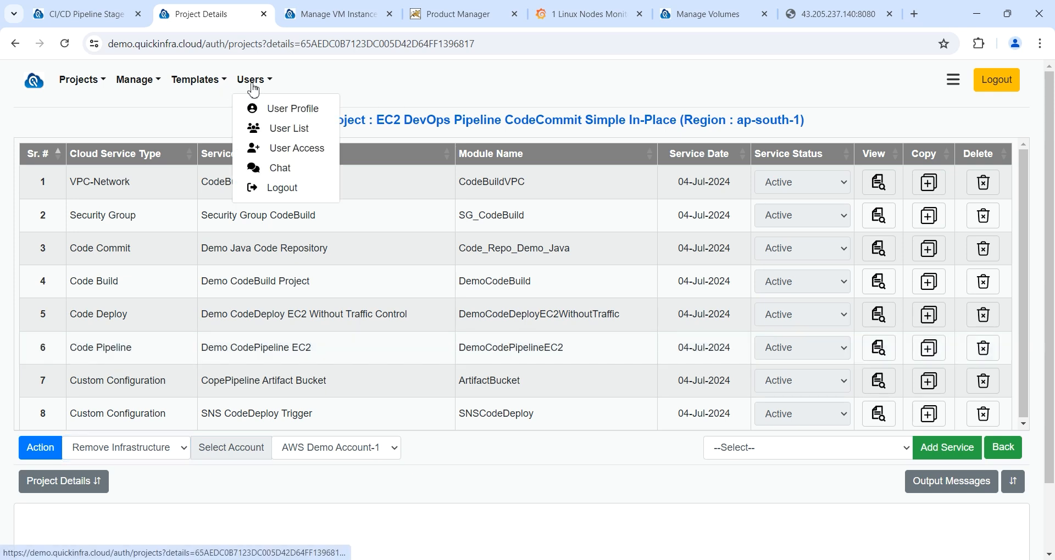
Step: In User Access, load the developer user's access details and enable AWS Demo Account-1
click(289, 157)
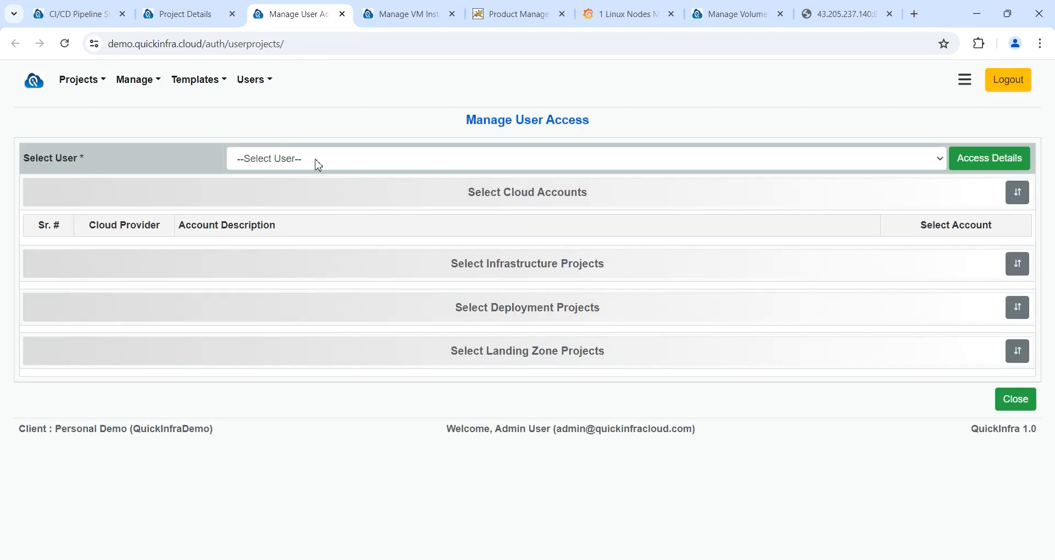
click(316, 161)
click(301, 201)
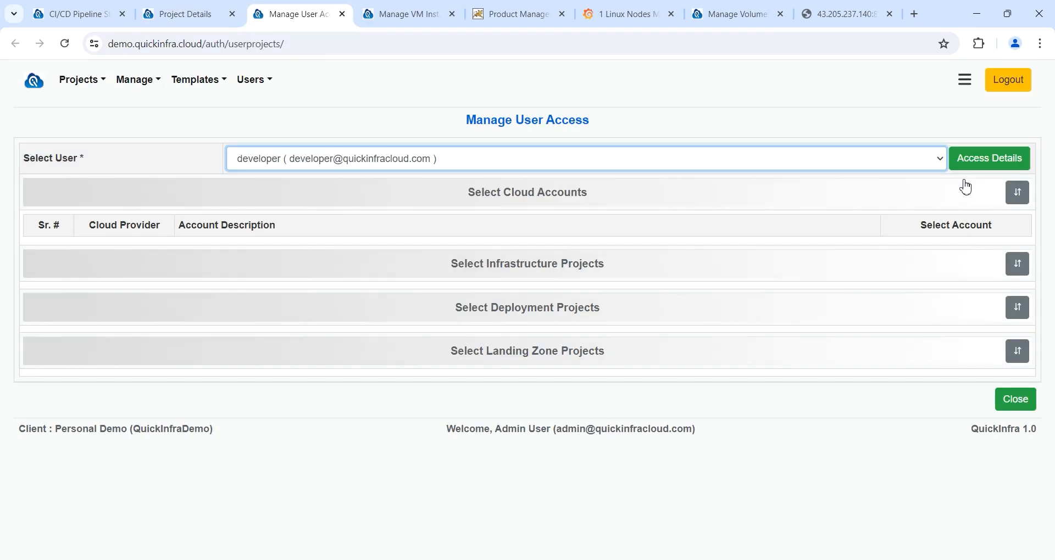
click(969, 159)
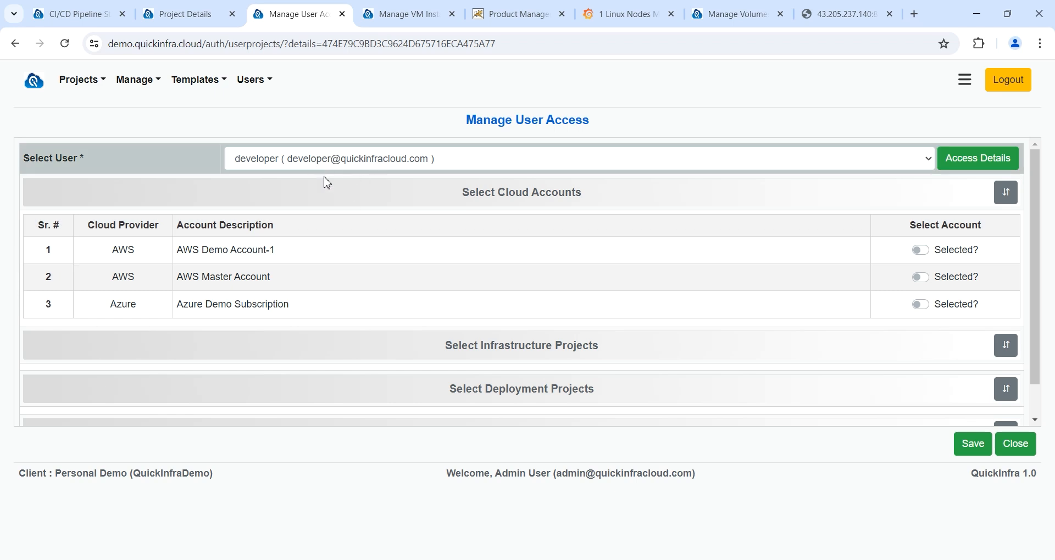
click(923, 253)
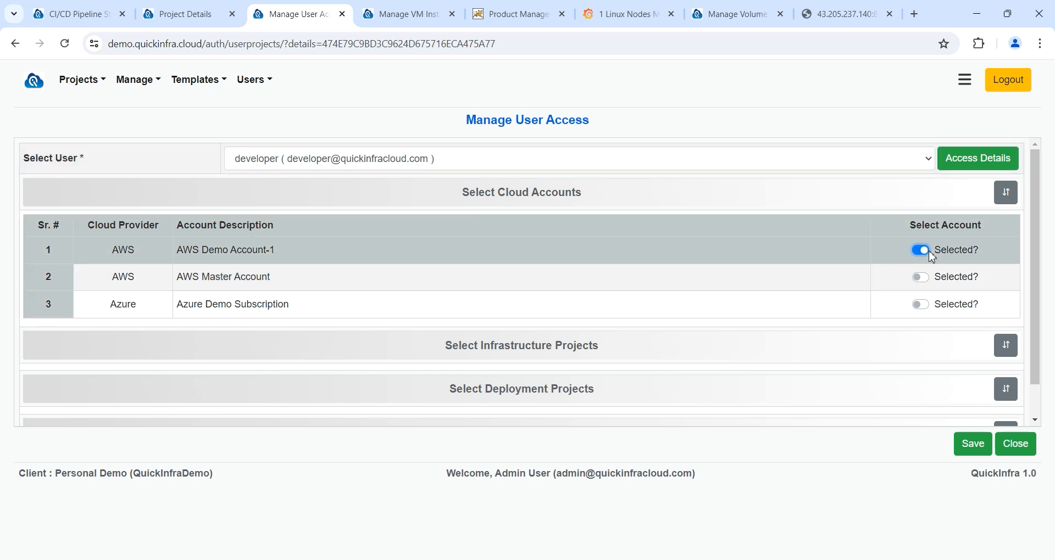
Step: Enable the EC2 DevOps Pipeline CodeCommit Simple In-Place and EC2 DevOps Infrastructure Simple projects
scroll(932, 257, down, 1)
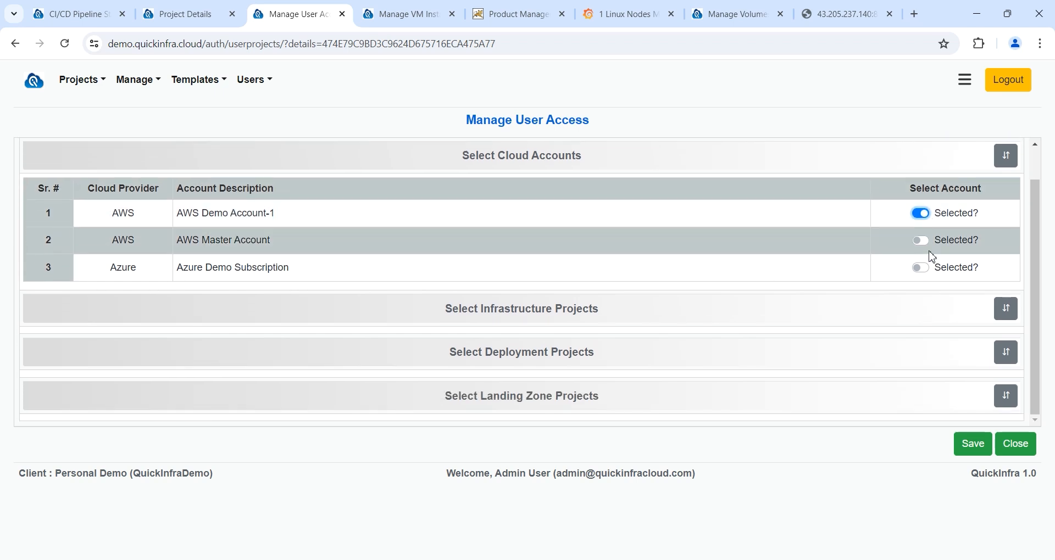
click(674, 313)
scroll(671, 313, down, 2)
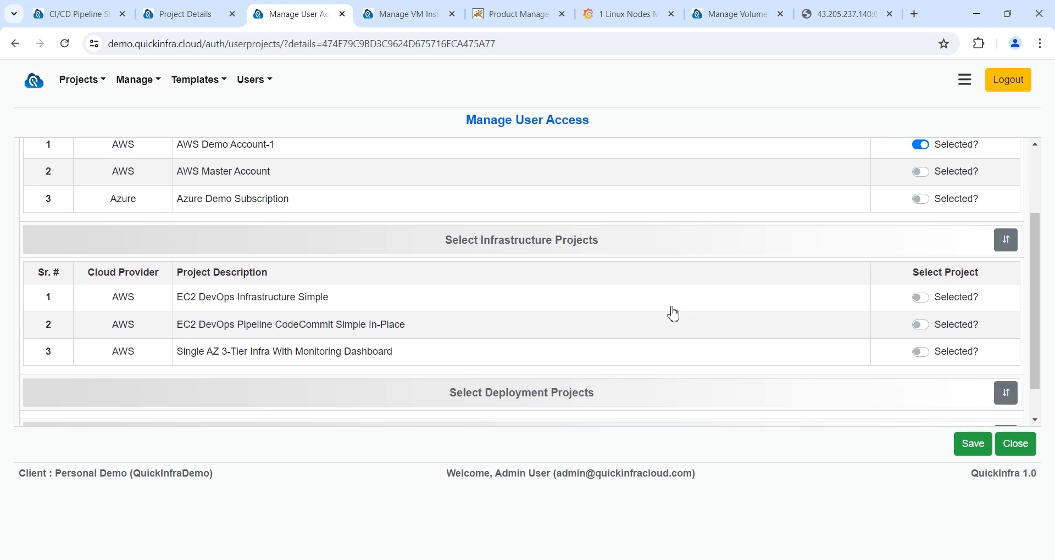
click(963, 325)
click(940, 299)
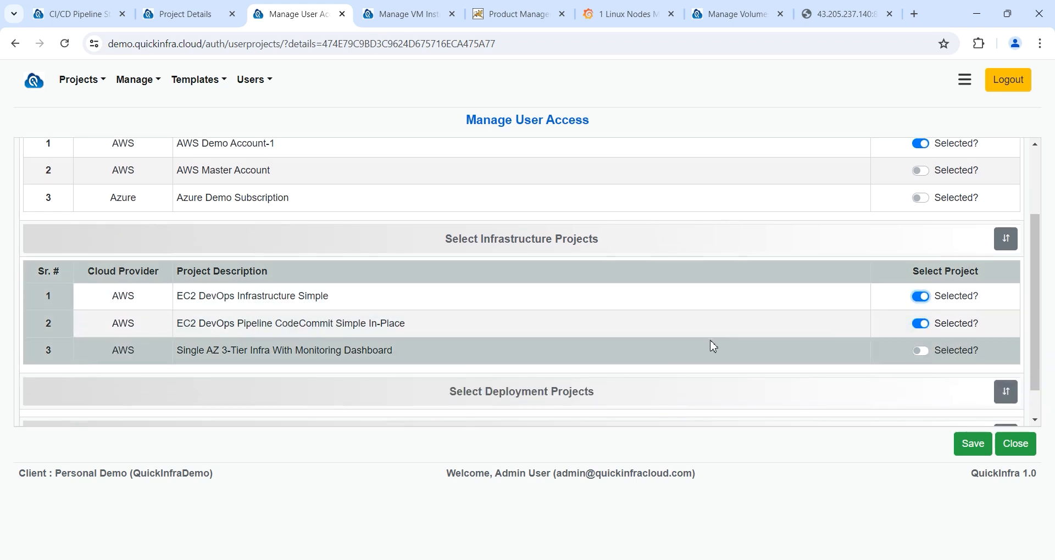
Step: Enable the AWS RDS Postgres Data Import and Database Export deployment projects, then close
scroll(711, 346, down, 1)
click(666, 352)
scroll(666, 353, down, 3)
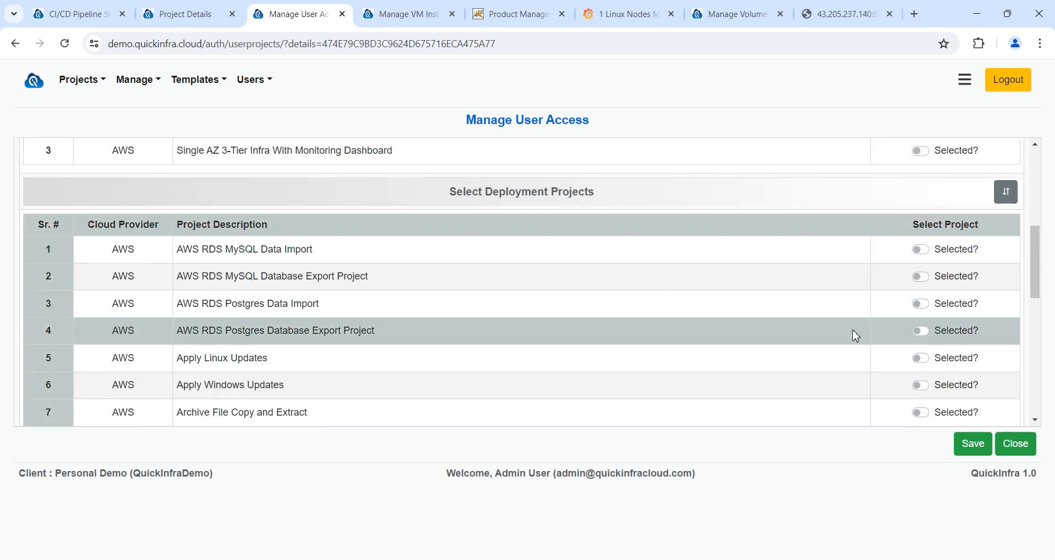
click(921, 304)
click(922, 333)
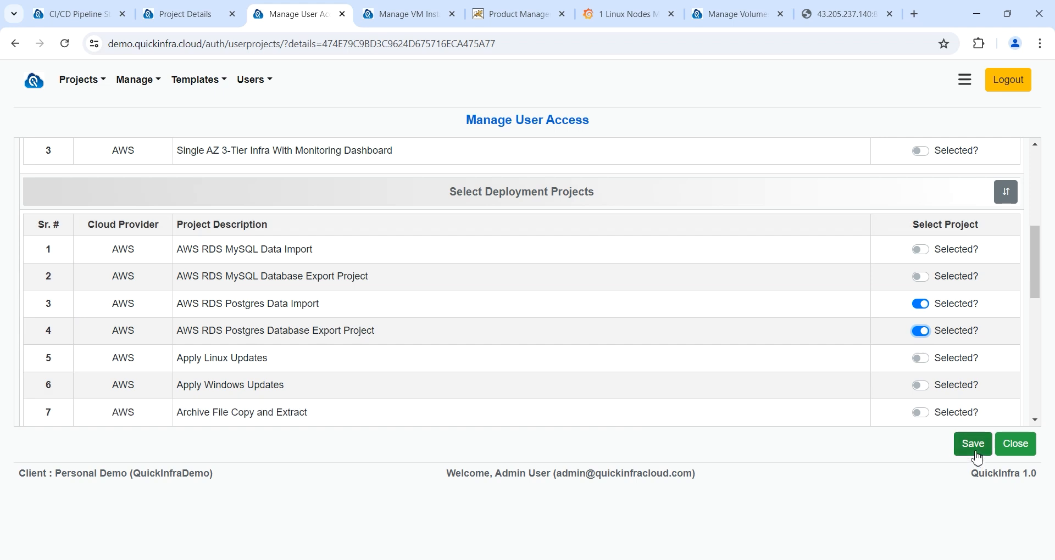
click(1029, 452)
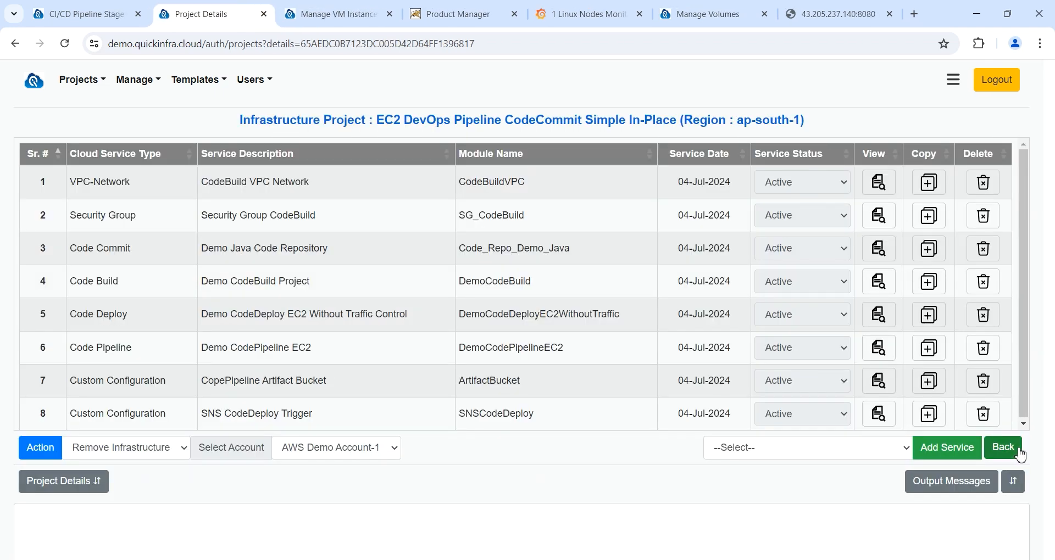
Step: Open the Projects Dashboard and go to the CI/CD Pipelines list from its chart
click(953, 80)
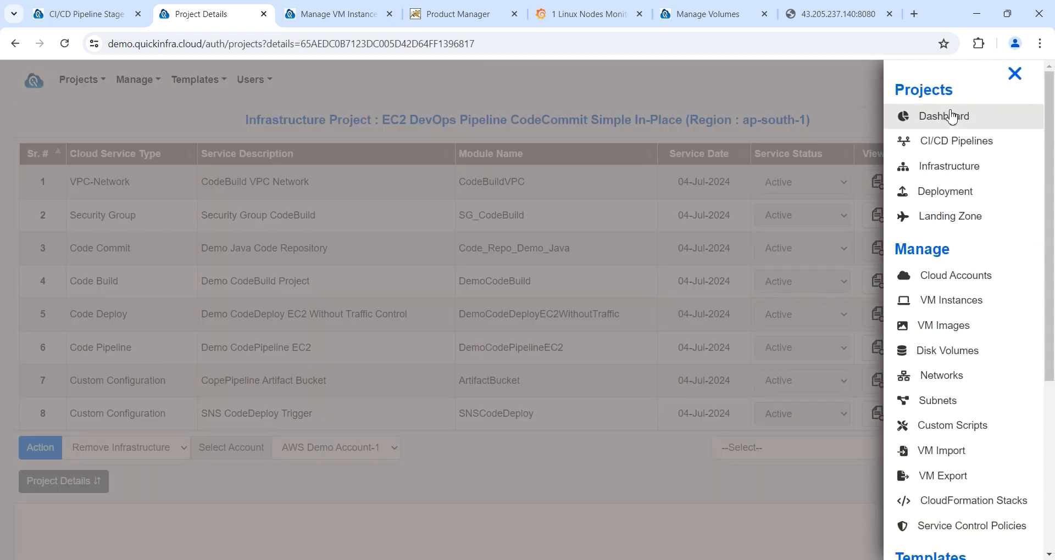
click(943, 117)
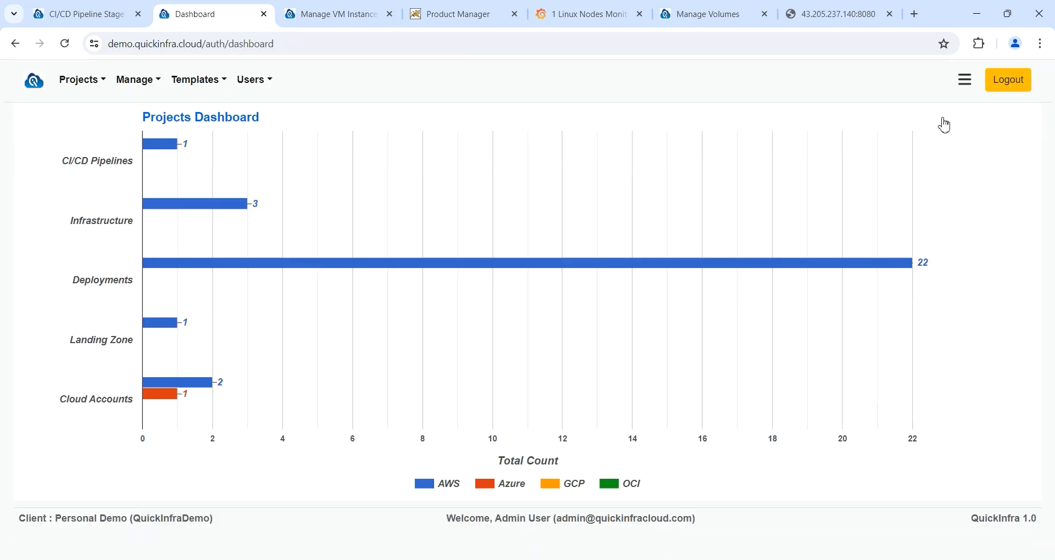
click(159, 145)
click(160, 152)
Step: Fetch AWS pipelines for AWS Demo Account-1, dismissing the MFA code prompt
click(176, 179)
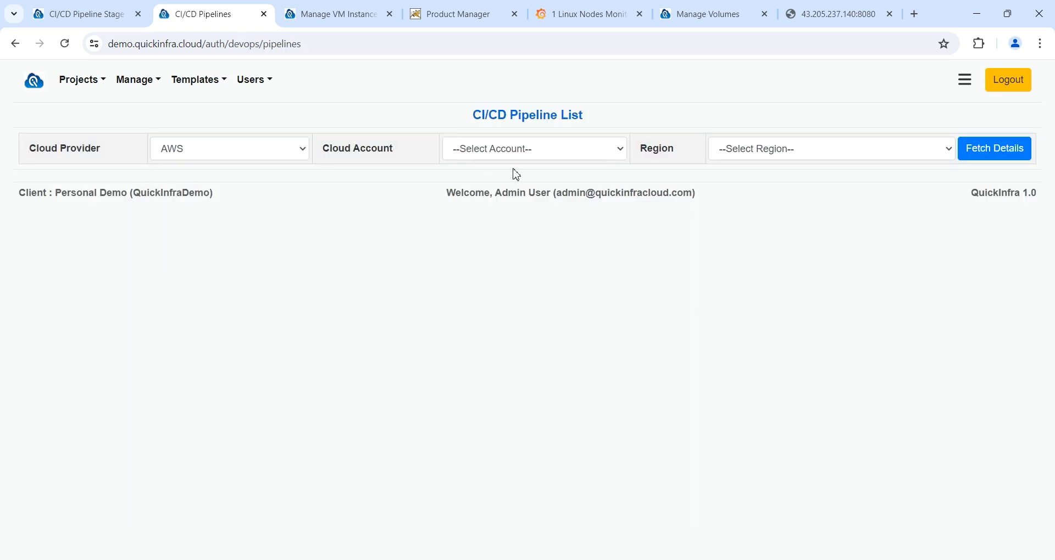
click(521, 157)
click(522, 178)
click(989, 157)
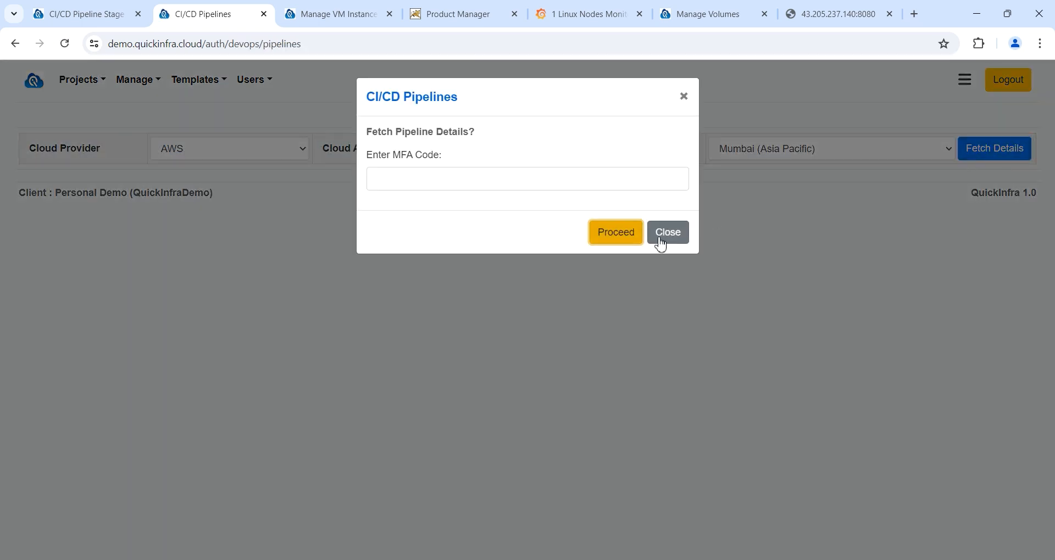
click(662, 237)
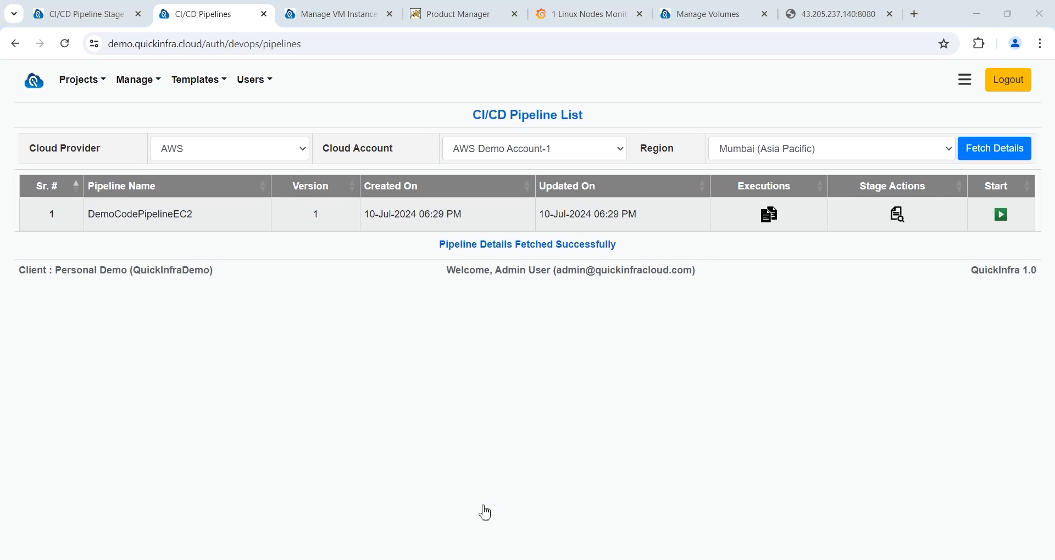
Step: Start a new DemoCodePipelineEC2 run, then stop the in-progress run
click(1001, 215)
click(627, 234)
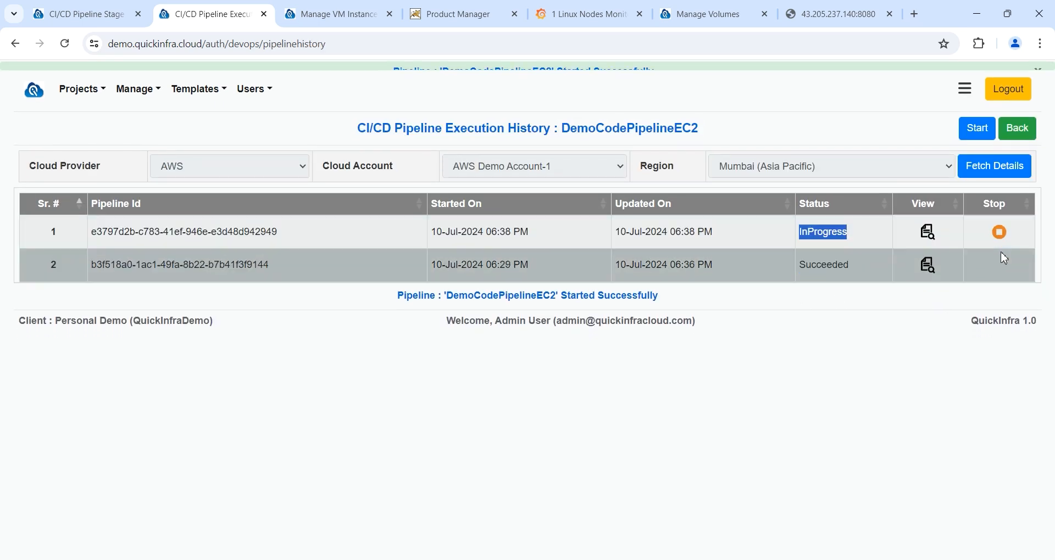
click(1000, 223)
click(626, 232)
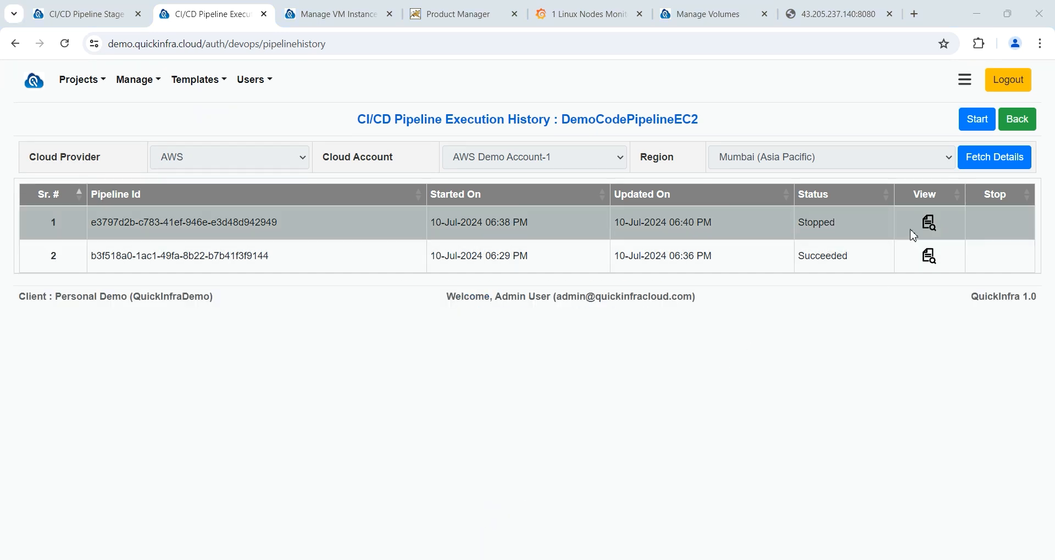
Step: View DemoCodePipelineEC2's execution history showing the earlier Succeeded and latest Stopped runs
click(1019, 119)
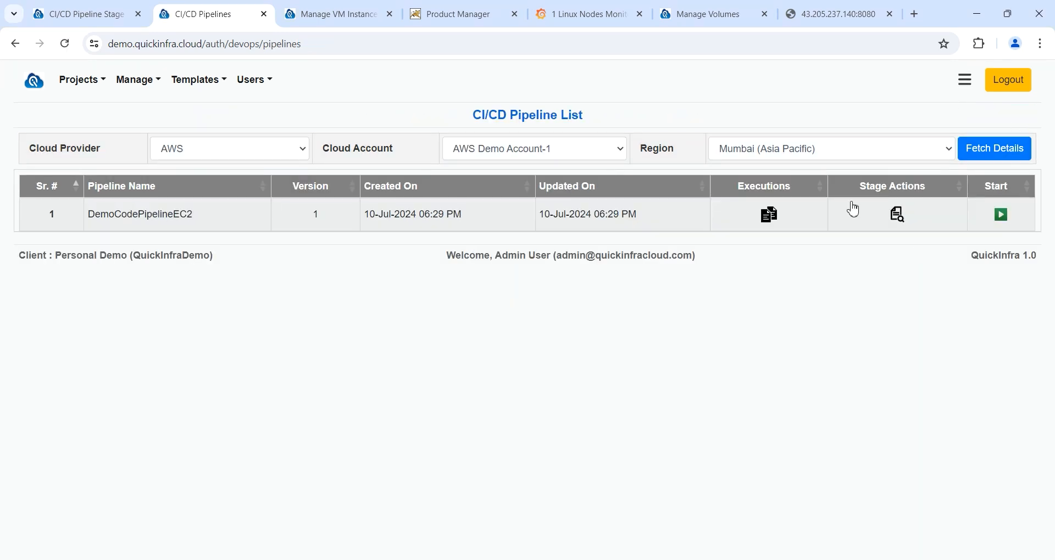
click(770, 219)
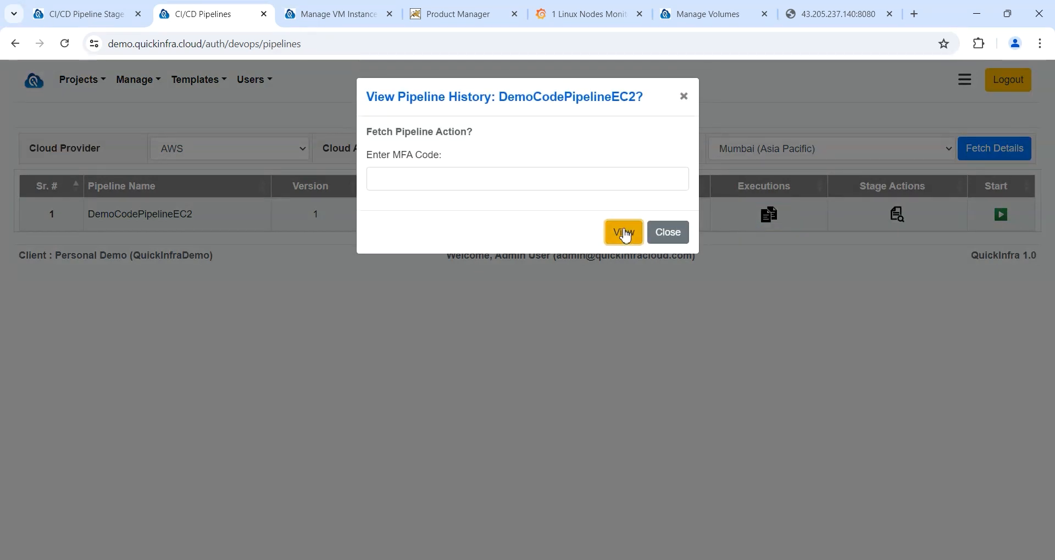
click(624, 233)
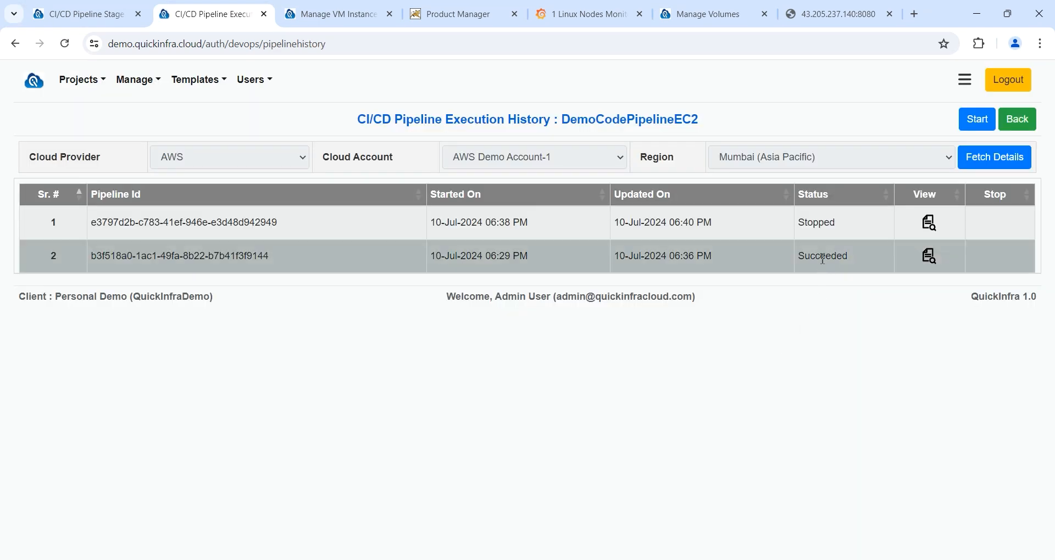
double_click(823, 257)
double_click(824, 223)
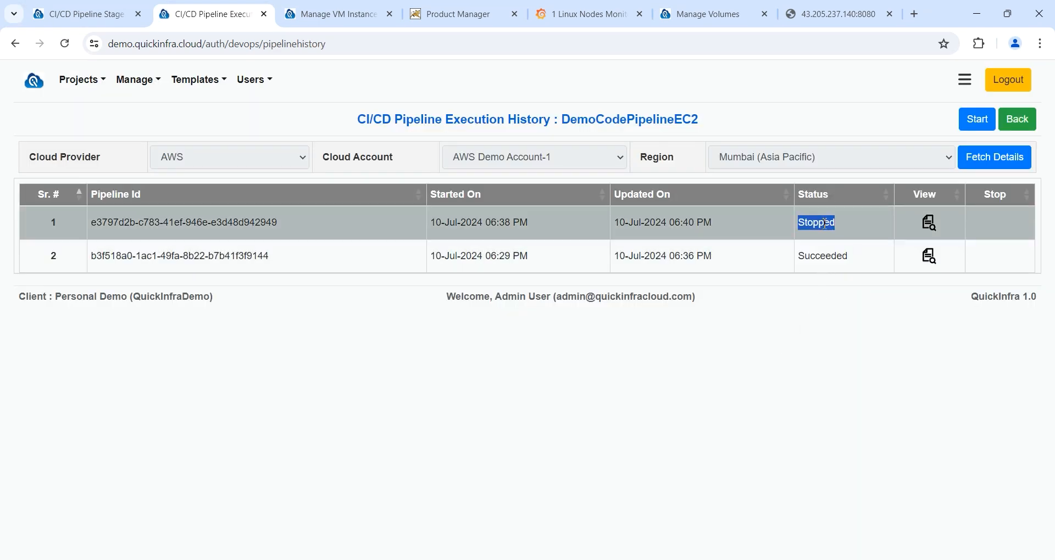
Step: View the pipeline's stage actions, then return to the CI/CD Pipeline List
click(1014, 122)
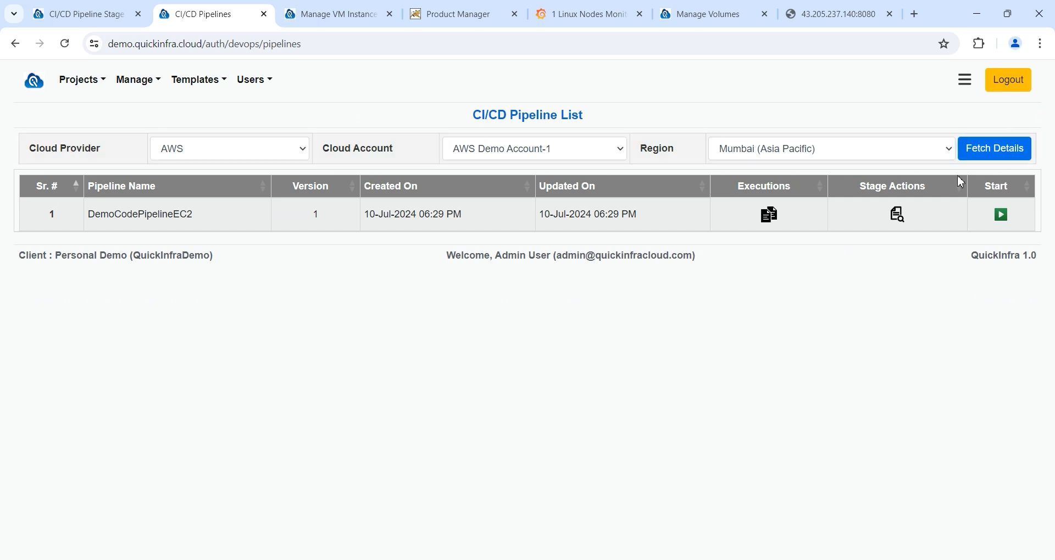
click(897, 214)
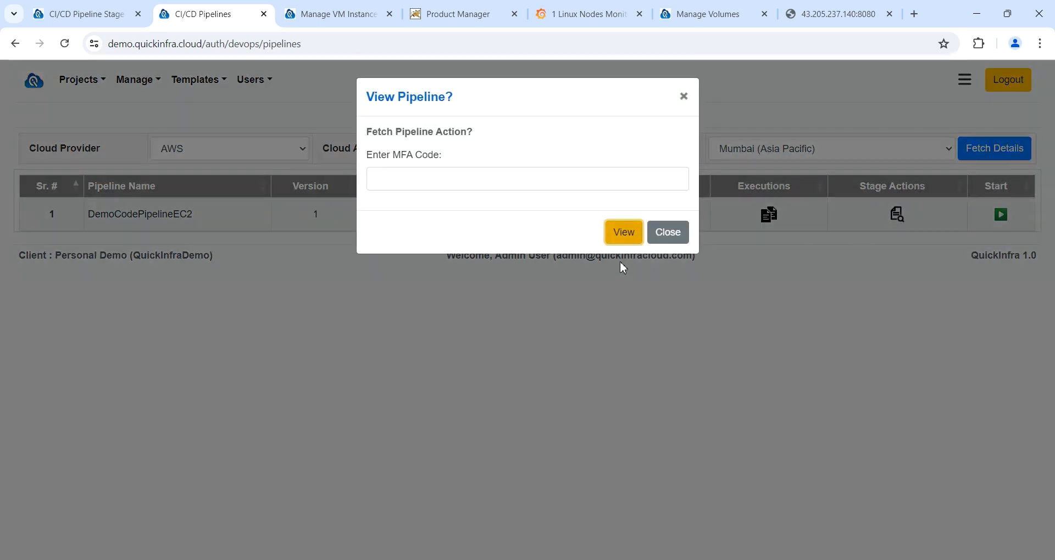
click(621, 233)
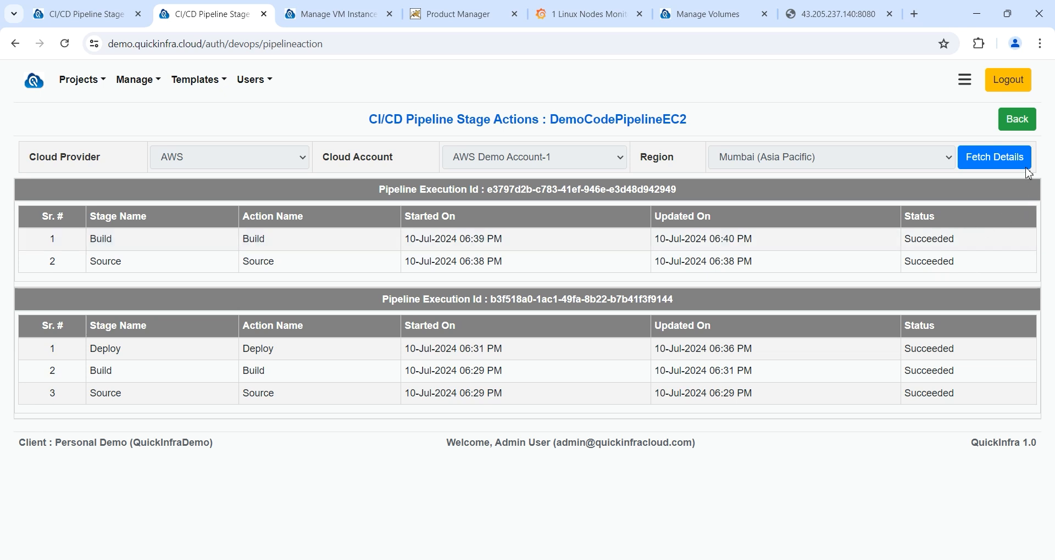
click(1018, 131)
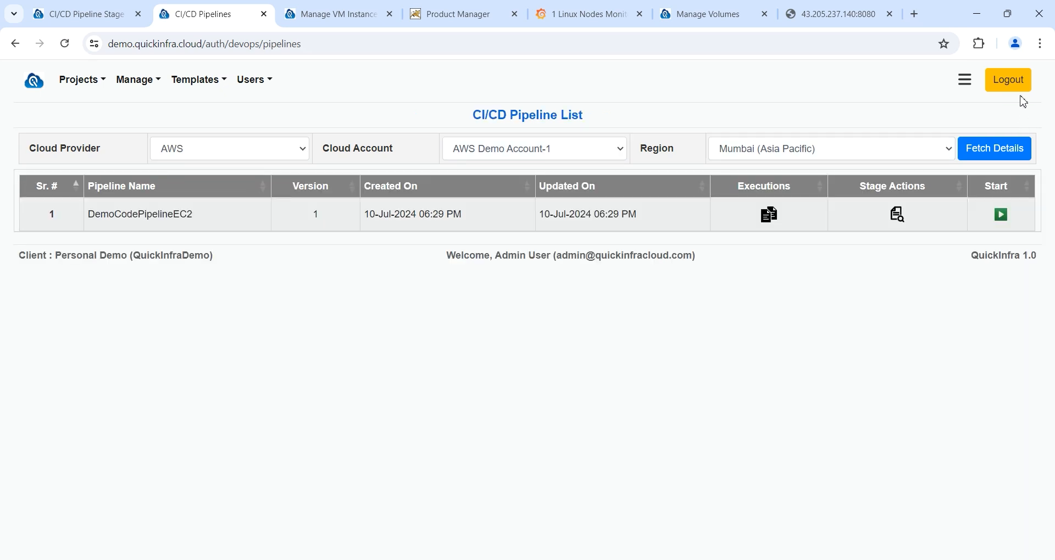